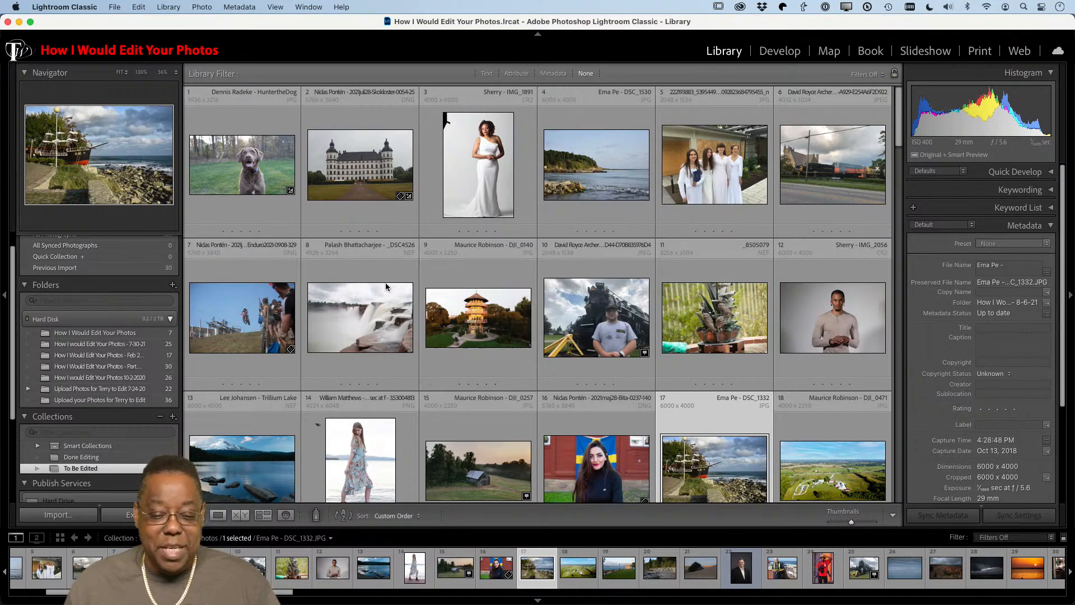
Preview the photo of the dog on the lawn at full screen and open it for developing.
click(216, 173)
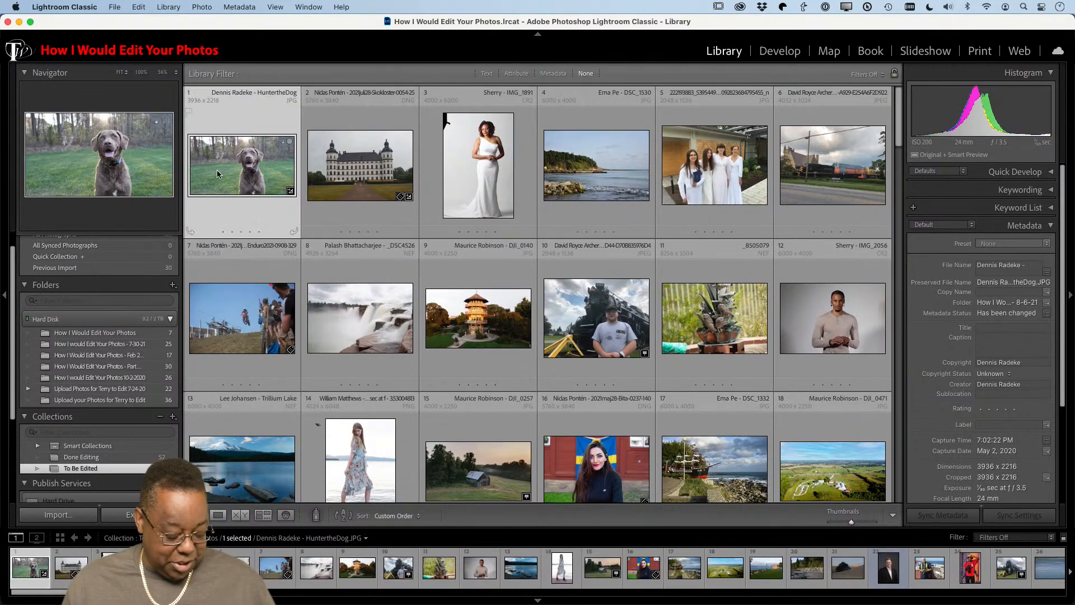
key(f)
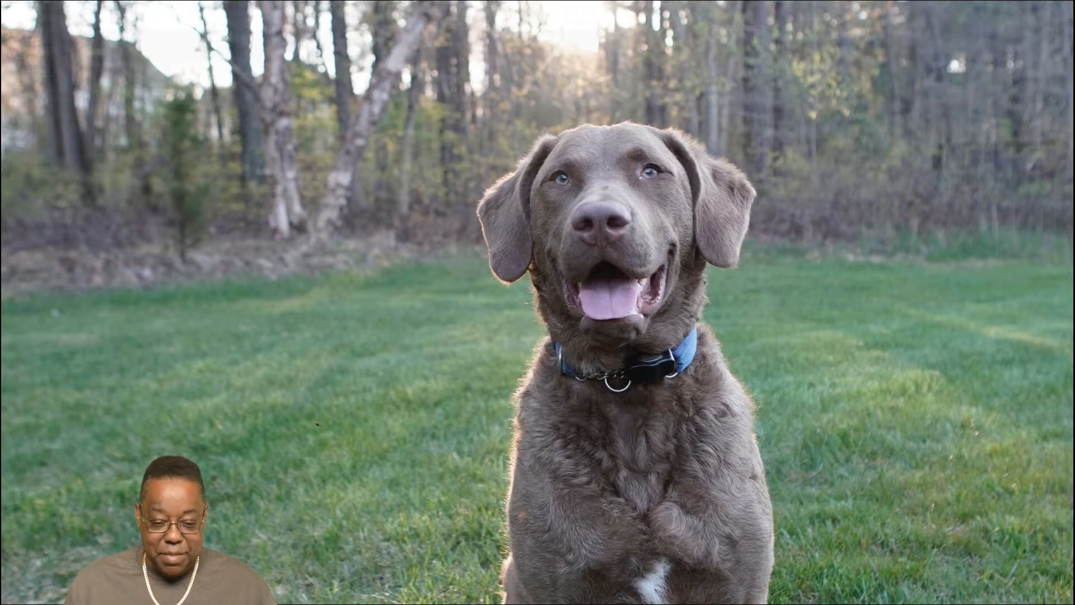
key(f)
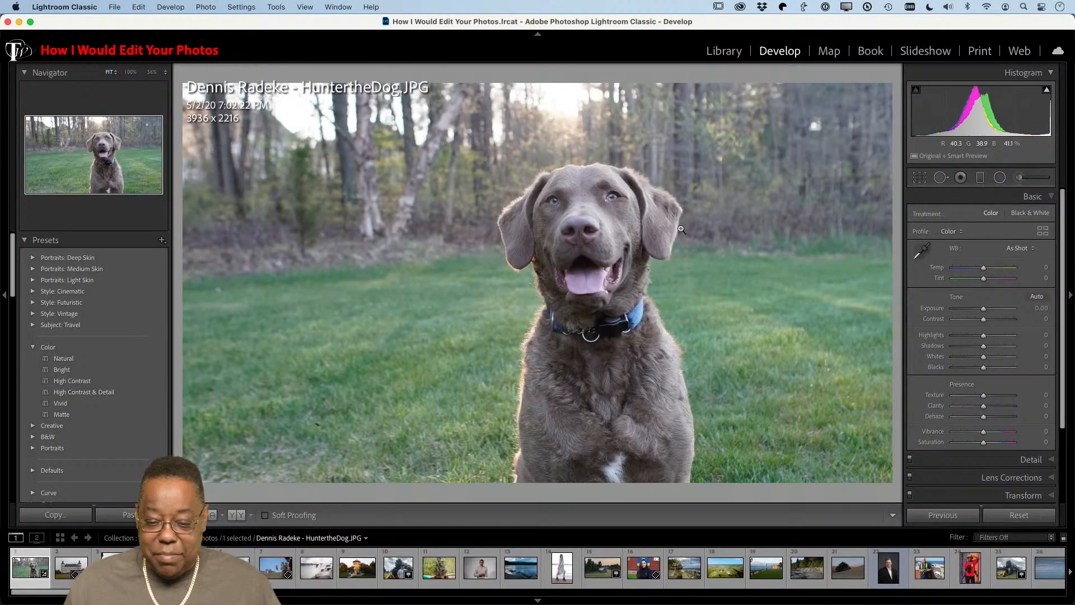
click(954, 232)
click(957, 232)
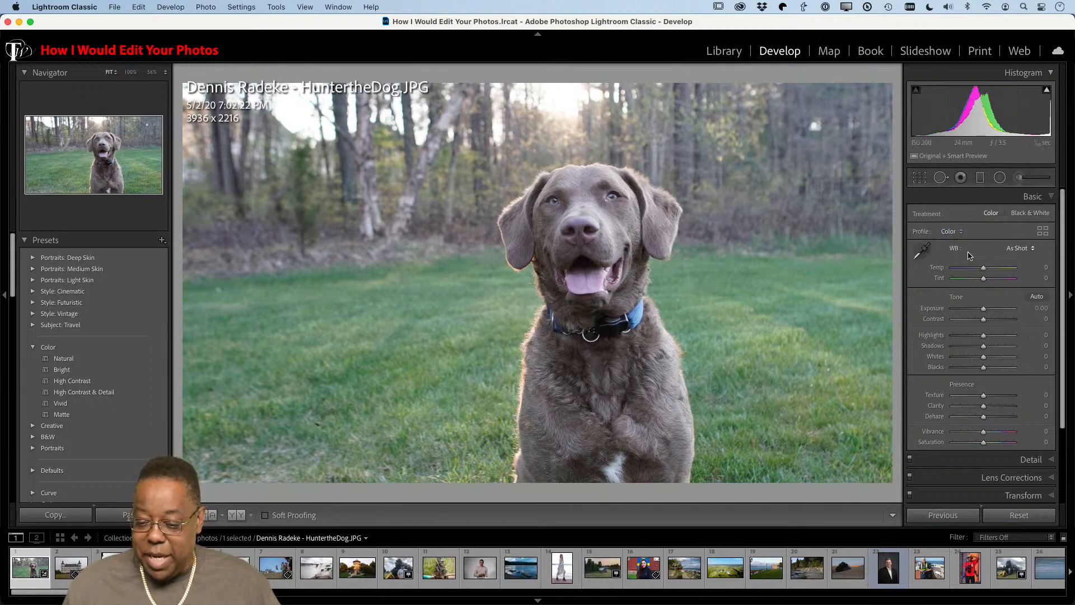
Enable profile corrections in the dog photo's lens corrections.
scroll(1002, 370, down, 1)
scroll(1003, 369, down, 5)
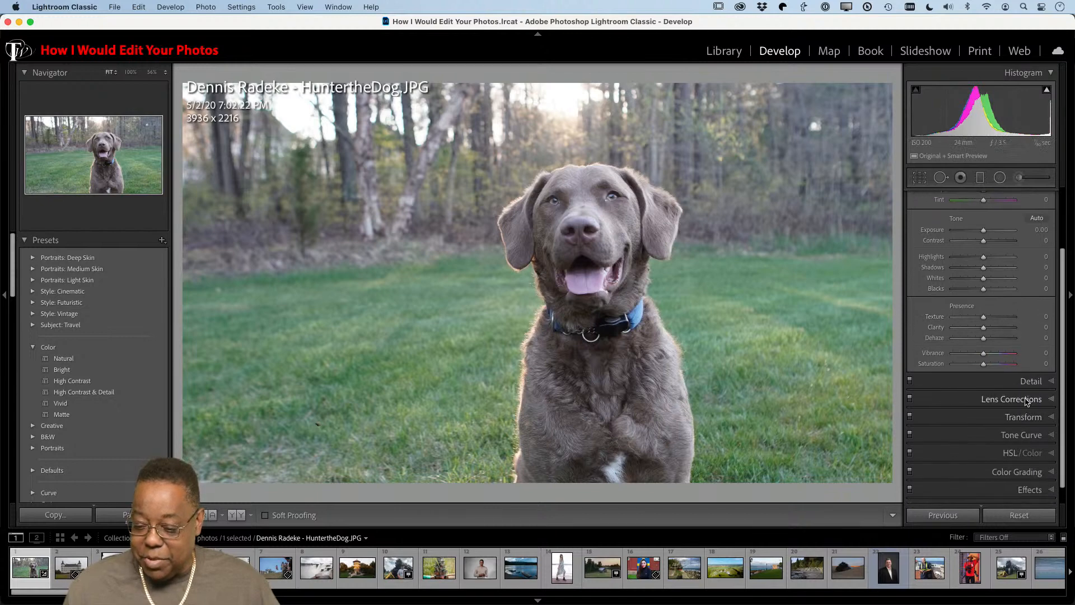
click(1026, 401)
click(924, 245)
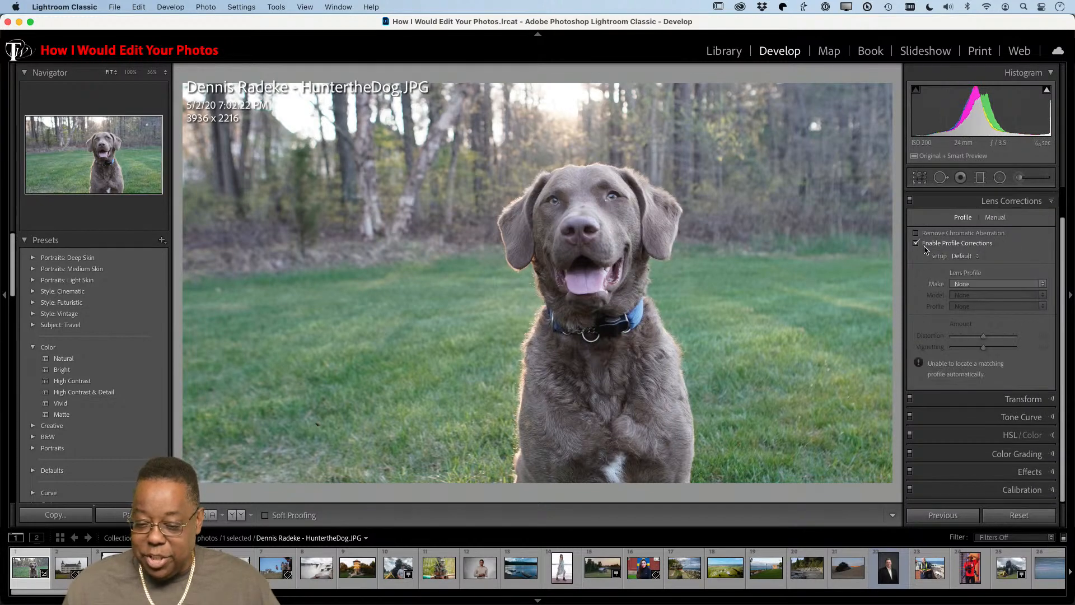
Apply automatic tone adjustments to the dog photo.
scroll(962, 256, up, 1)
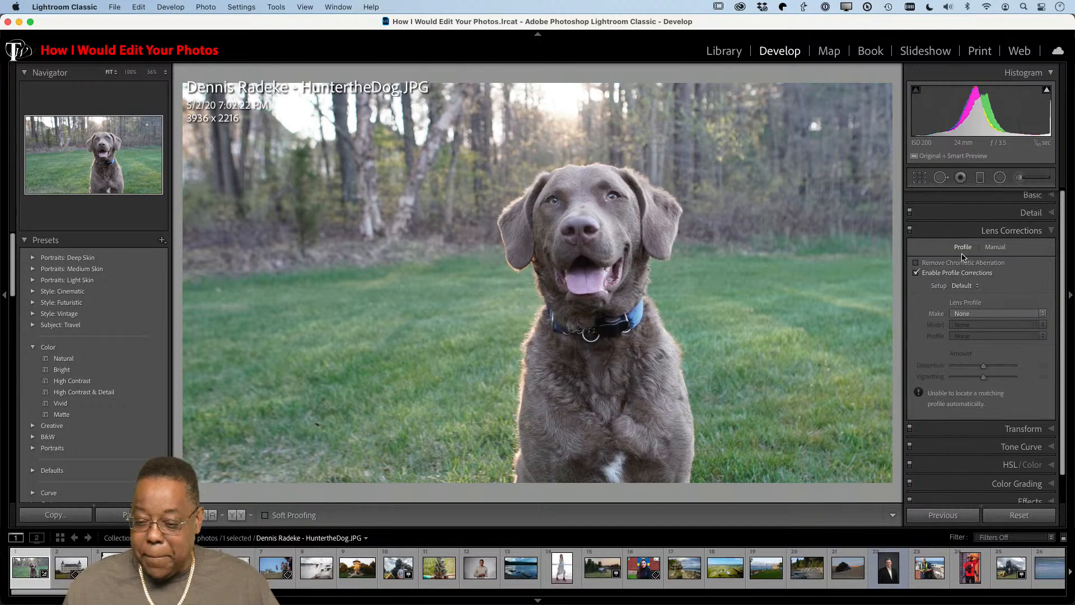
click(1017, 197)
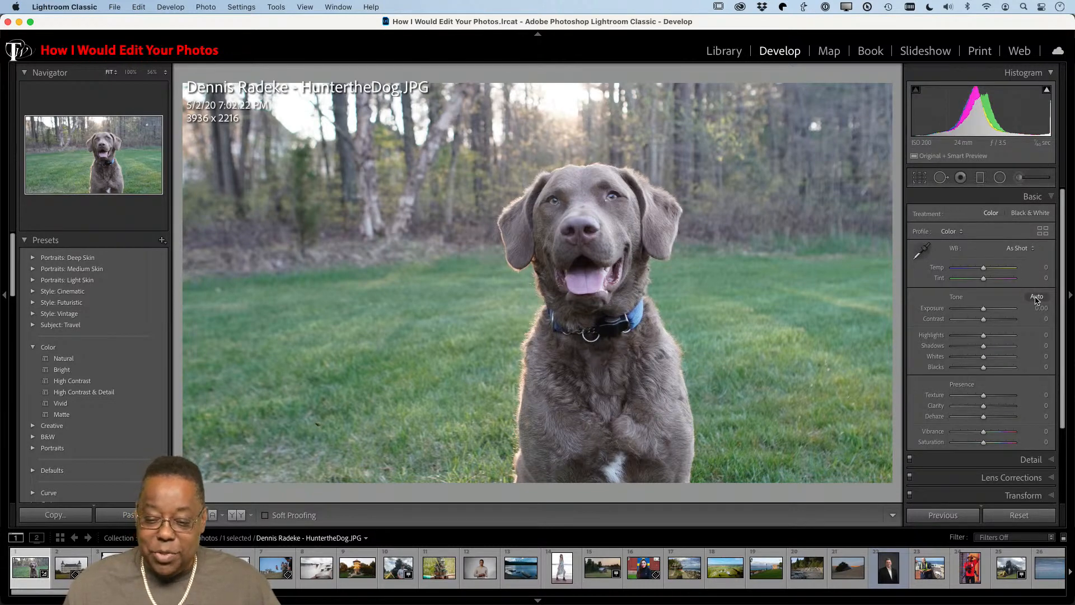
click(1036, 298)
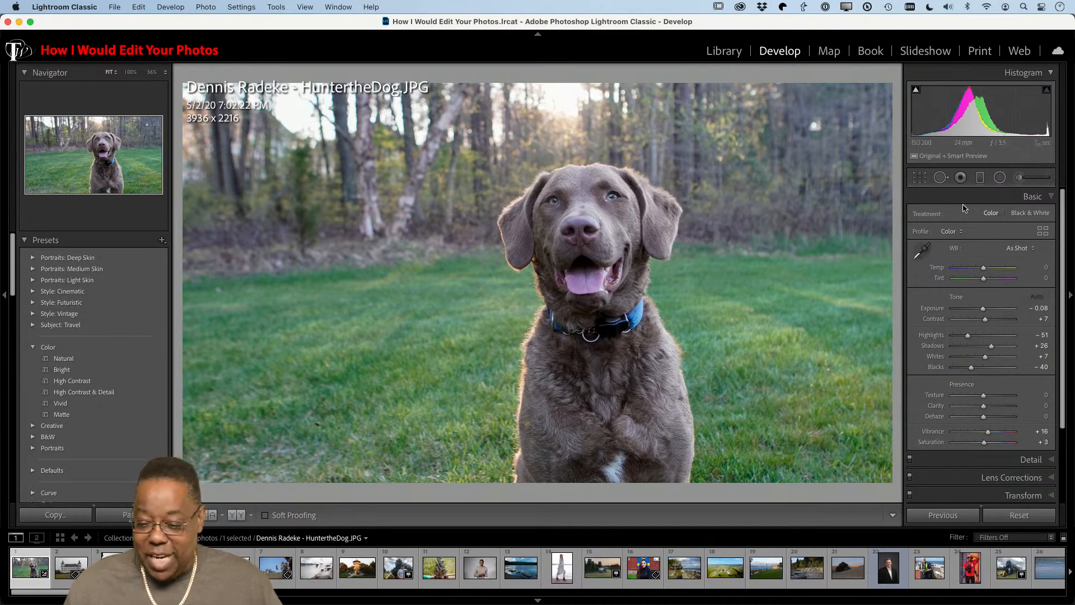
Straighten the photo by about 1.58 degrees, leveling it along the far edge behind the lawn, and finish the crop.
click(920, 178)
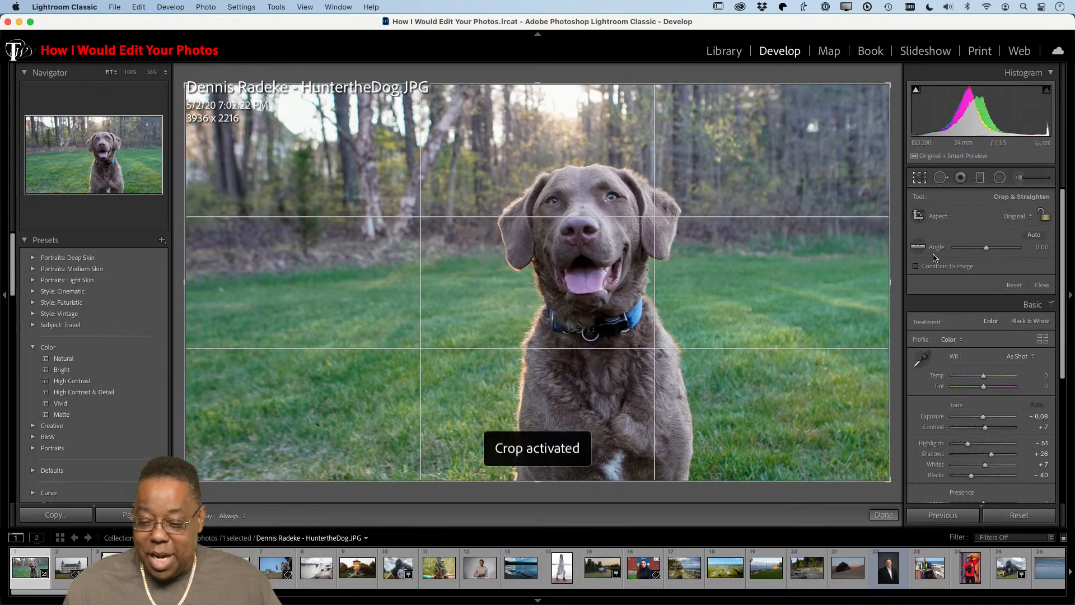
click(919, 247)
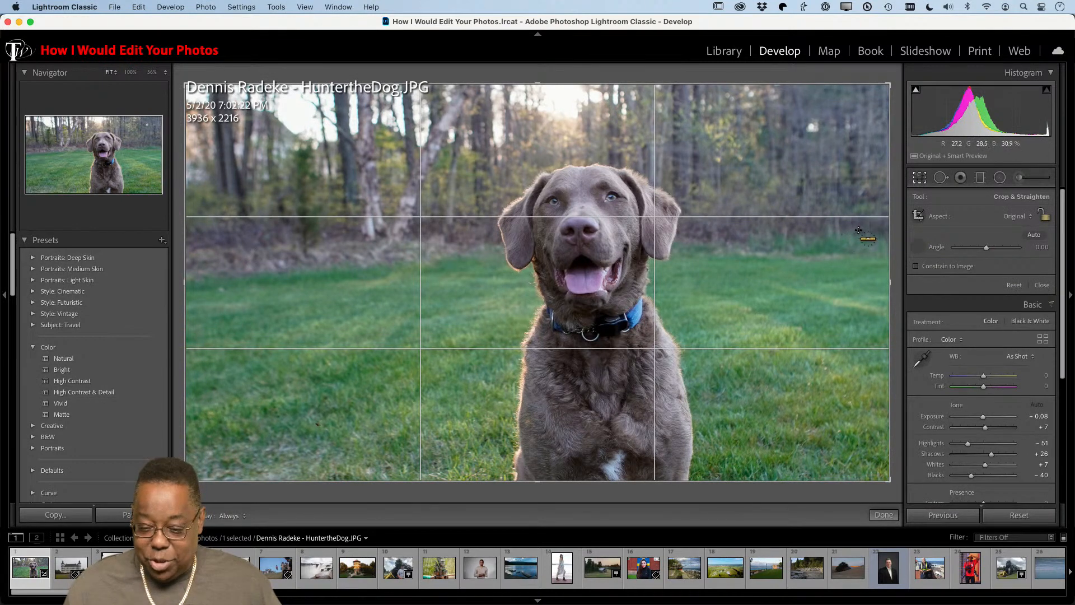
drag(857, 229, 195, 248)
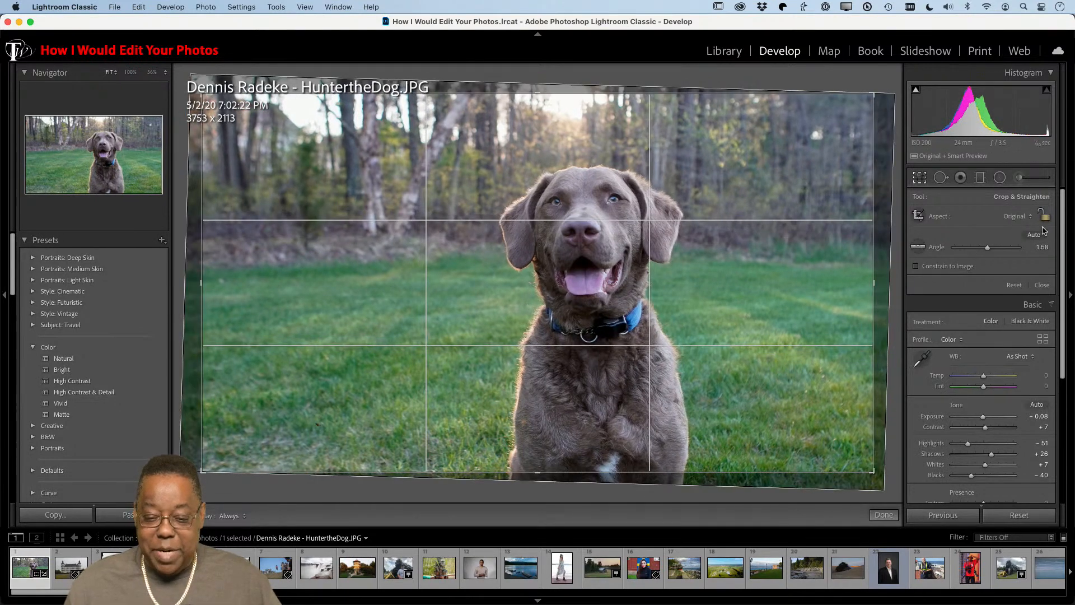
click(920, 180)
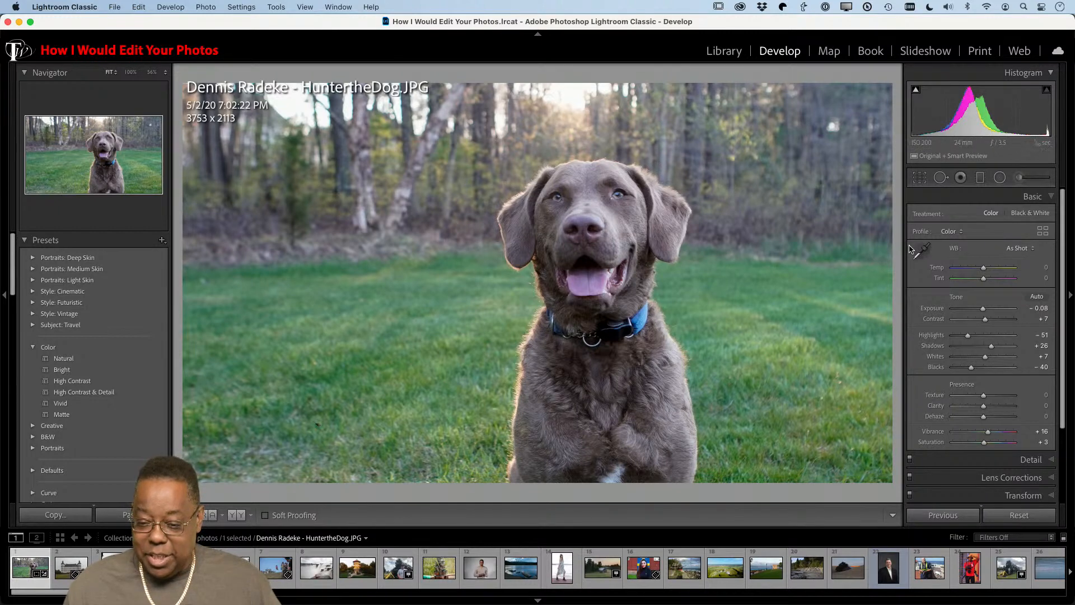
Raise the Blacks to -11 using the histogram and check the dog's face up close.
mouse_move(920, 94)
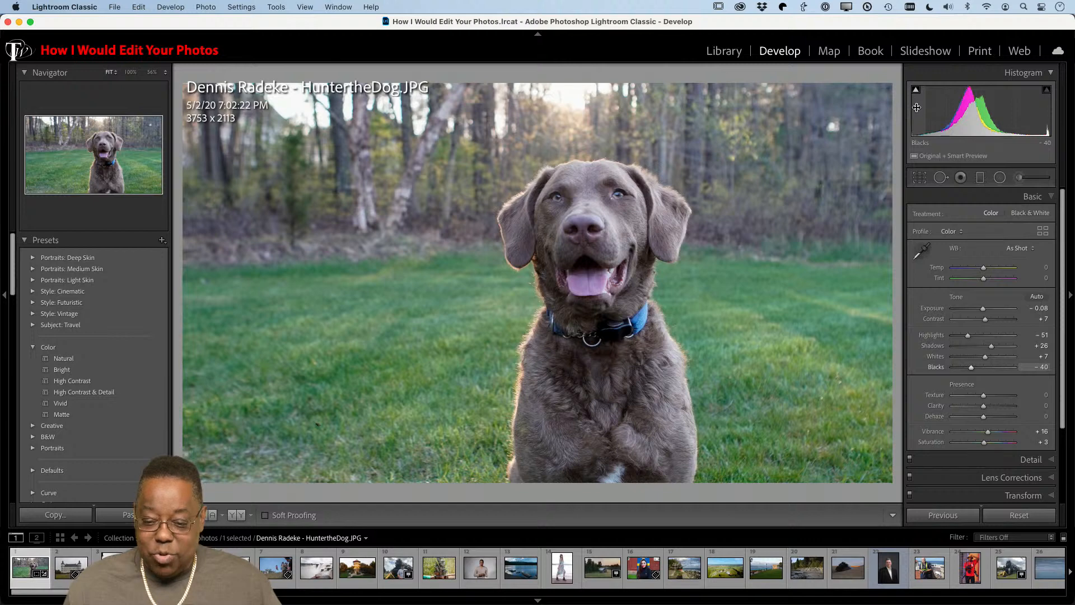
drag(931, 115, 947, 115)
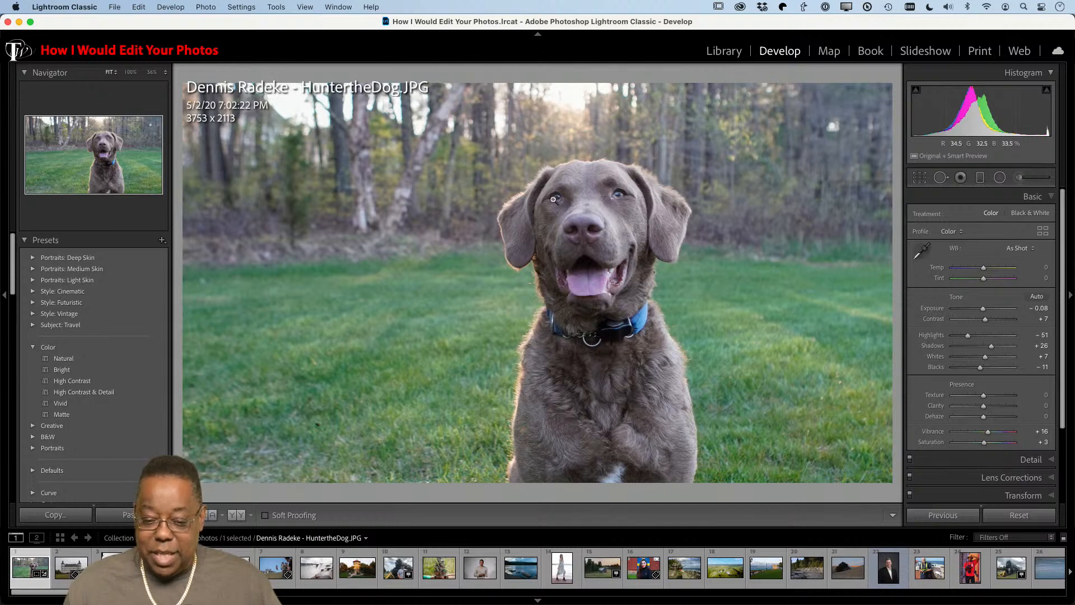
click(583, 199)
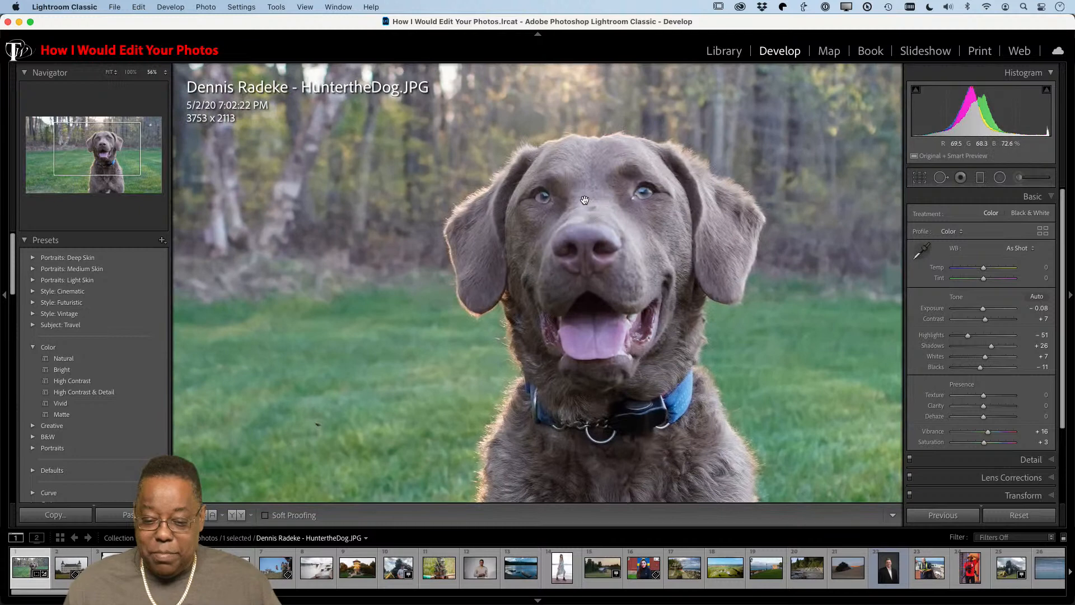
click(608, 209)
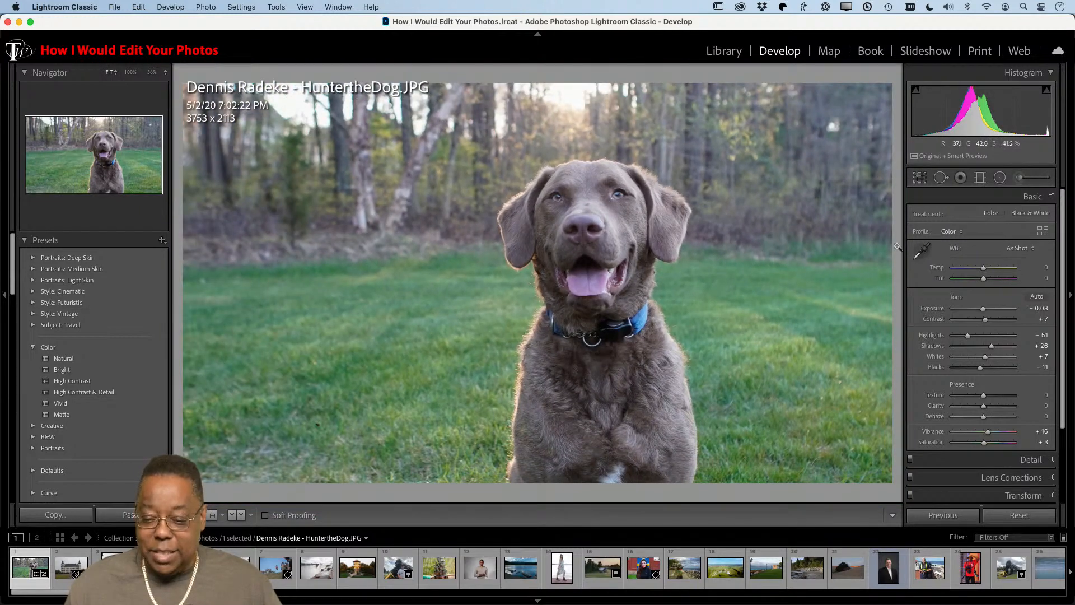
Set up an adjustment brush with the Exposure effect at 0.64.
click(1020, 178)
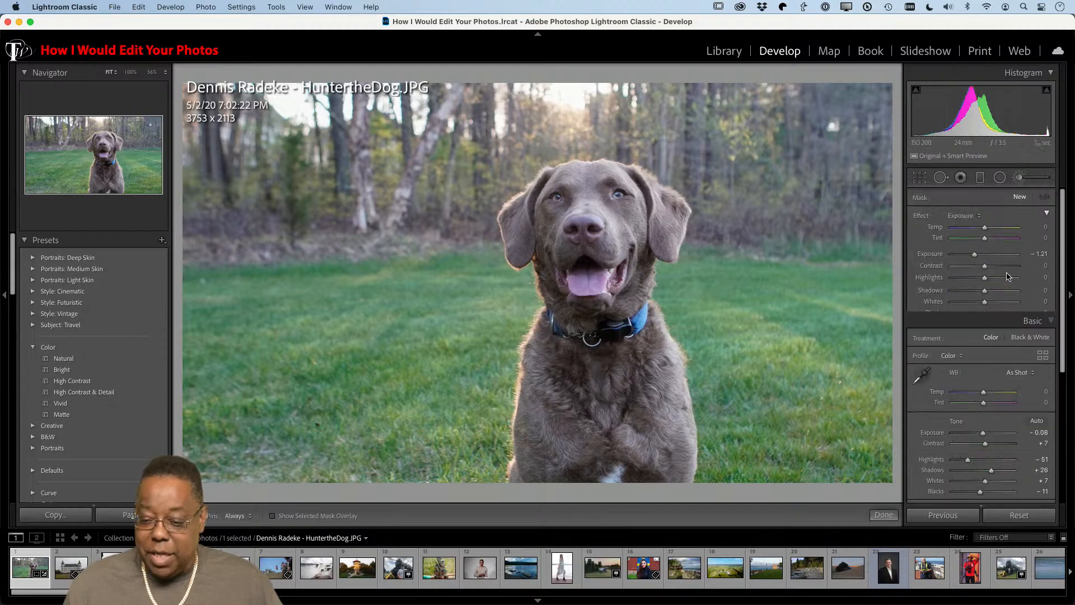
click(963, 216)
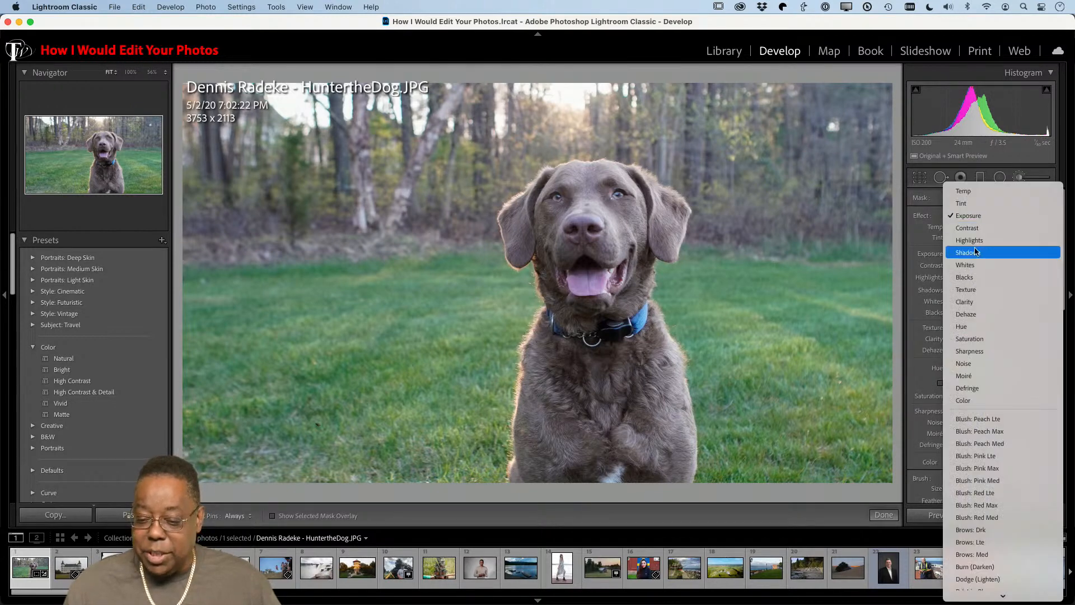
click(973, 216)
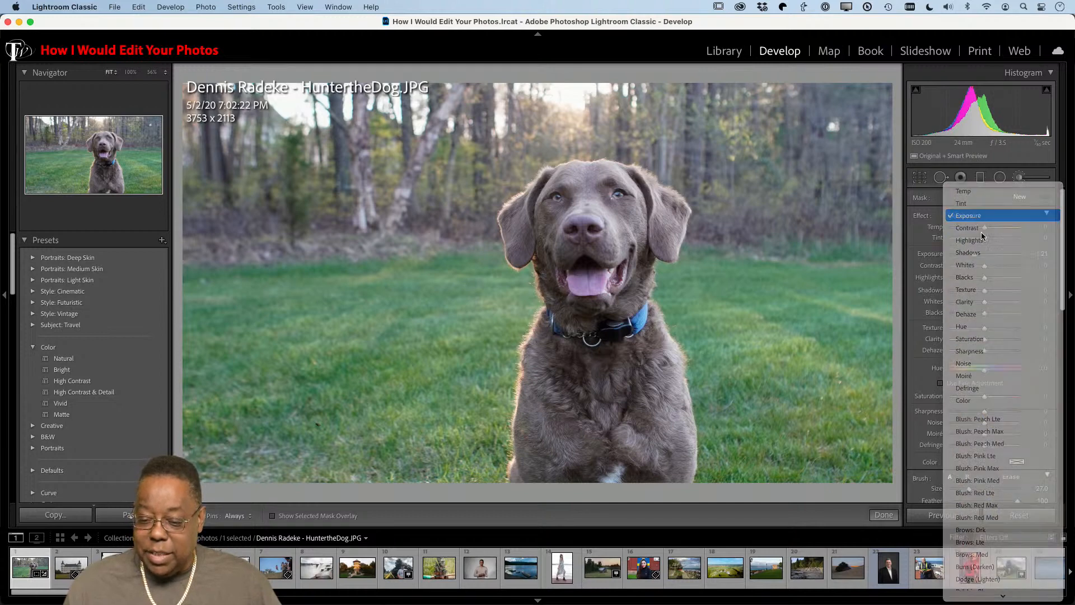
drag(975, 256, 984, 256)
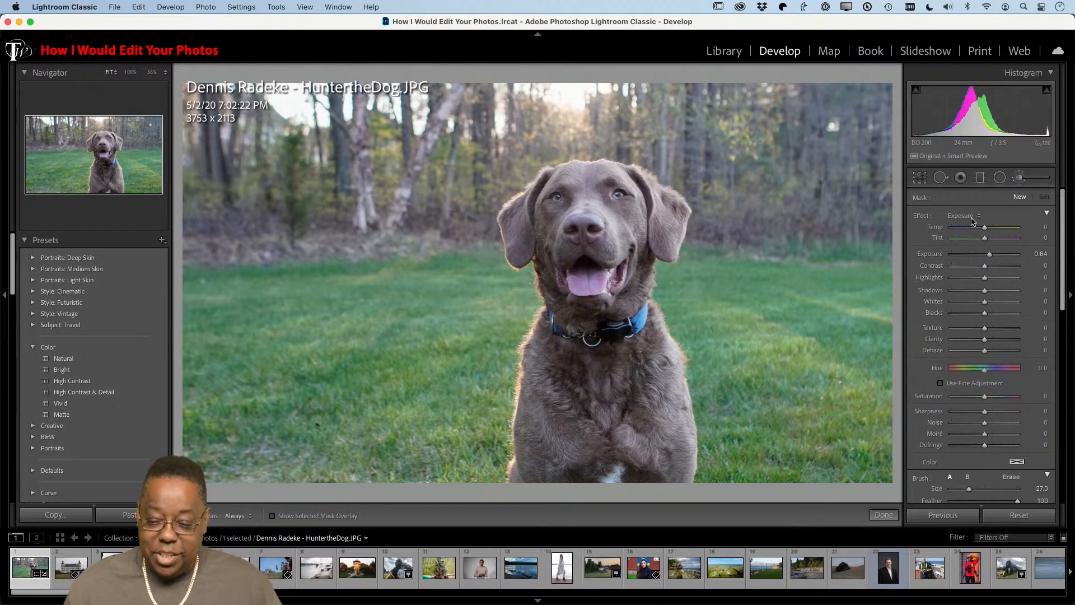
Try the Highlights effect for the adjustment brush and return to the Exposure effect.
click(973, 218)
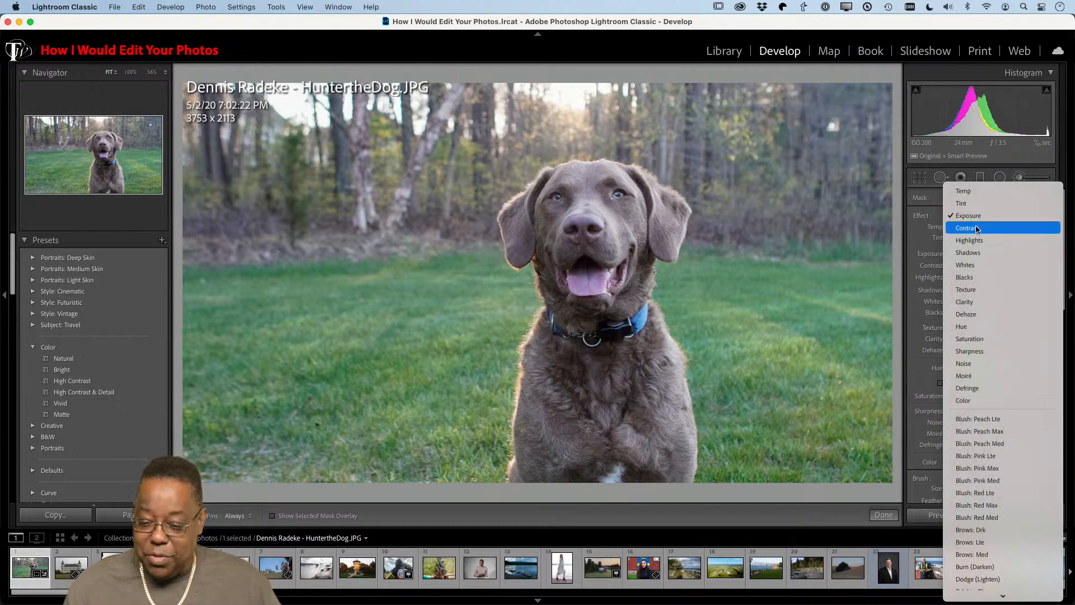
click(974, 240)
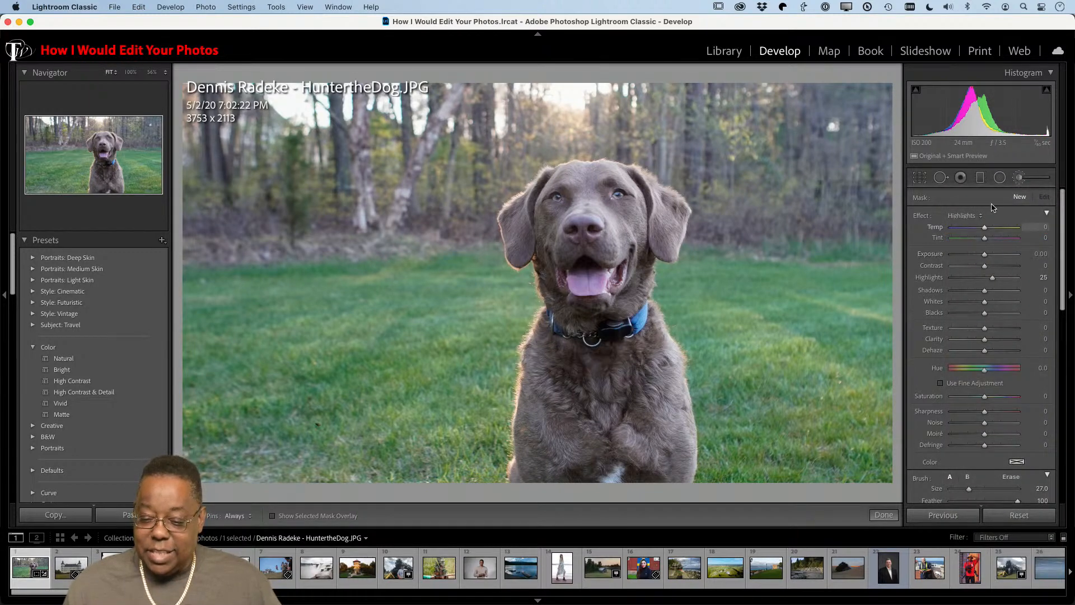
click(972, 219)
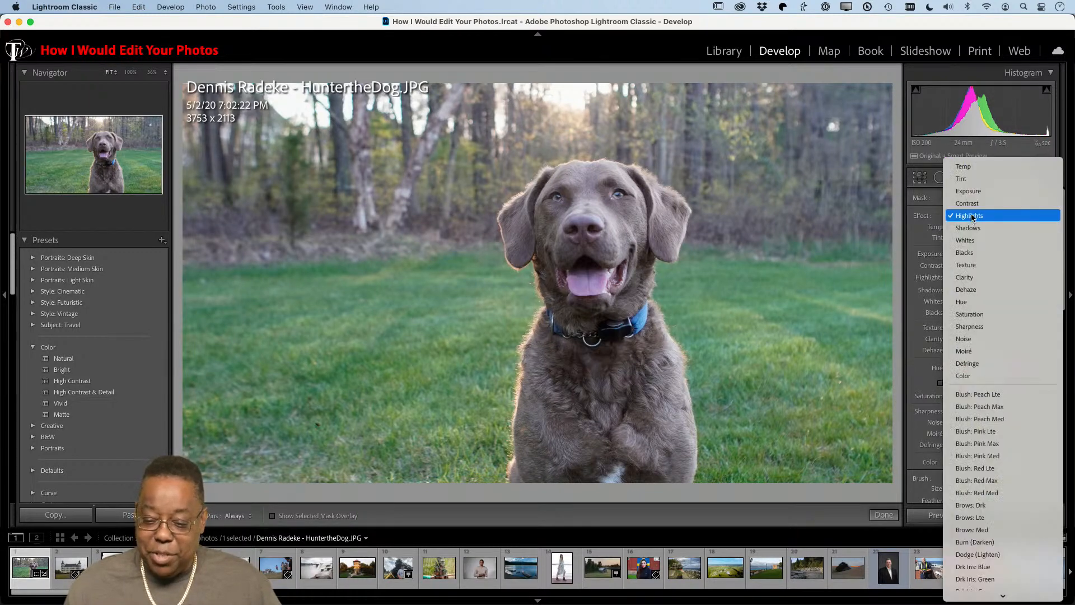
click(974, 193)
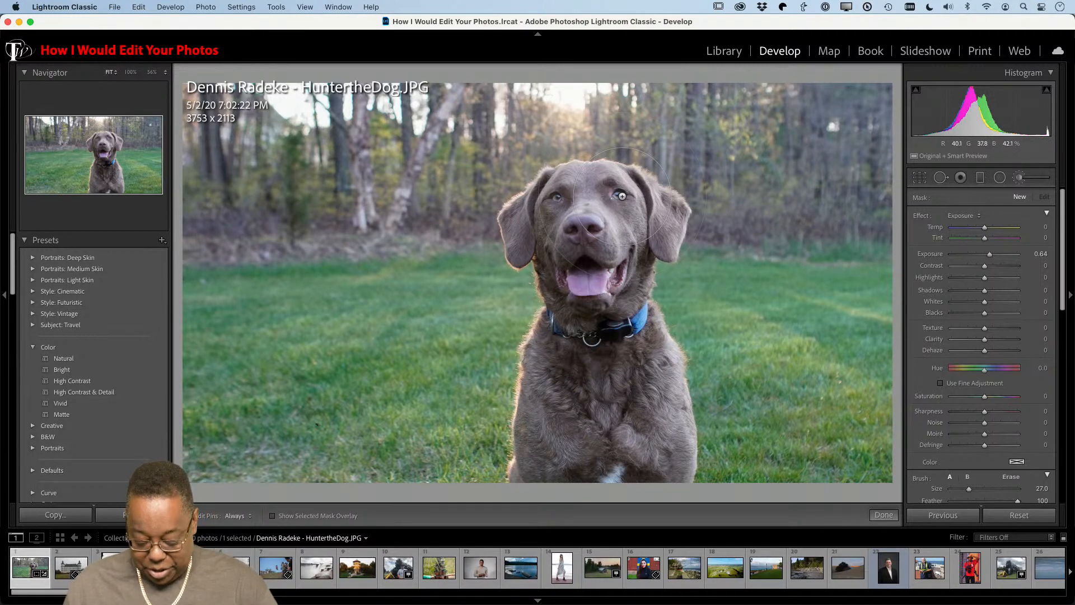
Reduce the brush size to 5 and brighten both of the dog's eyes, hiding the edit pins while painting.
scroll(622, 196, down, 5)
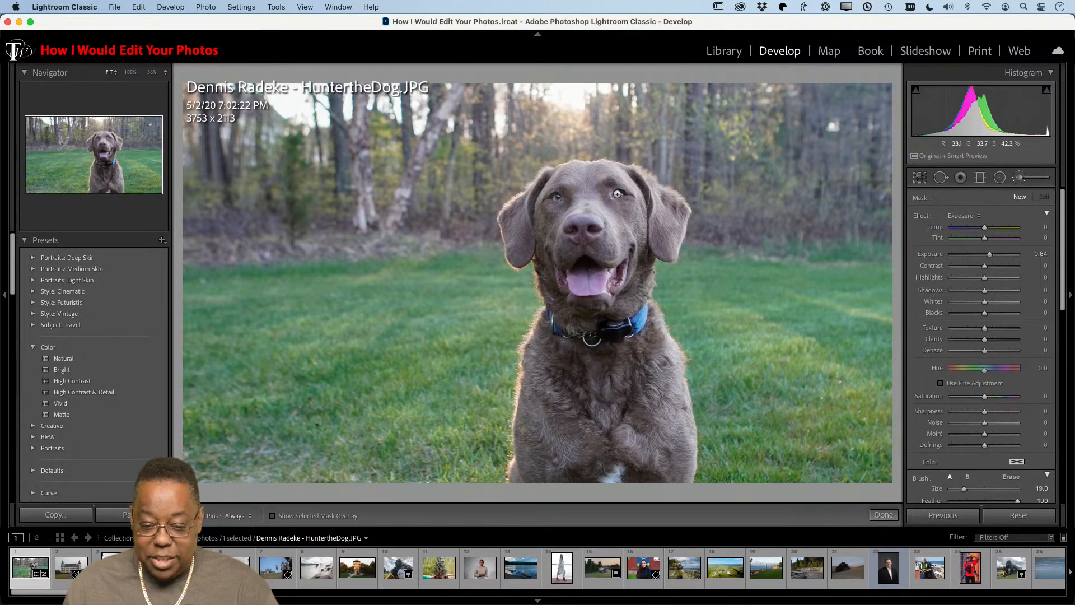
scroll(619, 195, down, 2)
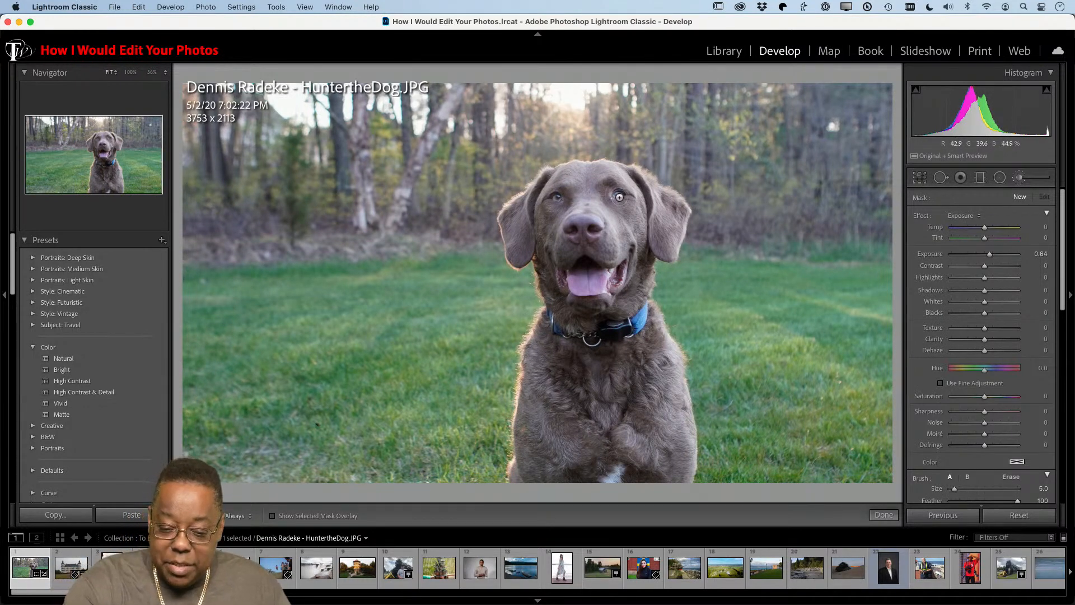
key(h)
click(619, 194)
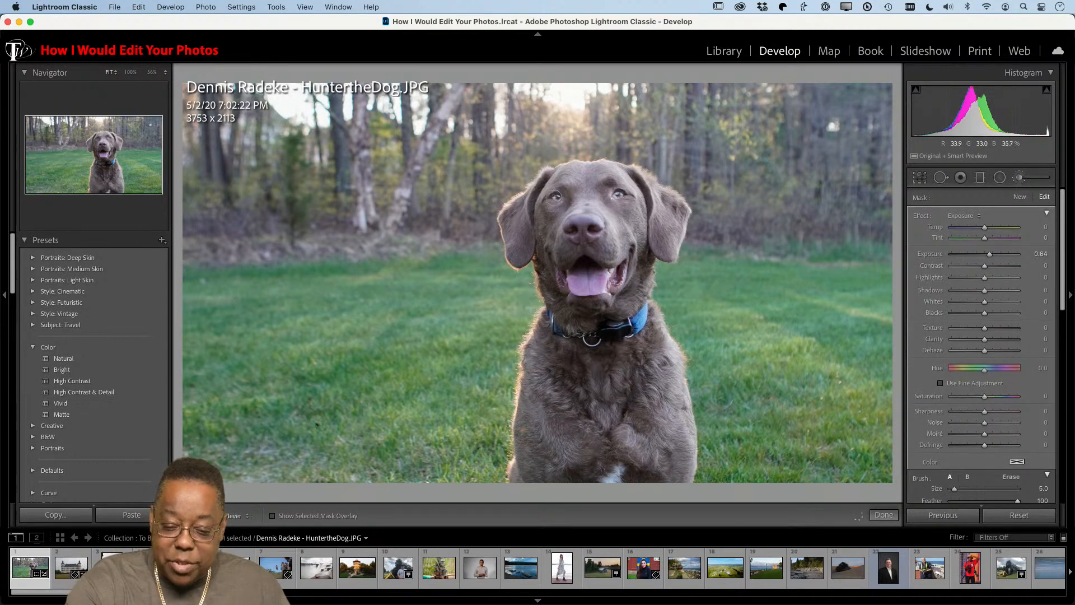
click(548, 198)
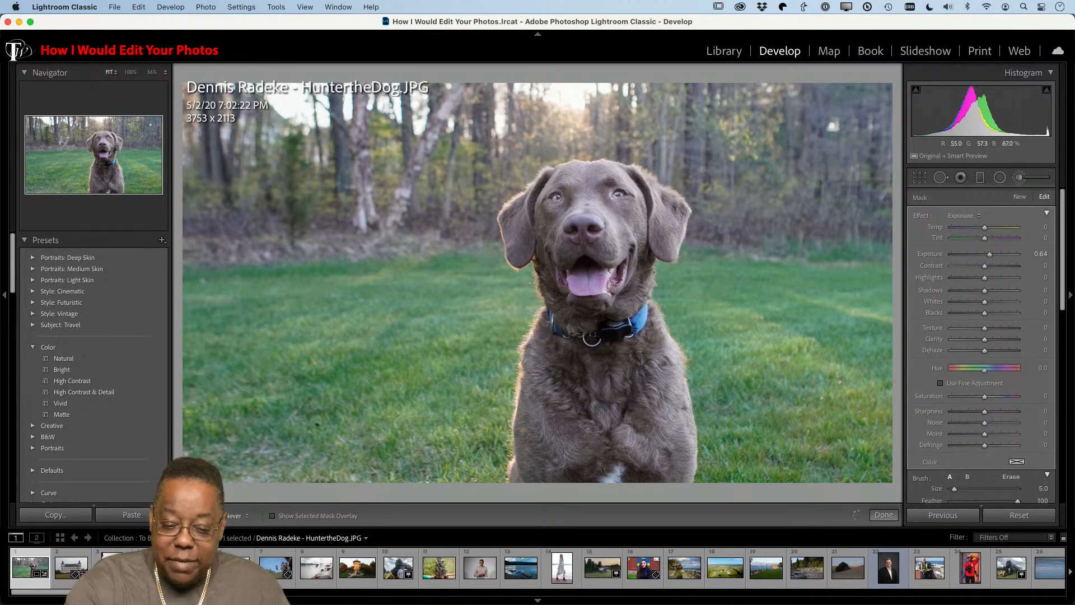
key(h)
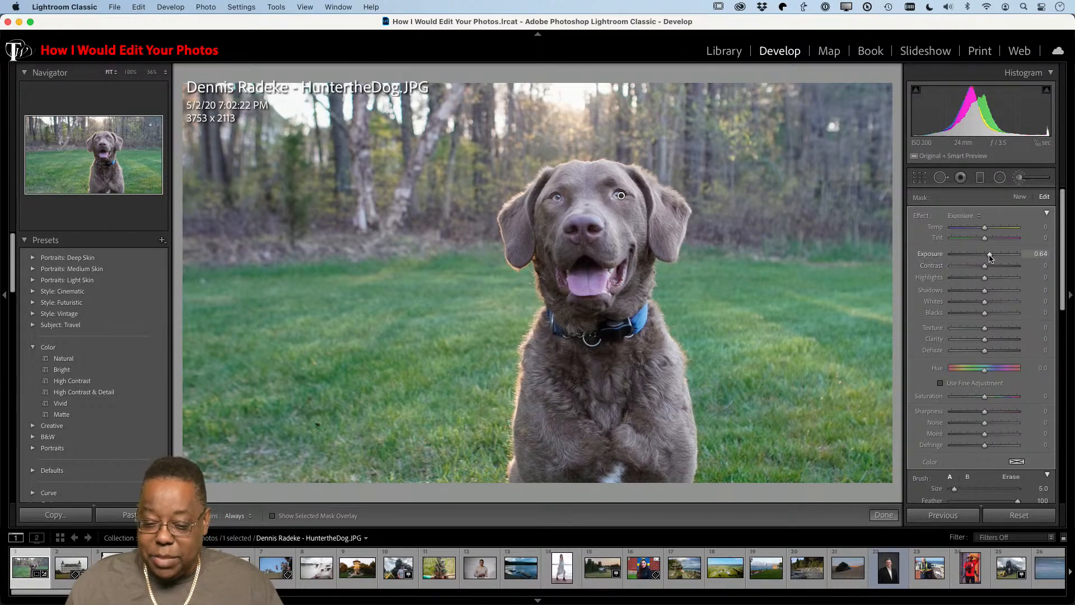
Refine the eye adjustment with Exposure 0.48, Sharpness 60 and Texture 24.
mouse_move(990, 257)
mouse_down()
mouse_move(972, 265)
mouse_move(989, 263)
mouse_up()
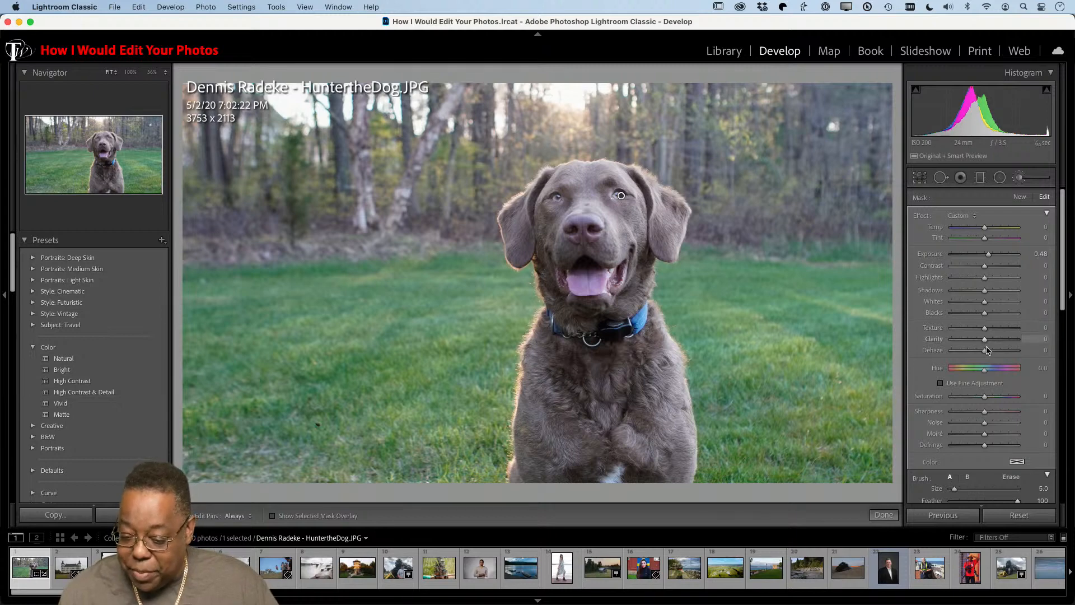
drag(985, 412, 1006, 413)
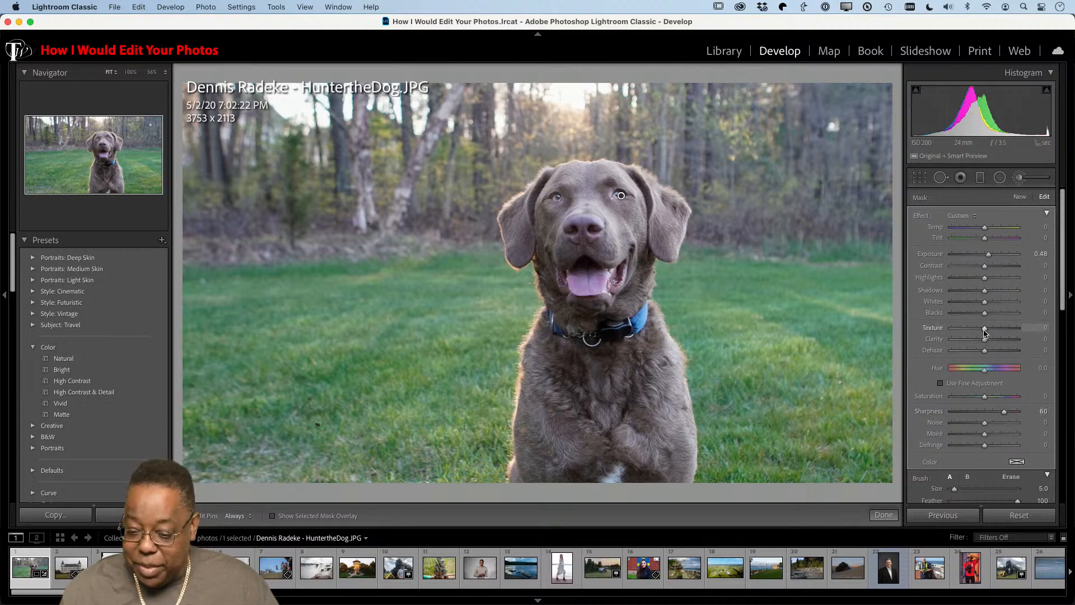
drag(991, 330, 993, 330)
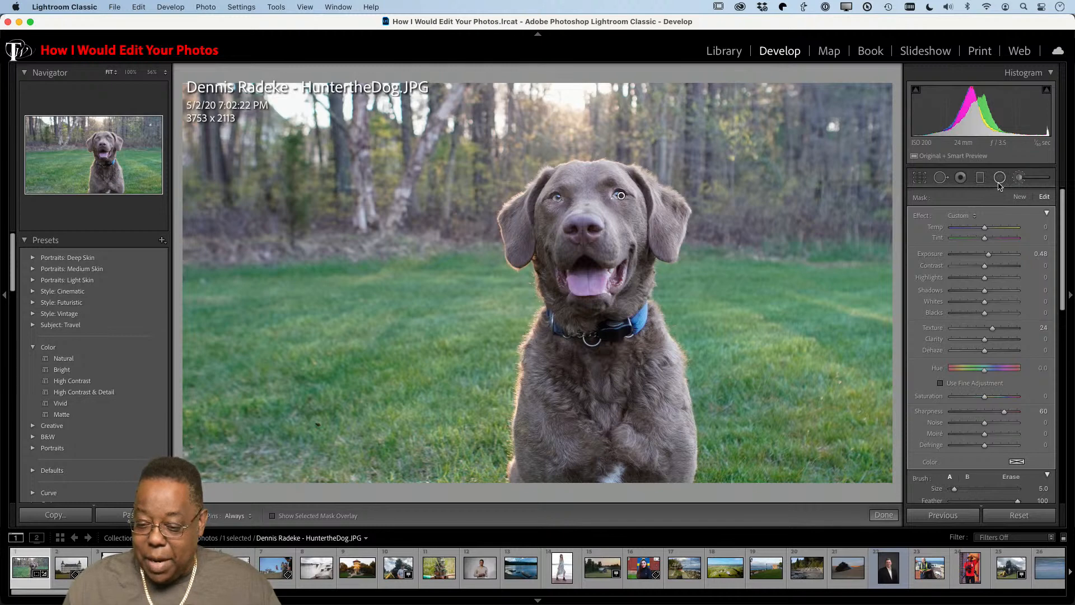
Heal the bright spot among the trees in the photo's upper right with a size 76 Spot Removal brush.
click(943, 183)
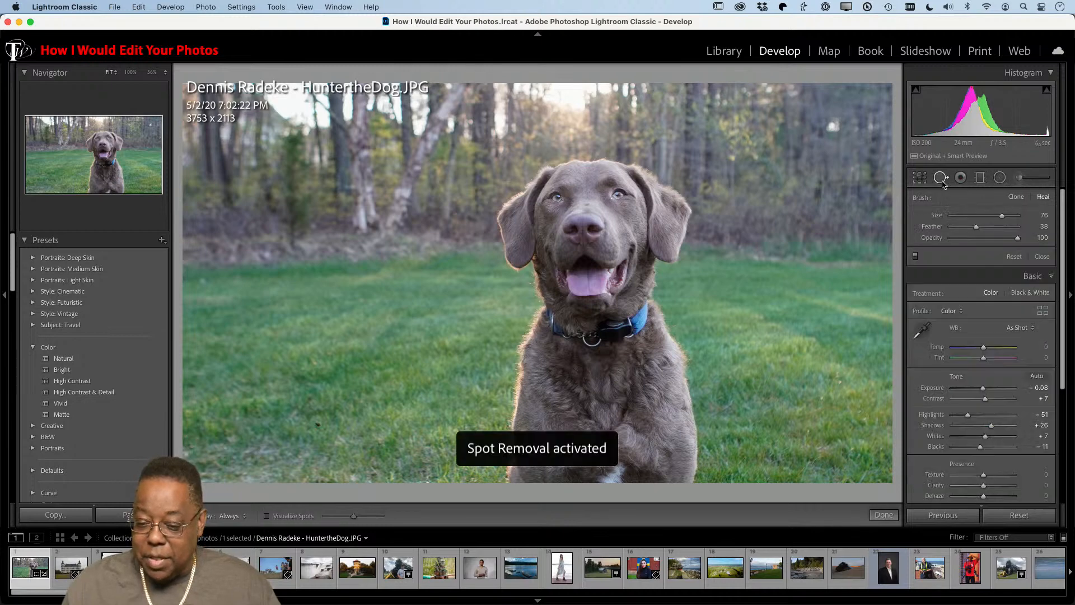
click(832, 127)
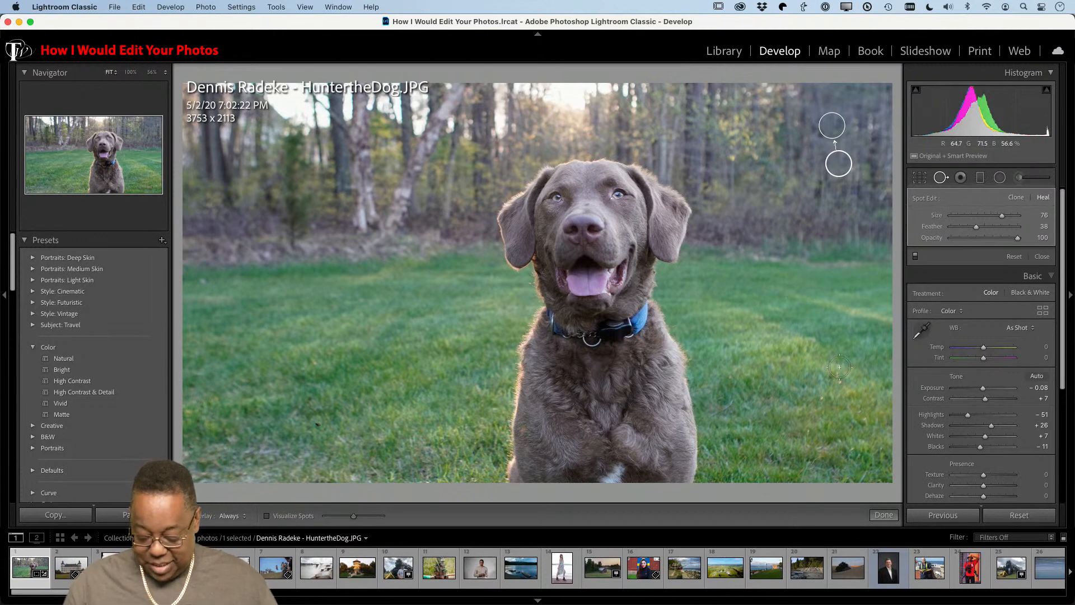
Compare the edited dog portrait with its original version, switching between before and after.
key(backslash)
key(backslash)
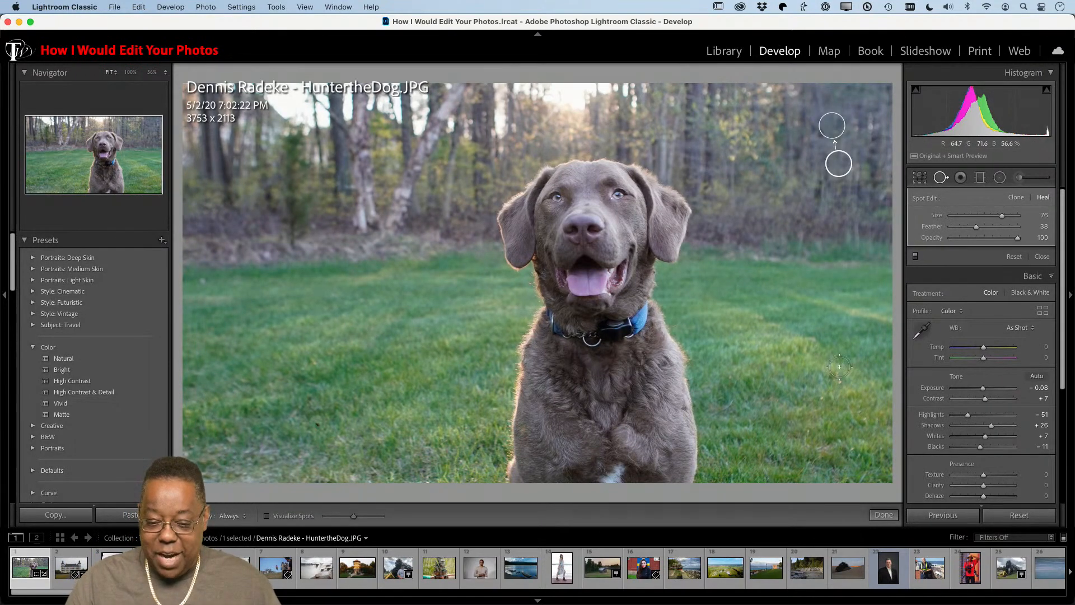
key(backslash)
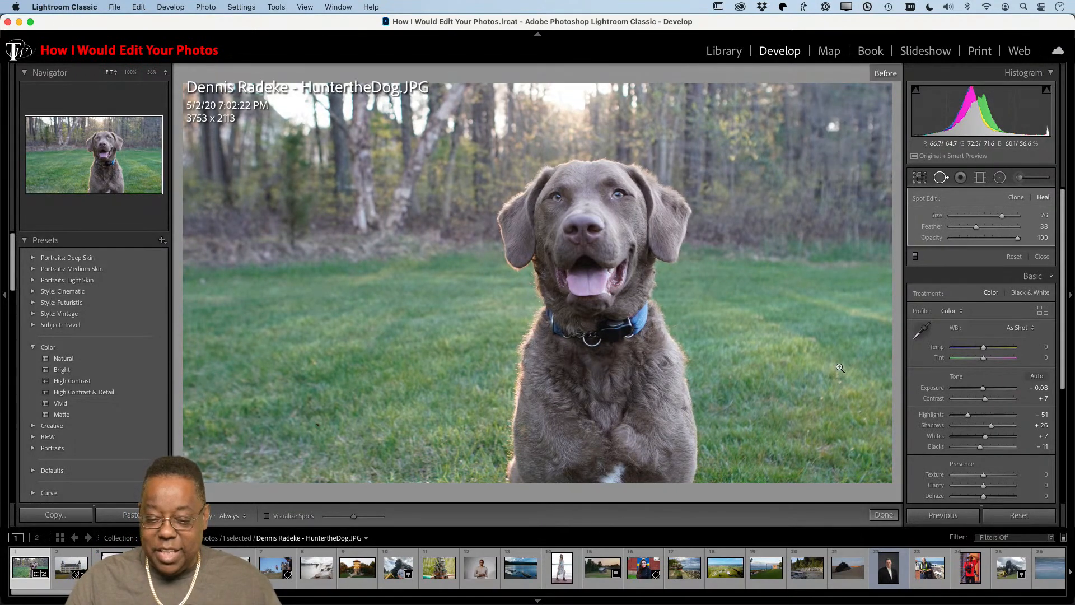
key(backslash)
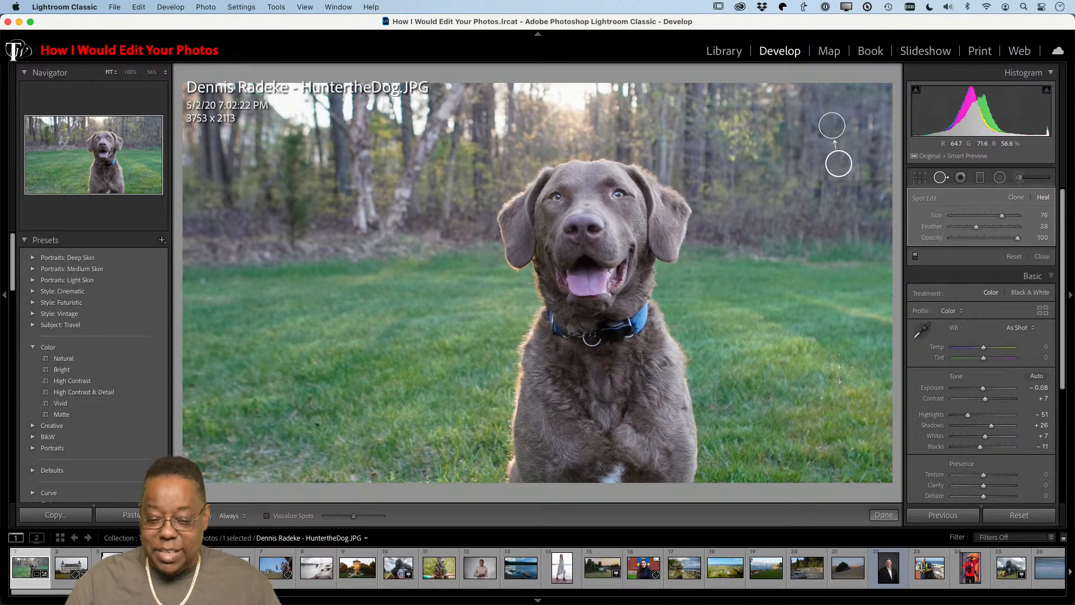
key(backslash)
key(backslash)
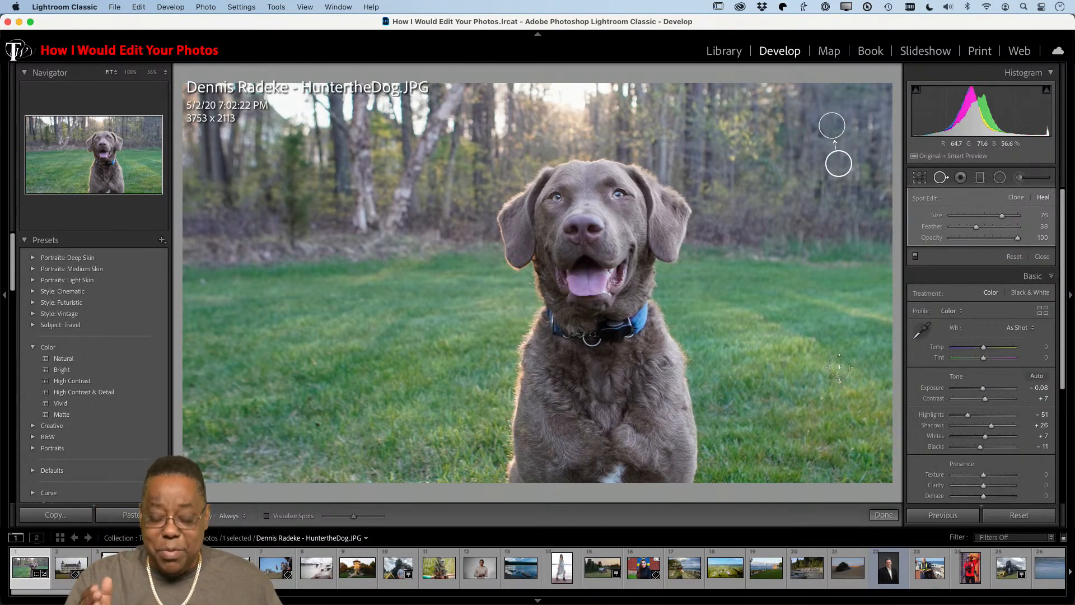
Return to the photo grid and open the castle photo for developing.
key(g)
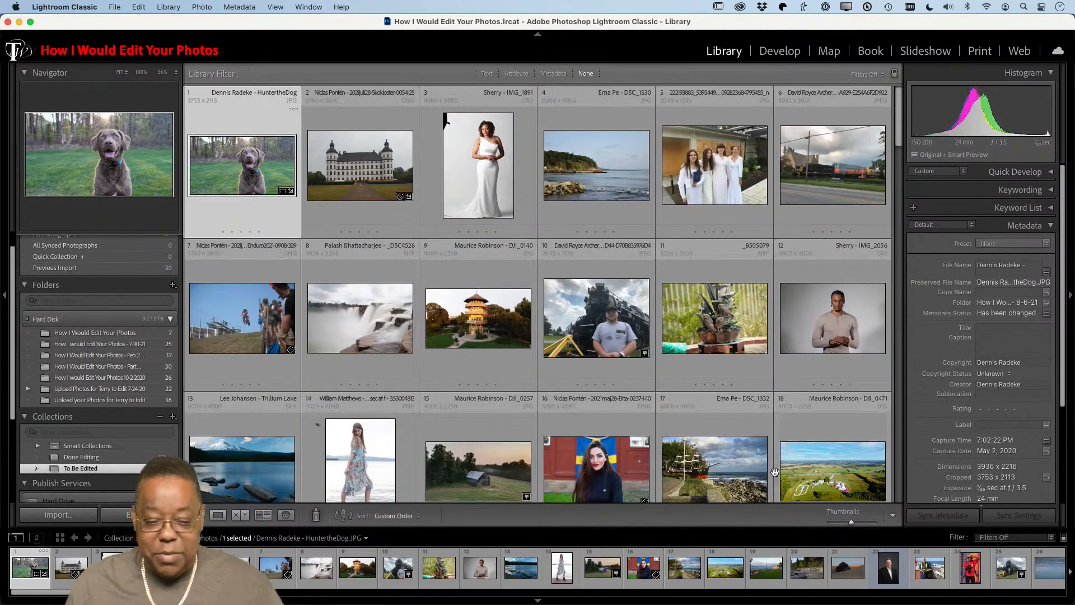
click(340, 165)
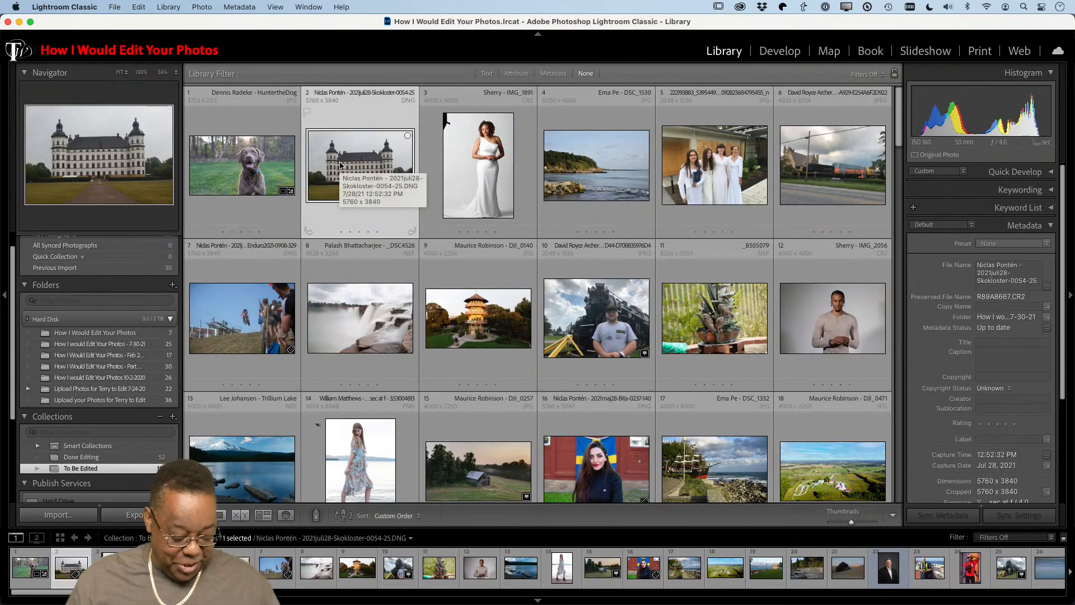
key(d)
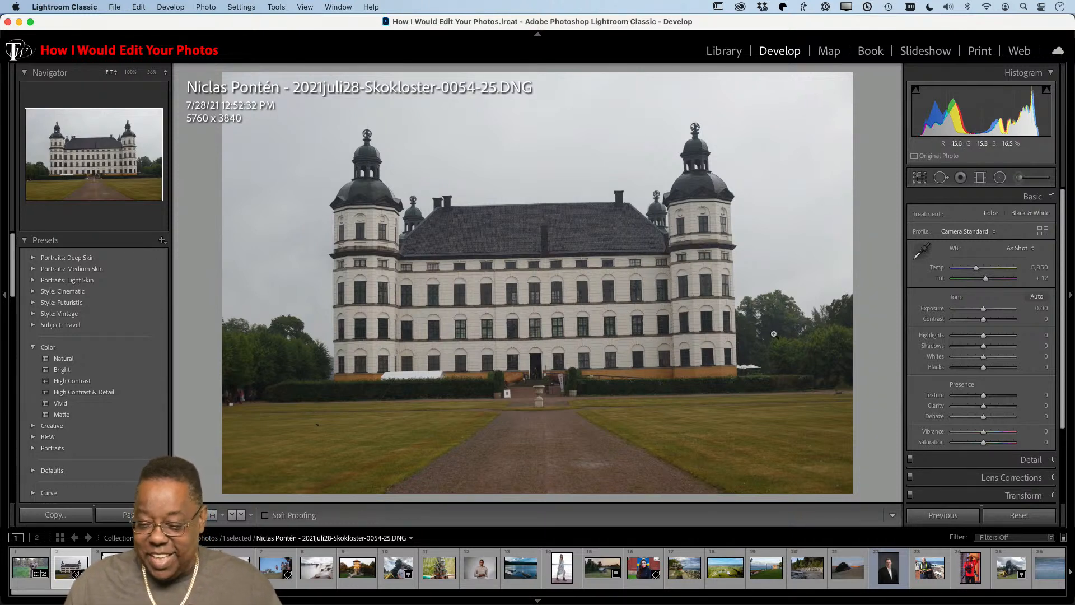
Enable lens profile corrections for the castle photo, toggling them off and on to compare the effect.
scroll(1008, 389, down, 3)
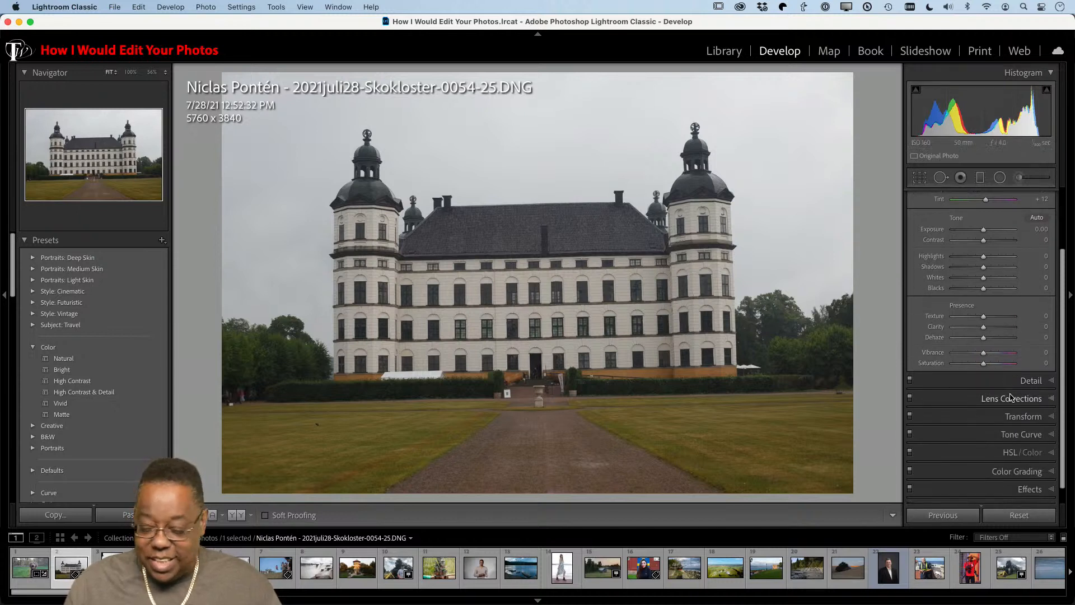
scroll(1012, 397, down, 1)
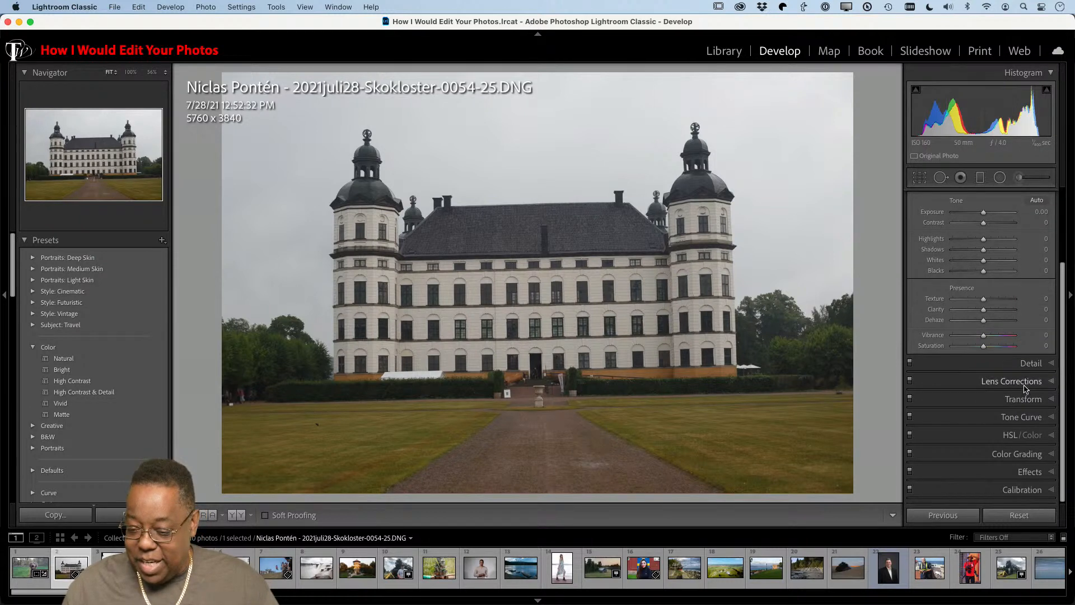
click(1025, 386)
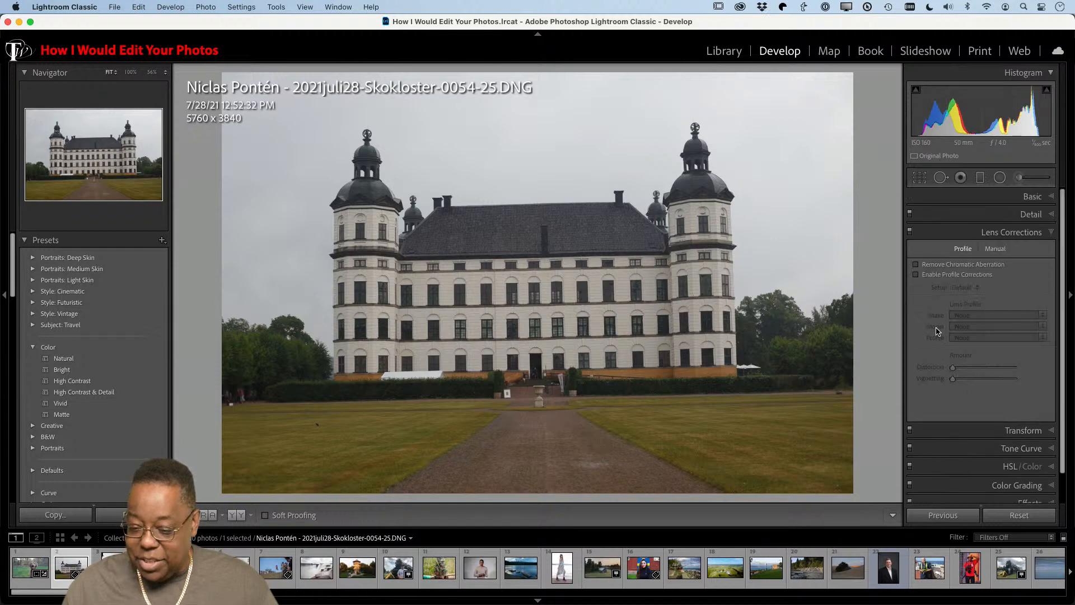
click(916, 275)
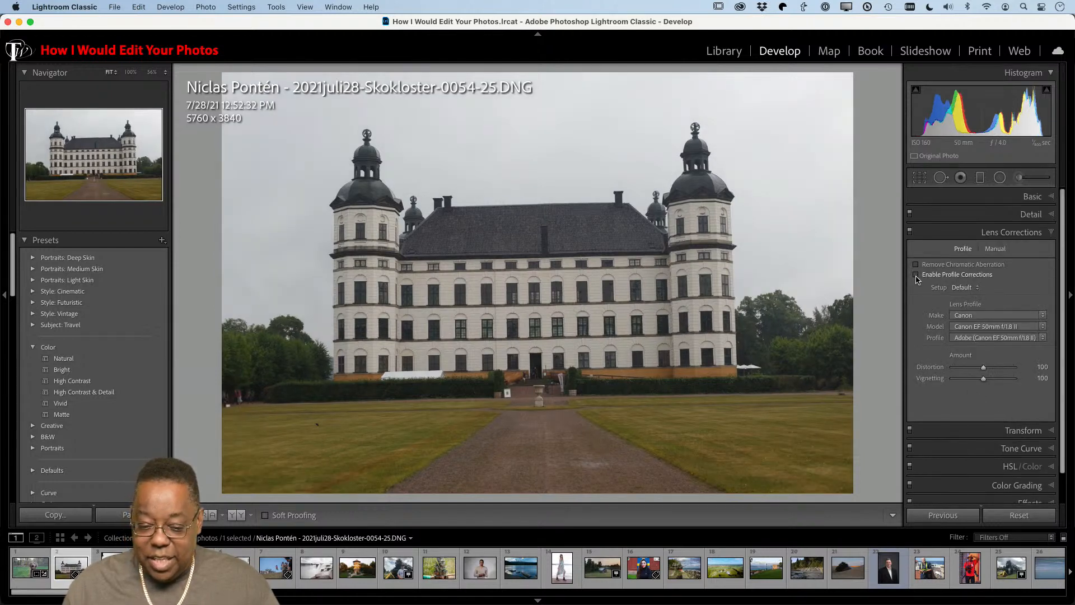
click(916, 277)
click(916, 275)
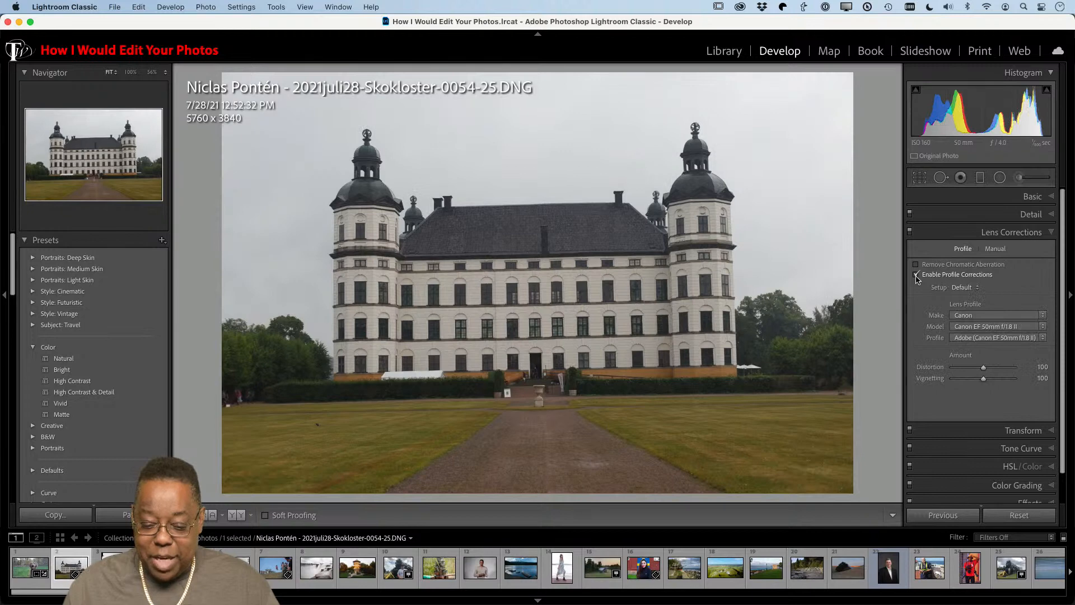
click(916, 277)
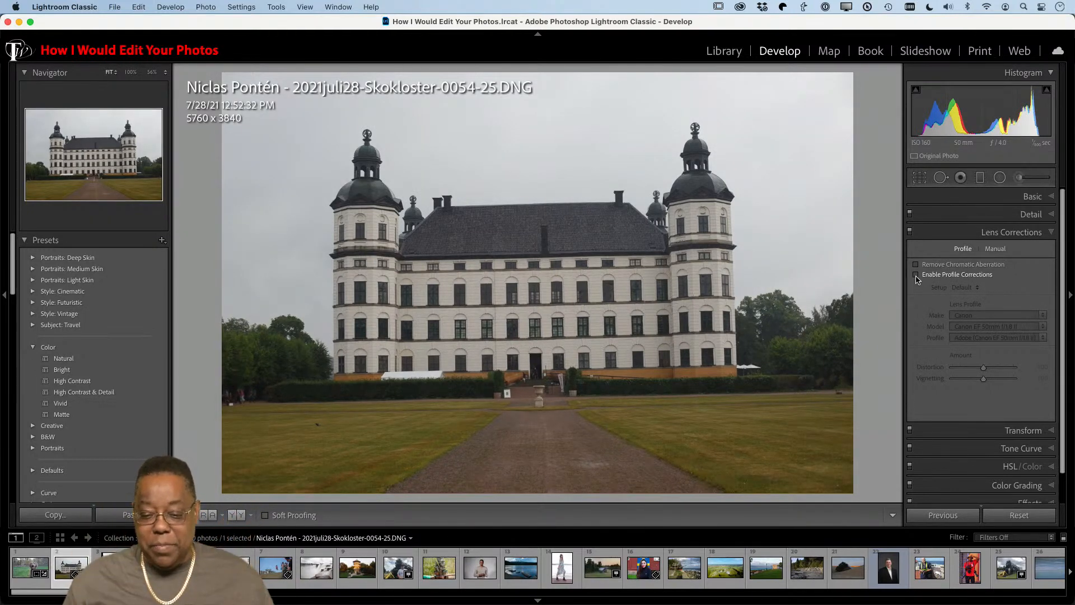
click(916, 275)
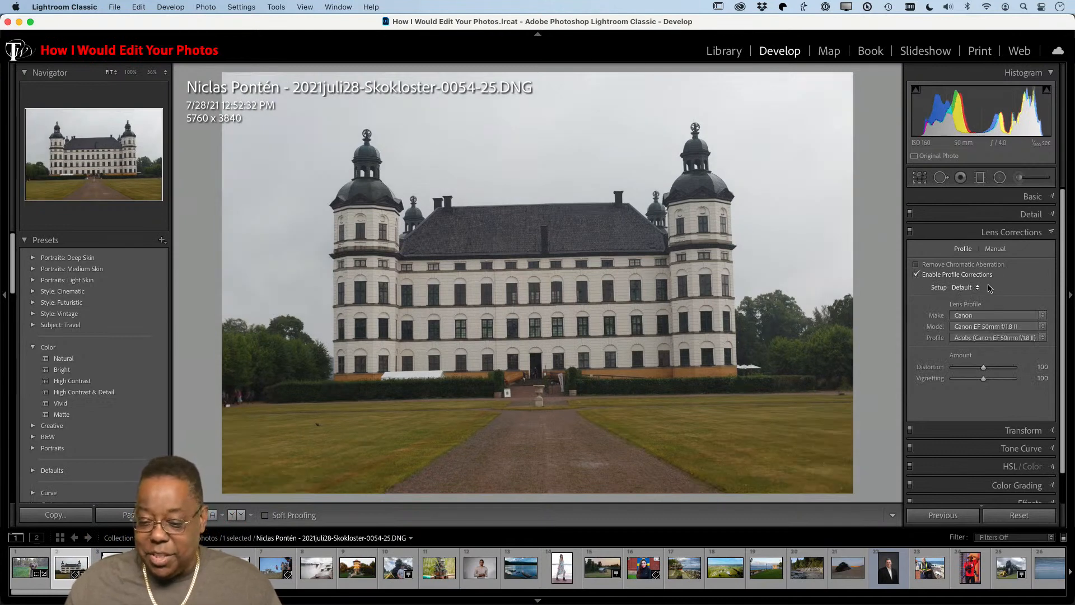
Change the castle photo's color profile to Adobe Landscape.
click(1031, 196)
click(972, 231)
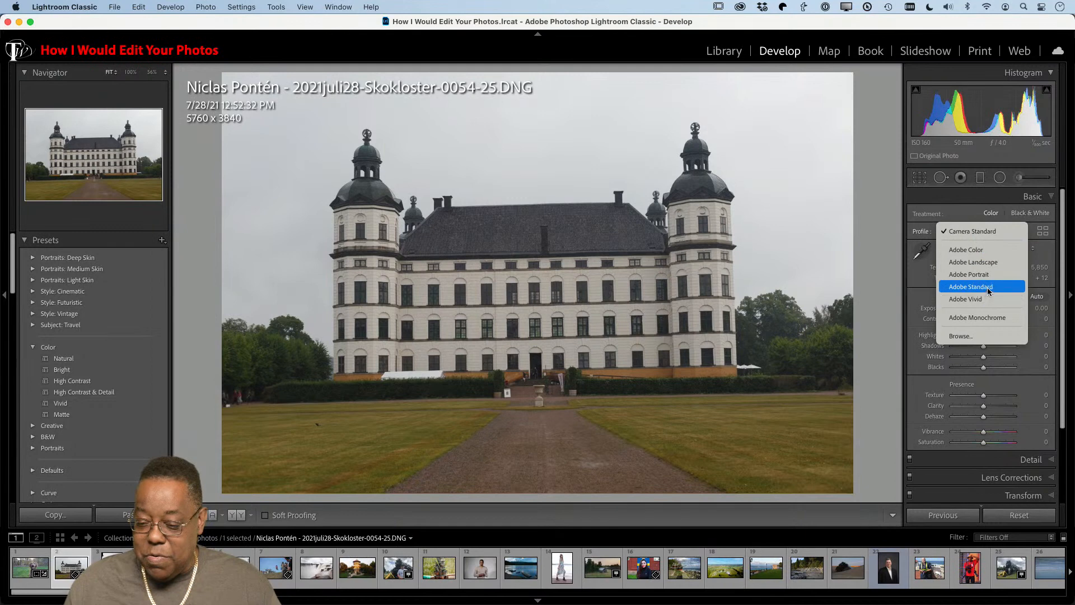
click(992, 263)
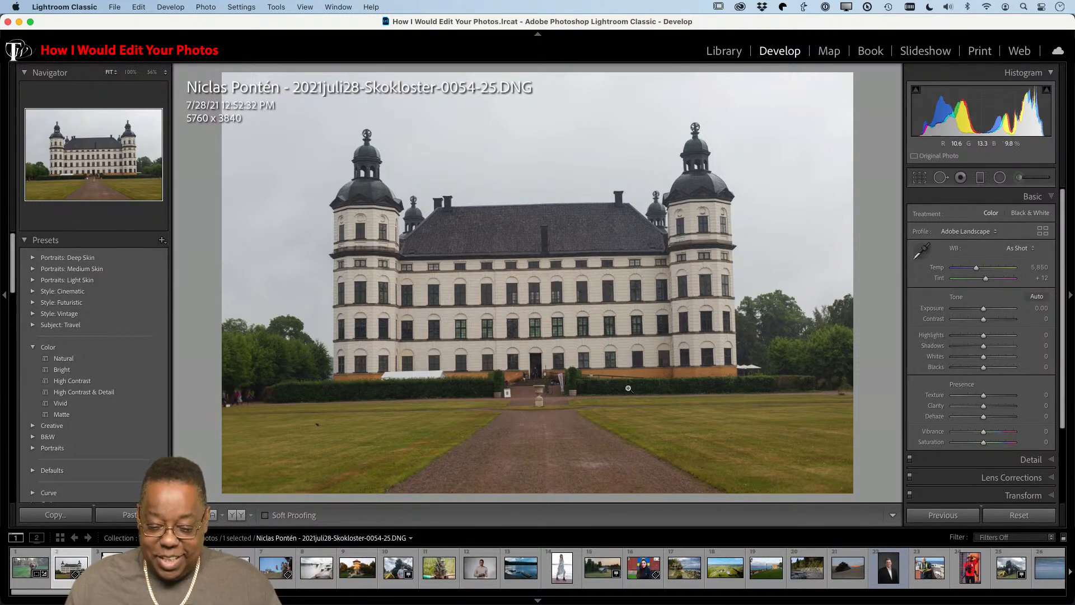
Straighten the castle photo by 1.23 degrees, using the far edge of the lawn as the level reference.
click(920, 178)
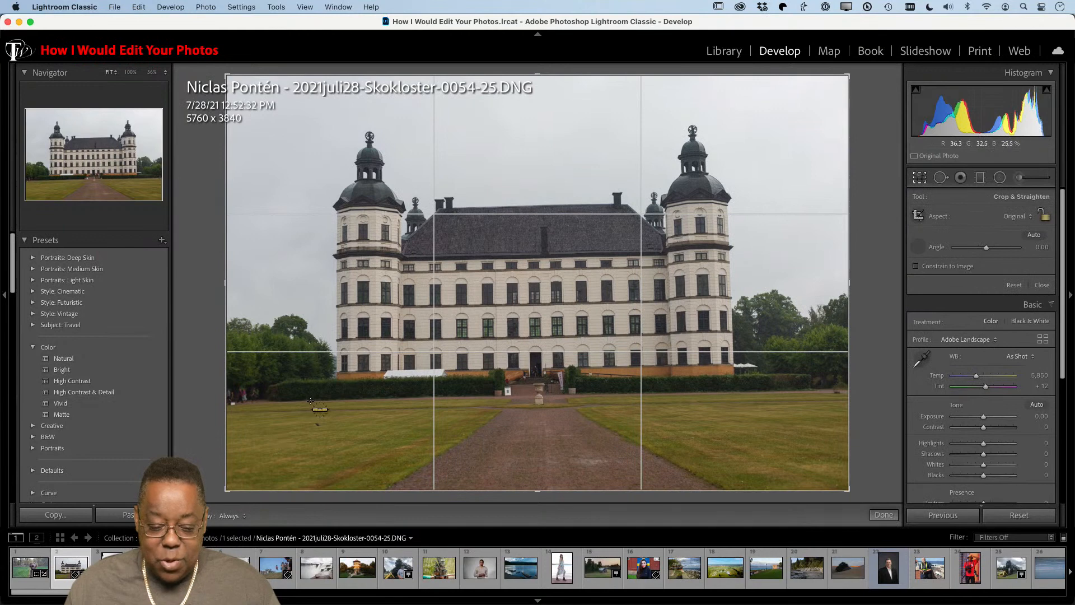
drag(310, 401, 833, 390)
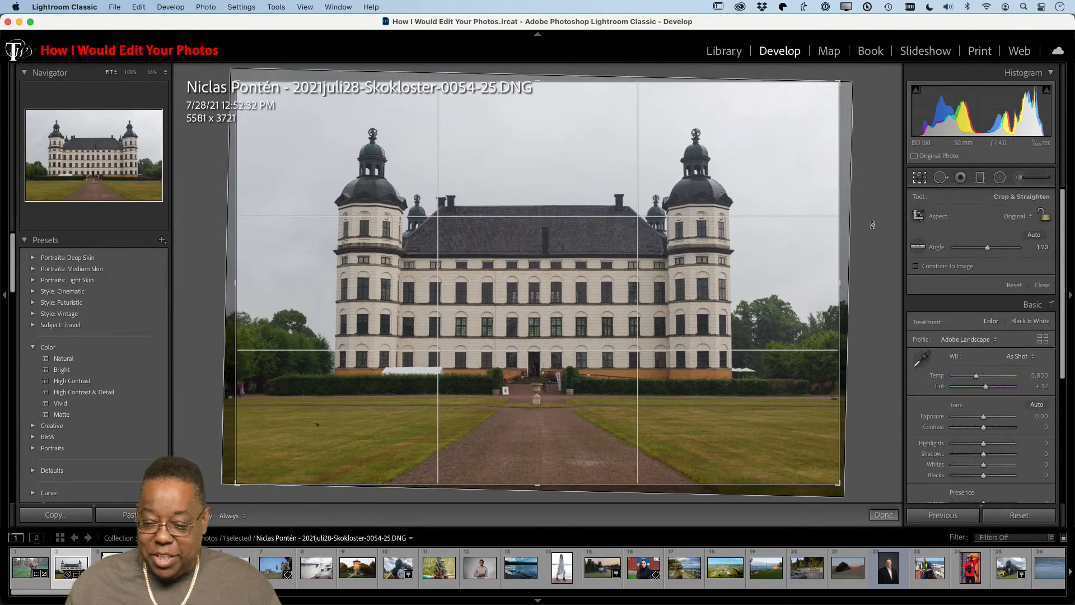
click(920, 177)
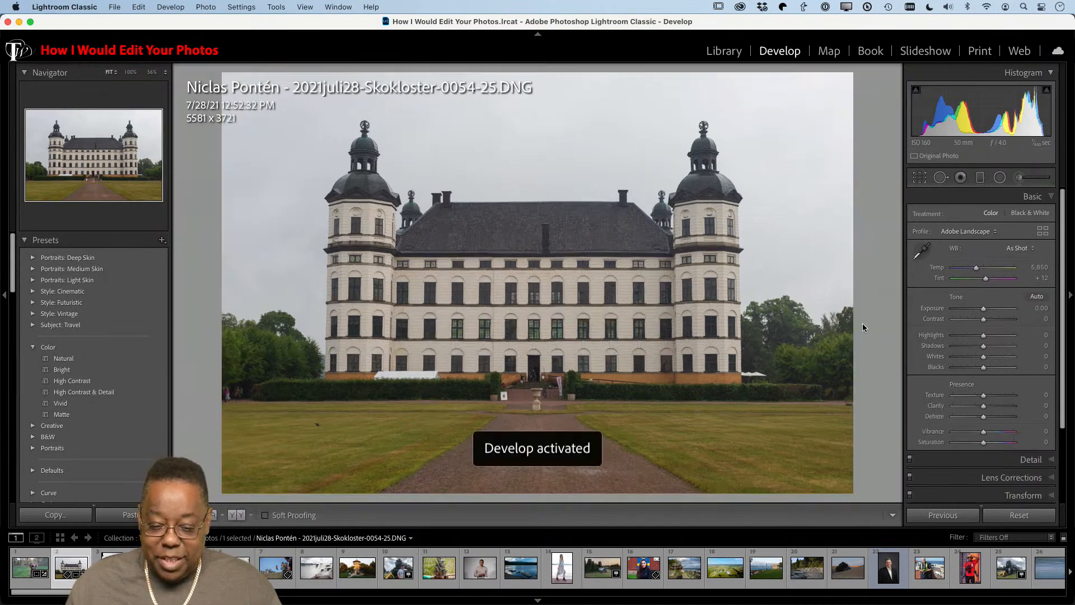
Apply the Auto Upright perspective correction to the castle photo, preserving its existing crop.
scroll(1001, 398, down, 2)
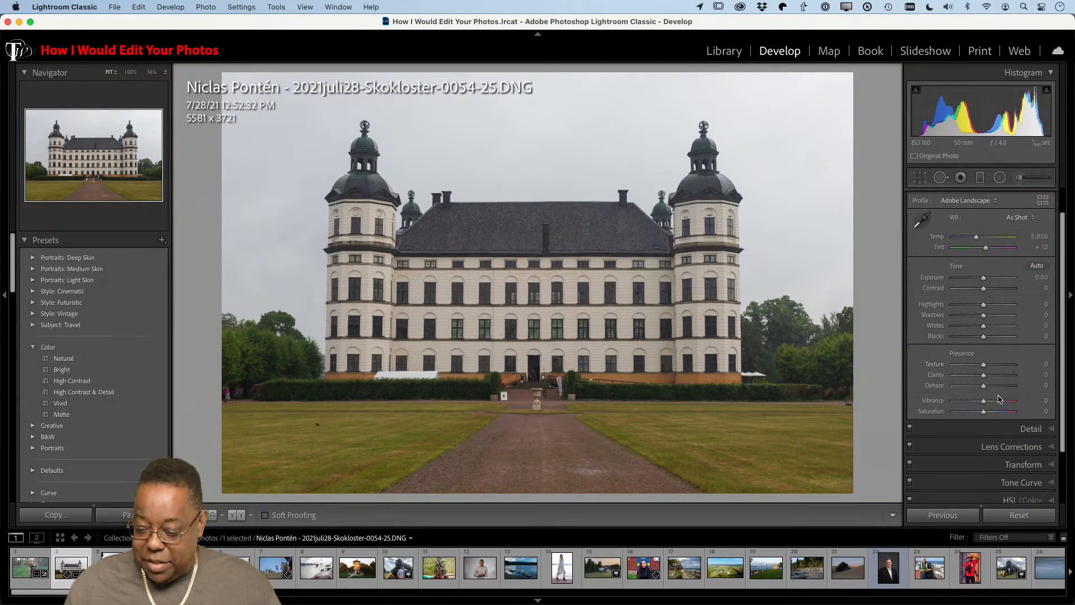
scroll(1001, 399, down, 3)
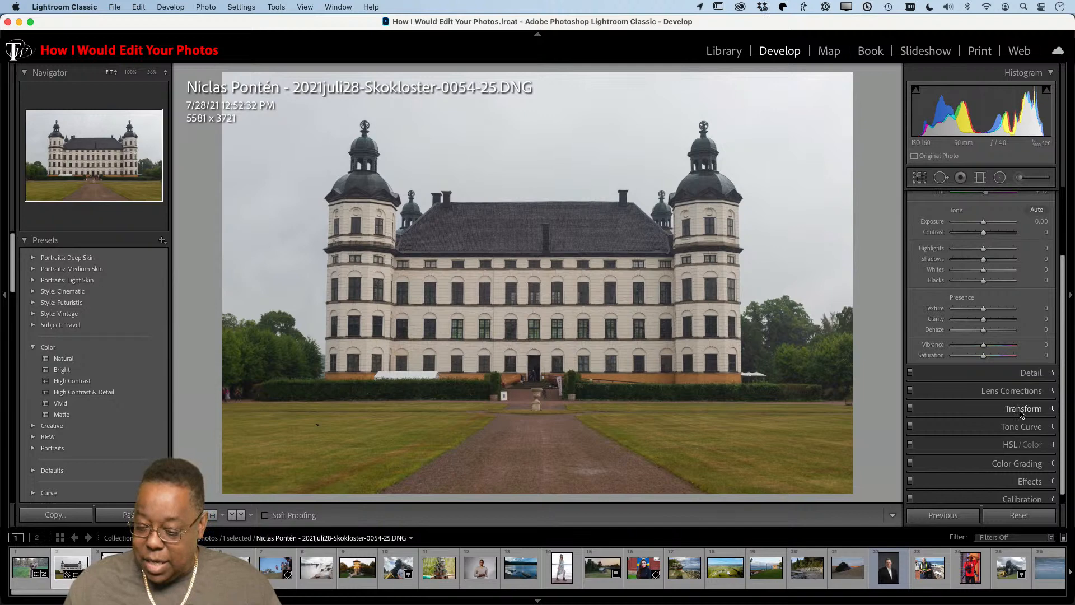
click(1021, 410)
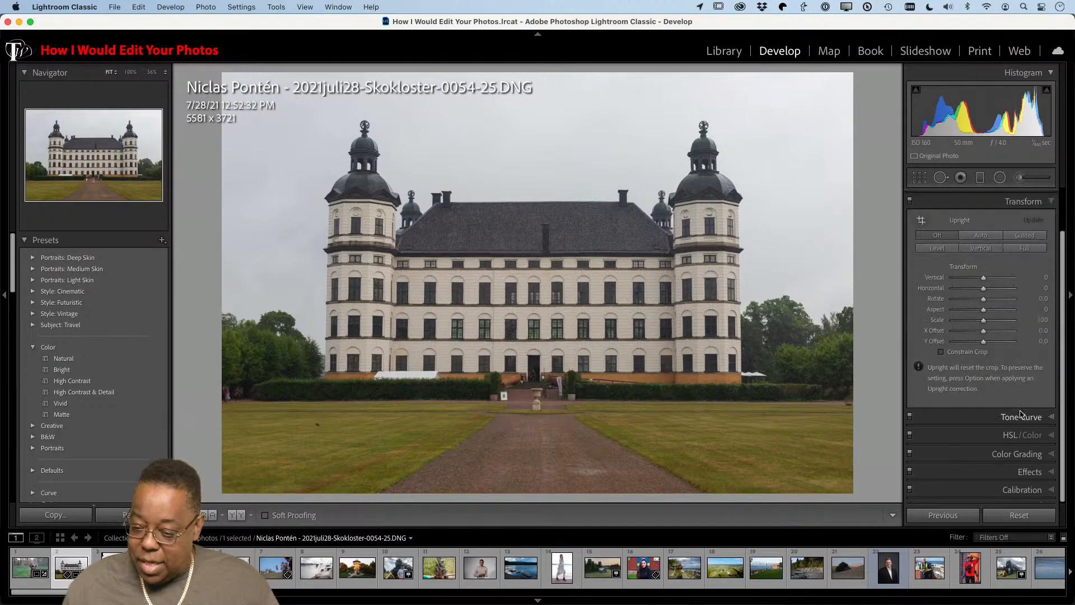
click(984, 237)
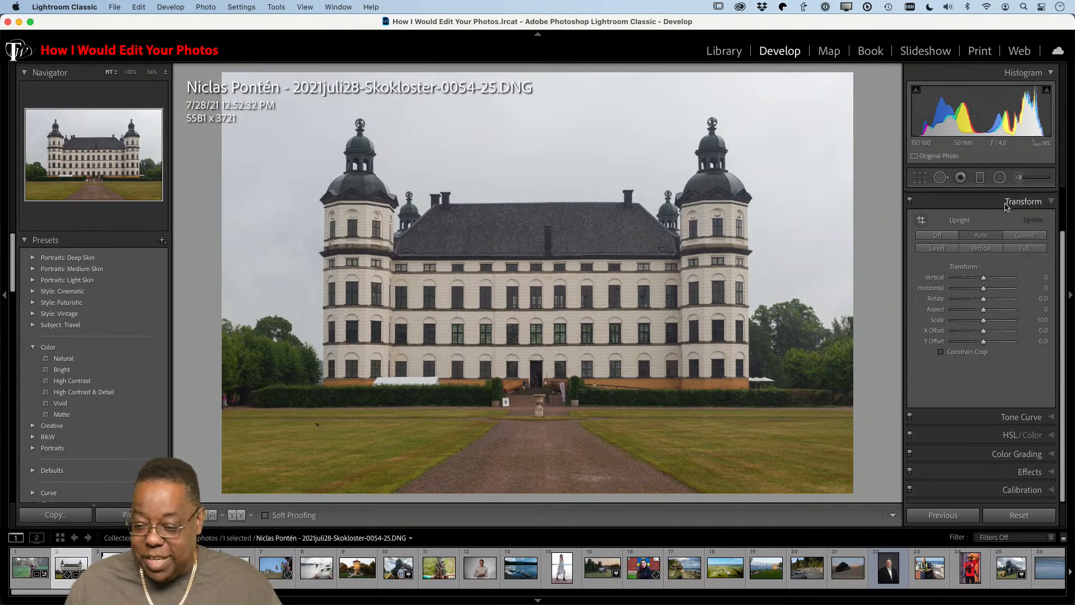
Apply Auto tone to the castle photo in the basic adjustments.
scroll(1007, 212, up, 1)
scroll(1007, 212, up, 10)
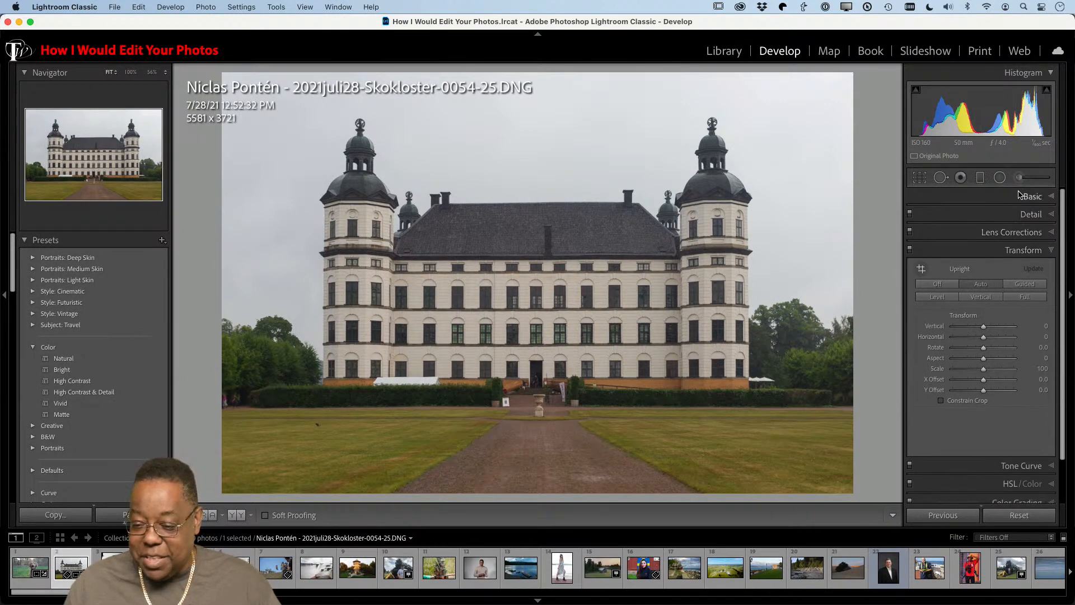
scroll(1020, 272, up, 1)
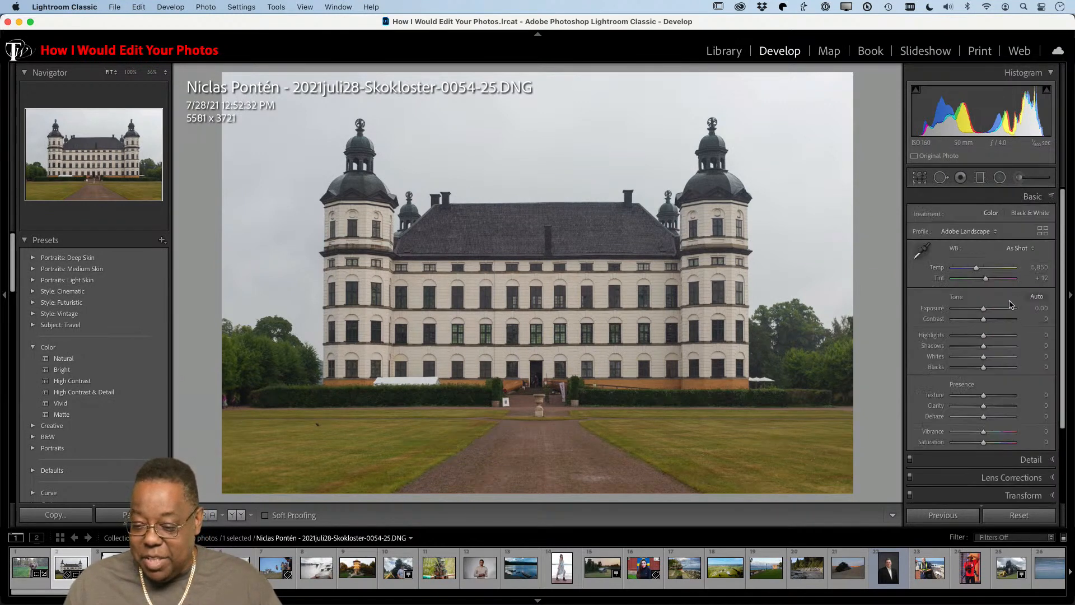
click(1037, 297)
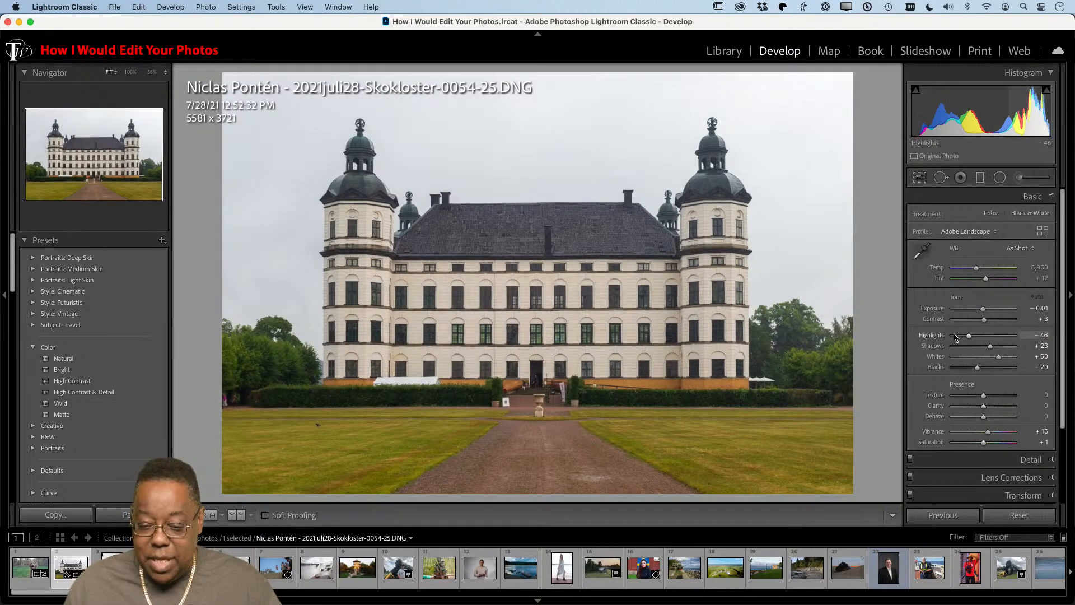
Try the Daylight and Cloudy white balance presets on the castle photo and settle on Daylight.
click(1017, 249)
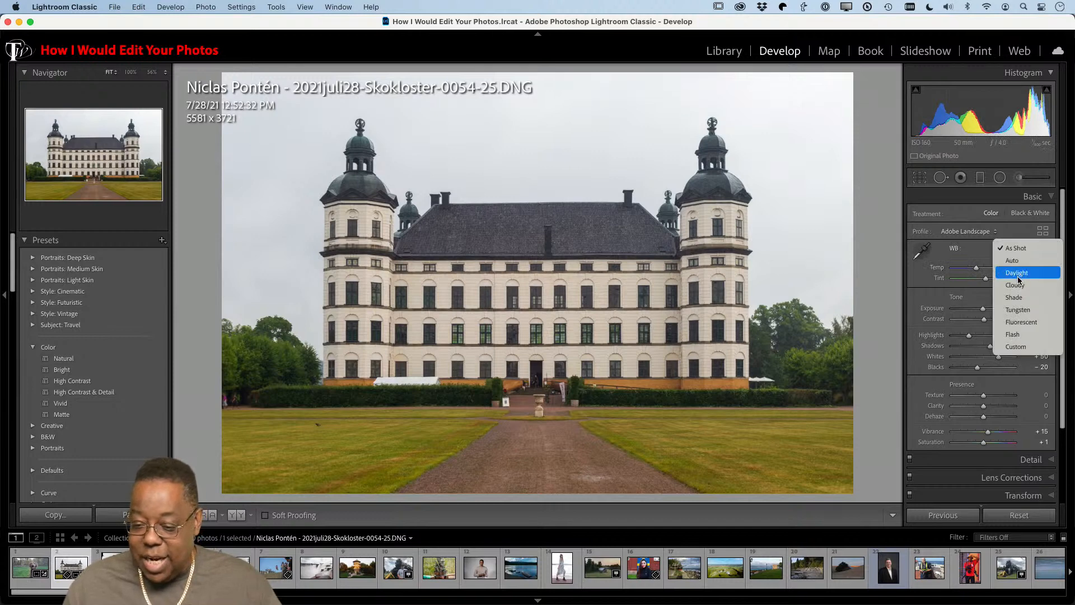
click(1018, 275)
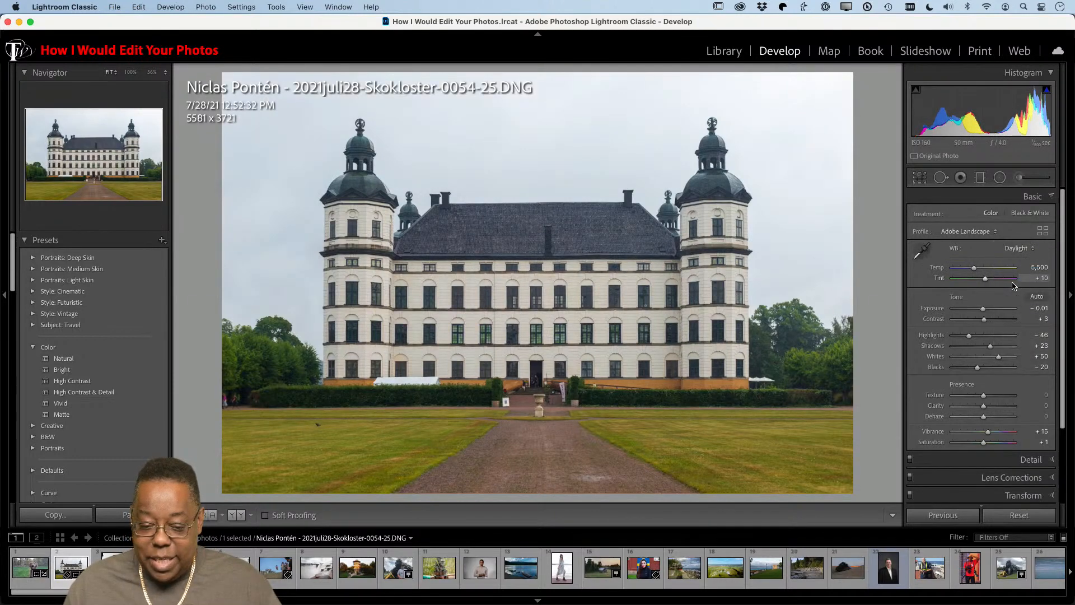
click(1020, 249)
click(1018, 266)
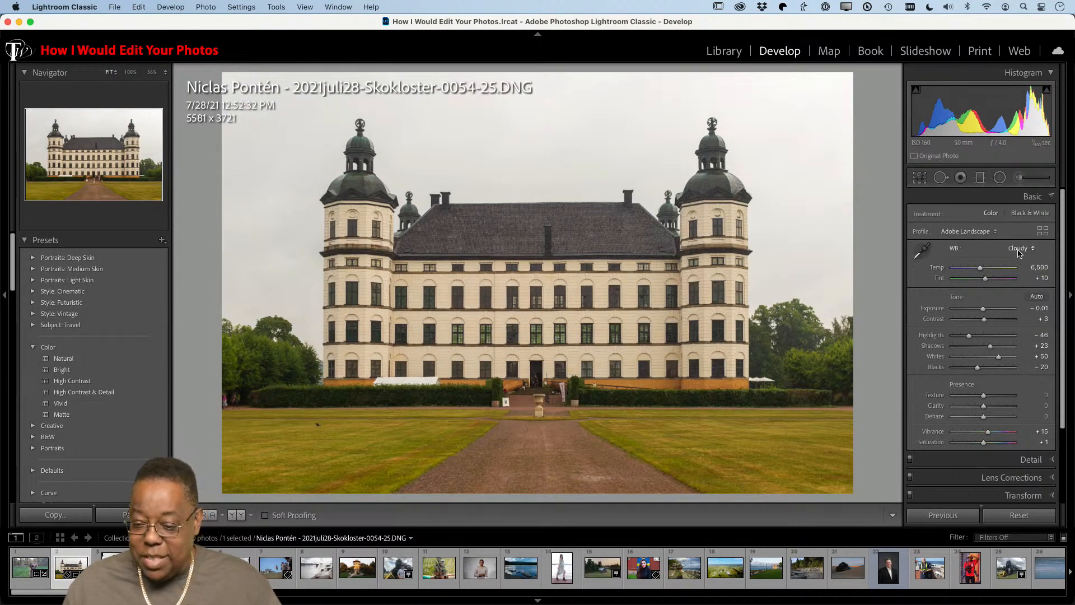
click(1019, 249)
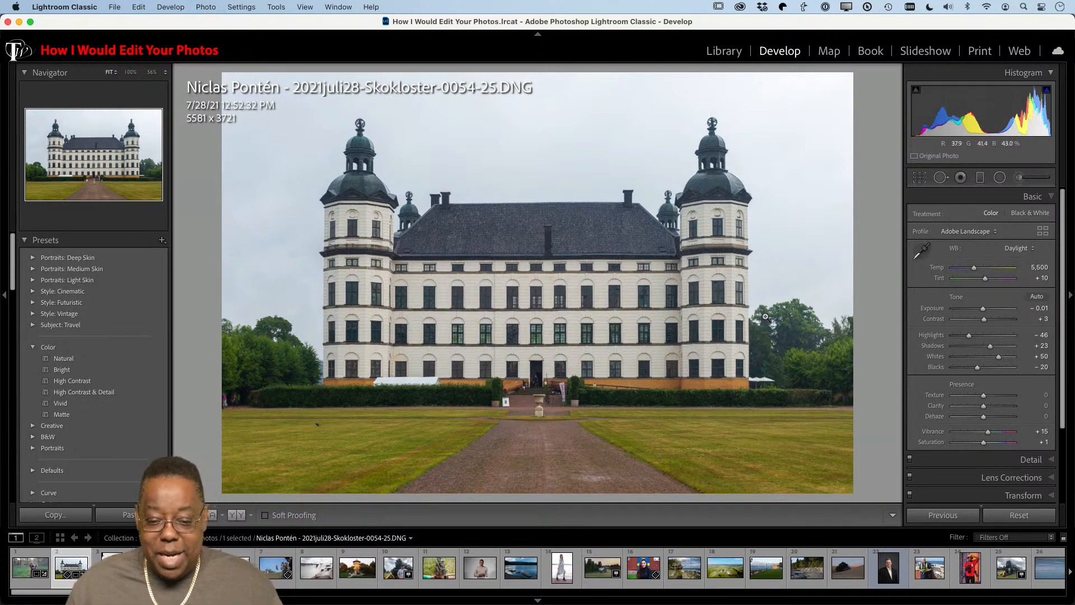
Open the castle photo in Photoshop, patch the light spot on the gravel path and clear the selection.
key(super+e)
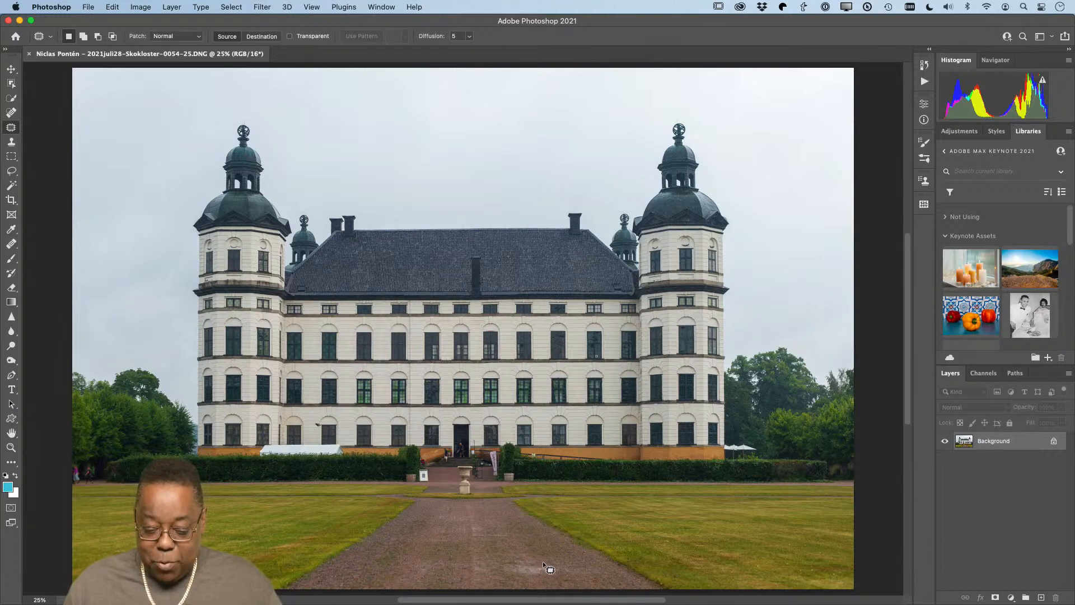
mouse_move(543, 562)
mouse_down()
mouse_move(516, 559)
mouse_move(498, 577)
mouse_move(546, 591)
mouse_move(569, 568)
mouse_move(542, 562)
mouse_move(525, 538)
mouse_up()
key(super+d)
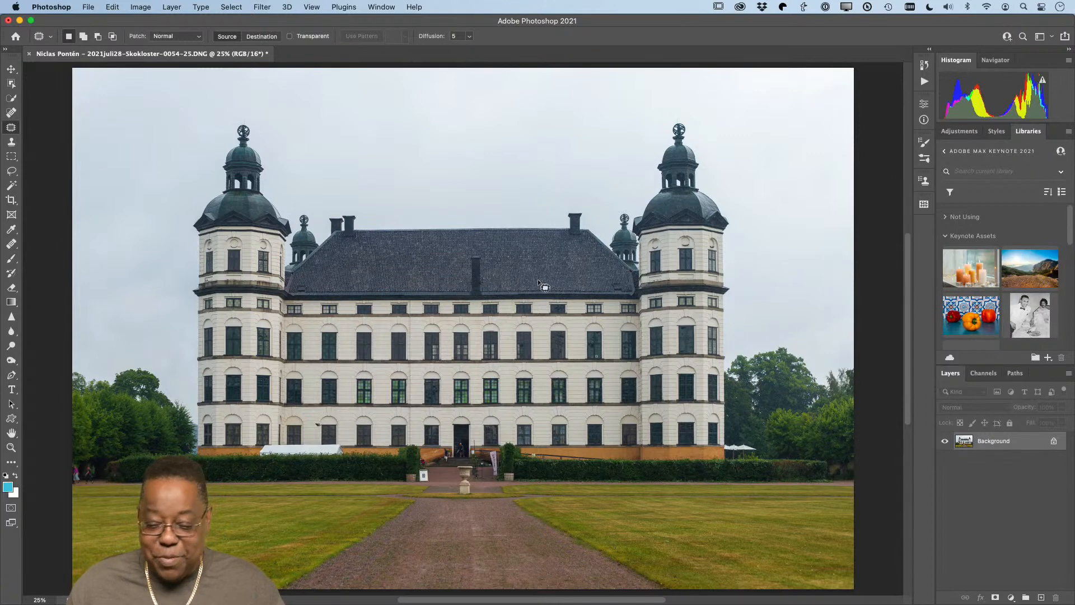
Start Sky Replacement on the castle photo and open the custom skies folder among the sky presets.
click(114, 7)
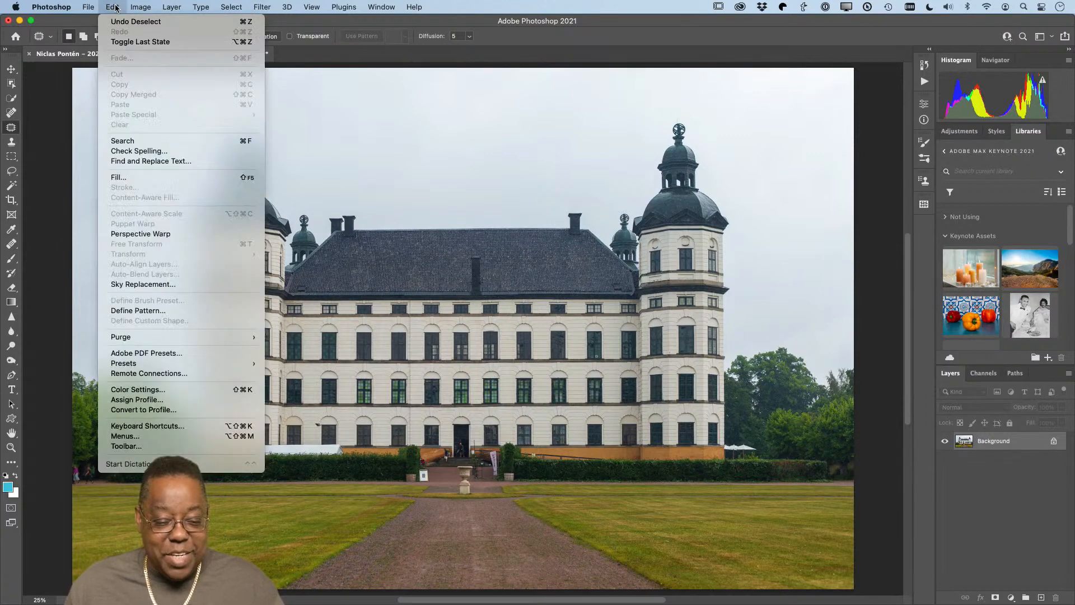
click(172, 284)
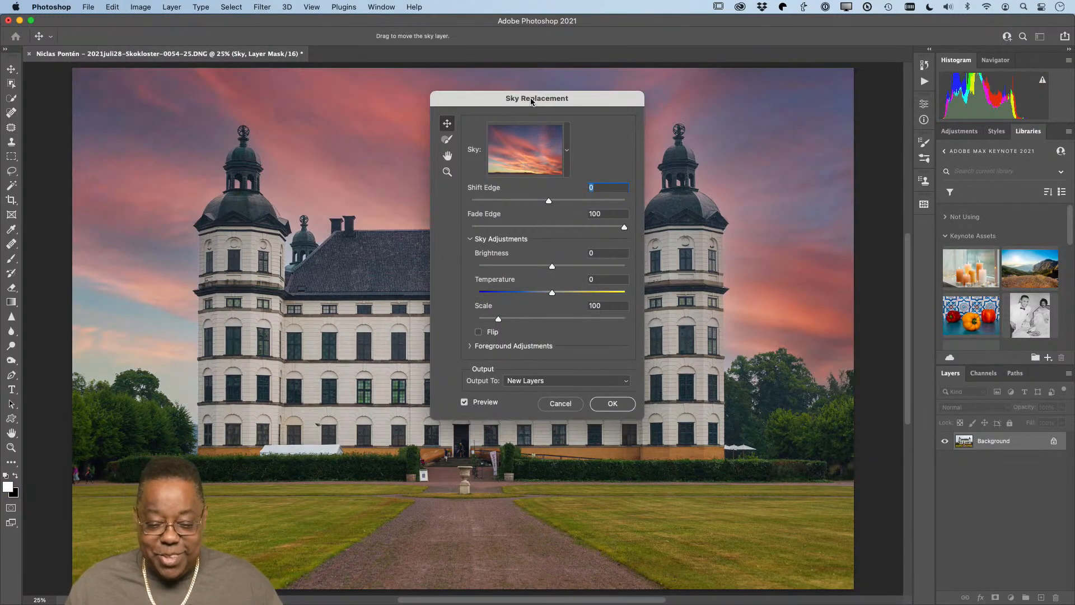
drag(532, 98, 939, 132)
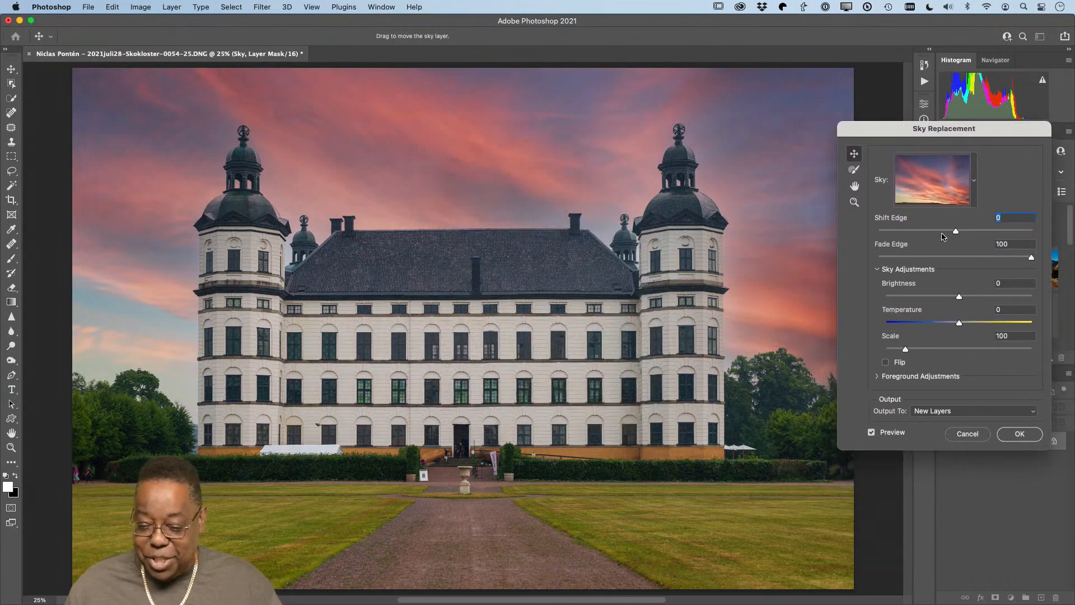
click(975, 181)
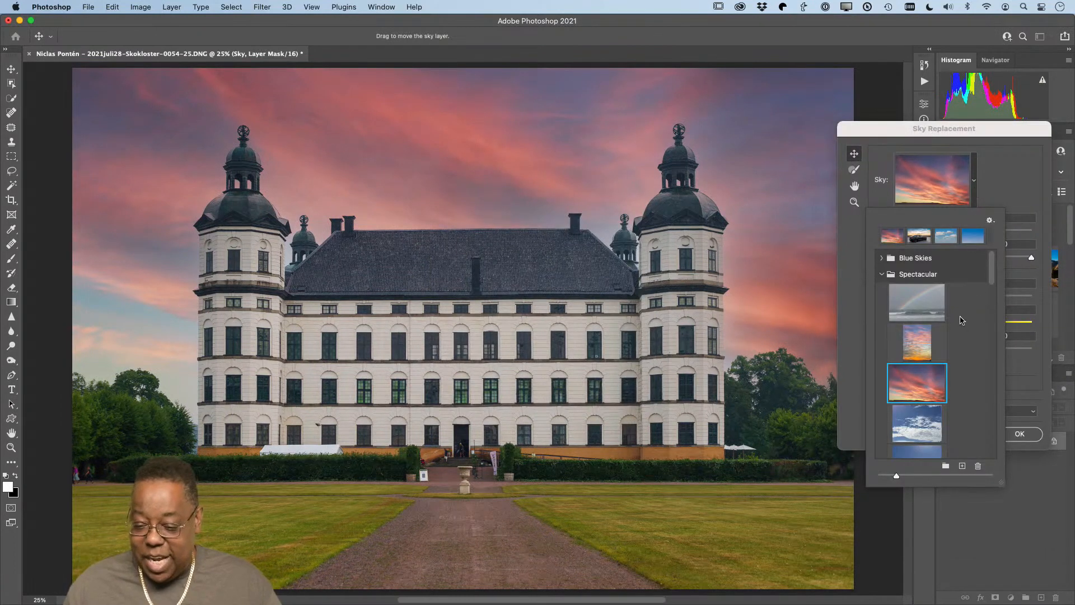
click(885, 277)
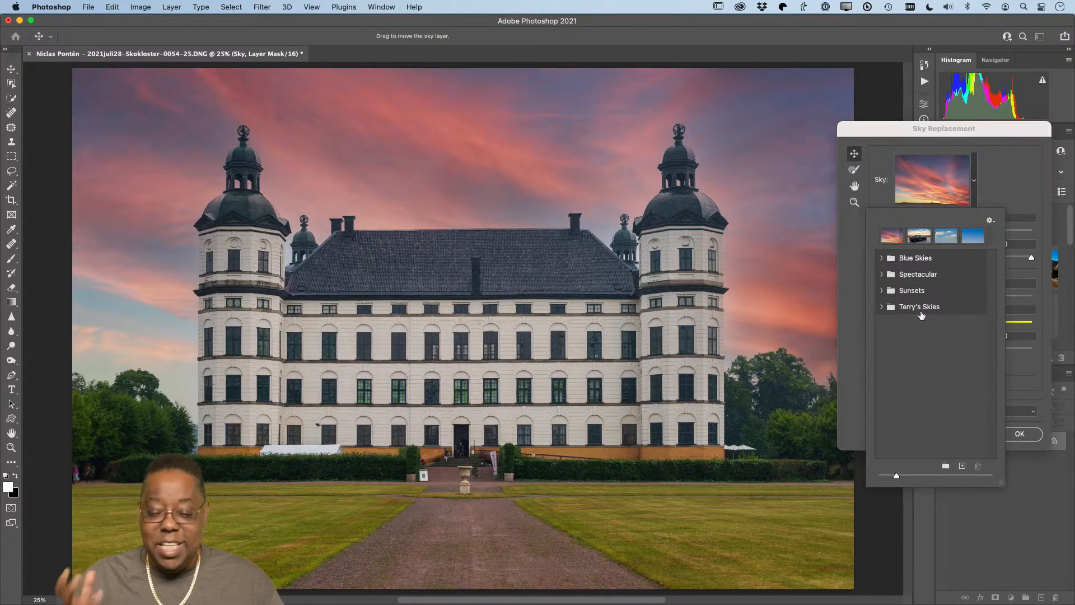
click(880, 307)
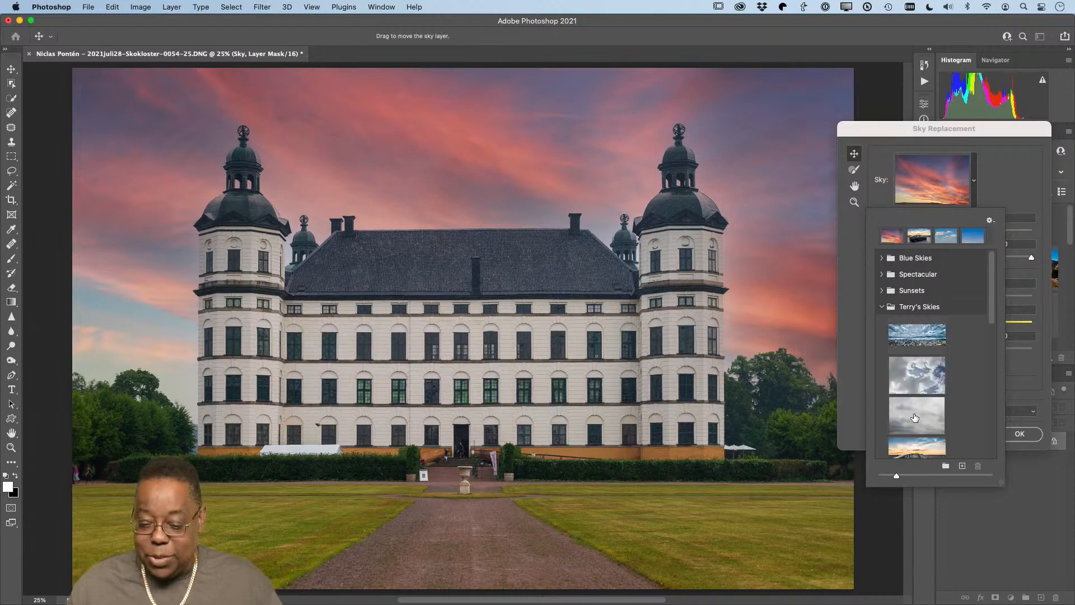
Try the grey overcast skies on the castle and settle on the broken-cloud sky with blue gaps.
click(920, 417)
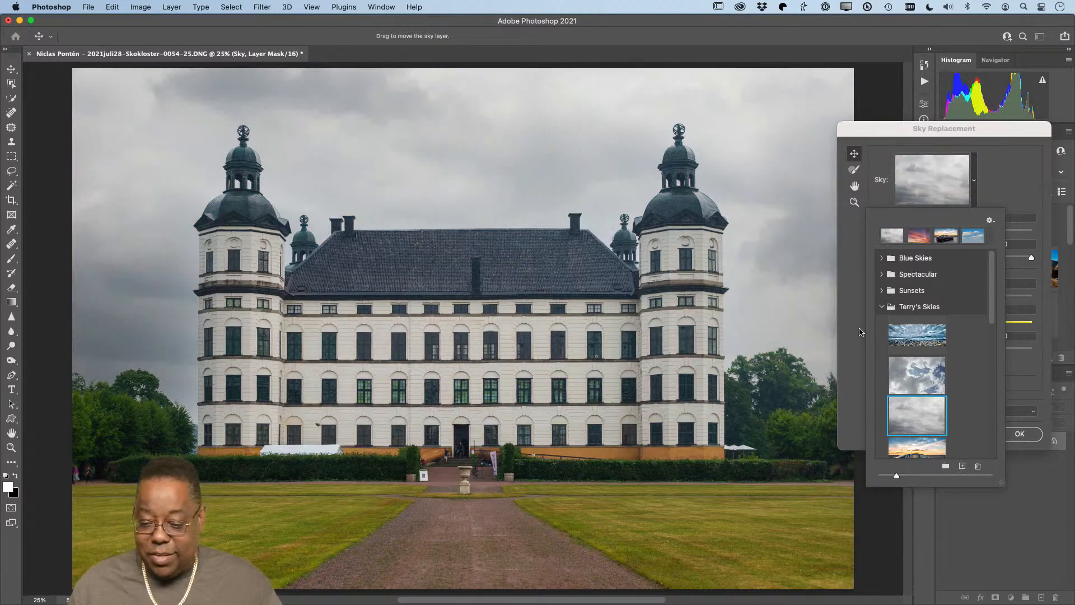
click(913, 377)
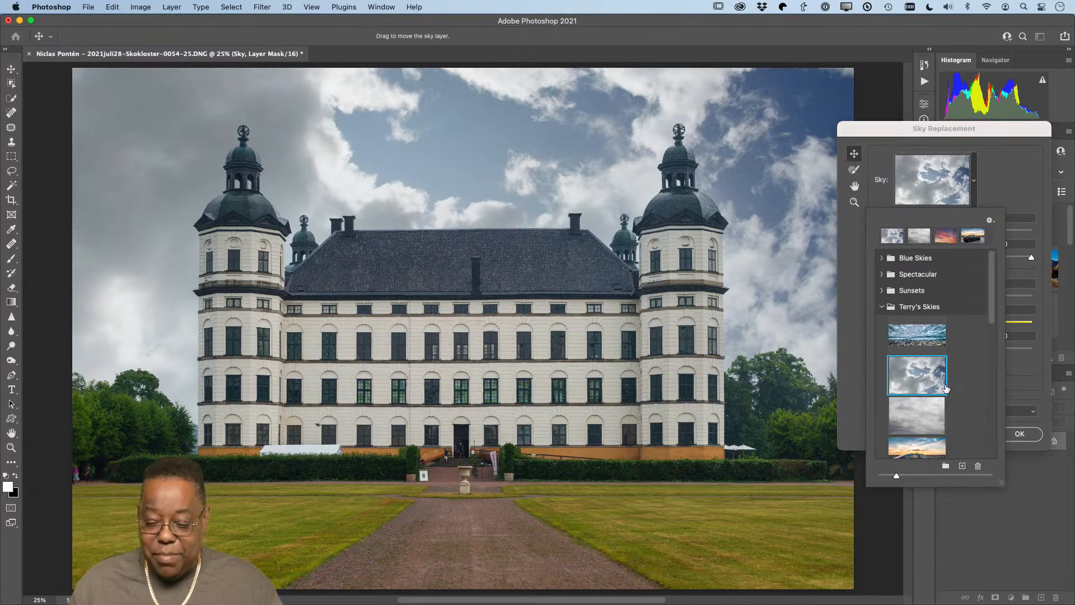
scroll(924, 404, down, 5)
scroll(924, 404, down, 5)
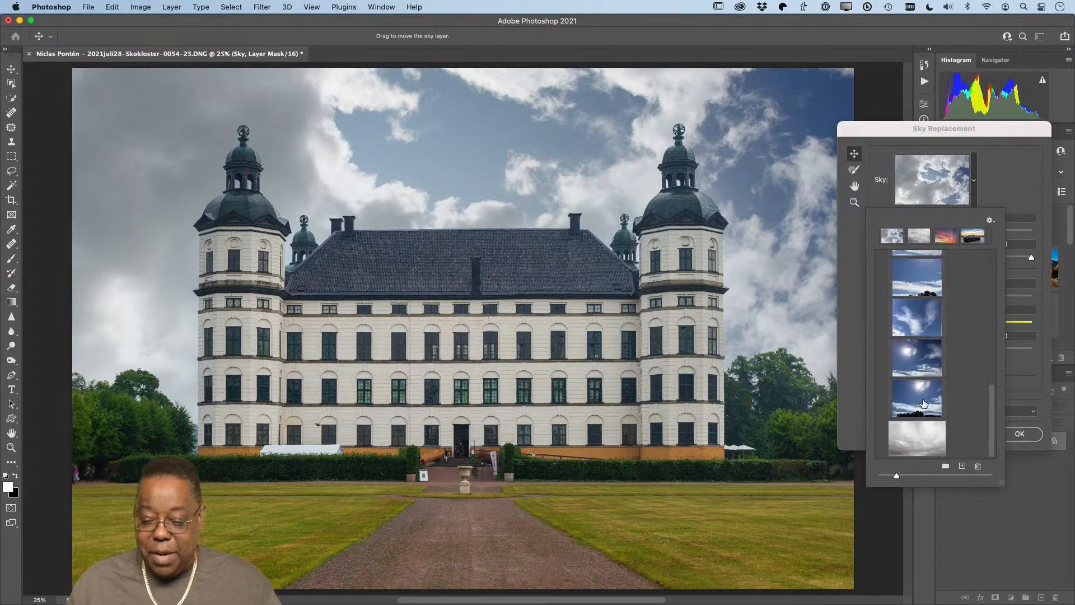
click(916, 435)
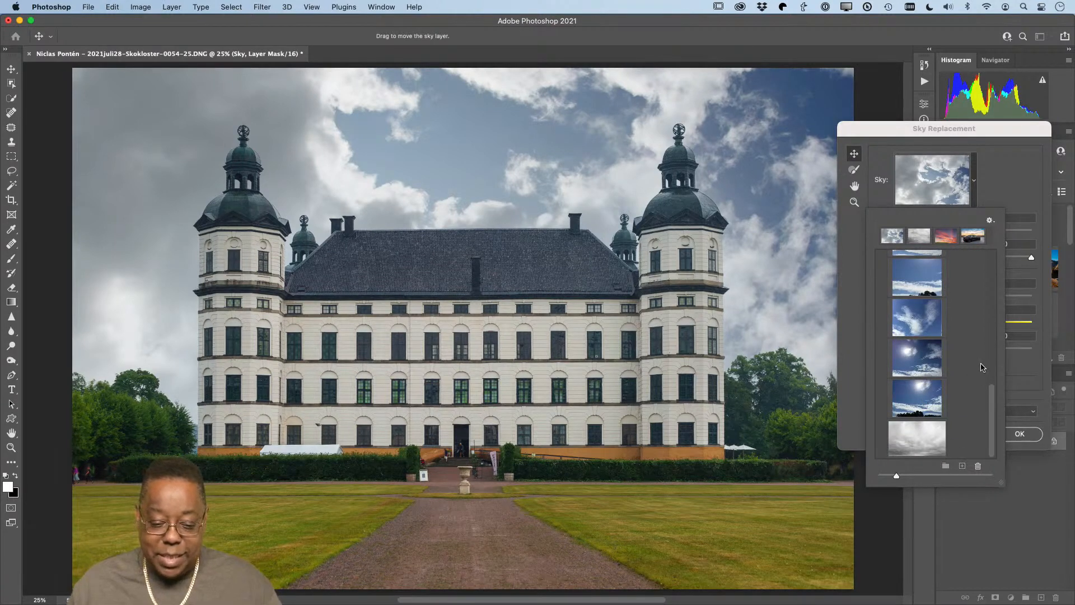
scroll(931, 354, up, 10)
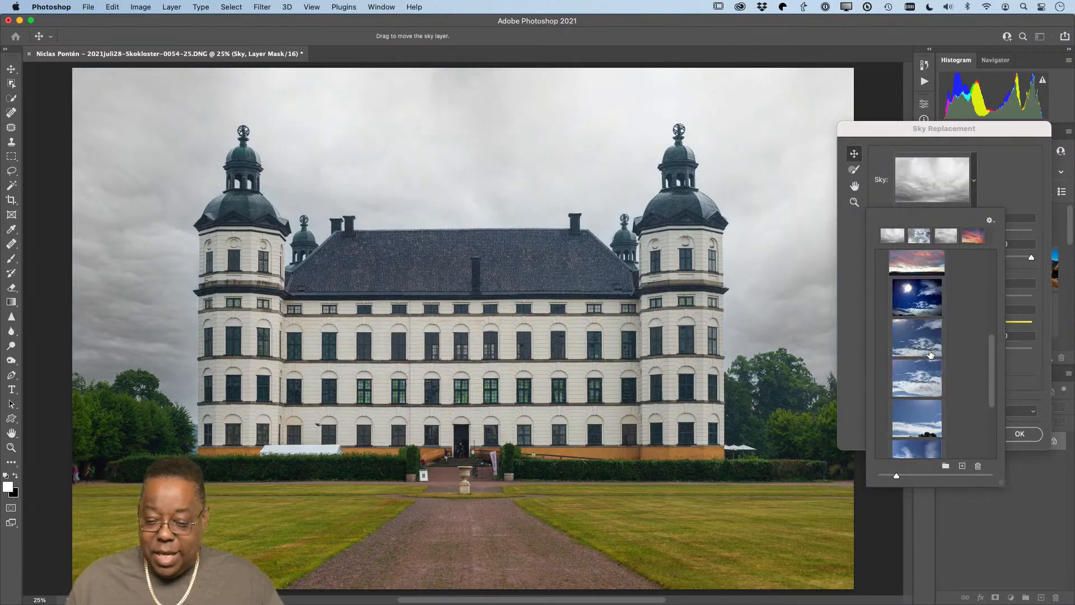
scroll(930, 353, down, 3)
click(920, 331)
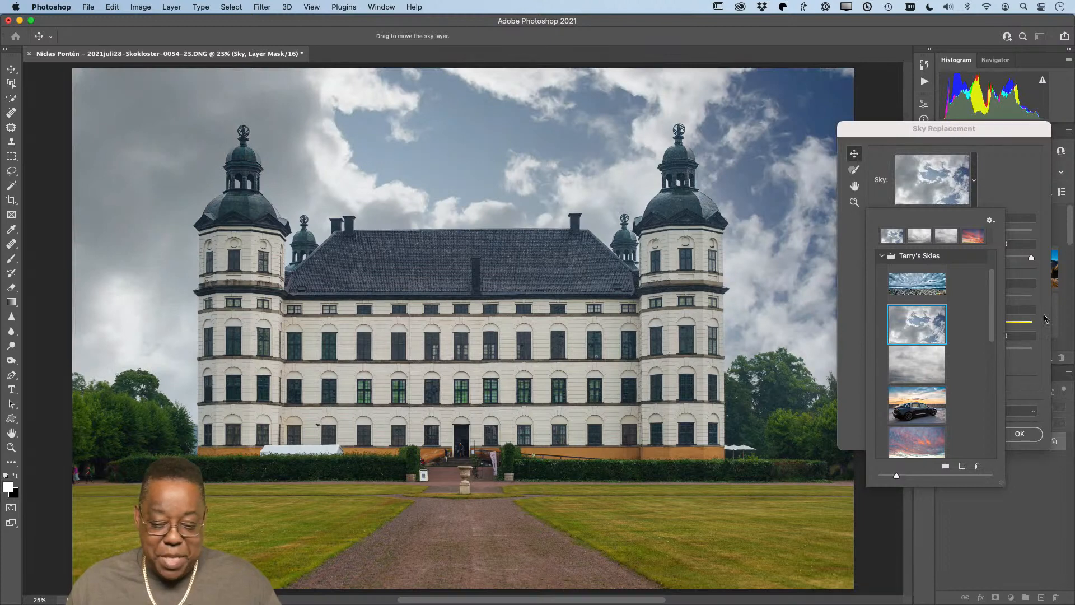
Apply the sky replacement as new layers and compare the castle with the Sky Replacement Group hidden and shown.
click(1005, 174)
click(1029, 437)
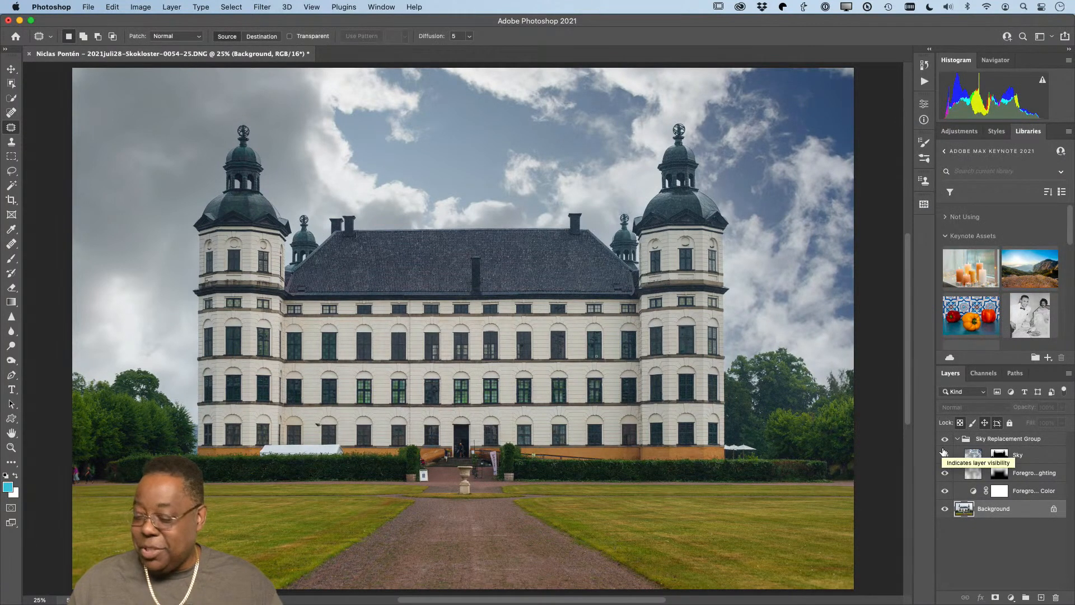
click(945, 440)
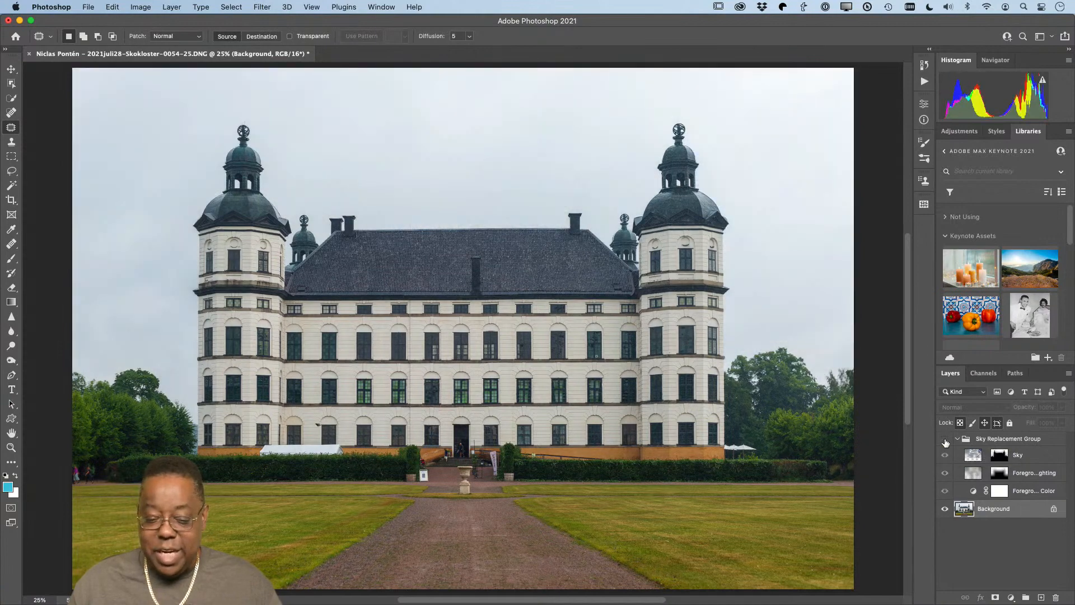
click(945, 440)
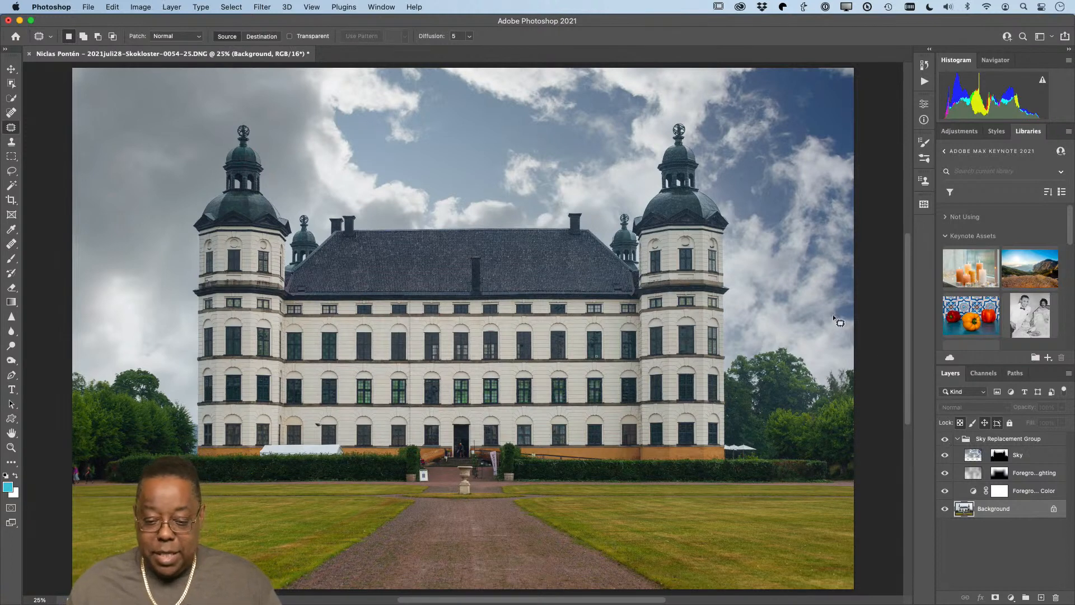
Save and close the edited castle document and return to Lightroom Classic.
key(super+s)
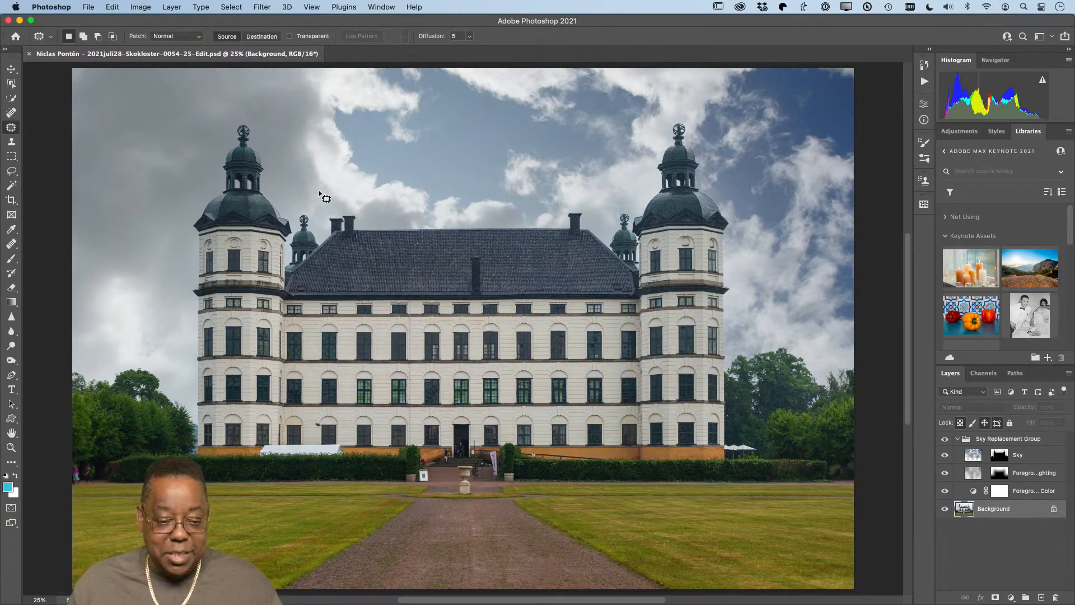
click(28, 55)
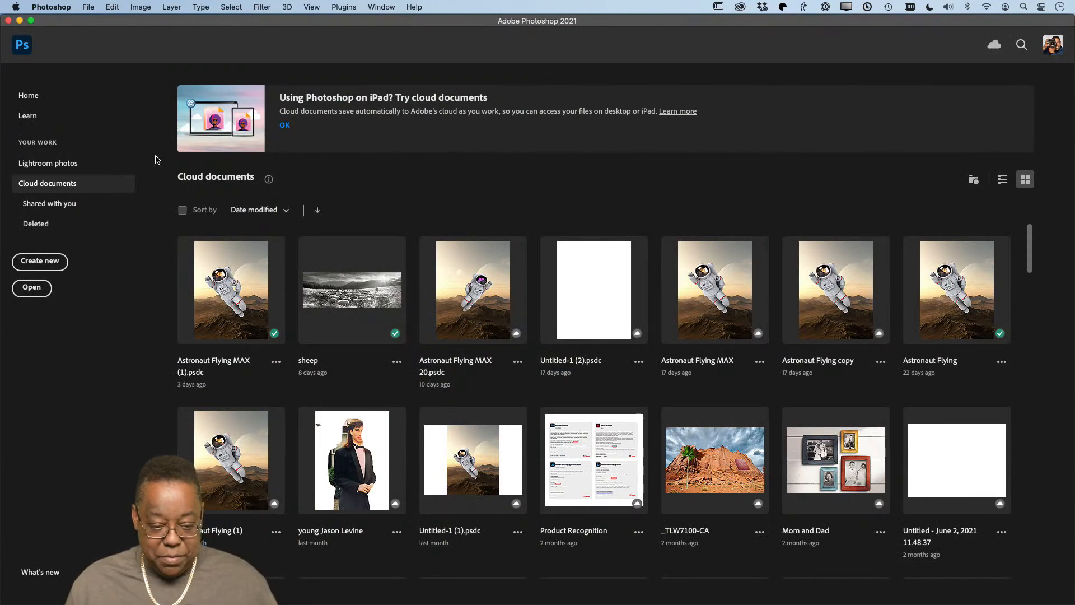
key(super+Tab)
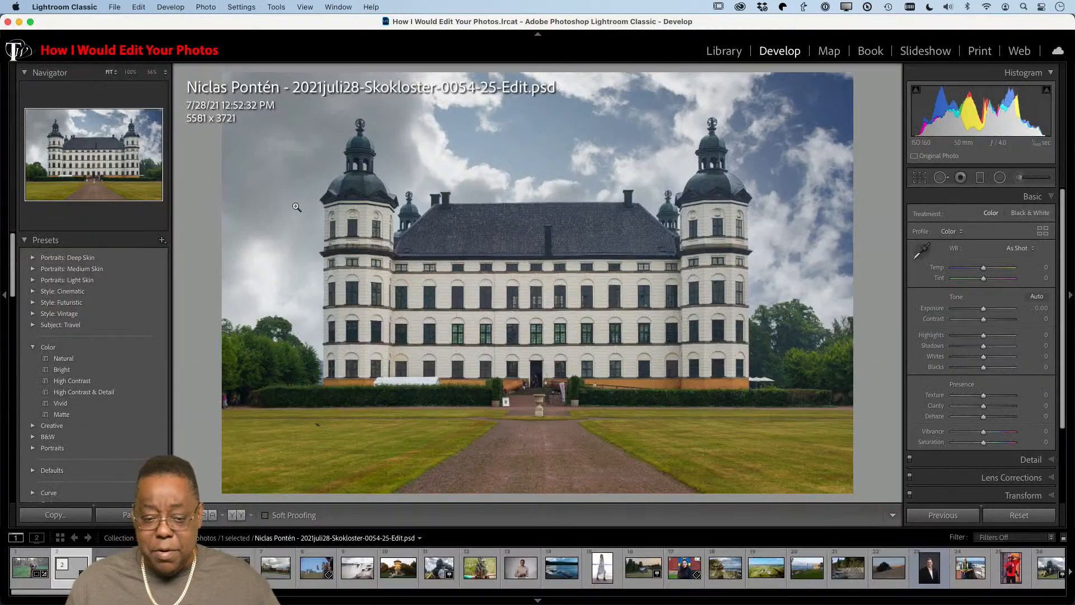
Compare the castle DNG and the sky-replaced PSD full screen from the library grid.
key(g)
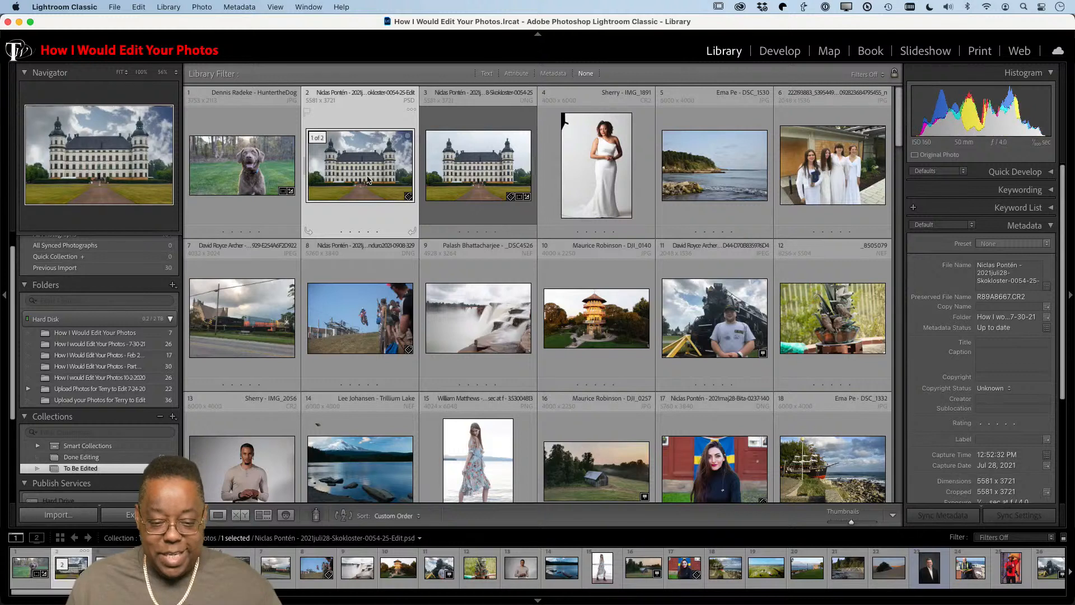
click(471, 168)
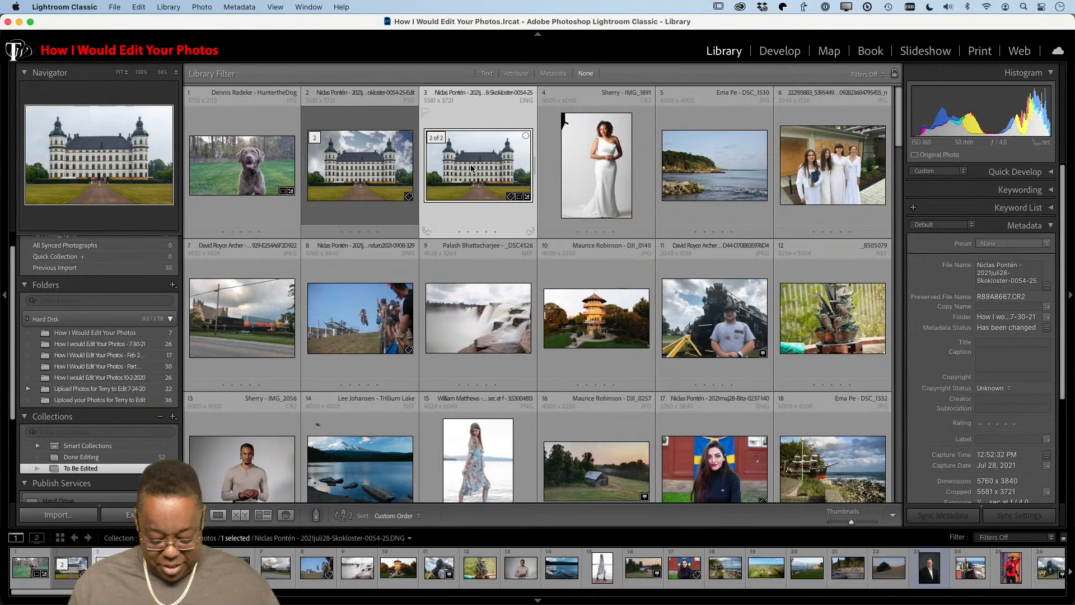
key(f)
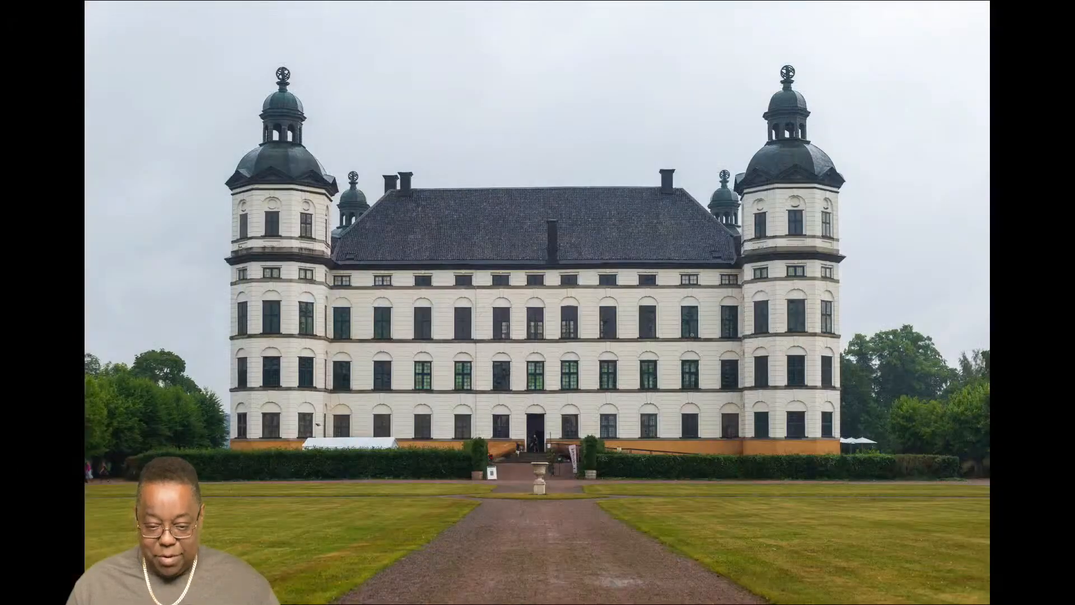
key(Left)
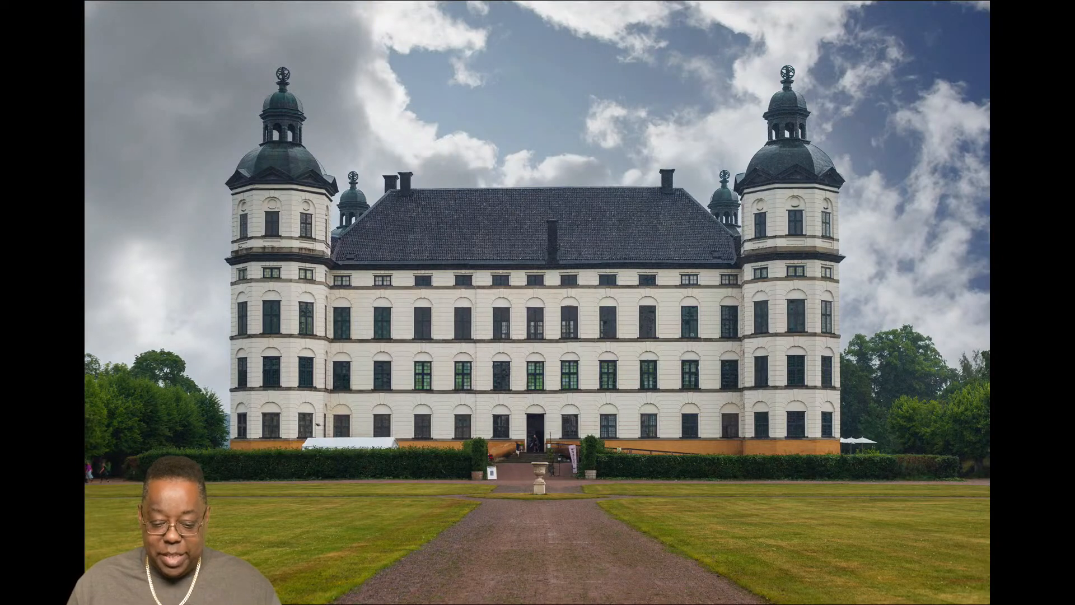
key(Right)
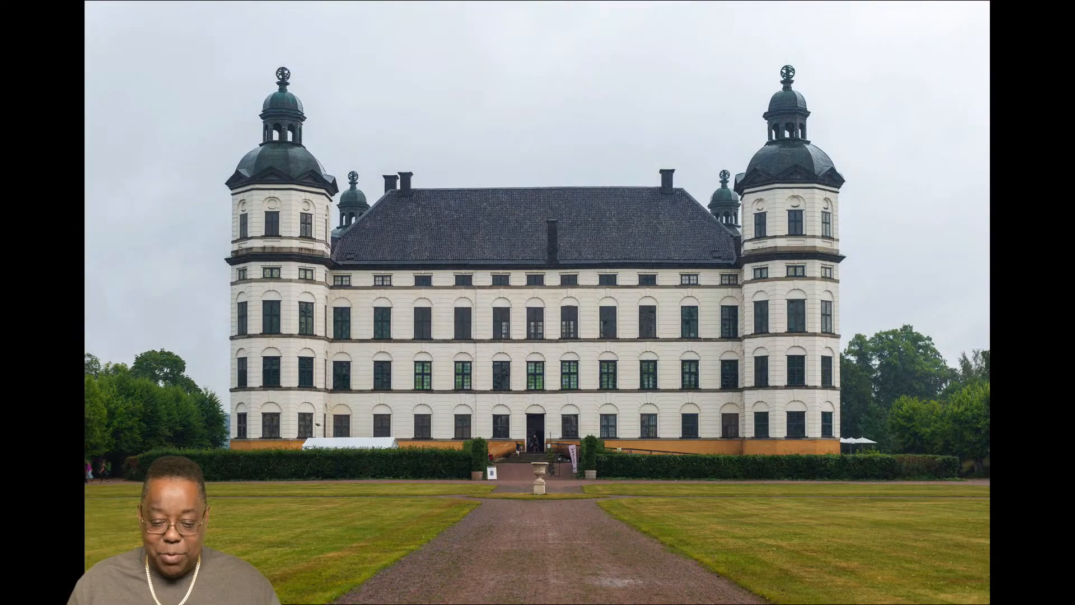
key(Left)
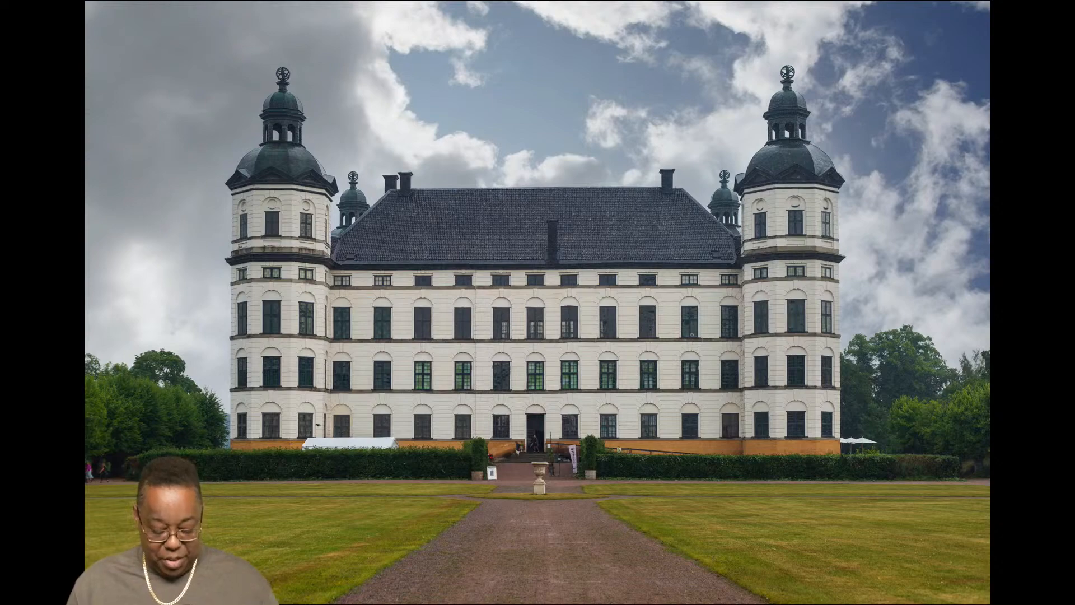
key(Escape)
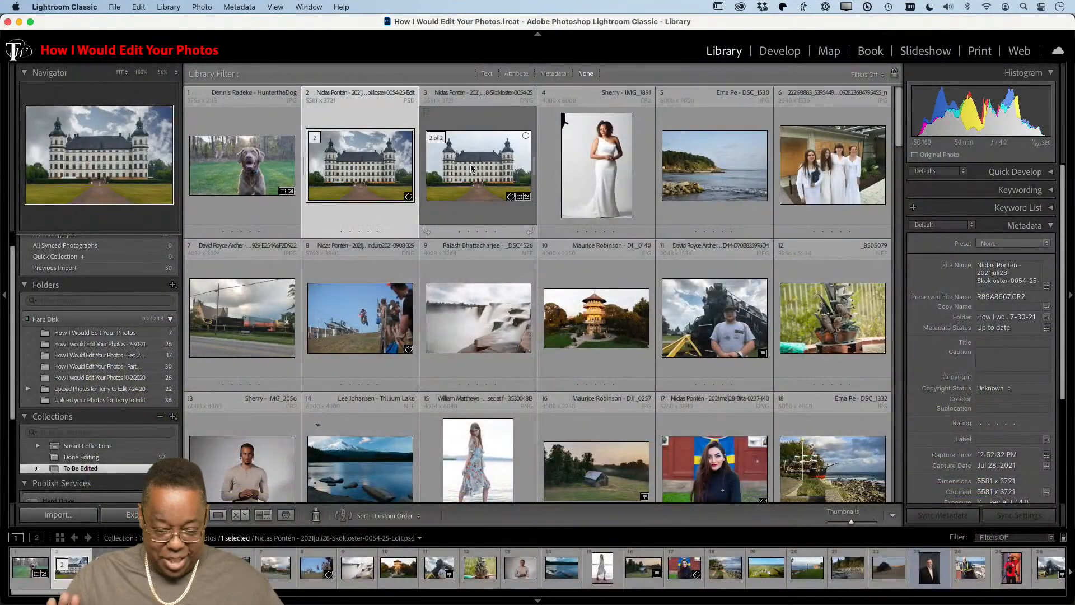
Open the studio portrait of the woman in the white dress, IMG_1891.CR2, for developing.
click(592, 178)
key(d)
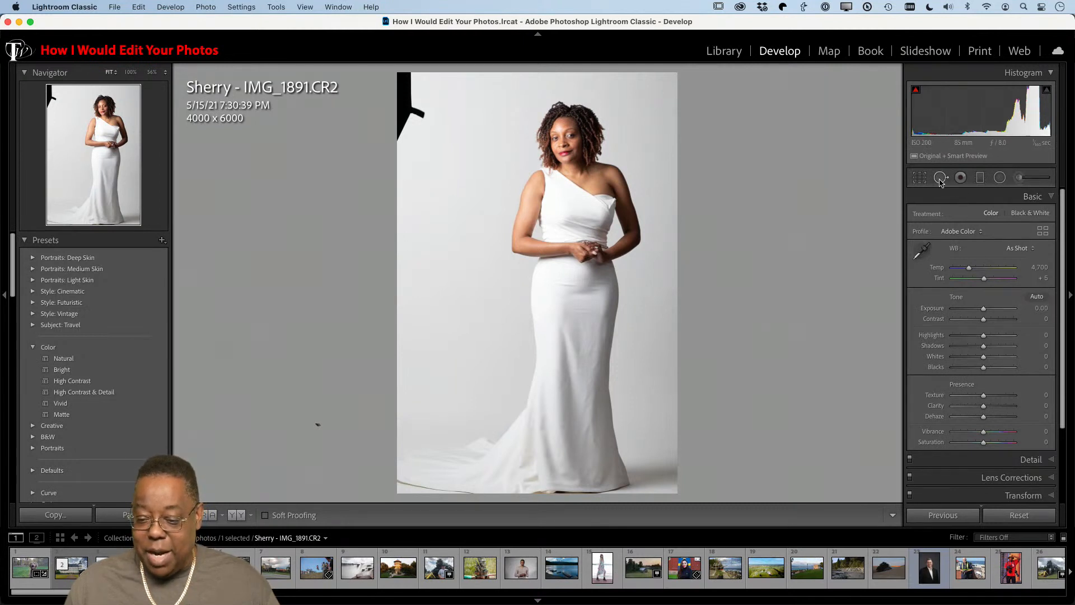
key(r)
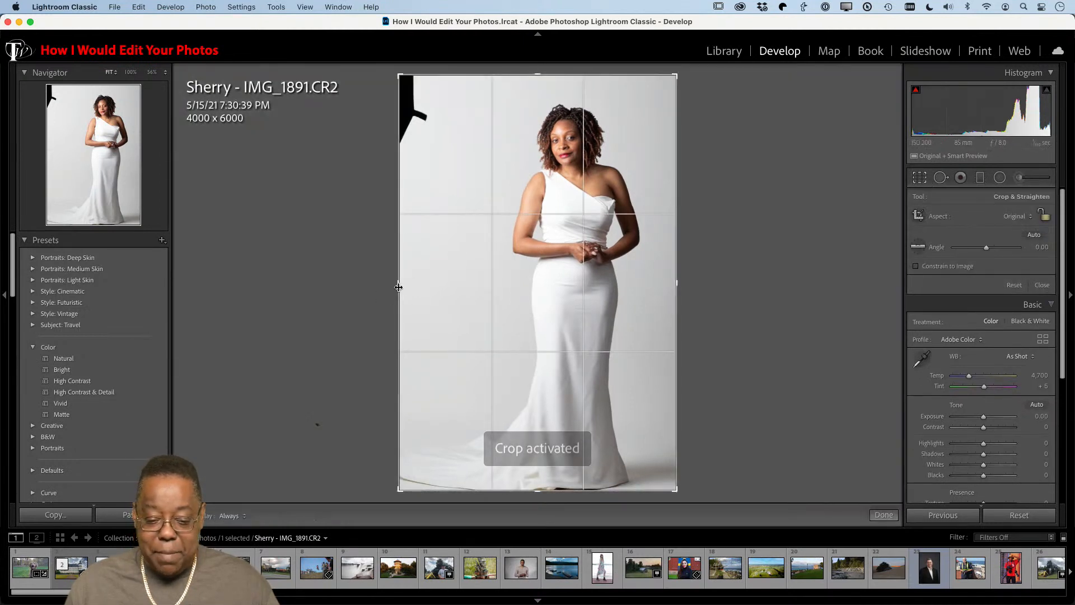
drag(398, 287, 411, 285)
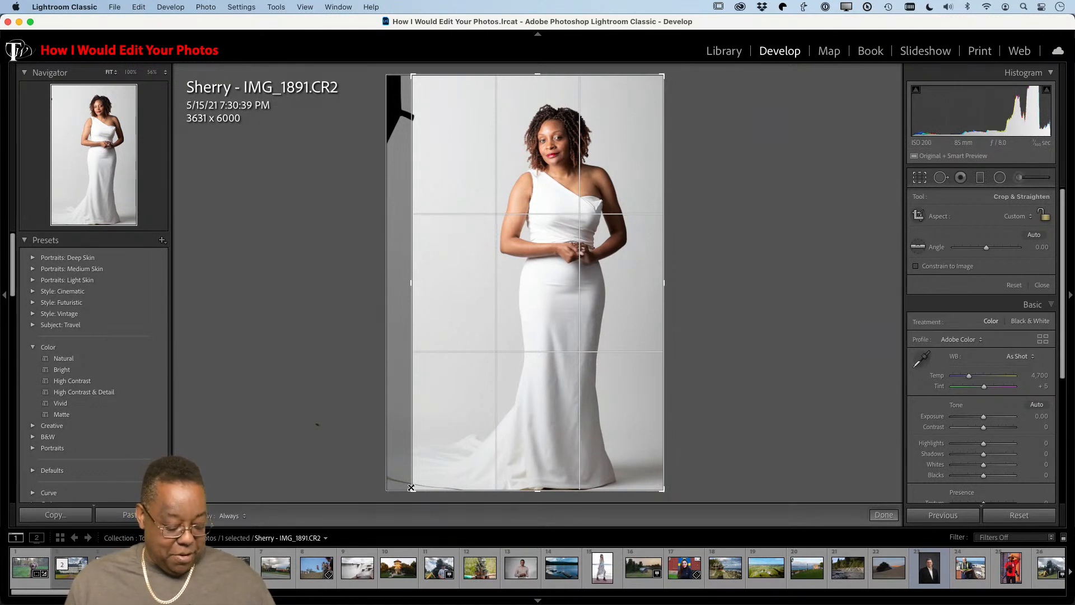
key(Escape)
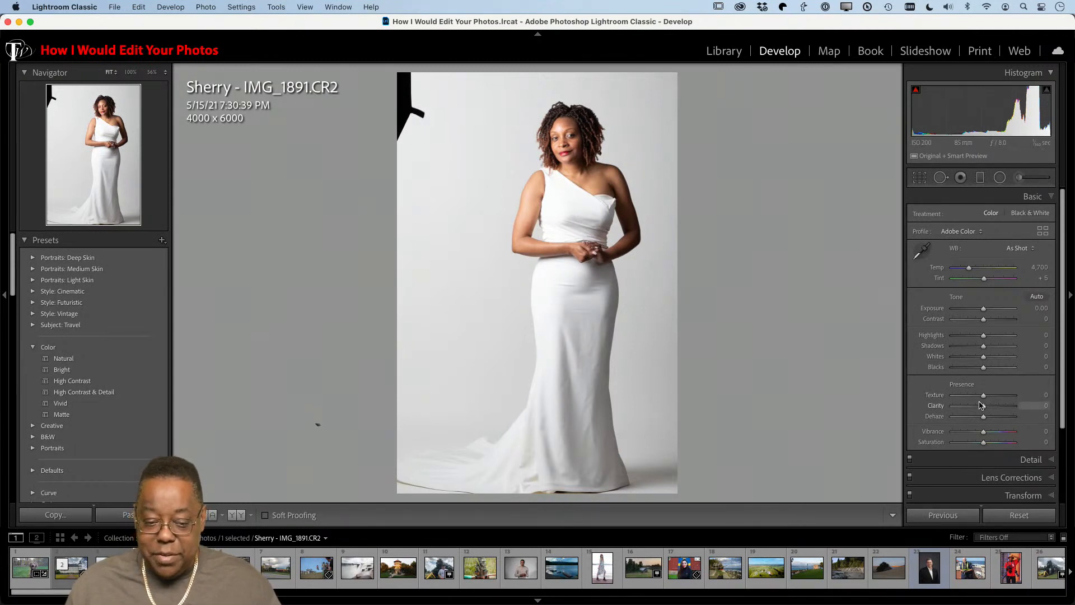
Enable the lens profile corrections for the white-dress portrait and return to the basic adjustments.
scroll(980, 405, down, 1)
scroll(981, 405, down, 3)
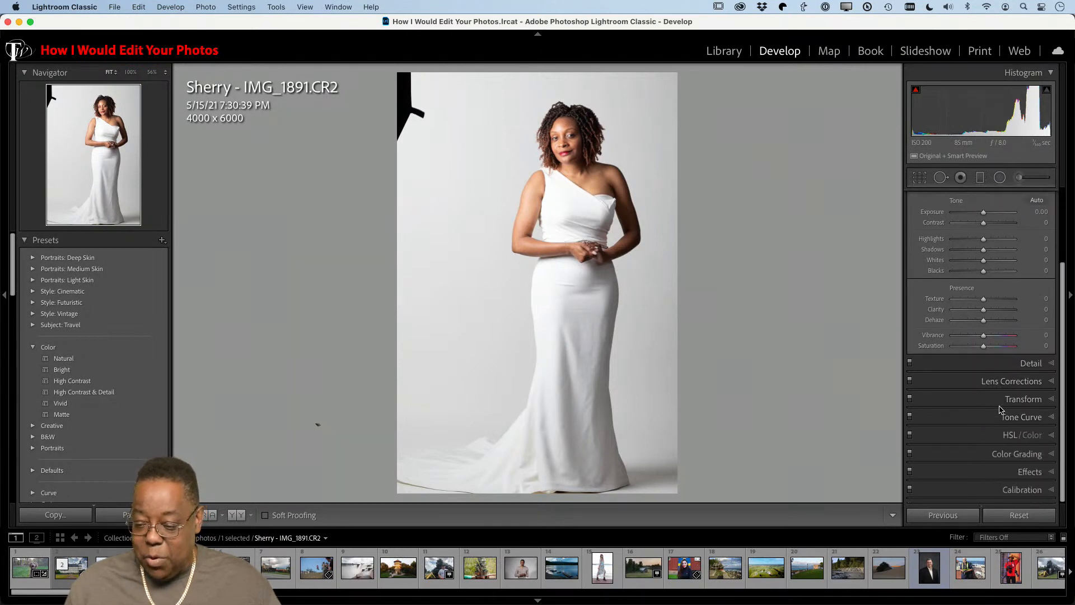
click(1006, 383)
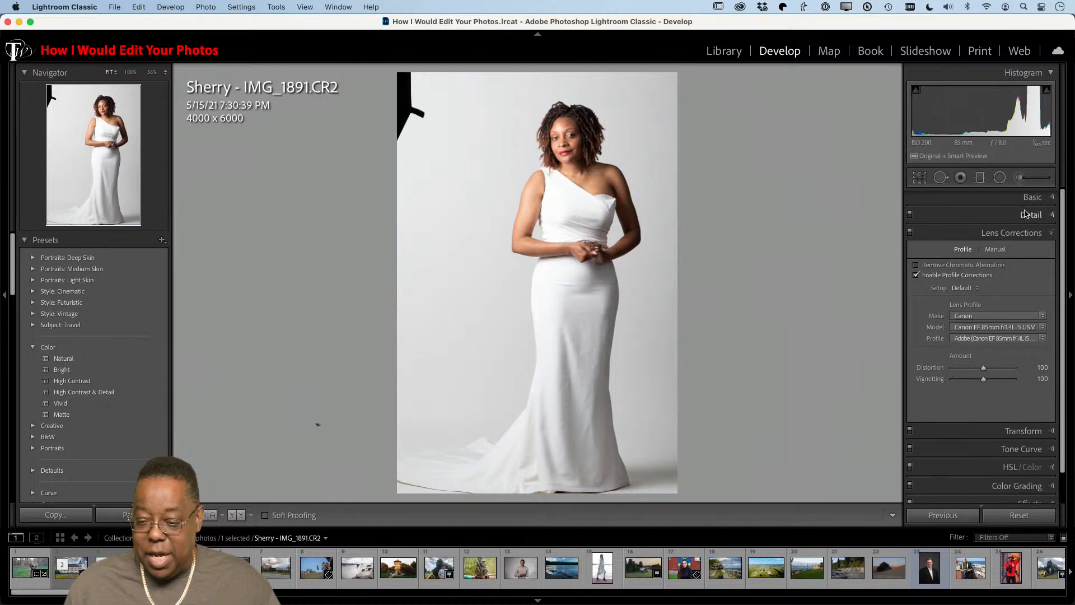
click(1019, 197)
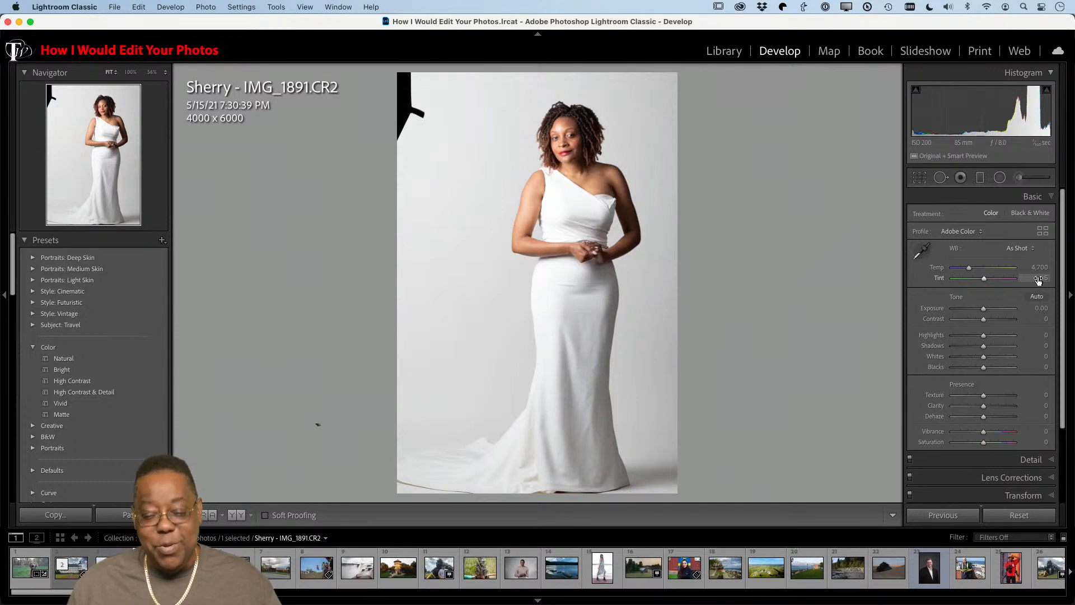
Apply the Adobe Portrait profile to the white-dress portrait and review the white balance presets.
click(963, 232)
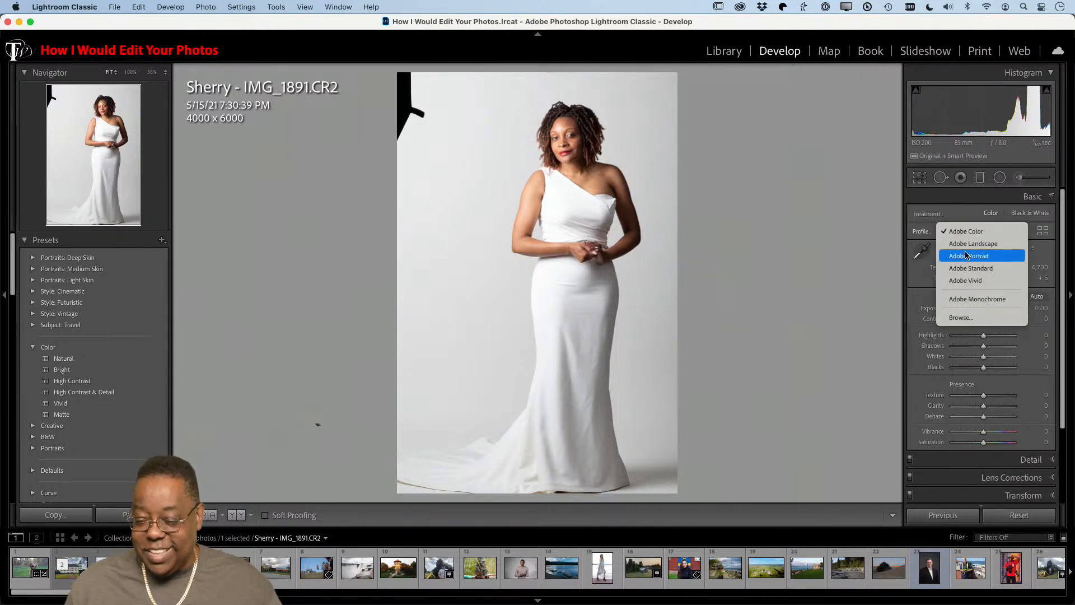
click(969, 256)
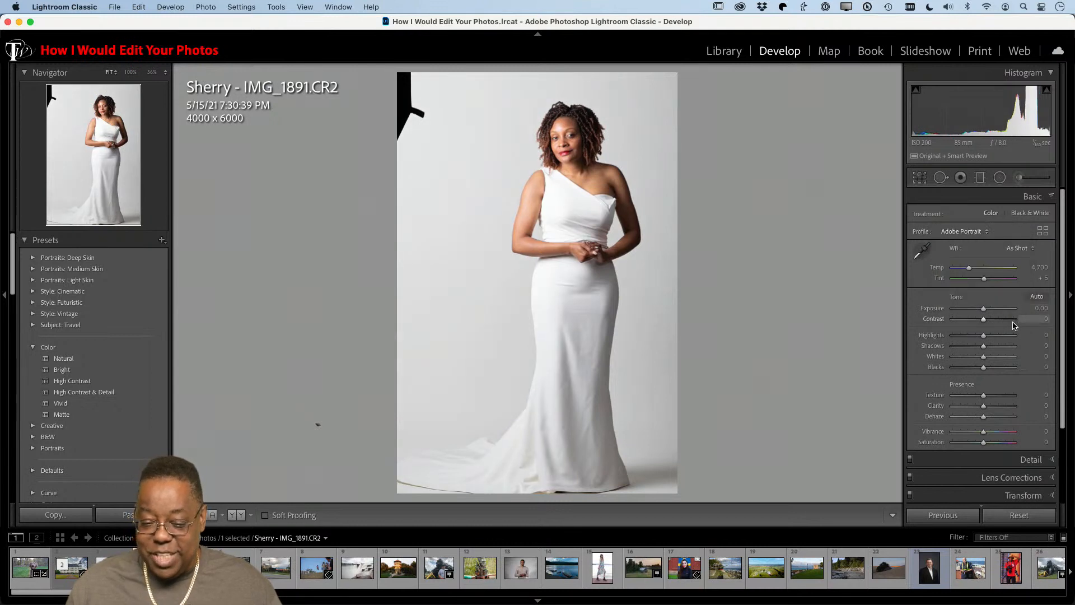
click(1013, 249)
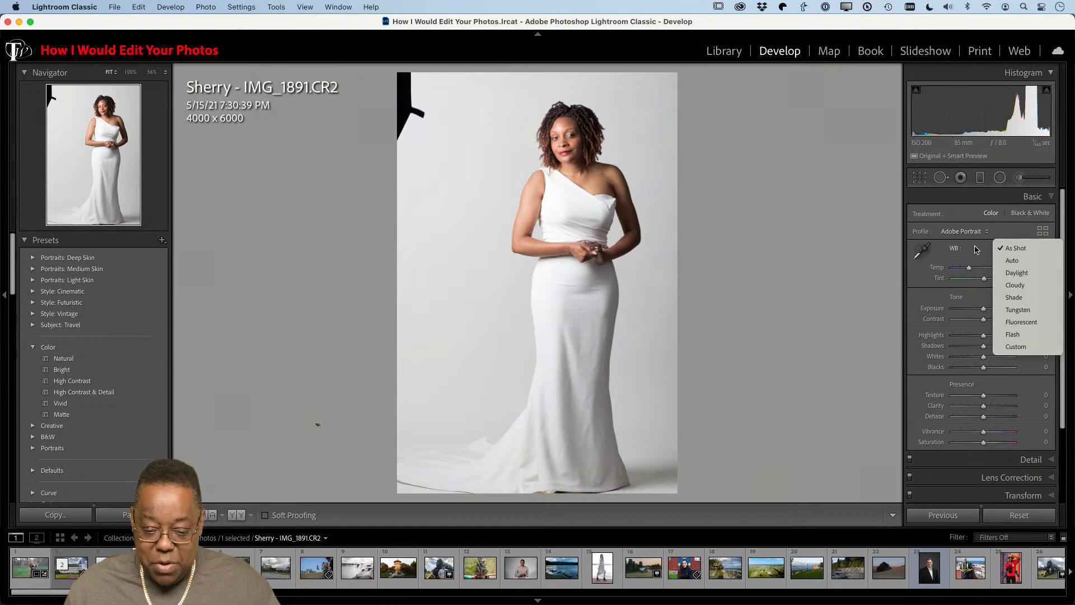
click(951, 249)
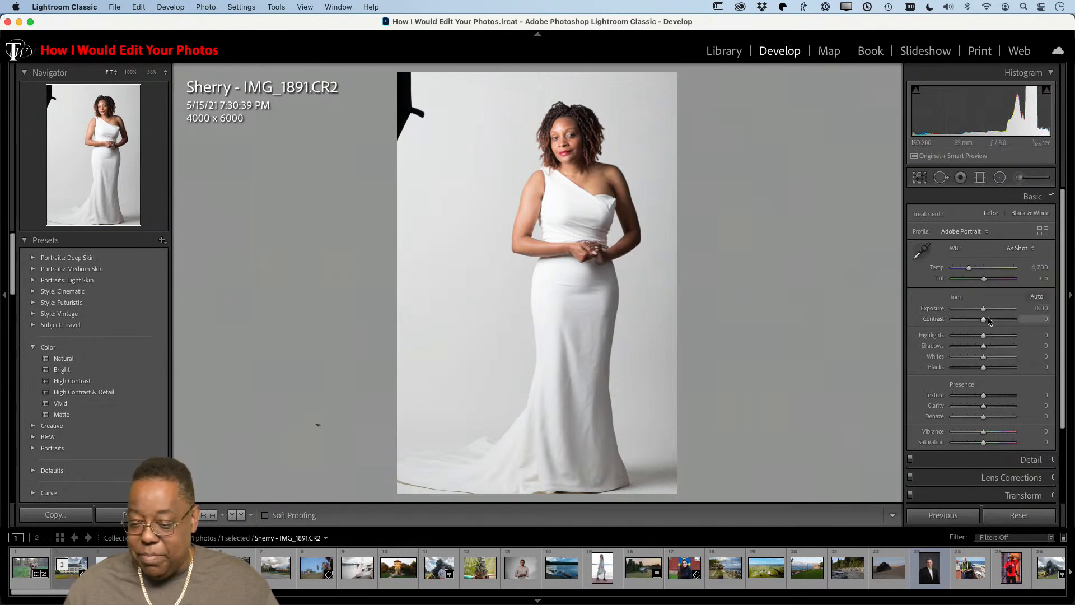
Apply automatic tone to the portrait, reset Exposure to 0.00 and lower Whites to −1.
key(super+u)
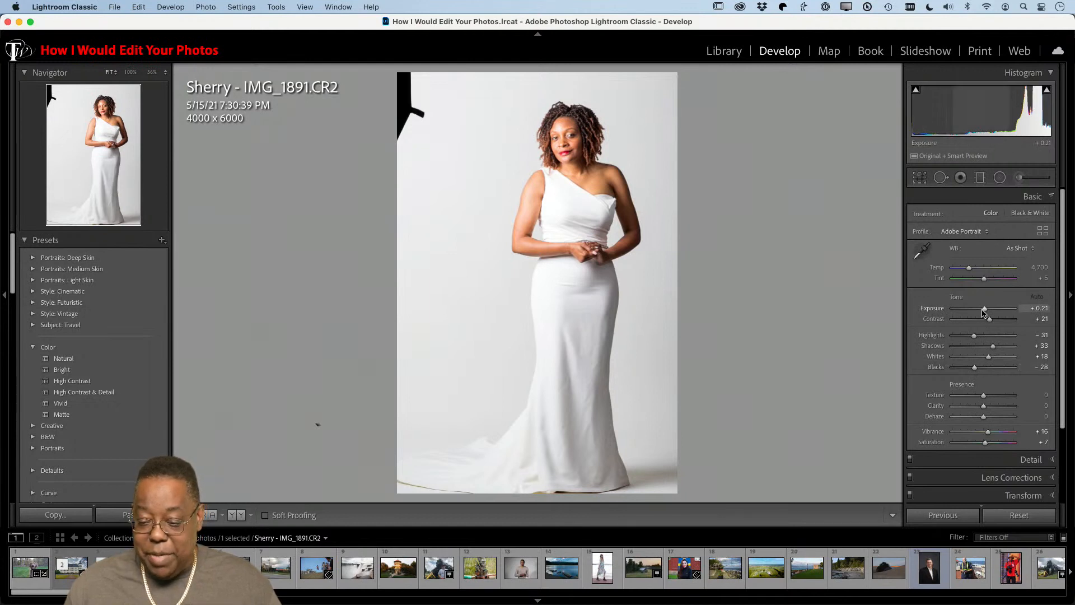
double_click(984, 309)
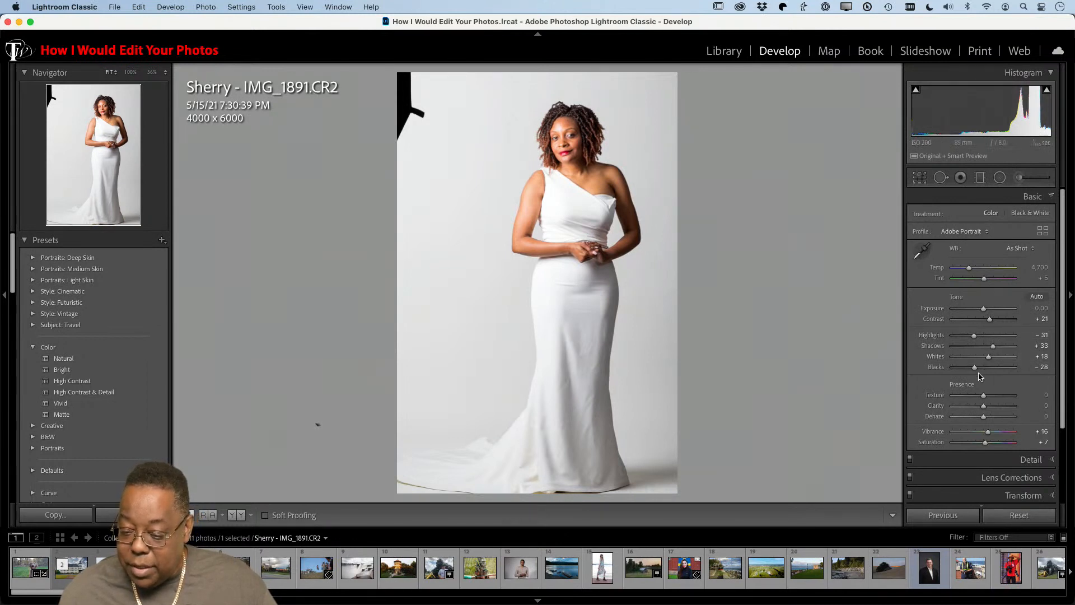
drag(989, 356, 984, 361)
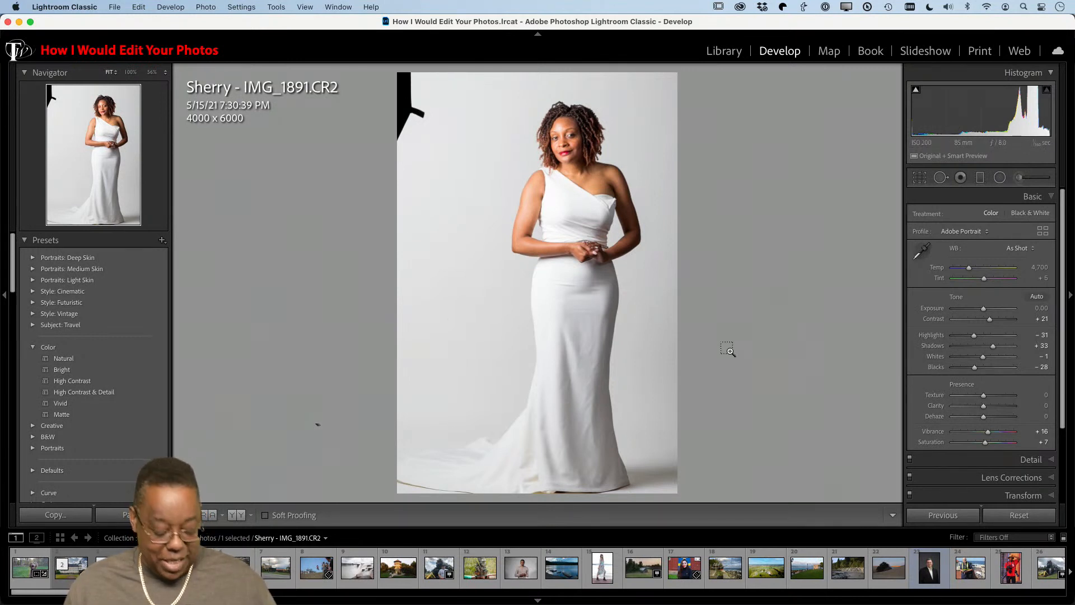
Open the portrait in Photoshop and patch out the black studio equipment in the photo's upper-left corner with clean backdrop.
key(super+e)
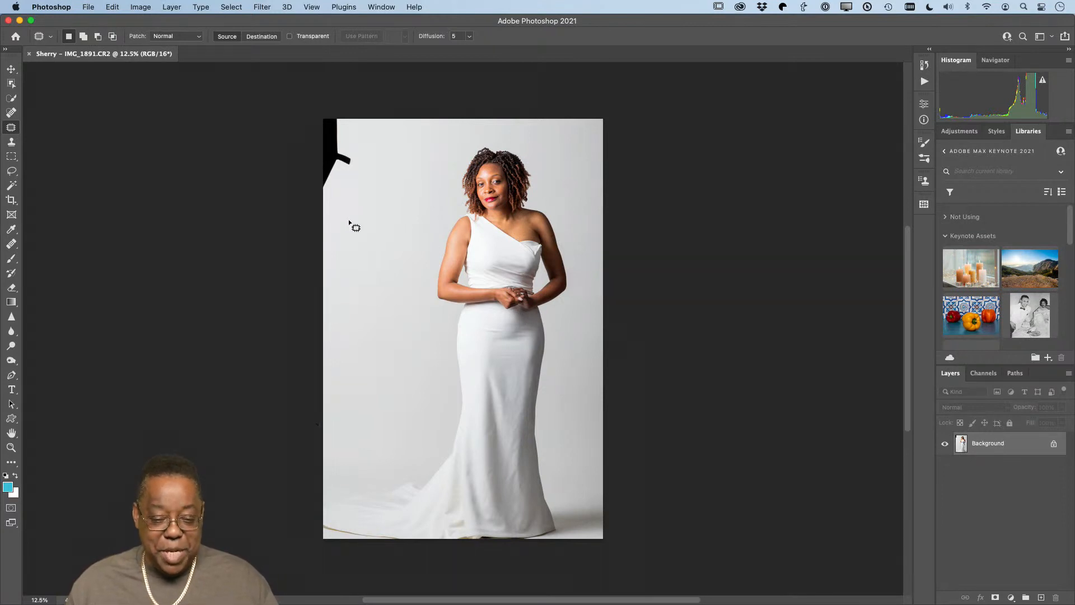
mouse_move(340, 193)
mouse_down()
mouse_move(358, 136)
mouse_move(335, 105)
mouse_move(302, 153)
mouse_move(299, 207)
mouse_move(330, 210)
mouse_move(351, 197)
mouse_up()
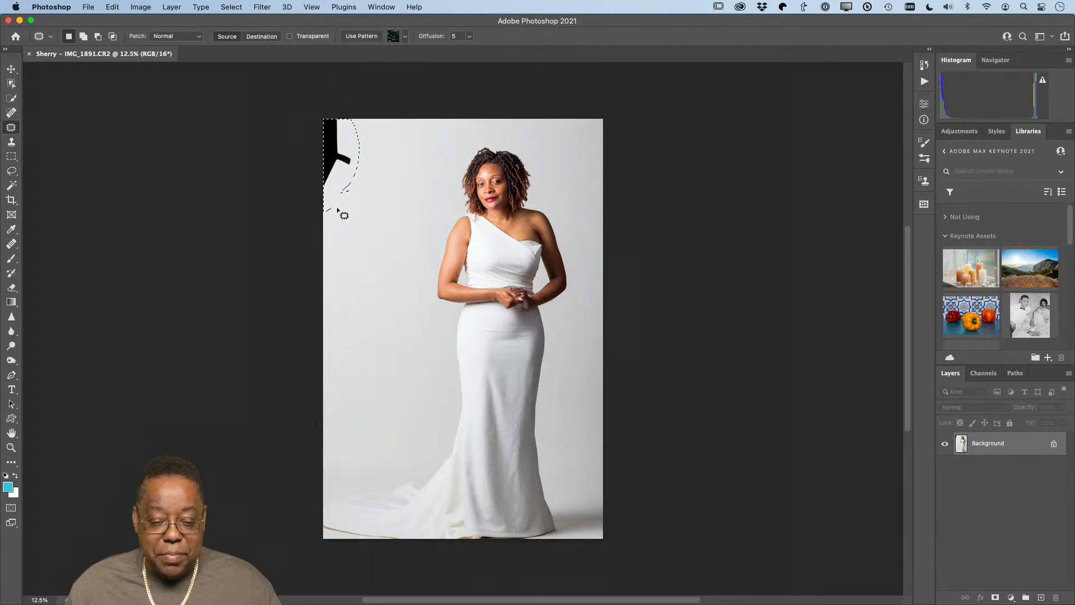
drag(345, 180, 334, 283)
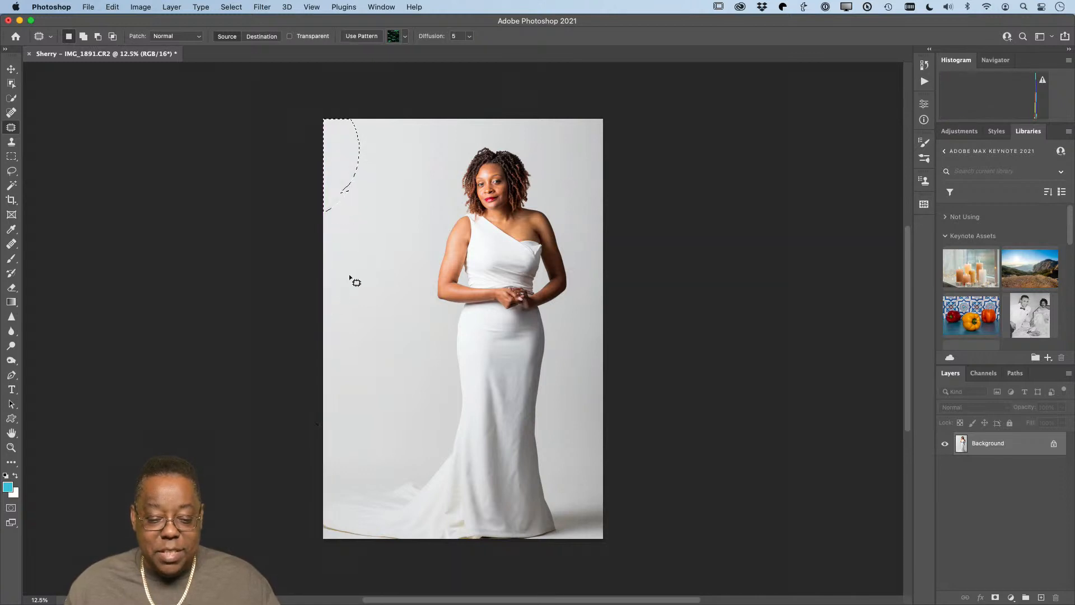
key(super+d)
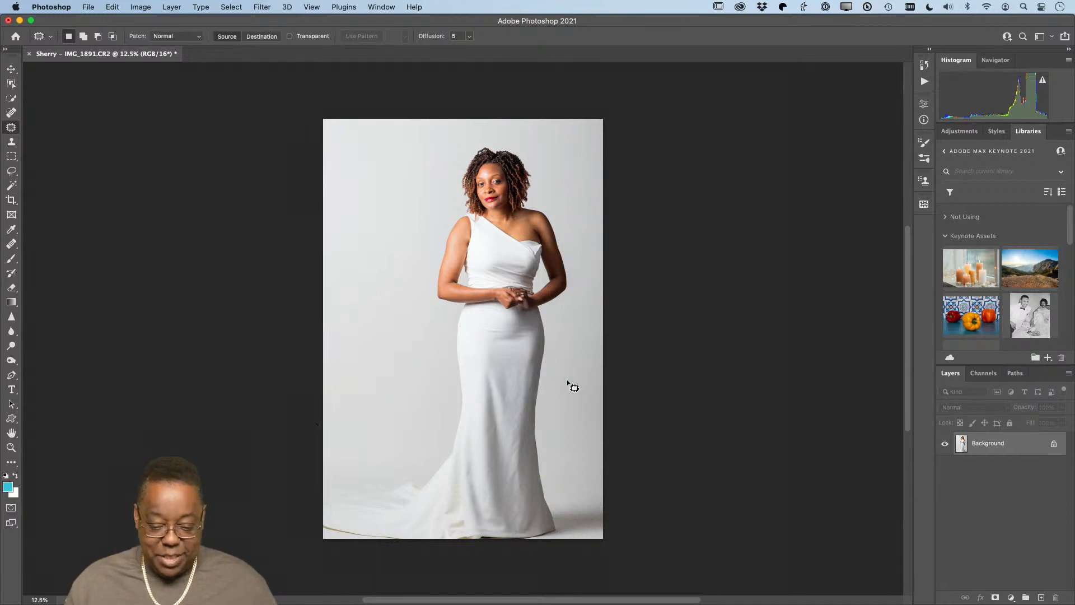
Patch the small creases along the shaded right-hand side of the skirt's middle with smoother nearby fabric.
key(z)
drag(571, 476, 639, 507)
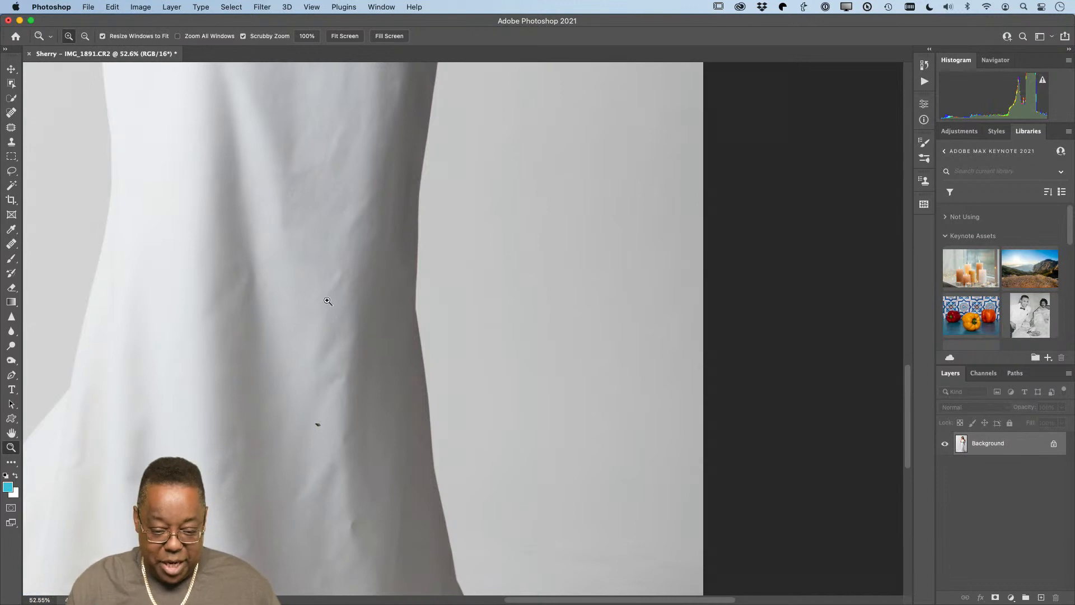
drag(315, 356, 461, 301)
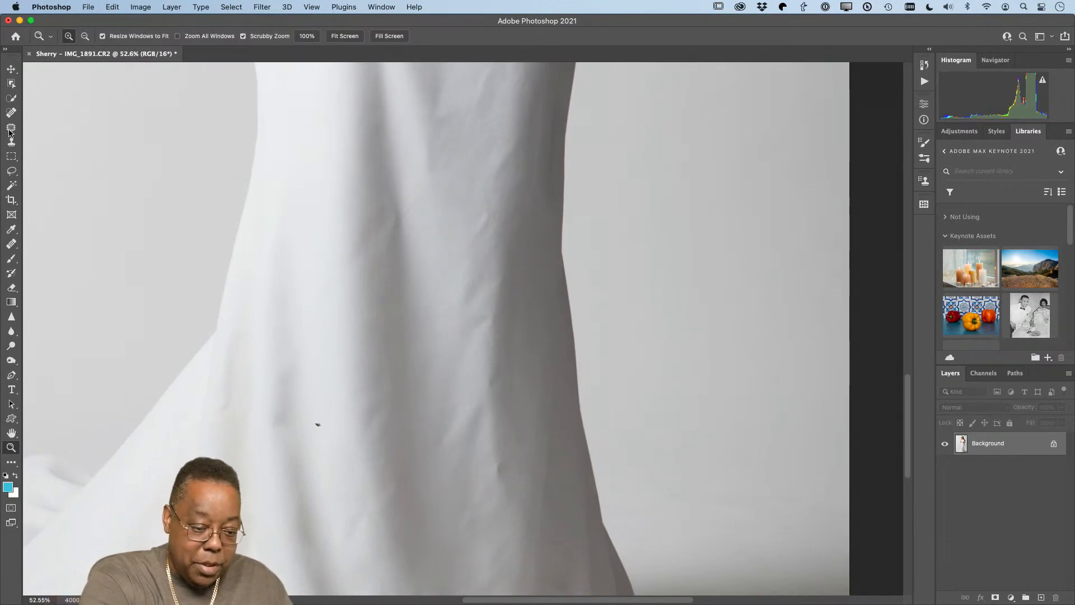
click(12, 126)
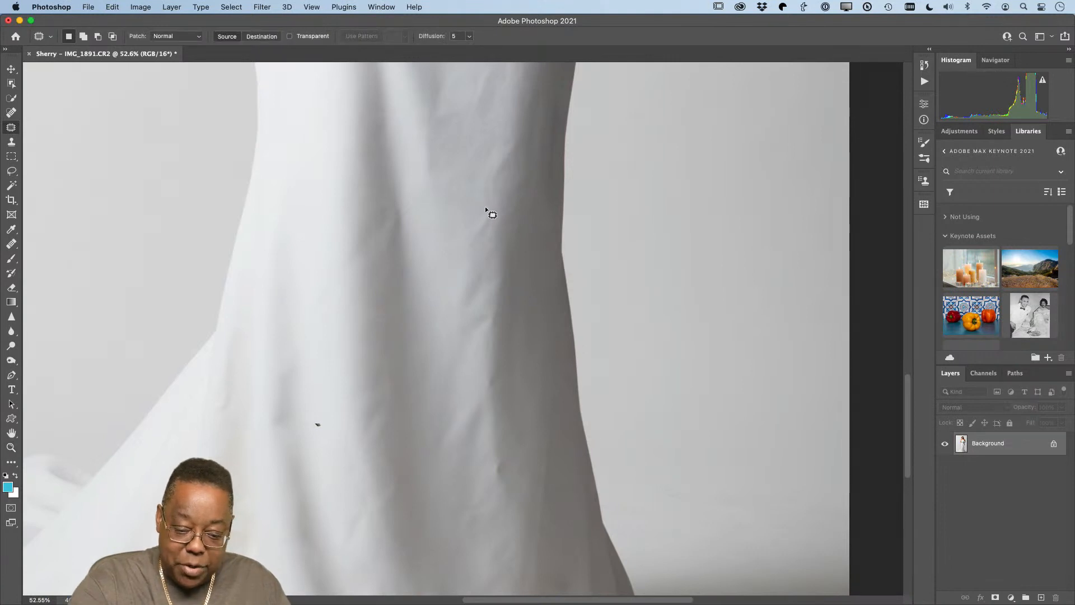
mouse_move(489, 214)
mouse_down()
mouse_move(458, 228)
mouse_move(475, 248)
mouse_move(495, 217)
mouse_move(446, 207)
mouse_up()
click(466, 283)
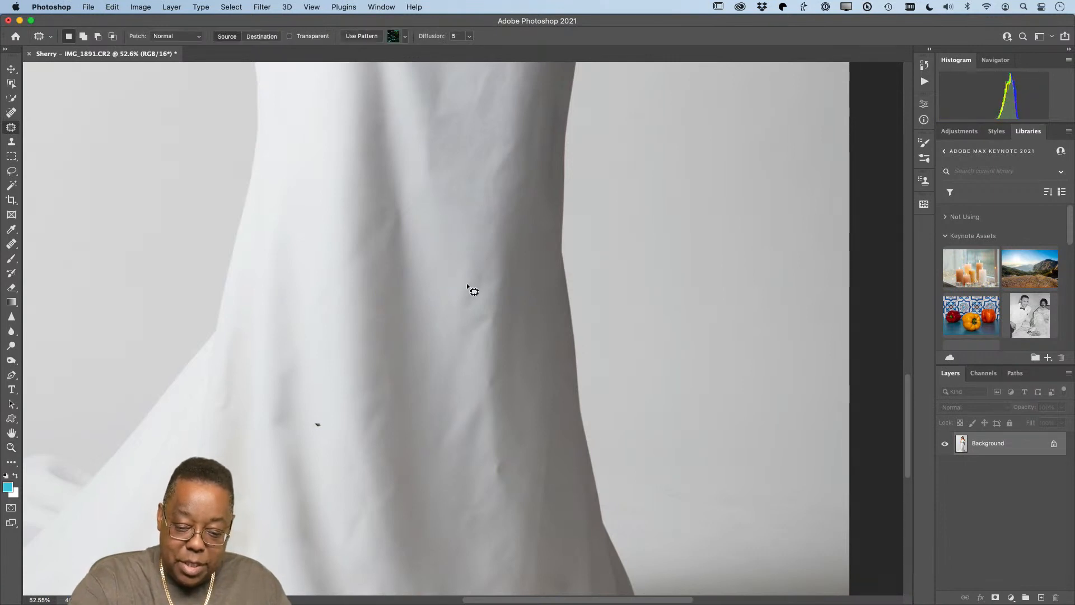
drag(464, 285, 441, 254)
mouse_move(495, 303)
mouse_down()
mouse_move(458, 326)
mouse_move(468, 362)
mouse_move(494, 304)
mouse_up()
drag(471, 338, 449, 295)
key(super+d)
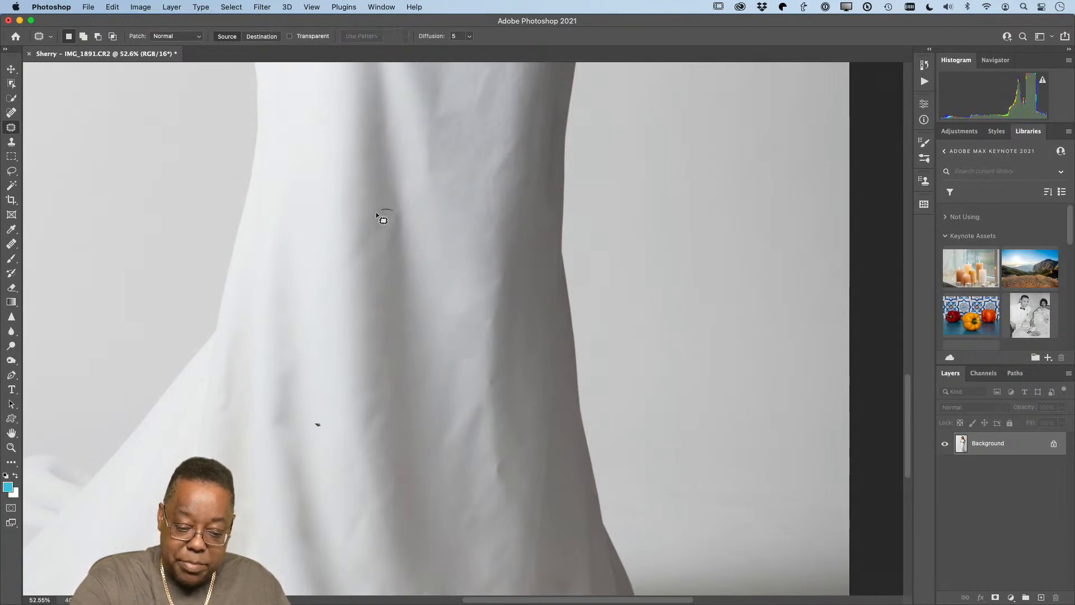
Patch the wrinkles along the long vertical fold in the centre of the skirt.
mouse_move(355, 268)
mouse_down()
mouse_move(395, 250)
mouse_move(402, 209)
mouse_move(384, 298)
mouse_up()
key(super+d)
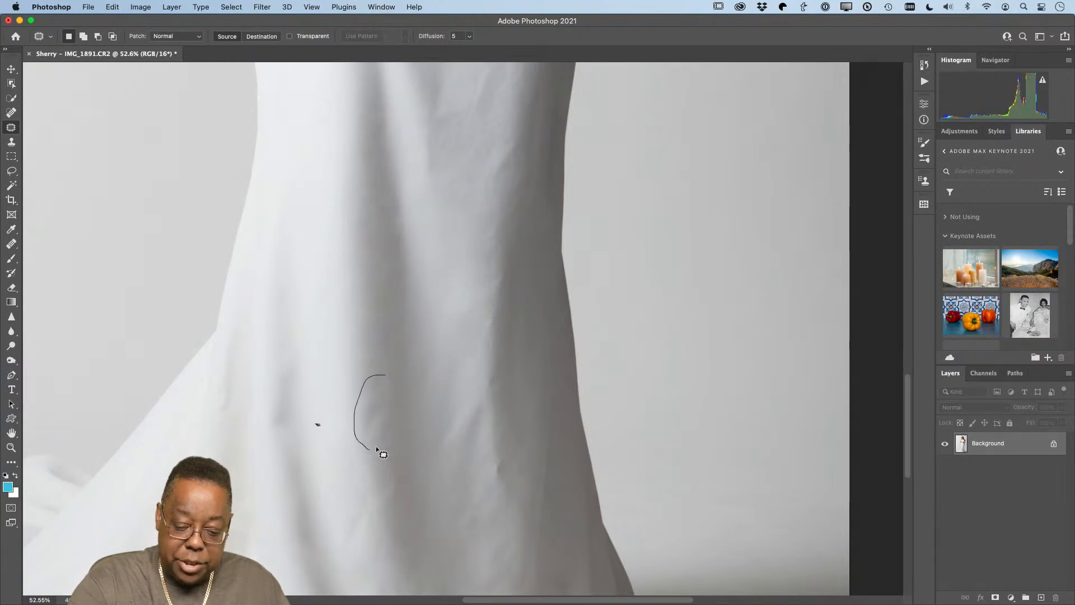
mouse_move(378, 449)
mouse_down()
mouse_move(390, 406)
mouse_move(374, 352)
mouse_up()
key(super+d)
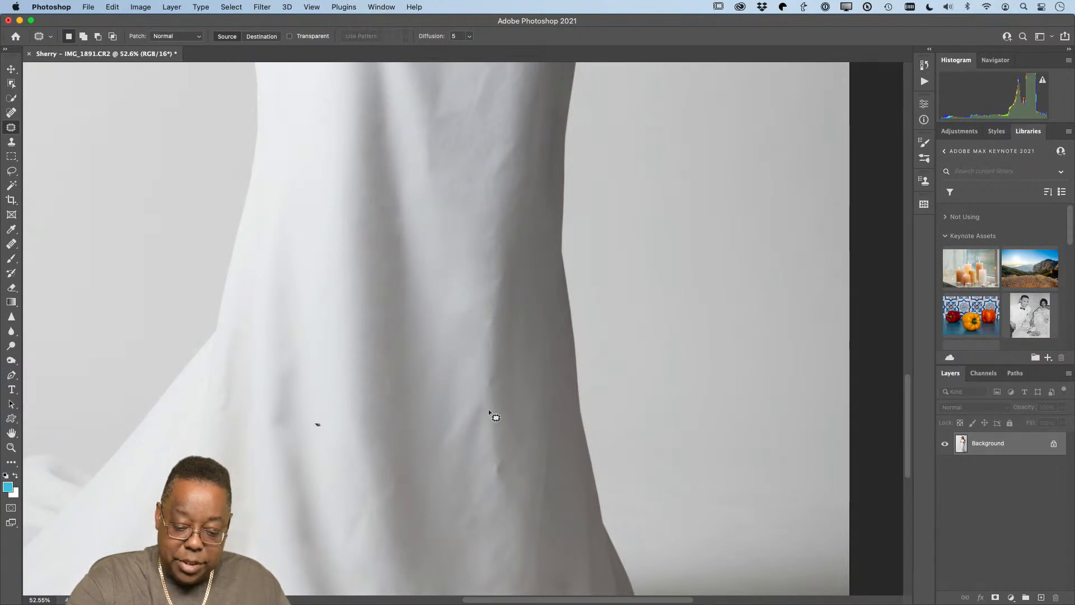
Patch the remaining creases on the skirt below the knees, to the right and left of the central fold.
mouse_move(473, 404)
mouse_down()
mouse_move(485, 427)
mouse_move(446, 413)
mouse_up()
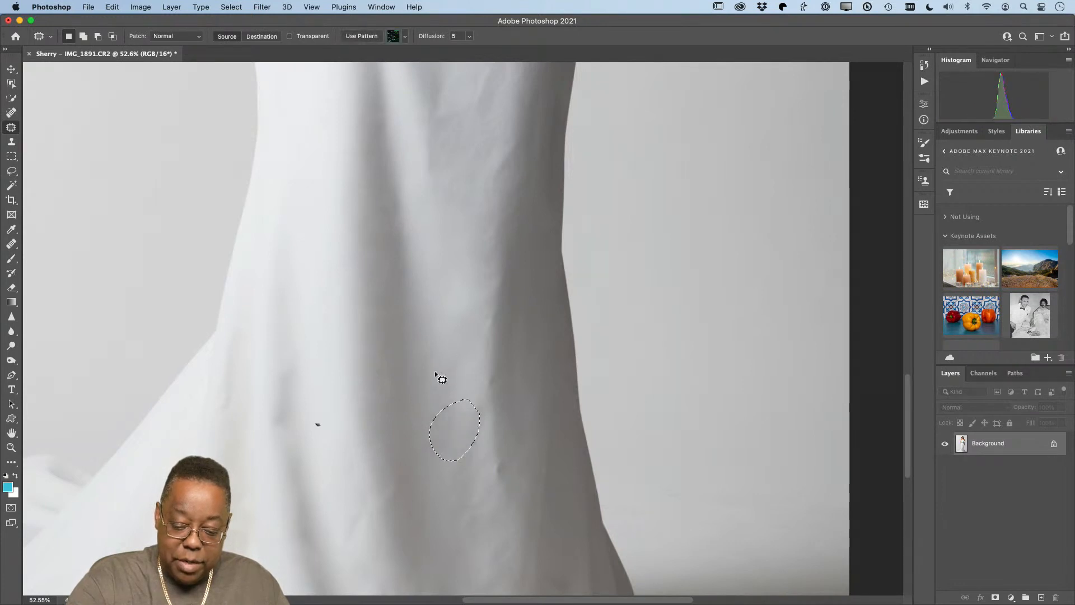
key(super+d)
drag(509, 471, 503, 453)
drag(502, 470, 499, 440)
key(super+d)
mouse_move(370, 502)
mouse_down()
mouse_move(340, 559)
mouse_move(362, 534)
mouse_move(339, 491)
mouse_up()
key(super+d)
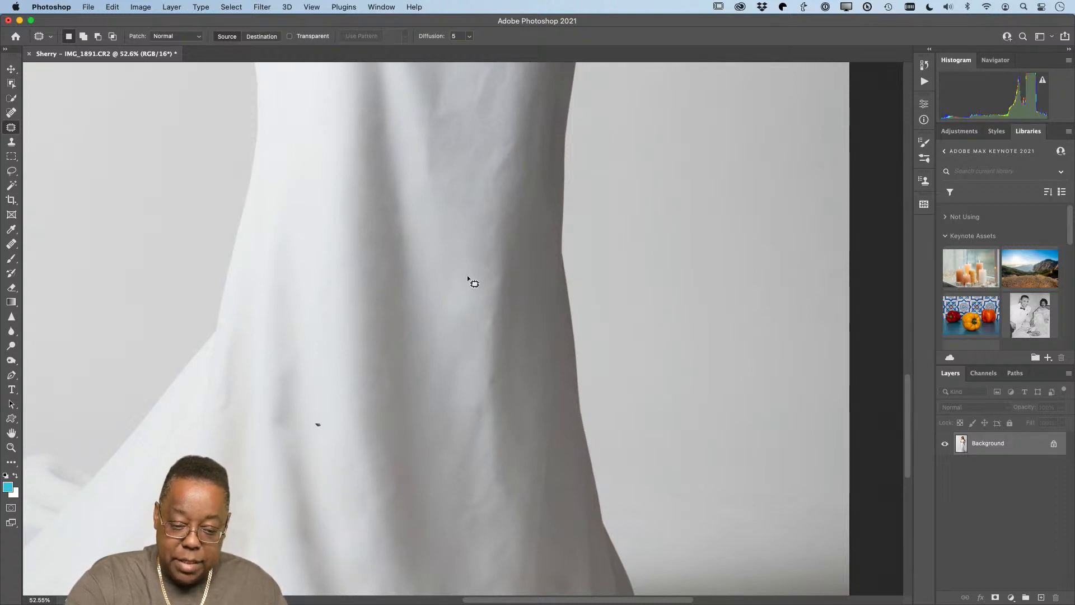
Patch the wrinkles on the thigh area of the skirt and the faint horizontal crease above them.
drag(462, 276, 428, 538)
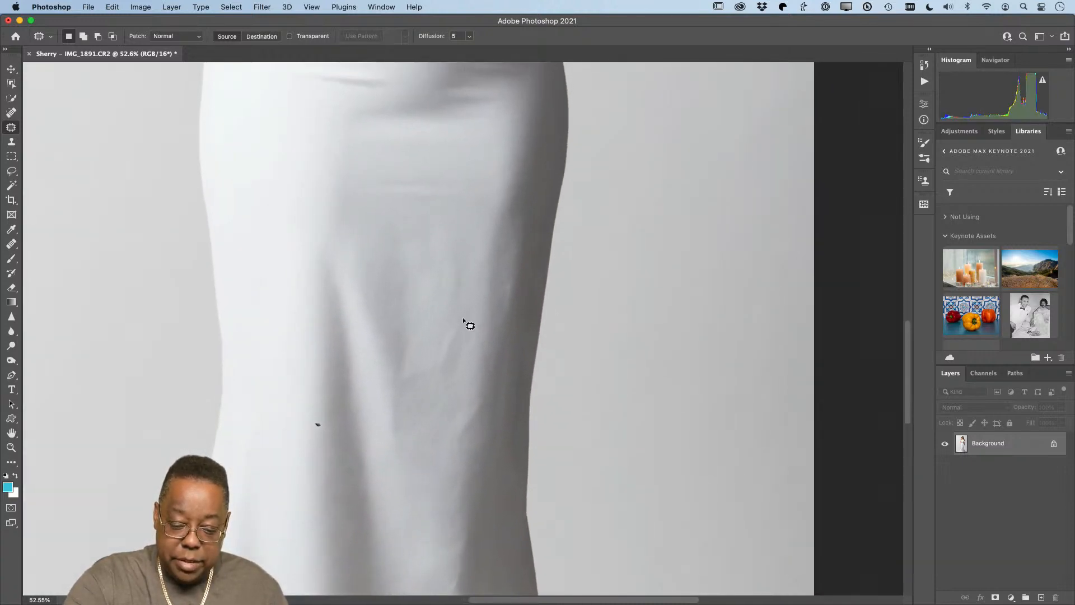
mouse_move(452, 317)
mouse_down()
mouse_move(469, 384)
mouse_move(426, 365)
mouse_up()
drag(416, 385, 421, 438)
click(422, 436)
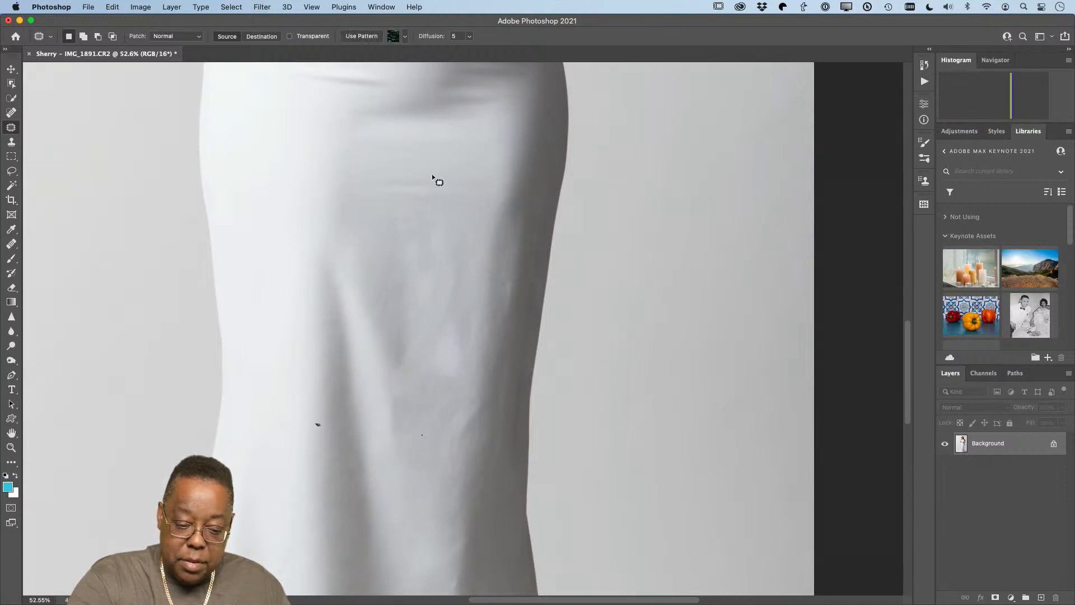
mouse_move(432, 174)
mouse_down()
mouse_move(345, 193)
mouse_move(470, 193)
mouse_move(448, 181)
mouse_move(451, 432)
mouse_up()
click(449, 167)
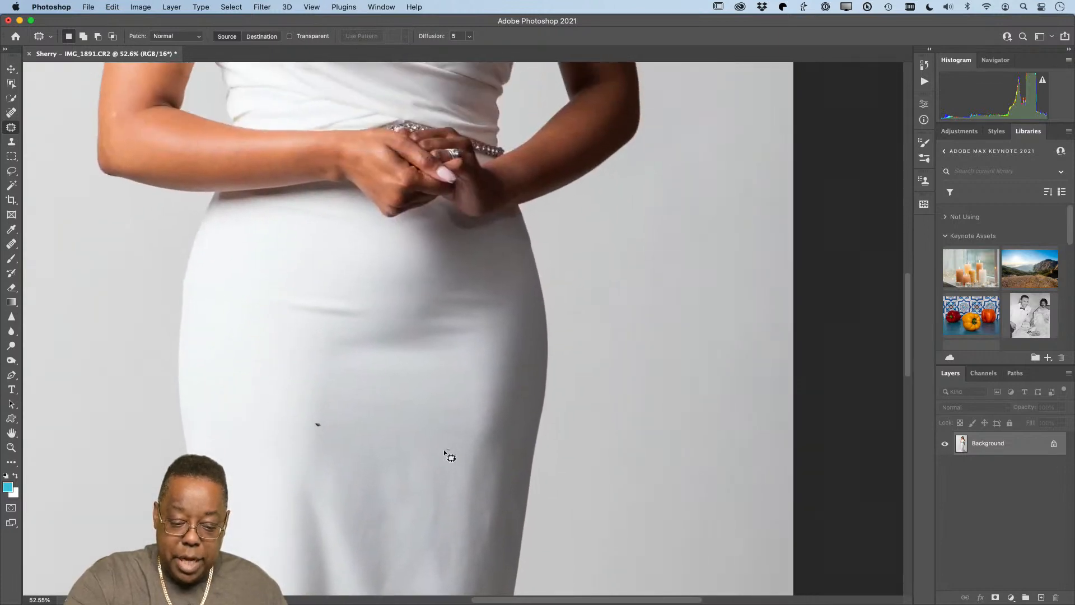
Patch the horizontal creases across the hips of the dress, just below the woman's hands.
mouse_move(329, 292)
mouse_down()
mouse_move(293, 289)
mouse_move(324, 327)
mouse_move(347, 275)
mouse_up()
click(379, 247)
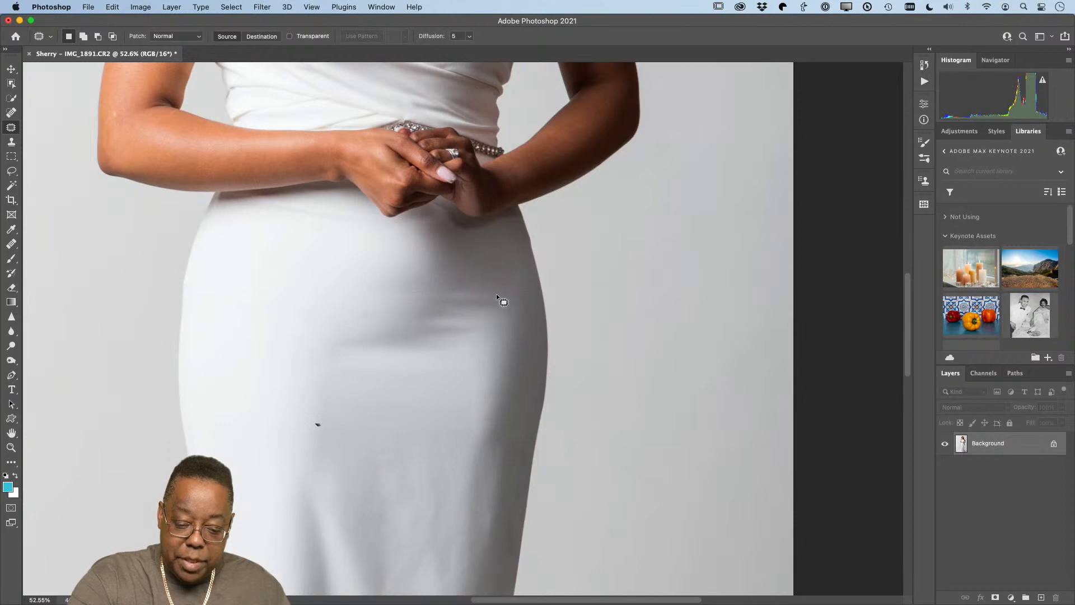
mouse_move(480, 313)
mouse_down()
mouse_move(509, 296)
mouse_move(506, 267)
mouse_up()
click(498, 279)
mouse_move(422, 319)
mouse_down()
mouse_move(475, 320)
mouse_move(451, 351)
mouse_move(448, 398)
mouse_up()
click(448, 398)
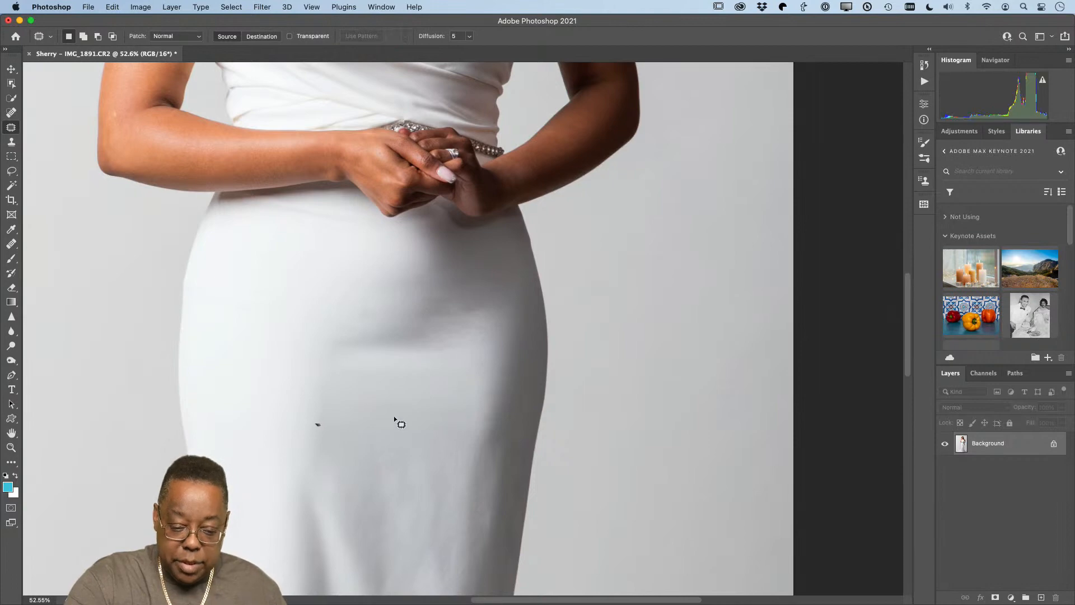
Patch the creases along the skirt's right side between the thigh and the knee.
drag(414, 367, 431, 566)
drag(435, 472, 460, 233)
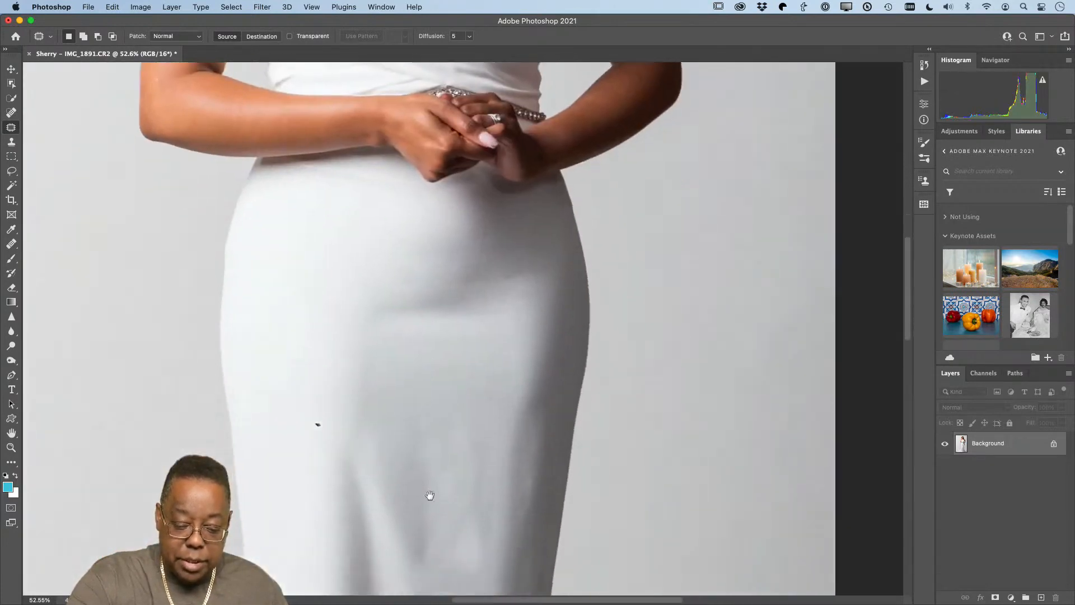
drag(430, 496, 364, 448)
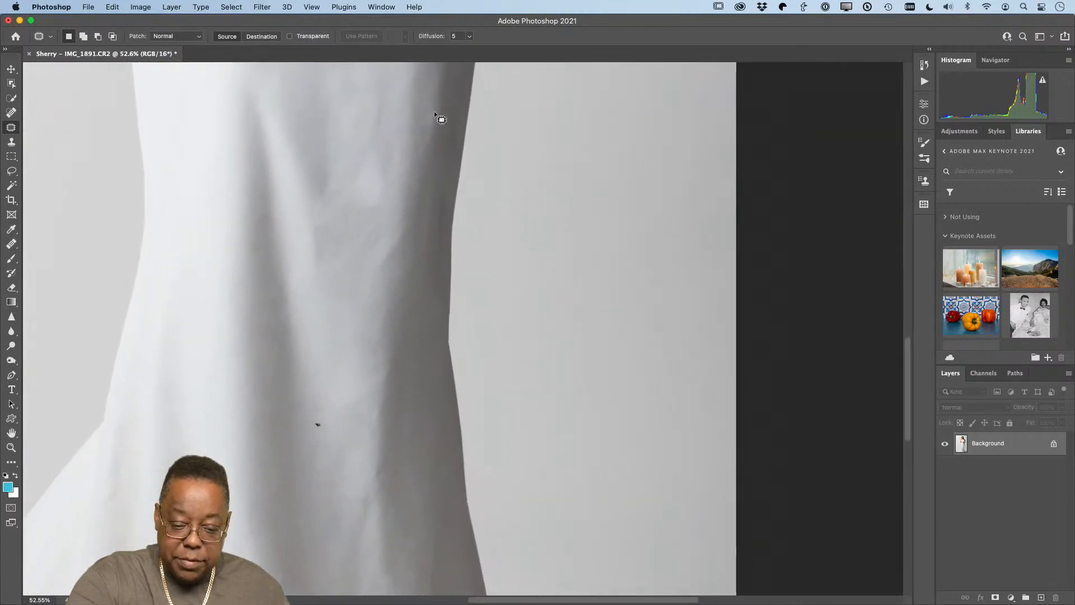
drag(437, 99, 429, 163)
key(super+d)
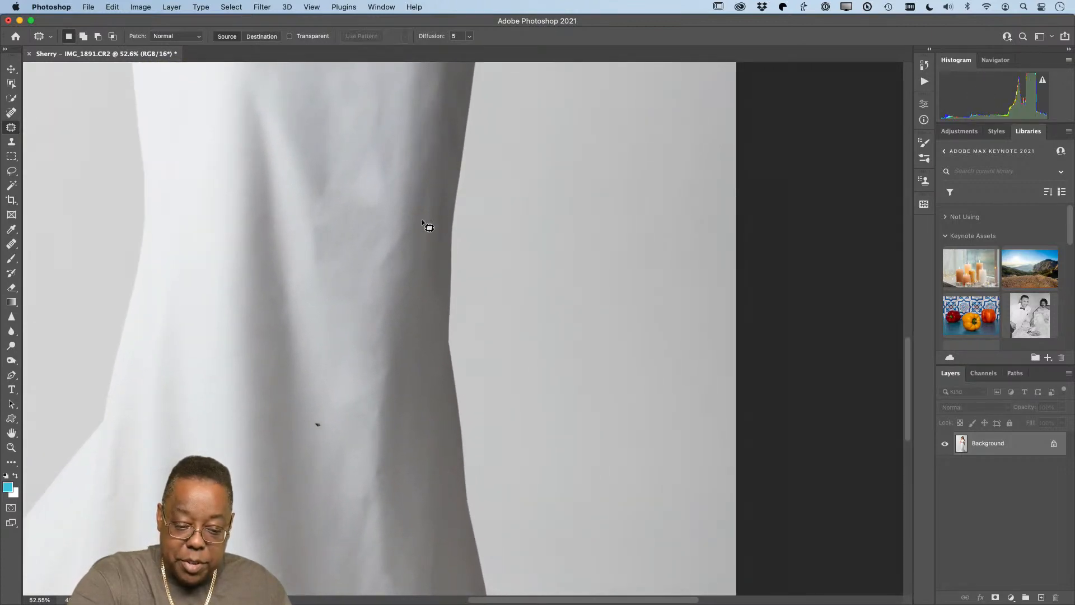
drag(405, 246, 402, 245)
drag(394, 255, 398, 299)
key(super+d)
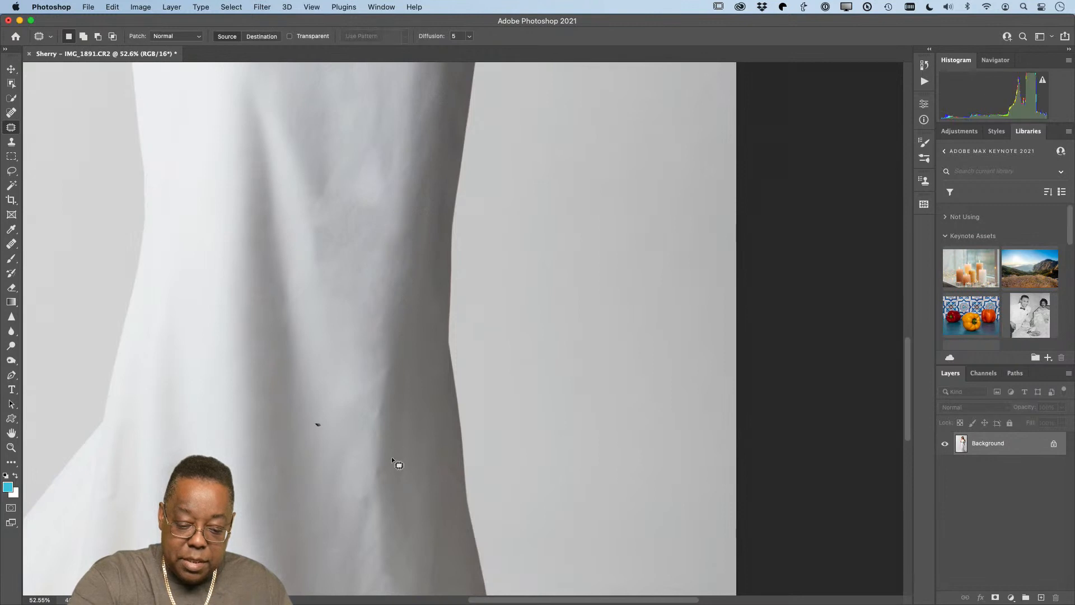
Patch the wrinkles at the lower front of the skirt, above the hem.
drag(405, 528, 468, 293)
drag(338, 433, 300, 399)
key(super+d)
drag(353, 344, 349, 329)
drag(337, 350, 352, 425)
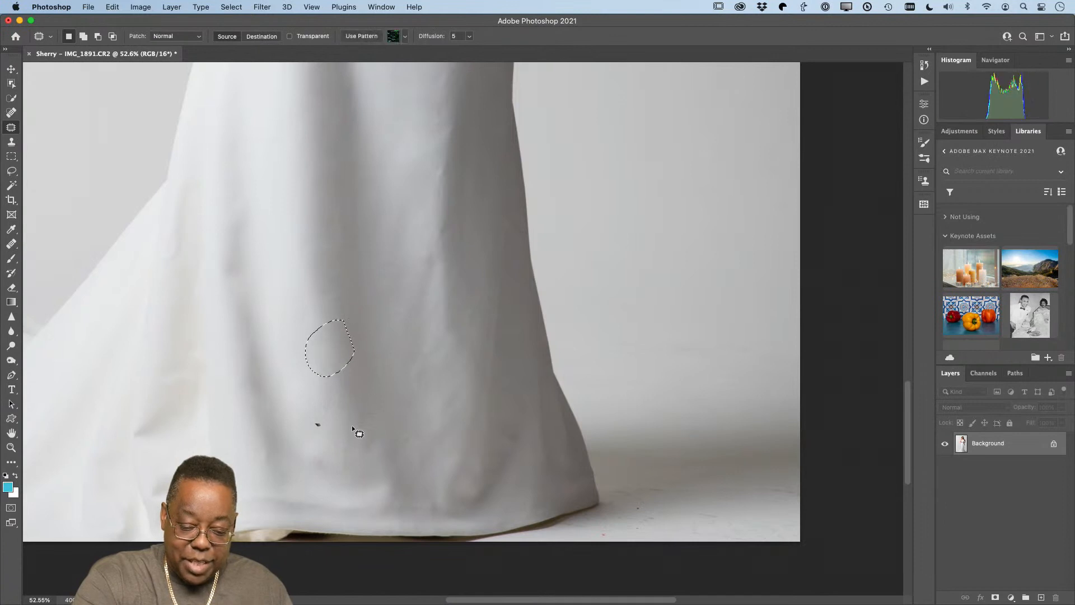
key(super+d)
Patch the vertical ripples on the right half of the lower skirt with smooth fabric.
mouse_move(427, 252)
mouse_down()
mouse_move(403, 332)
mouse_move(440, 291)
mouse_move(412, 263)
mouse_up()
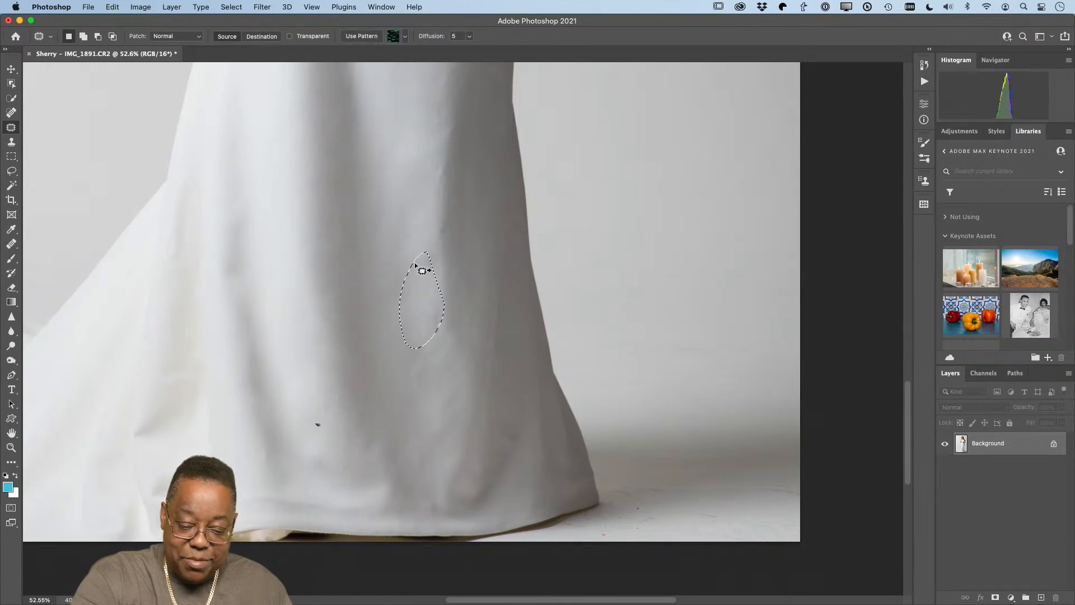
key(super+d)
mouse_move(393, 196)
mouse_down()
mouse_move(407, 280)
mouse_move(401, 196)
mouse_up()
key(super+d)
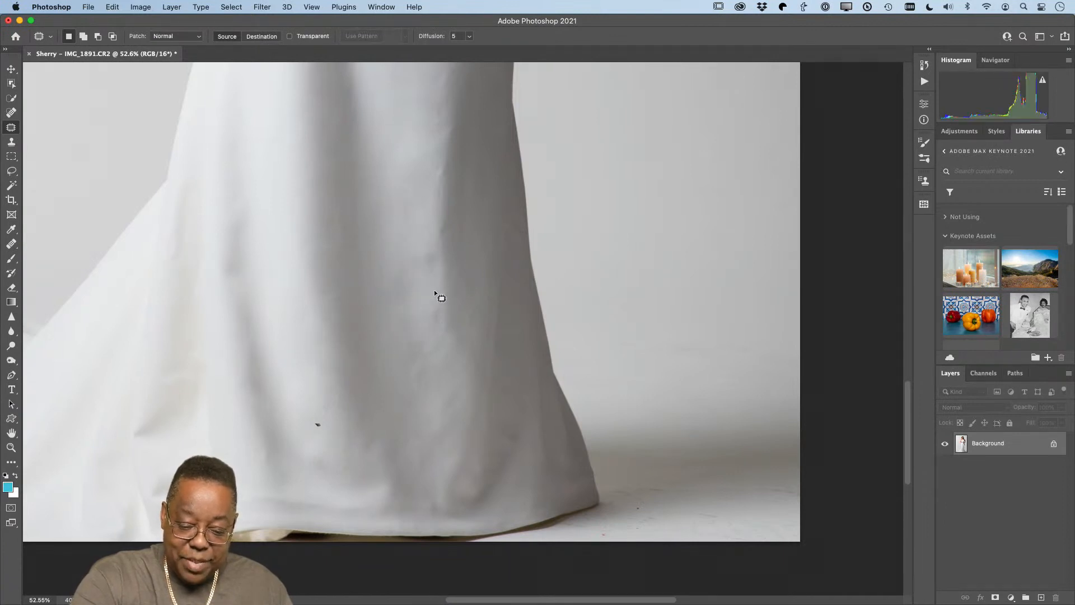
mouse_move(425, 298)
mouse_down()
mouse_move(443, 311)
mouse_move(415, 304)
mouse_up()
key(super+d)
mouse_move(423, 234)
mouse_down()
mouse_move(413, 263)
mouse_move(438, 246)
mouse_move(431, 275)
mouse_move(420, 204)
mouse_move(419, 227)
mouse_up()
key(super+d)
Patch the large shiny highlight on the woman's forehead with evenly lit skin from beside it.
drag(482, 312, 492, 424)
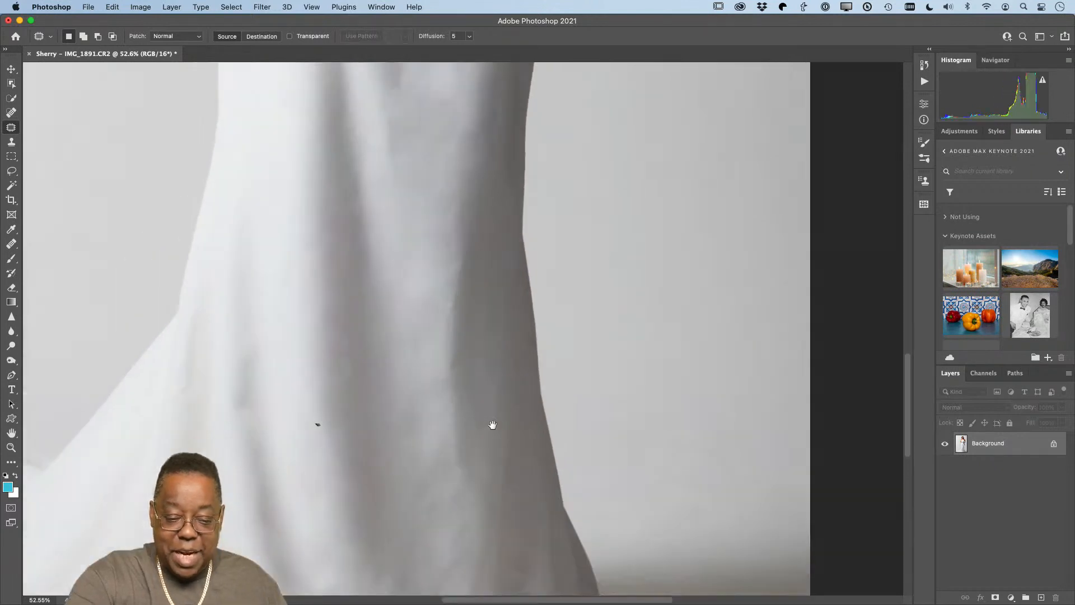
scroll(492, 424, up, 10)
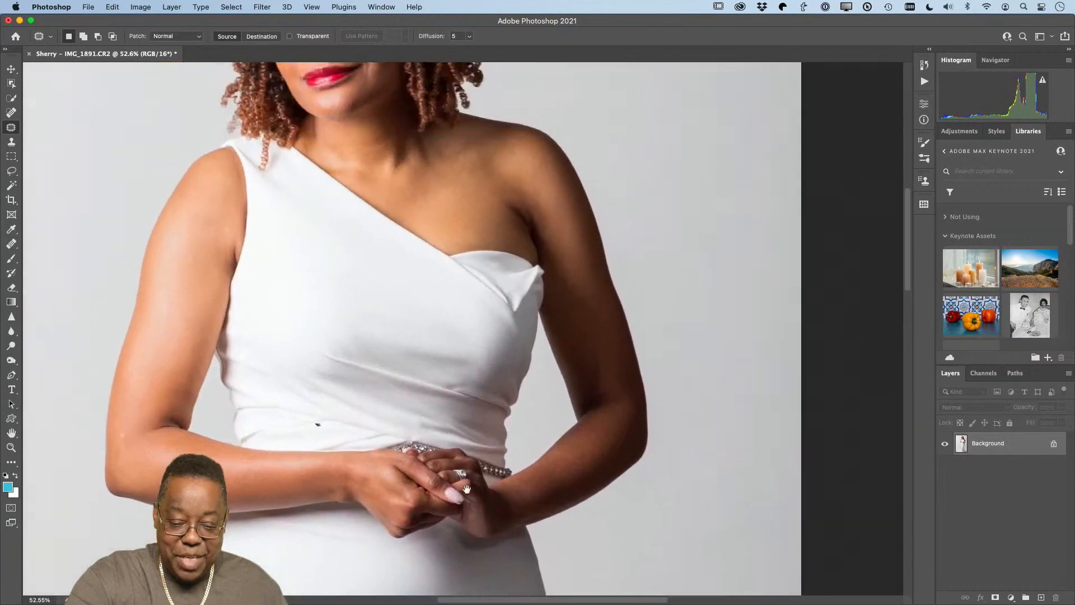
scroll(466, 489, up, 8)
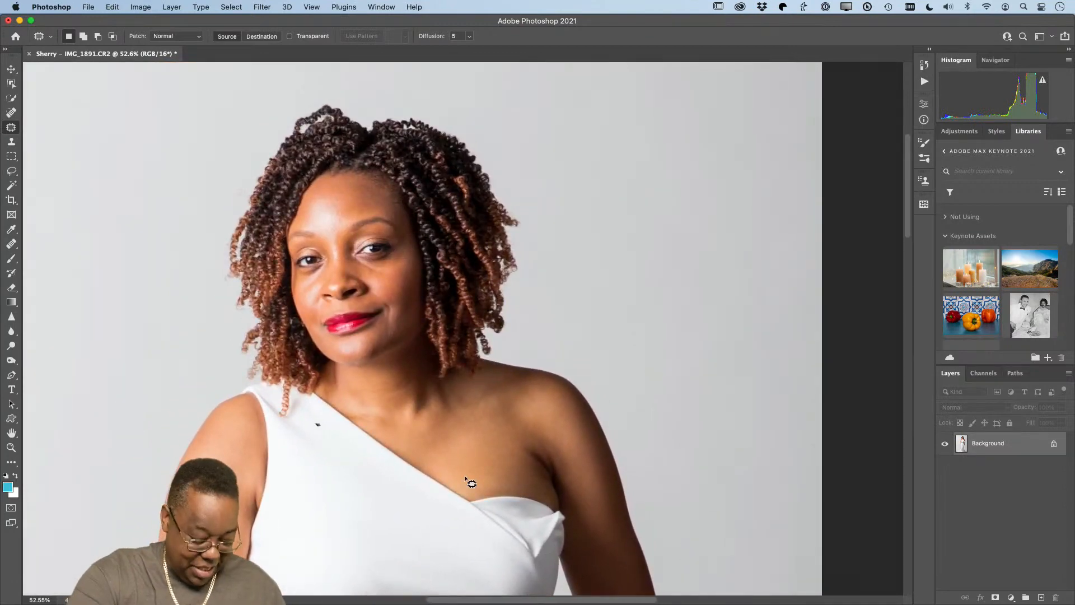
mouse_move(374, 297)
mouse_down()
mouse_move(468, 330)
mouse_move(572, 508)
mouse_move(552, 468)
mouse_up()
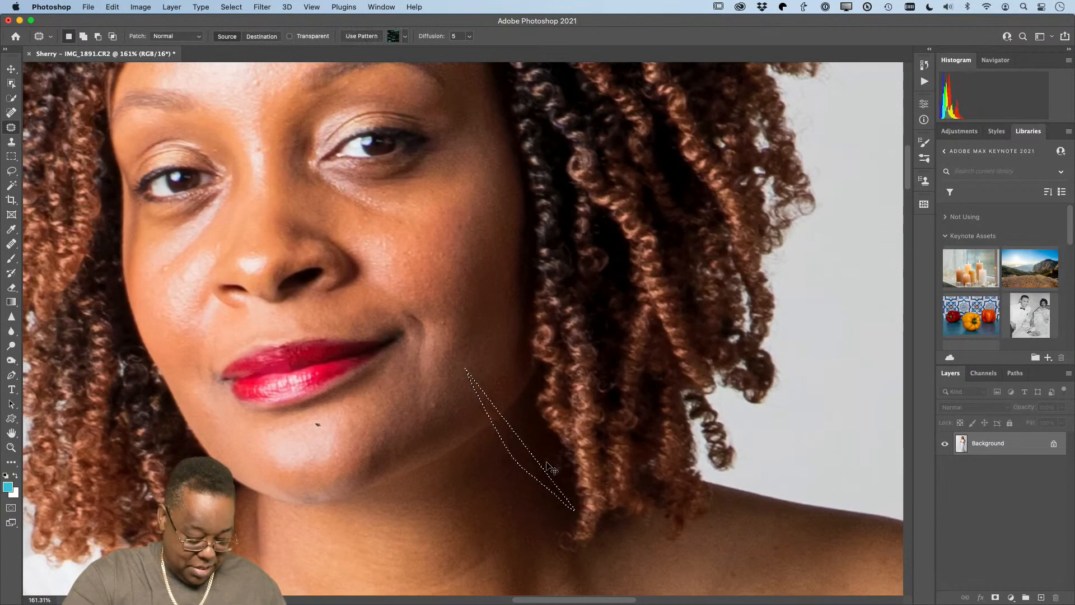
key(super+d)
drag(416, 327, 570, 491)
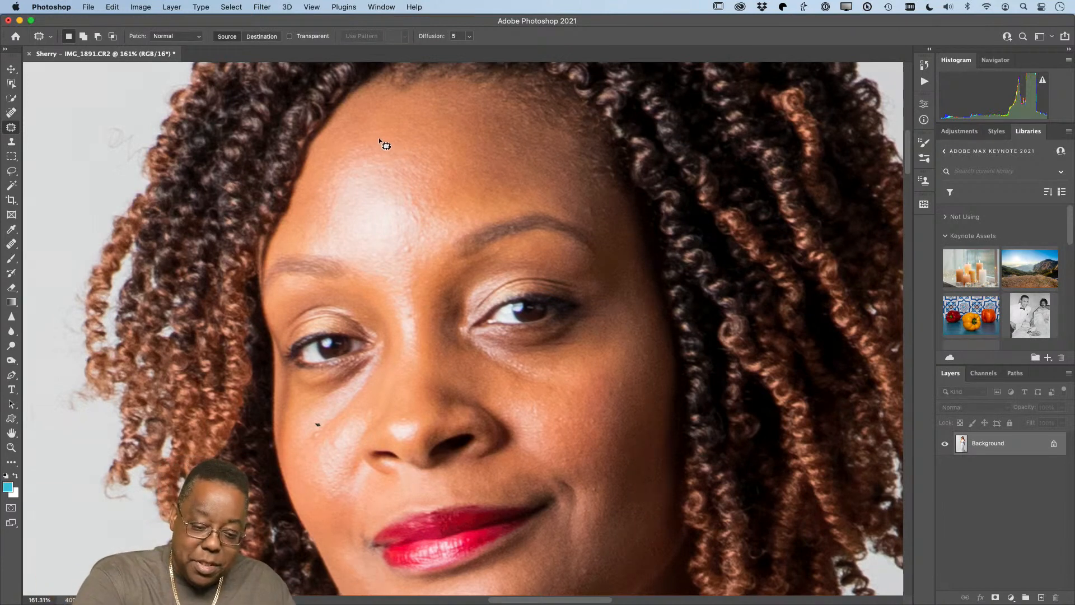
mouse_move(380, 138)
mouse_down()
mouse_move(312, 182)
mouse_move(312, 240)
mouse_up()
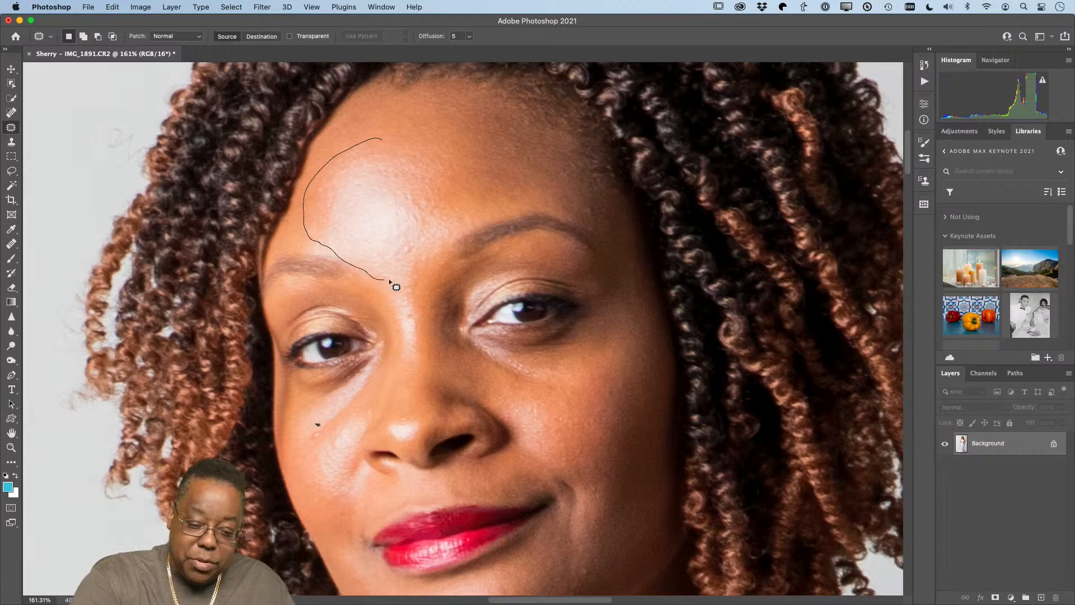
mouse_move(459, 215)
mouse_down()
mouse_move(433, 167)
mouse_move(386, 143)
mouse_up()
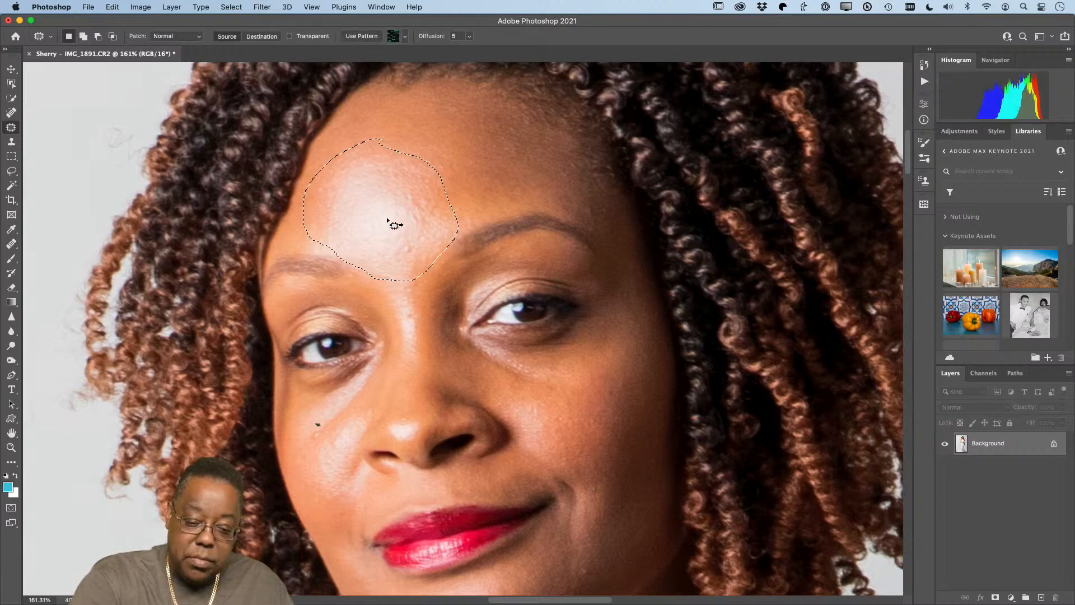
mouse_move(391, 224)
mouse_down()
mouse_move(485, 153)
mouse_move(422, 189)
mouse_move(438, 155)
mouse_move(484, 171)
mouse_move(458, 231)
mouse_move(481, 197)
mouse_up()
key(super+d)
key(super+d)
key(super+d)
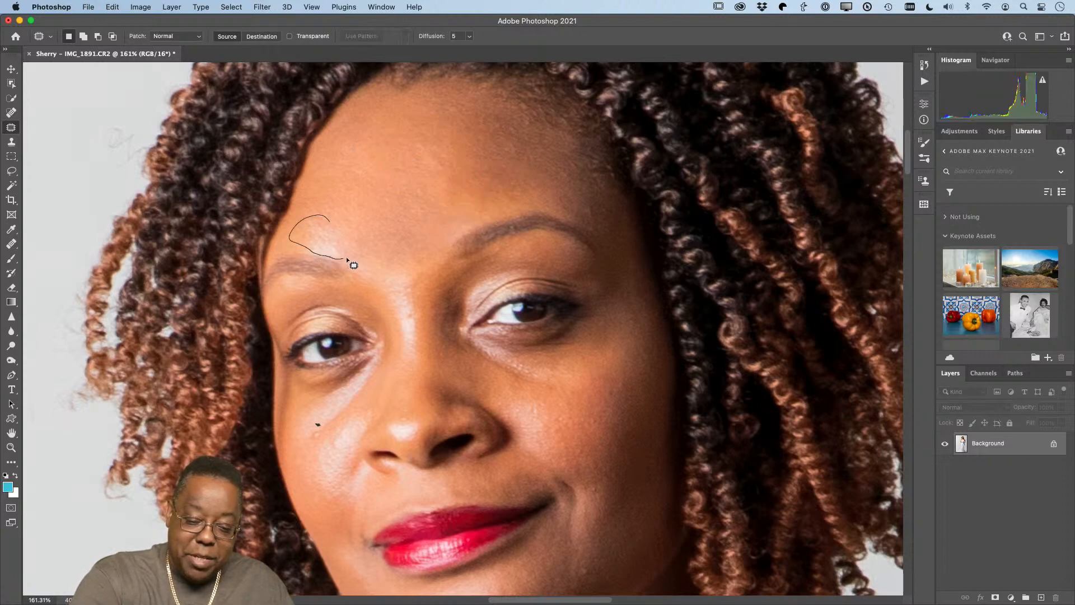
Patch the remaining shine above the eyebrow on the brighter side of the face and along the bridge of the nose.
mouse_move(346, 257)
mouse_down()
mouse_move(336, 247)
mouse_move(370, 211)
mouse_up()
key(super+d)
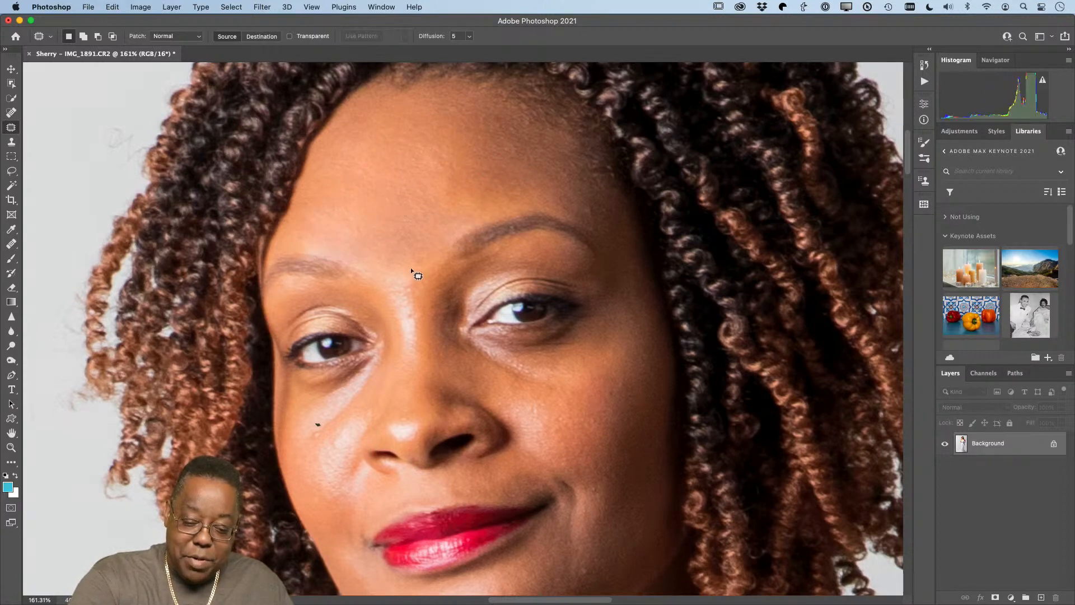
mouse_move(398, 260)
mouse_down()
mouse_move(396, 343)
mouse_move(411, 357)
mouse_move(421, 306)
mouse_move(403, 218)
mouse_up()
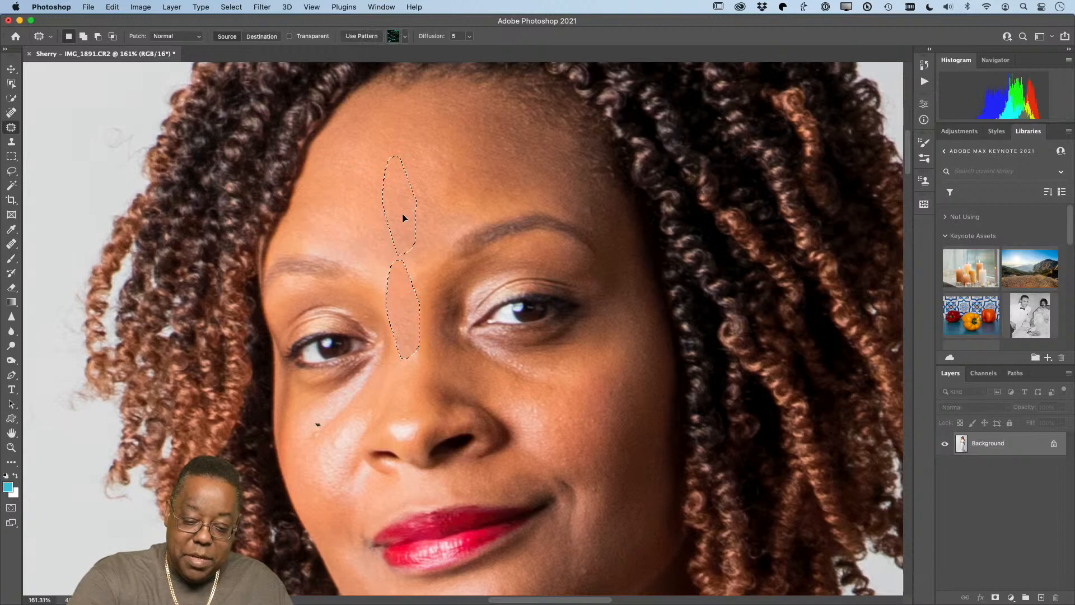
key(super+d)
mouse_move(420, 350)
mouse_down()
mouse_move(414, 342)
mouse_move(419, 425)
mouse_up()
mouse_move(354, 251)
mouse_down()
mouse_move(313, 241)
mouse_move(375, 278)
mouse_move(382, 230)
mouse_move(364, 279)
mouse_move(408, 275)
mouse_move(404, 253)
mouse_move(369, 268)
mouse_move(388, 249)
mouse_up()
key(super+d)
key(super+d)
mouse_move(390, 248)
mouse_down()
mouse_move(393, 265)
mouse_move(401, 241)
mouse_up()
key(super+d)
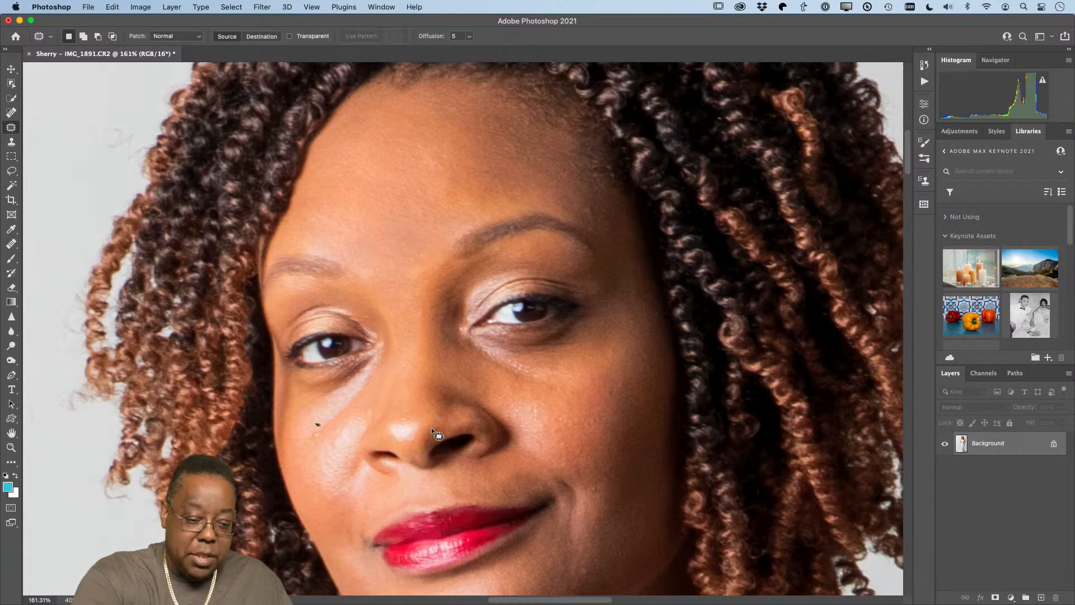
Clone skin over the shiny tip of the nose with the Clone Stamp in Darken mode at 40% opacity with a 30 px brush.
key(s)
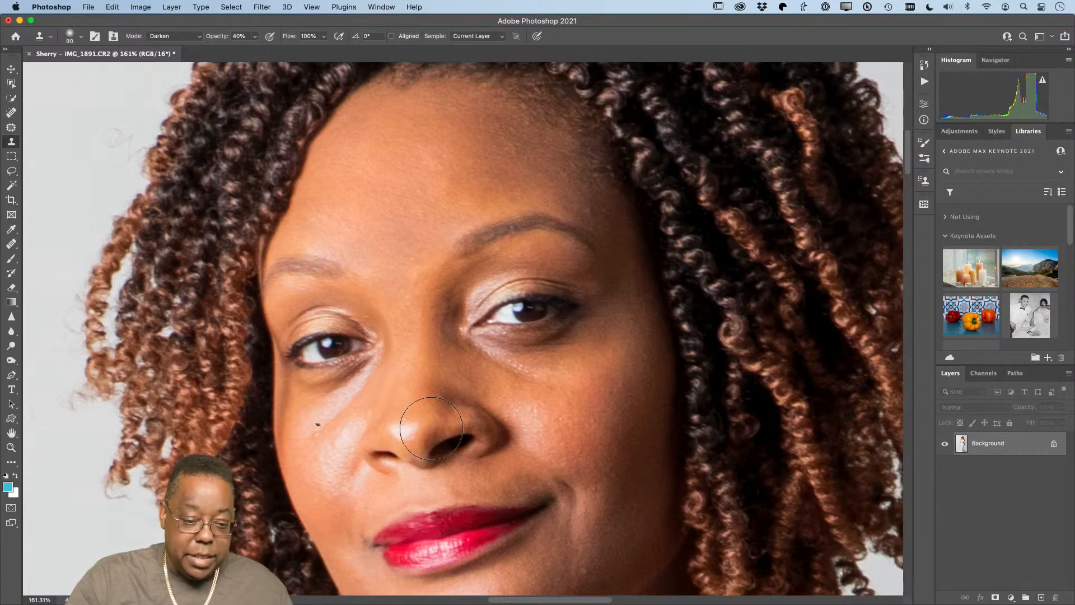
click(189, 37)
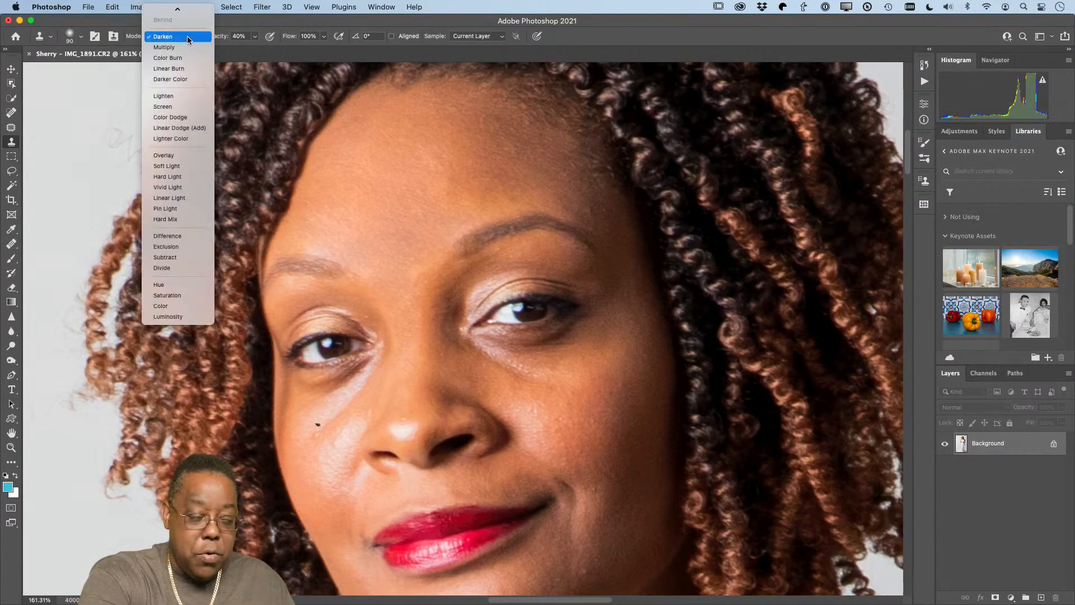
click(184, 35)
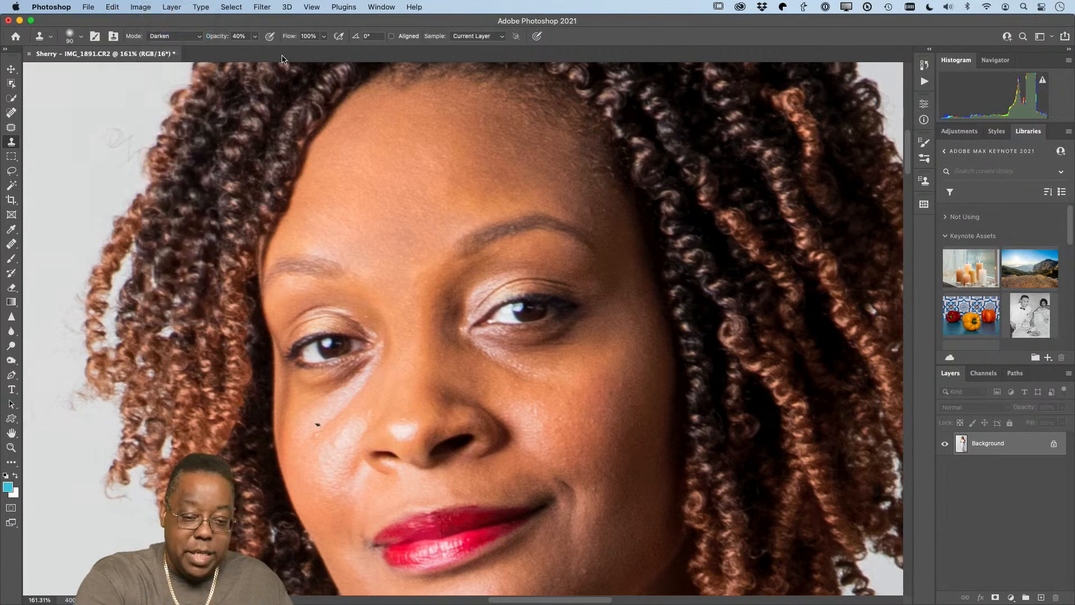
click(254, 38)
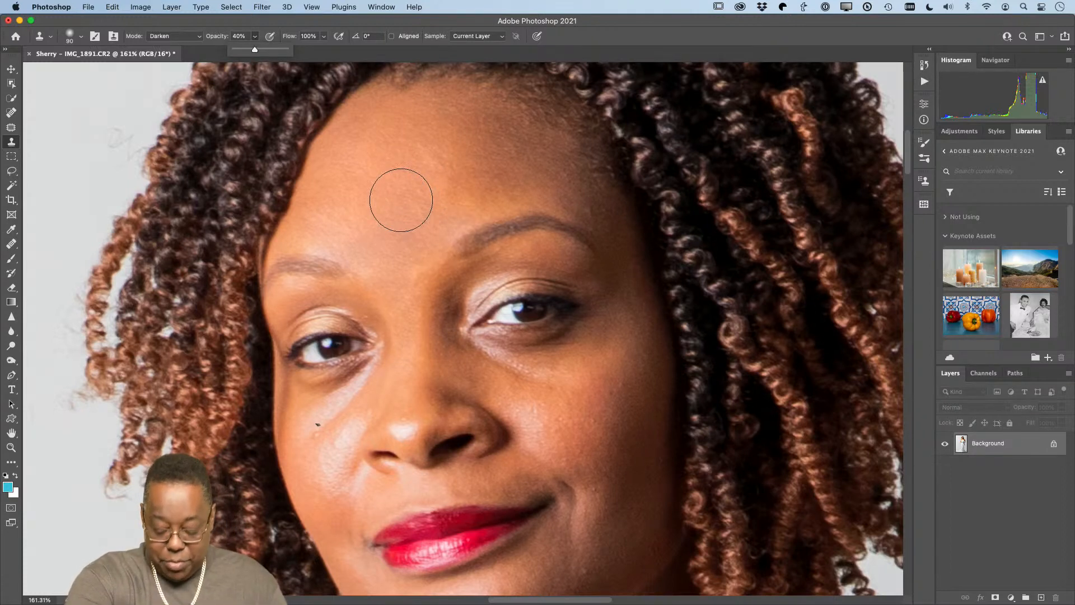
click(401, 200)
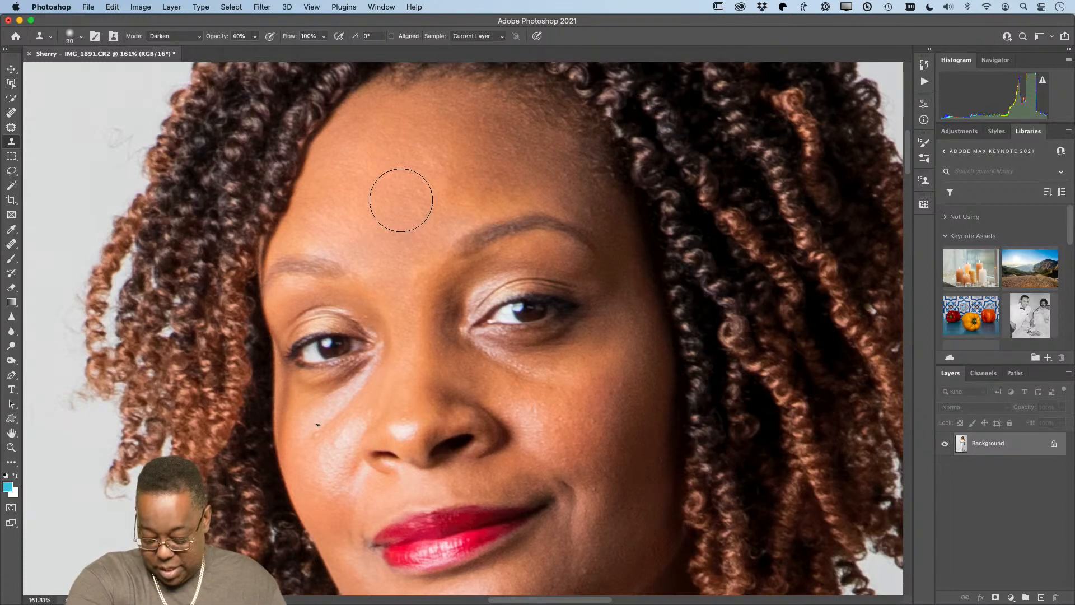
key(bracketleft)
key(bracketleft)
key(bracketleft)
key(bracketleft)
key(bracketleft)
key(bracketleft)
key(bracketleft)
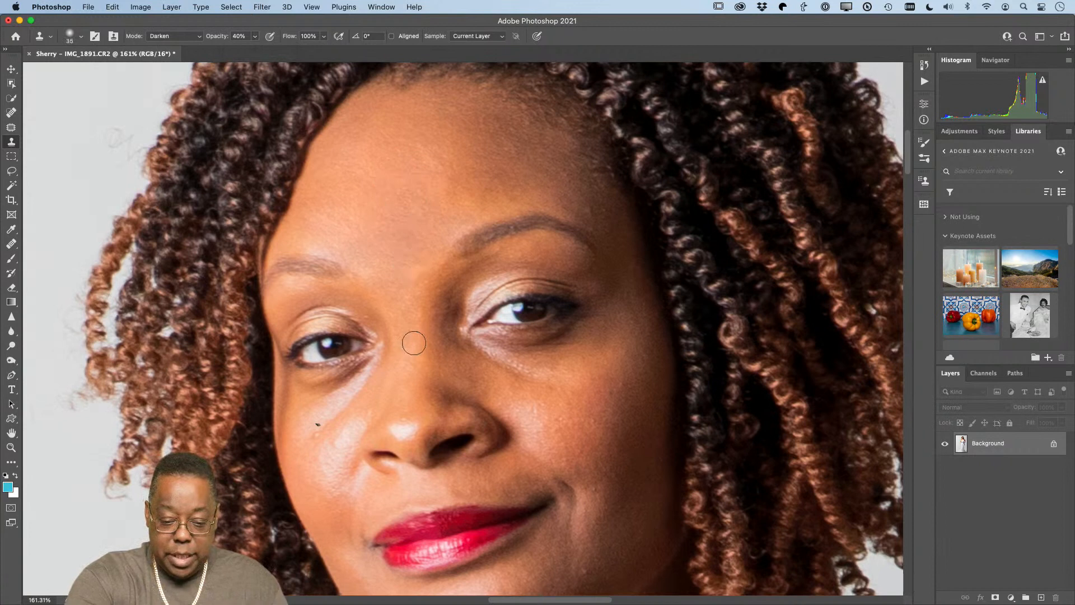
key(bracketleft)
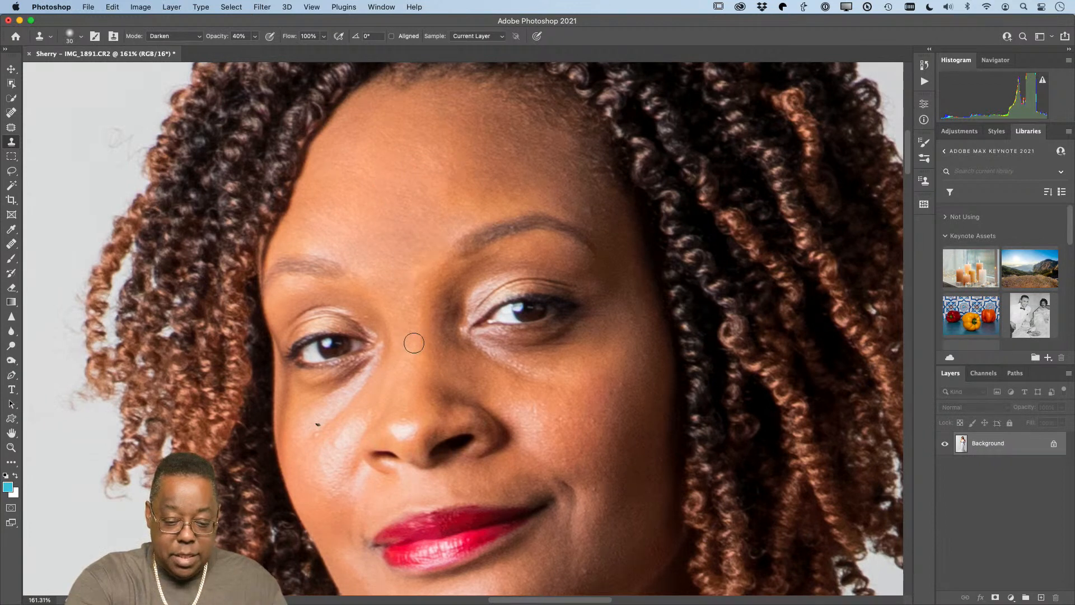
alt+click(409, 406)
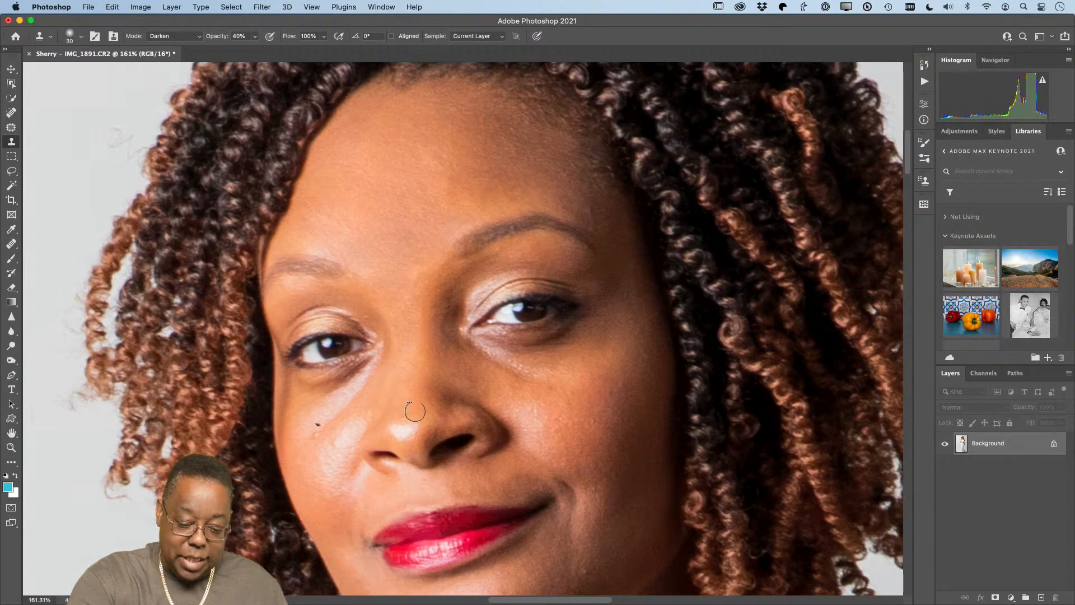
mouse_move(407, 431)
mouse_down()
mouse_move(395, 434)
mouse_move(409, 419)
mouse_move(404, 436)
mouse_up()
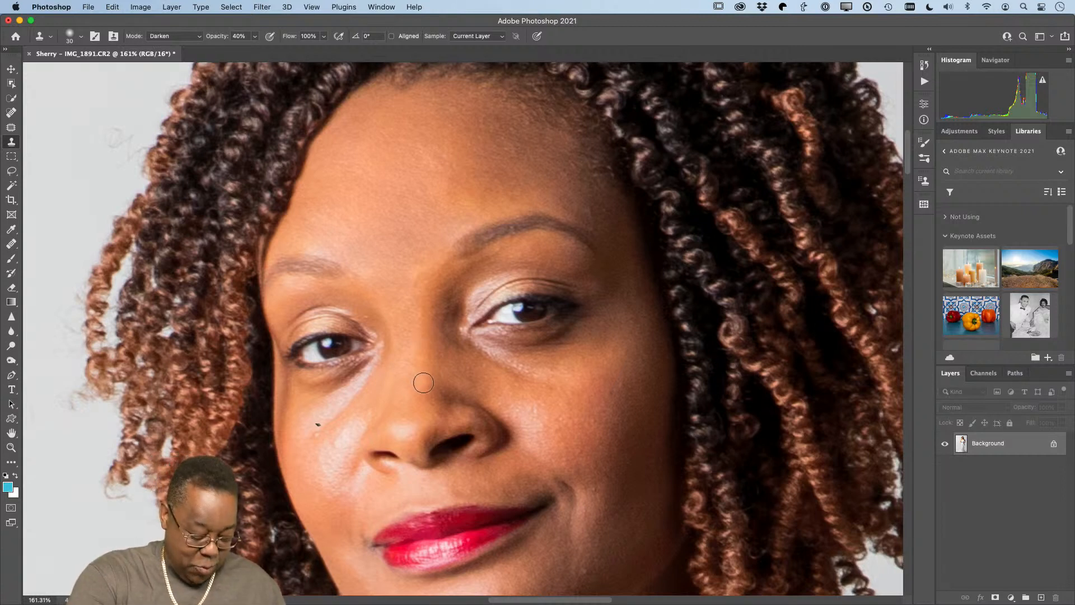
mouse_move(417, 431)
mouse_down()
mouse_move(399, 434)
mouse_move(392, 422)
mouse_move(411, 429)
mouse_up()
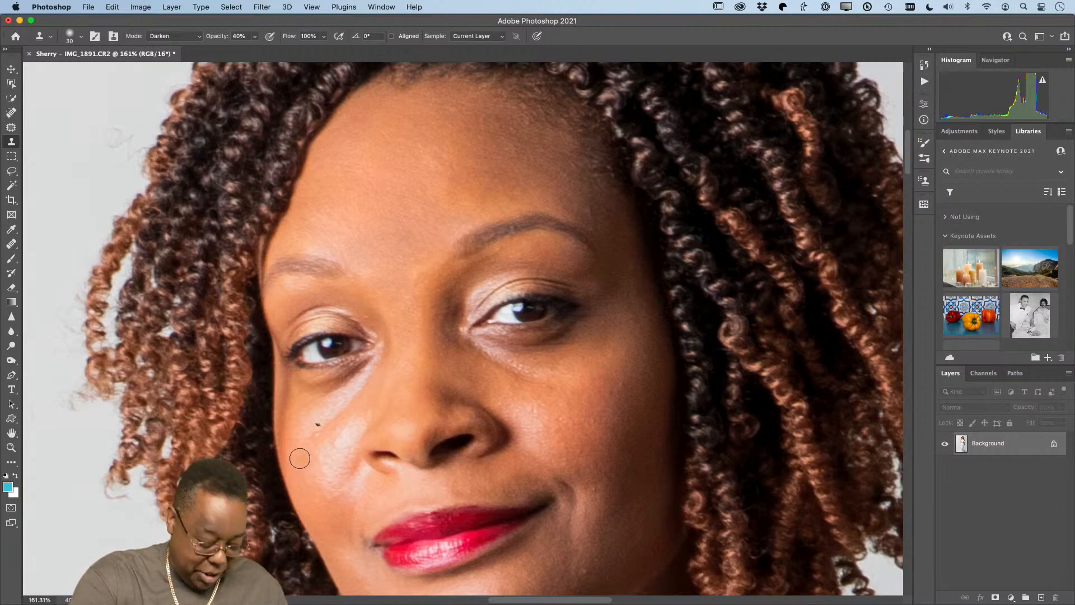
Clone darker neighbouring skin over the shine on the cheek on the brighter side of the face.
alt+click(293, 458)
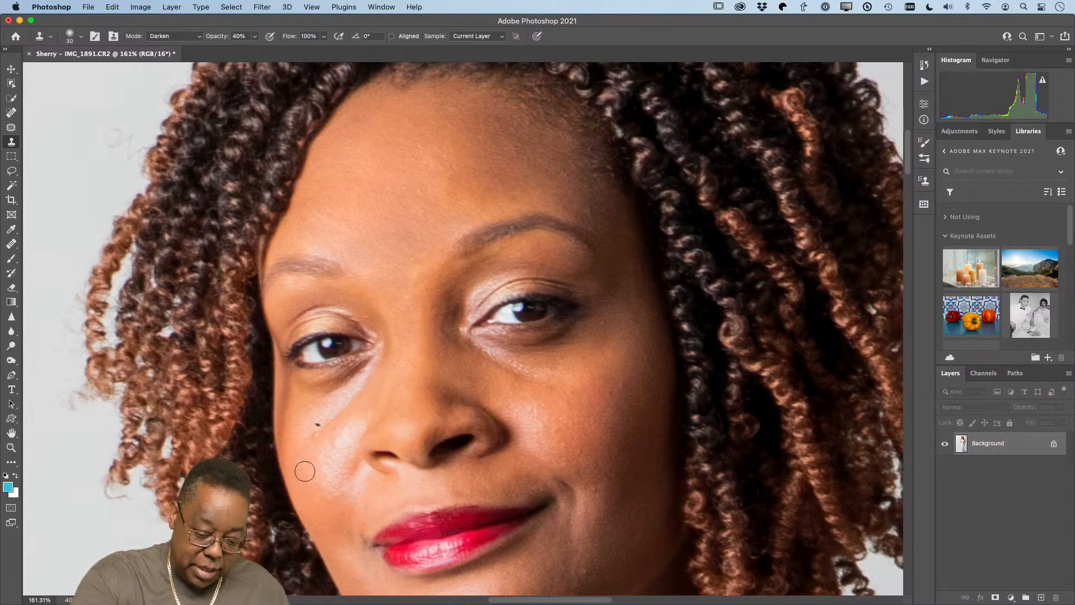
mouse_move(318, 472)
mouse_down()
mouse_move(329, 454)
mouse_move(329, 465)
mouse_up()
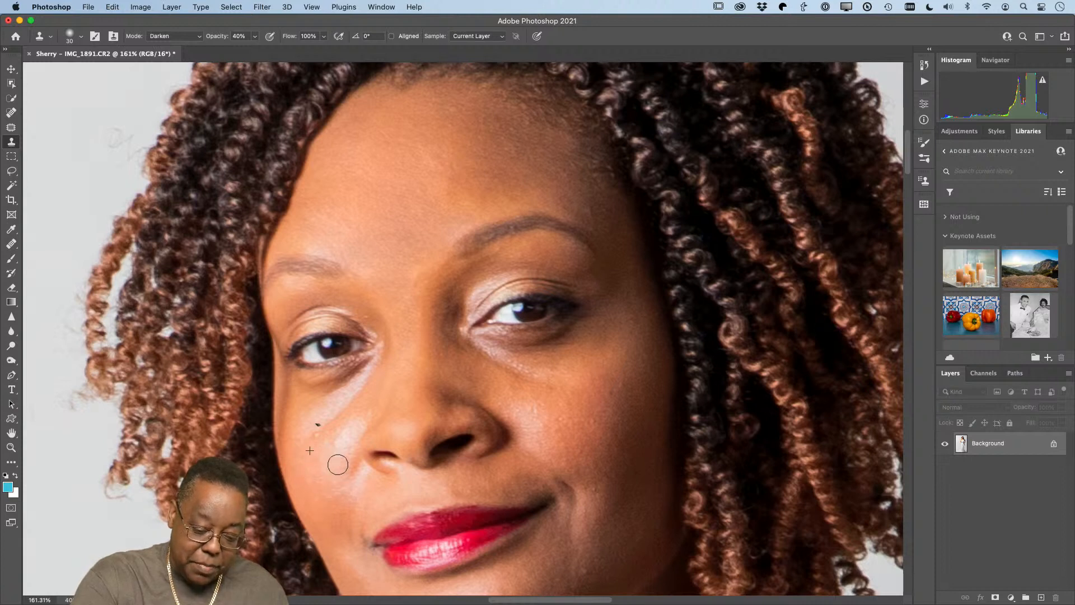
alt+click(303, 460)
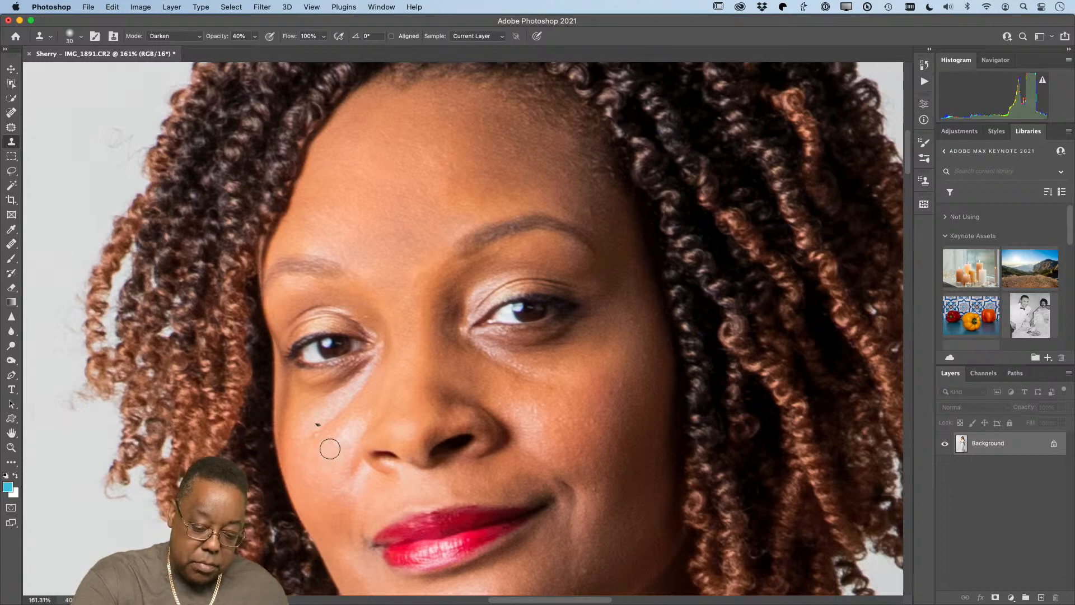
mouse_move(329, 453)
mouse_down()
mouse_move(355, 429)
mouse_move(344, 466)
mouse_move(331, 468)
mouse_move(326, 493)
mouse_up()
drag(313, 482, 322, 482)
Clone skin over the bright streak between the nose and the brighter cheek, and undo the stray dark spots.
alt+click(371, 395)
mouse_move(354, 396)
mouse_down()
mouse_move(308, 429)
mouse_move(350, 394)
mouse_move(323, 418)
mouse_move(343, 426)
mouse_move(361, 412)
mouse_move(312, 456)
mouse_move(356, 417)
mouse_move(339, 441)
mouse_move(350, 430)
mouse_move(354, 509)
mouse_move(345, 476)
mouse_move(314, 454)
mouse_move(334, 456)
mouse_move(336, 439)
mouse_move(350, 448)
mouse_move(353, 431)
mouse_move(330, 468)
mouse_move(344, 461)
mouse_move(320, 452)
mouse_up()
alt+click(368, 404)
alt+click(313, 455)
click(352, 510)
alt+click(314, 457)
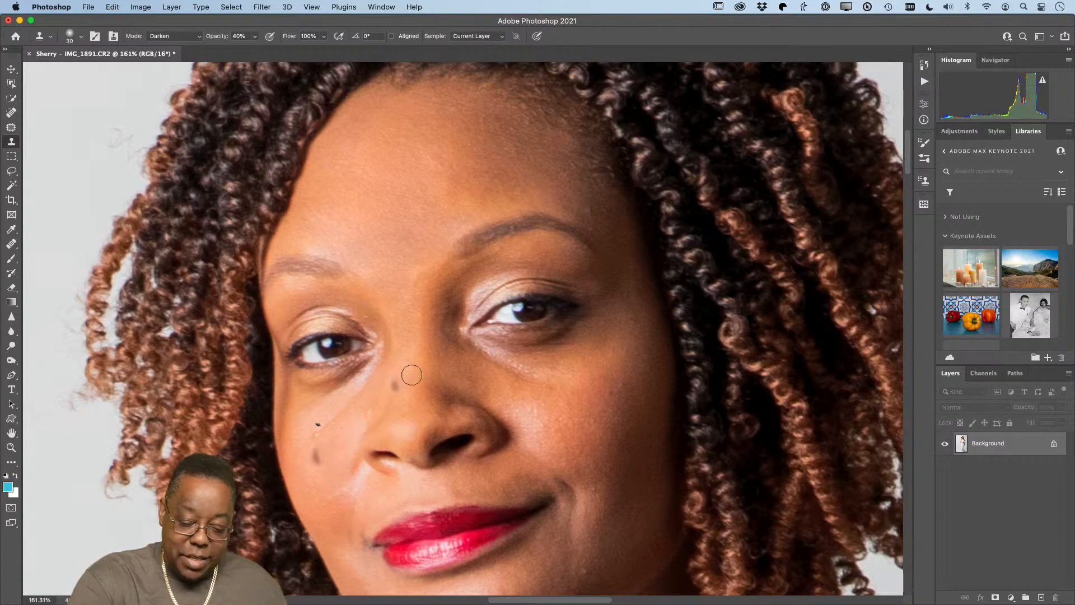
key(super+z)
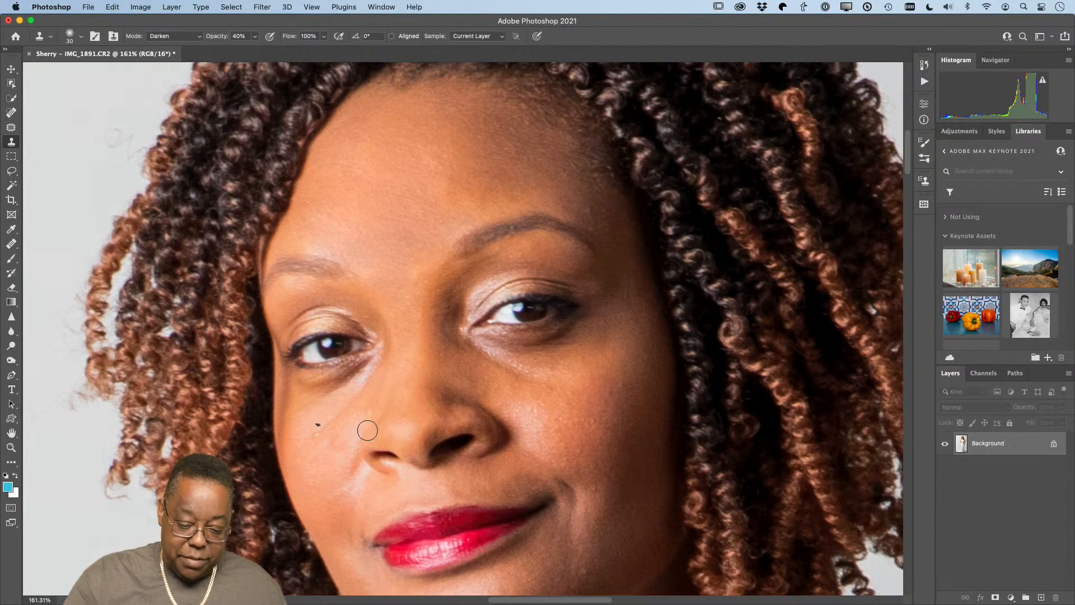
Clone skin in Darken mode over the remaining shine on the cheeks on both sides of the nose.
alt+click(553, 431)
mouse_move(529, 424)
mouse_down()
mouse_move(546, 439)
mouse_move(513, 411)
mouse_move(536, 443)
mouse_move(507, 405)
mouse_move(544, 427)
mouse_move(524, 416)
mouse_up()
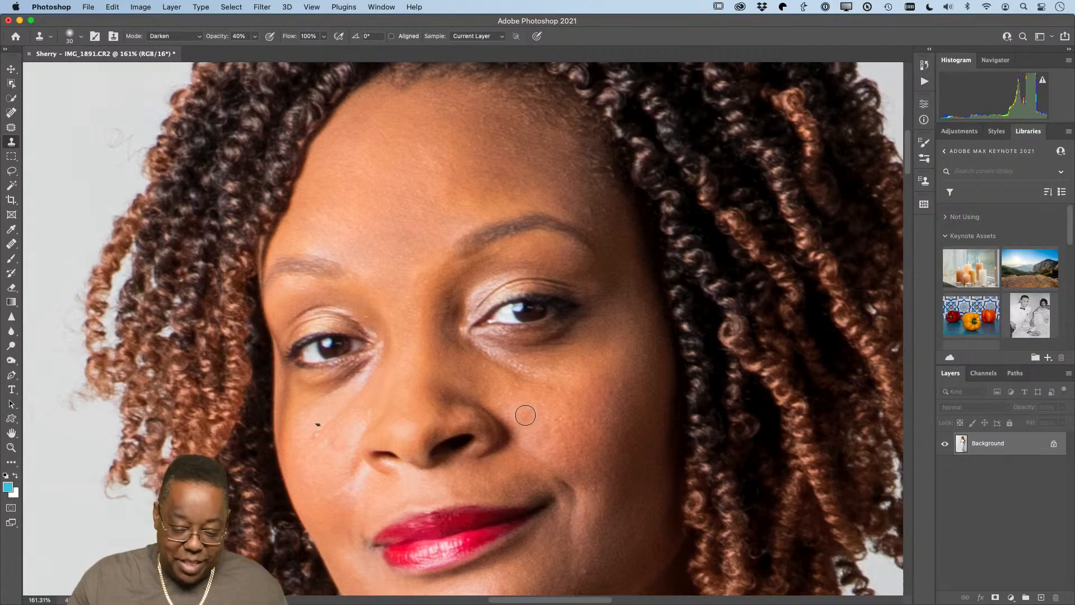
alt+click(365, 400)
drag(364, 413, 352, 438)
mouse_move(360, 420)
mouse_down()
mouse_move(347, 458)
mouse_move(365, 425)
mouse_move(331, 452)
mouse_move(334, 462)
mouse_up()
alt+click(366, 402)
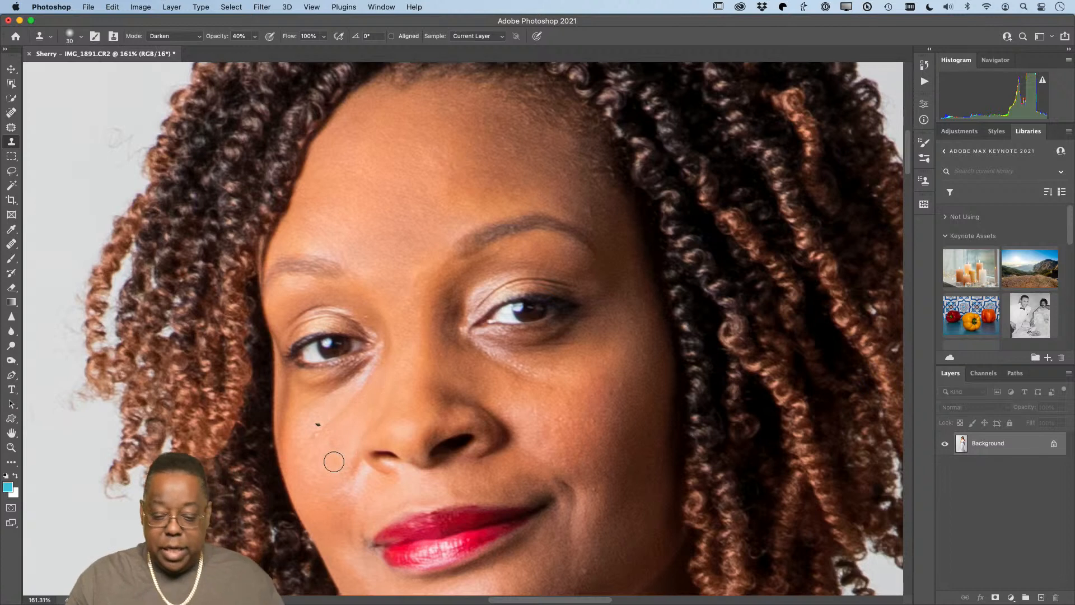
Patch the uneven and shiny spots left on the brighter cheek, from beside the nose down toward the mouth corner.
click(11, 128)
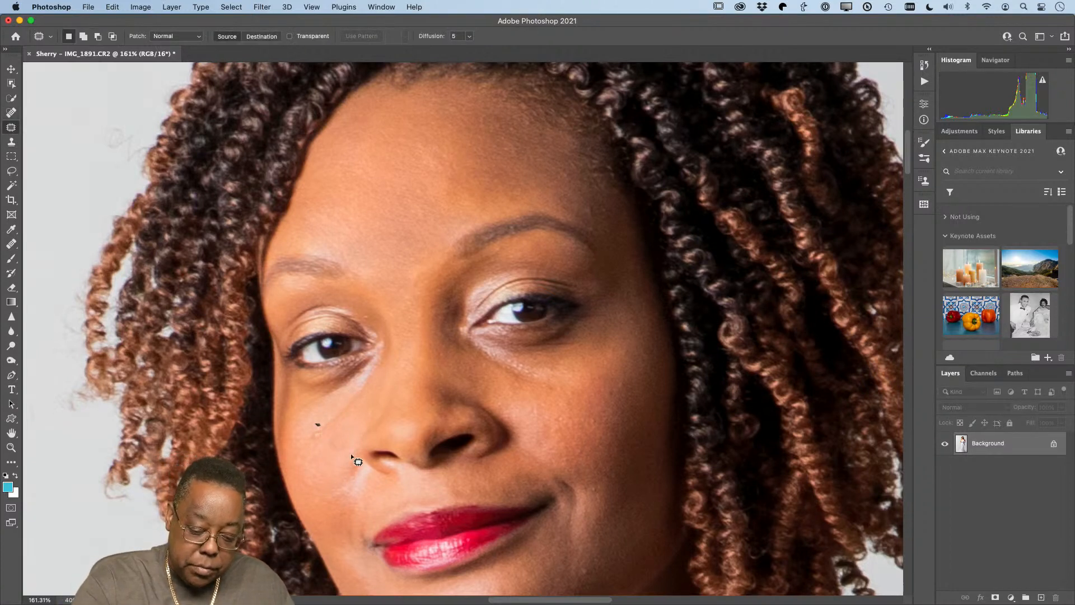
mouse_move(330, 445)
mouse_down()
mouse_move(318, 479)
mouse_move(338, 459)
mouse_move(328, 487)
mouse_up()
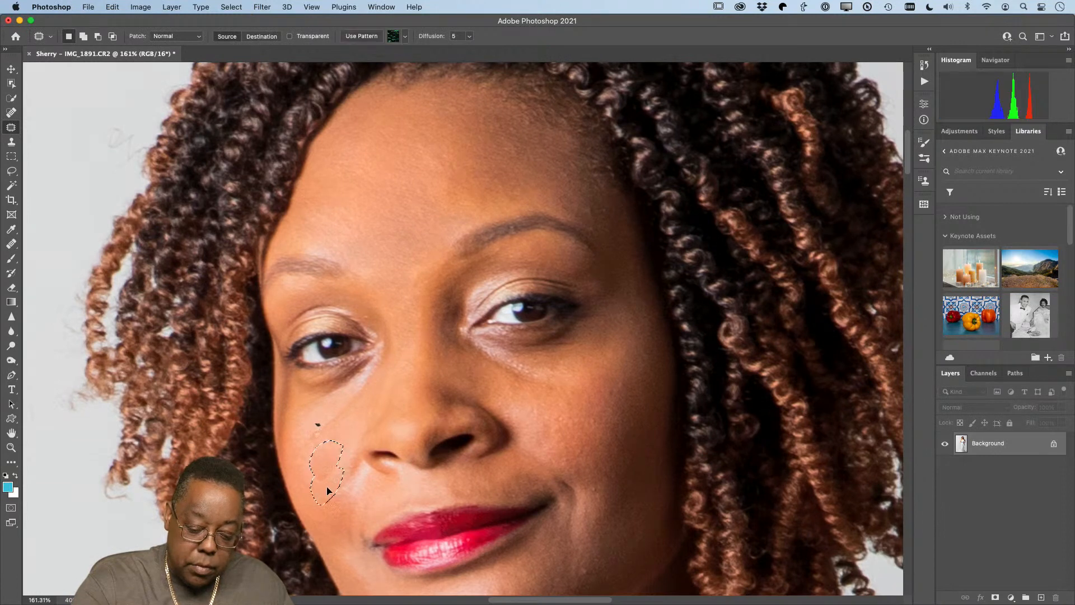
key(super+d)
mouse_move(335, 427)
mouse_down()
mouse_move(346, 450)
mouse_move(366, 415)
mouse_up()
key(super+d)
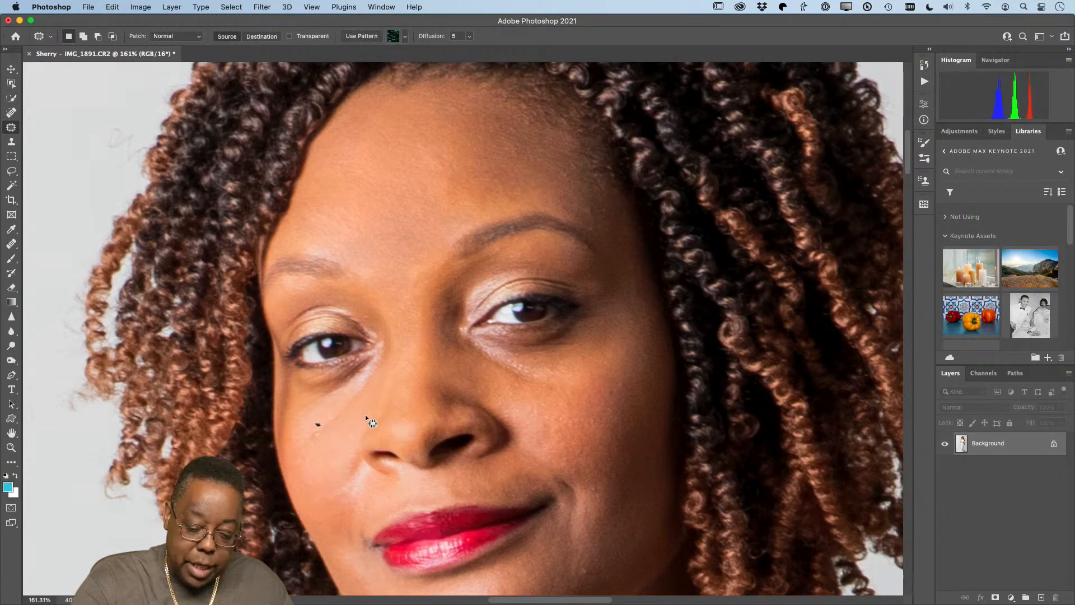
mouse_move(341, 508)
mouse_down()
mouse_move(359, 494)
mouse_move(341, 505)
mouse_move(362, 466)
mouse_move(372, 497)
mouse_up()
key(super+d)
key(super+d)
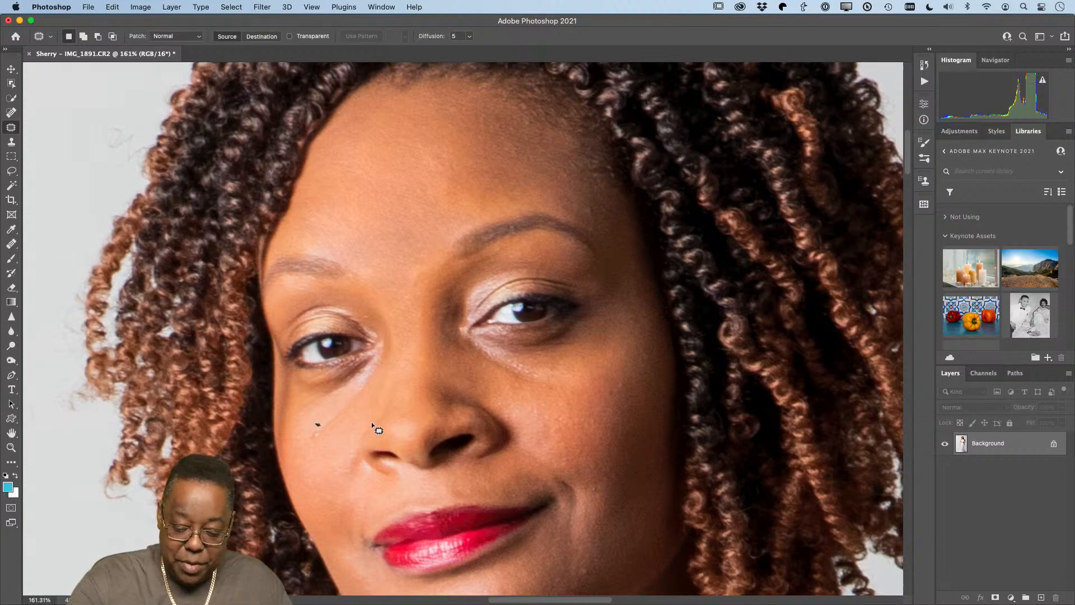
Try to patch the shiny highlight on the chin with nearby skin, and undo the patch while keeping its selection.
drag(522, 474, 523, 320)
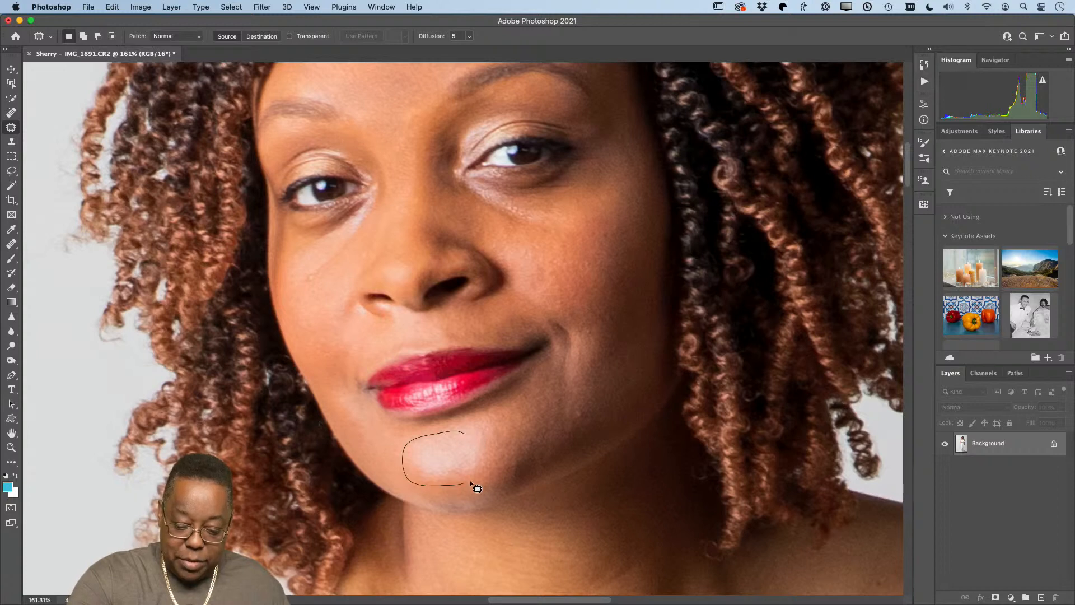
mouse_move(470, 481)
mouse_down()
mouse_move(467, 435)
mouse_move(478, 490)
mouse_up()
key(super+d)
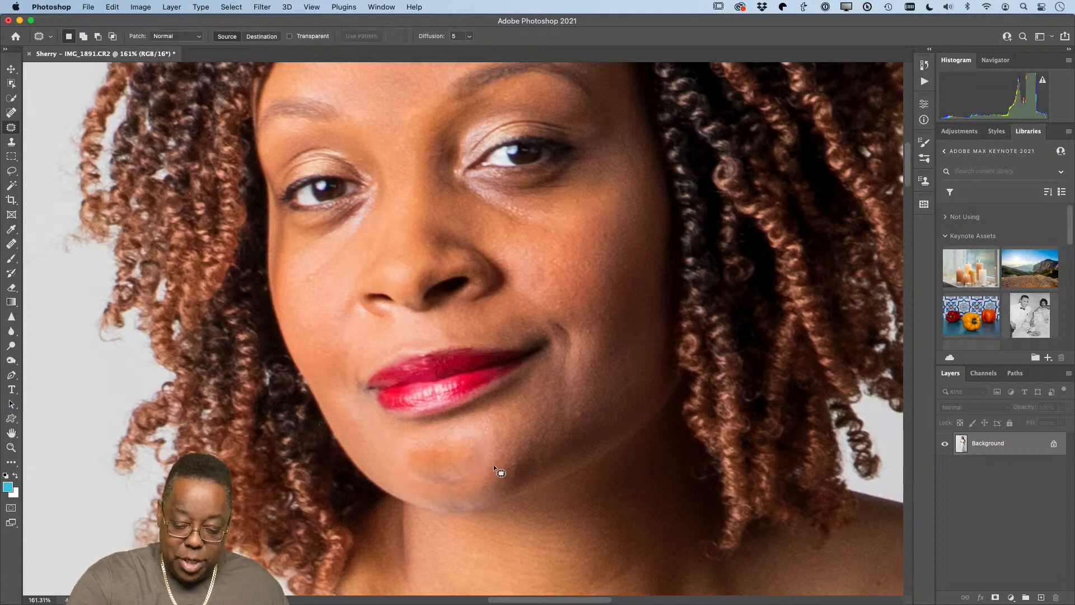
key(super+z)
key(super+z)
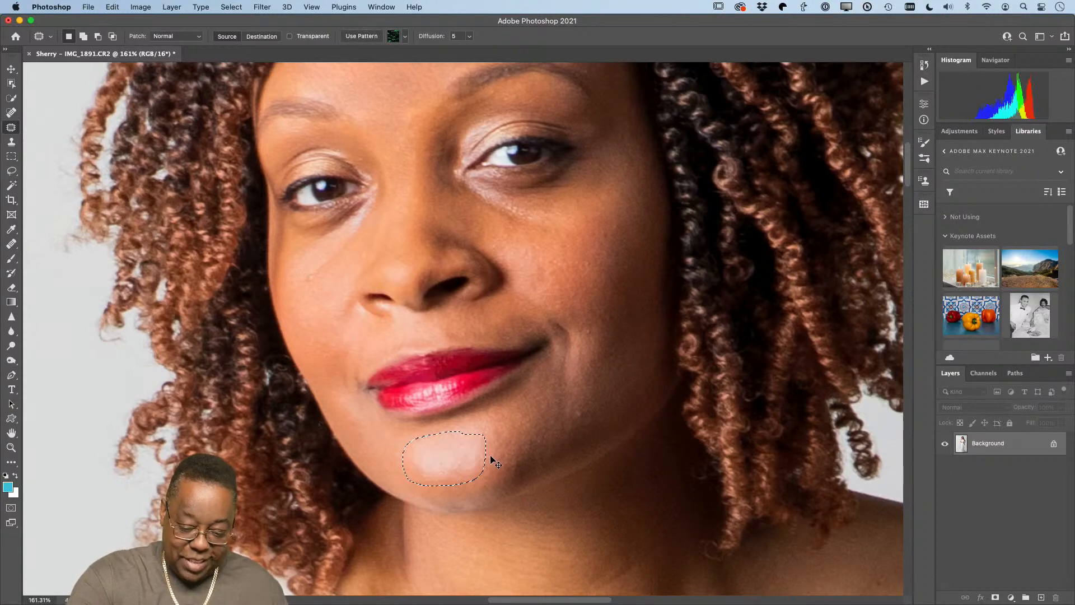
Patch the shiny highlight on the chin and its edge toward the shadowed side with nearby skin.
key(super+z)
drag(489, 420, 474, 481)
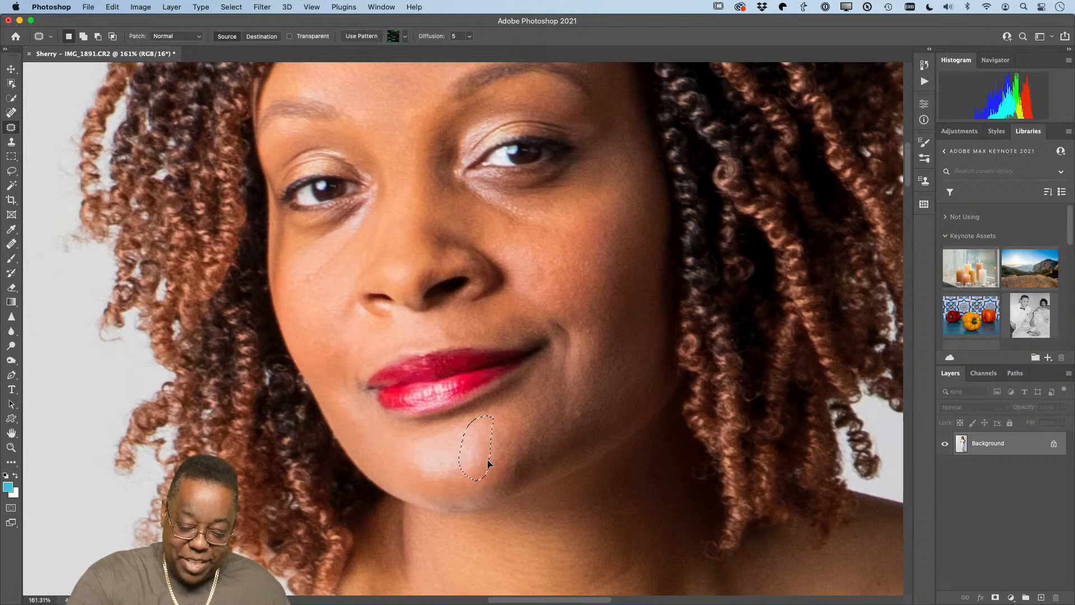
key(super+d)
mouse_move(471, 429)
mouse_down()
mouse_move(470, 475)
mouse_move(510, 448)
mouse_up()
key(super+d)
mouse_move(420, 472)
mouse_down()
mouse_move(468, 469)
mouse_move(508, 442)
mouse_move(465, 446)
mouse_up()
key(super+d)
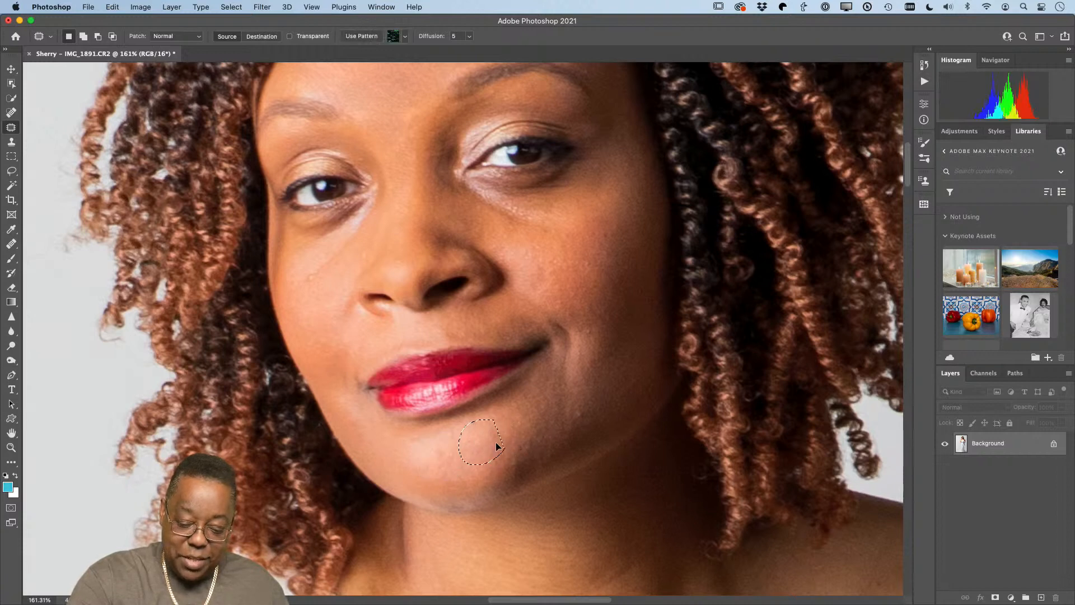
Patch the remaining bright and uneven spots on the chin below the lower lip to even out the skin.
key(super+d)
mouse_move(427, 477)
mouse_down()
mouse_move(455, 448)
mouse_move(480, 473)
mouse_up()
key(super+d)
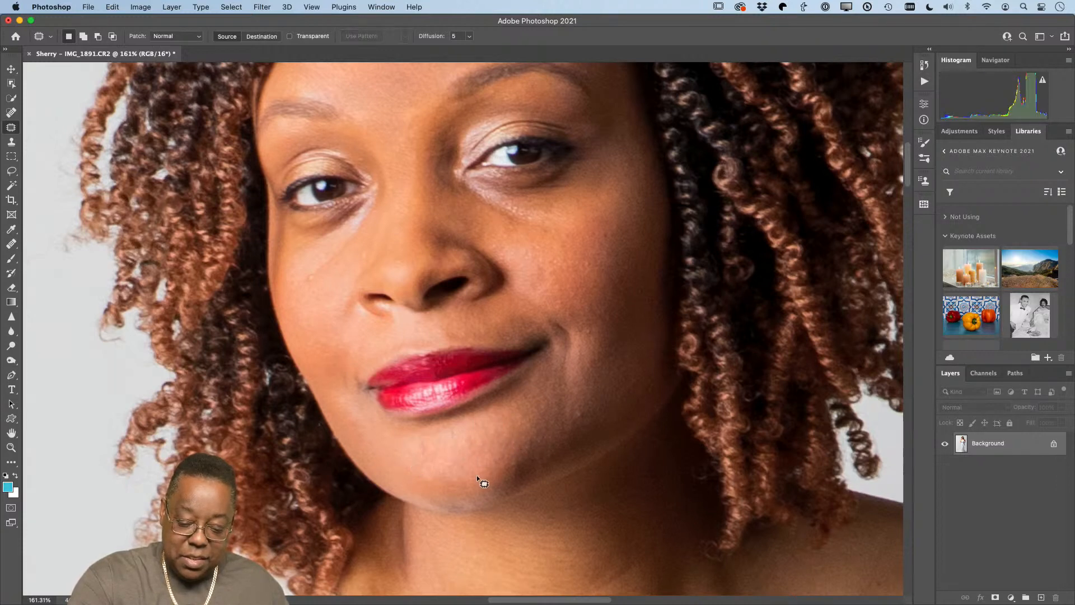
mouse_move(434, 440)
mouse_down()
mouse_move(442, 455)
mouse_move(424, 477)
mouse_up()
key(super+d)
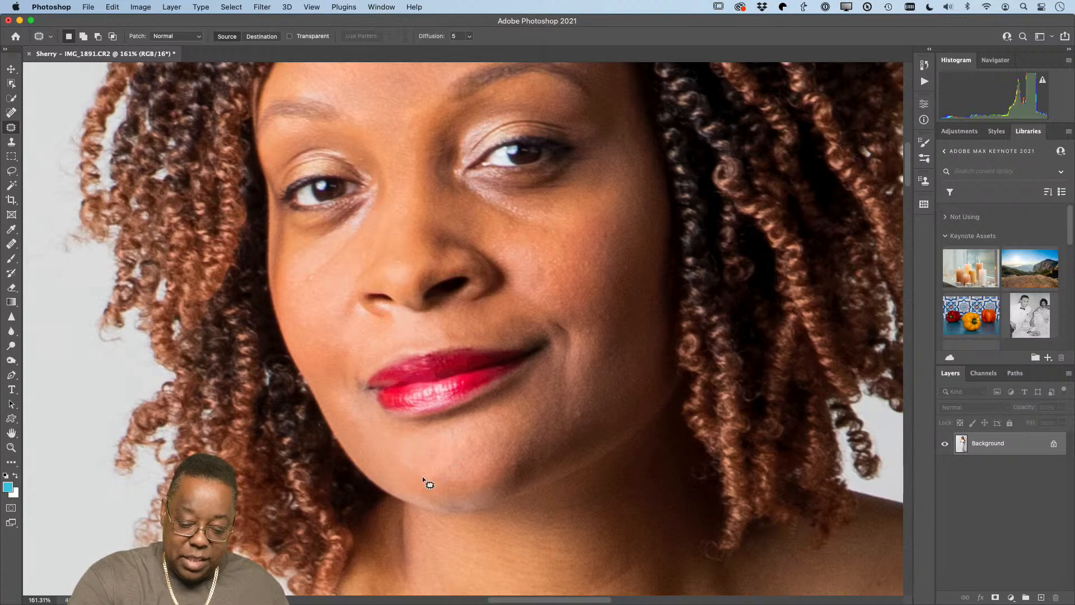
mouse_move(458, 430)
mouse_down()
mouse_move(464, 462)
mouse_move(482, 461)
mouse_move(478, 437)
mouse_up()
key(super+d)
mouse_move(476, 451)
mouse_down()
mouse_move(490, 466)
mouse_move(448, 457)
mouse_move(462, 476)
mouse_move(449, 441)
mouse_up()
key(super+d)
key(super+d)
drag(444, 456, 411, 457)
key(super+d)
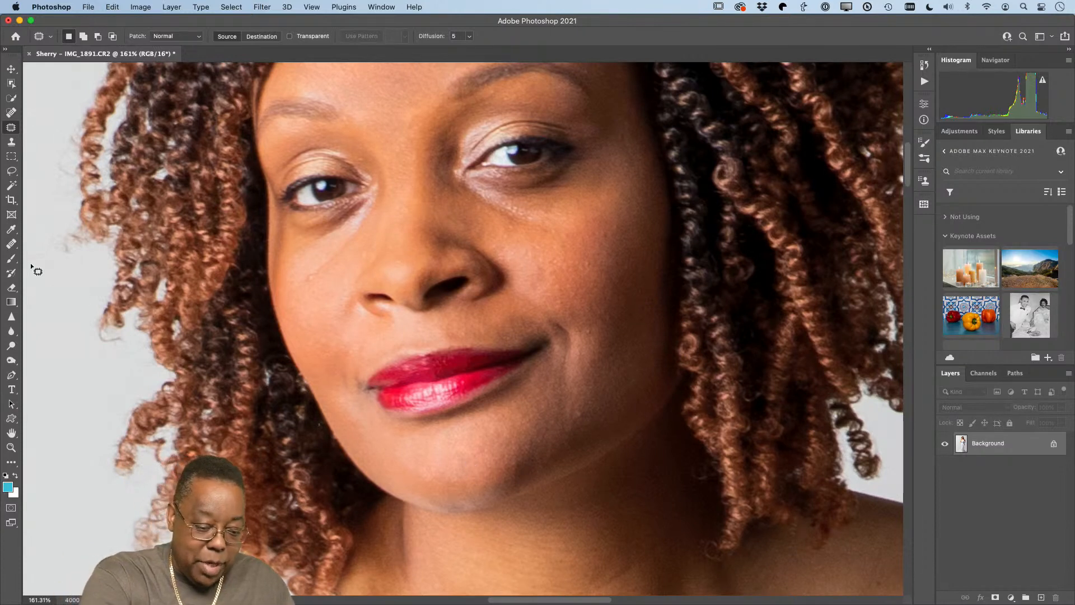
Sharpen both eyes and the lips with the Sharpen tool at 50% strength, reducing the brush size to 45.
click(13, 316)
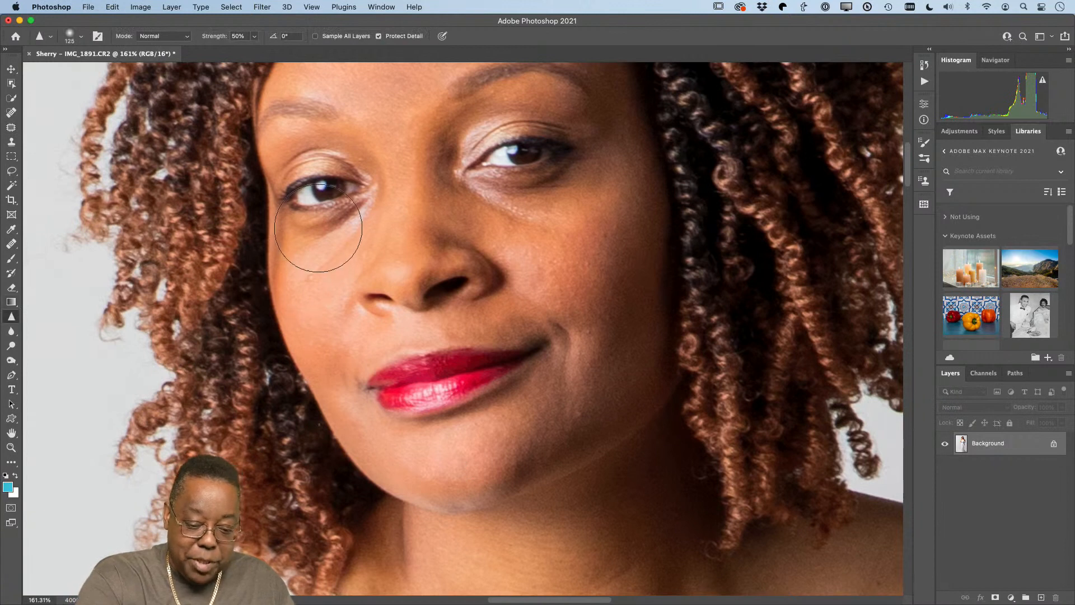
key(bracketleft)
key(bracketleft)
key(bracketleft)
key(bracketleft)
key(bracketleft)
key(bracketleft)
key(bracketleft)
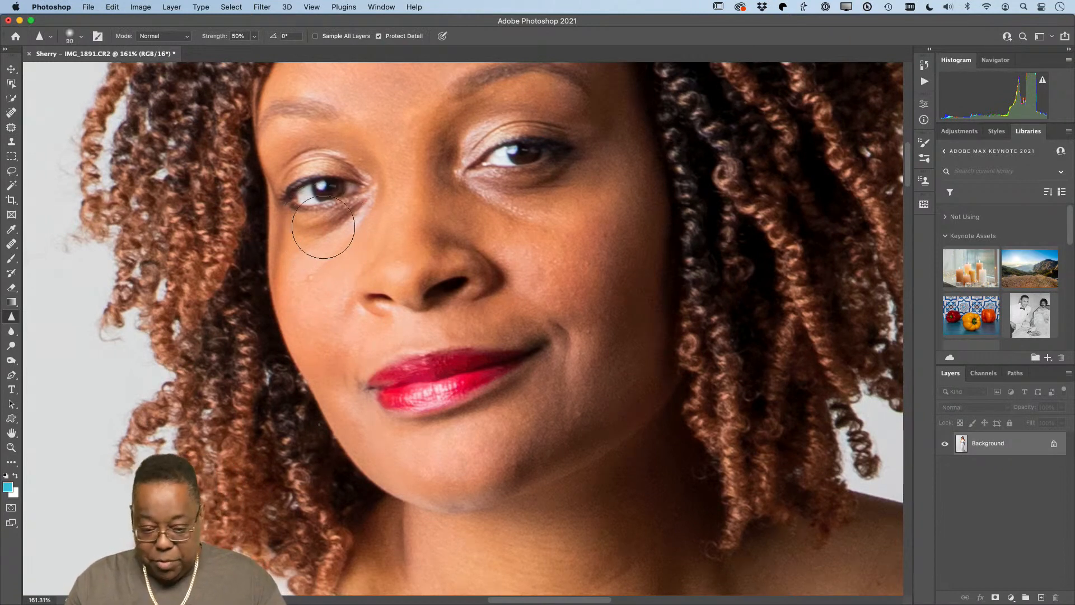
mouse_move(324, 227)
mouse_down()
mouse_move(328, 178)
mouse_move(305, 201)
mouse_move(325, 188)
mouse_up()
mouse_move(463, 173)
mouse_down()
mouse_move(549, 147)
mouse_move(518, 149)
mouse_up()
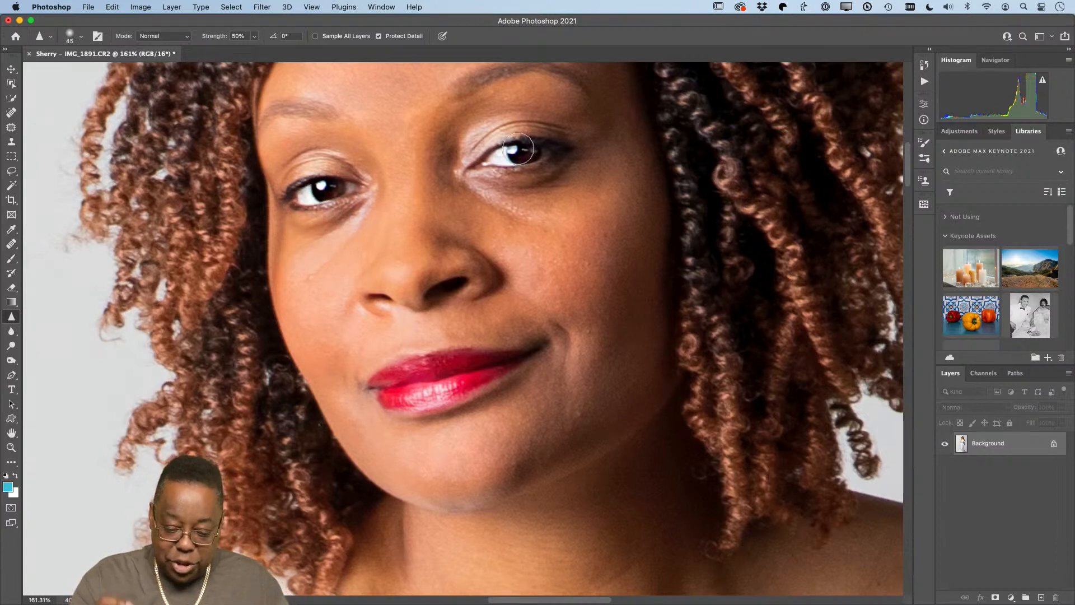
mouse_move(460, 371)
mouse_down()
mouse_move(420, 380)
mouse_move(467, 375)
mouse_move(386, 397)
mouse_up()
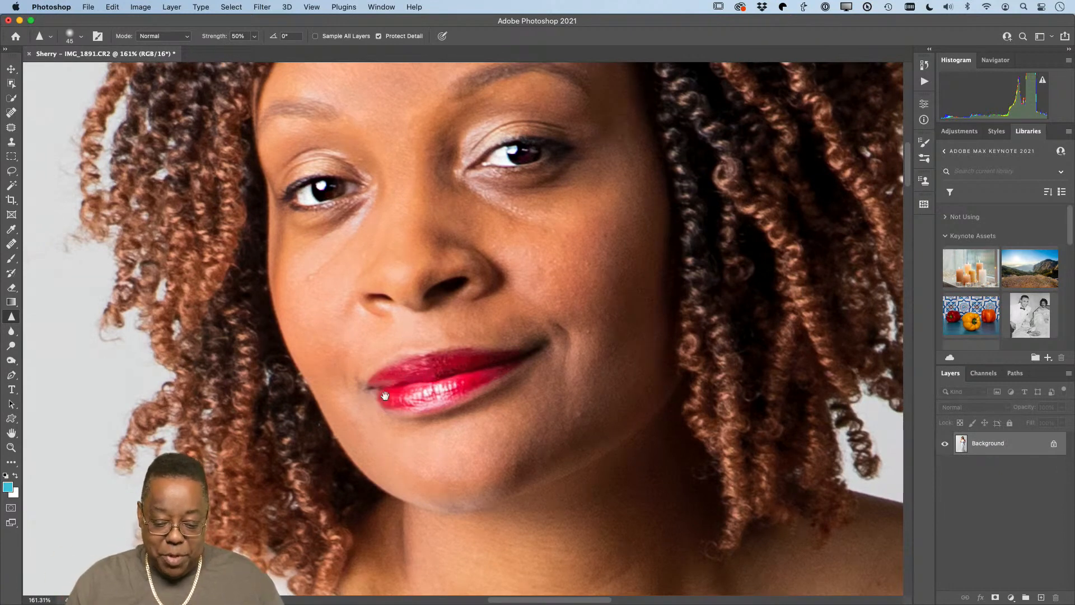
Patch the faint marks on the upper chest between the hair ends and the bare shoulder.
drag(557, 465, 518, 269)
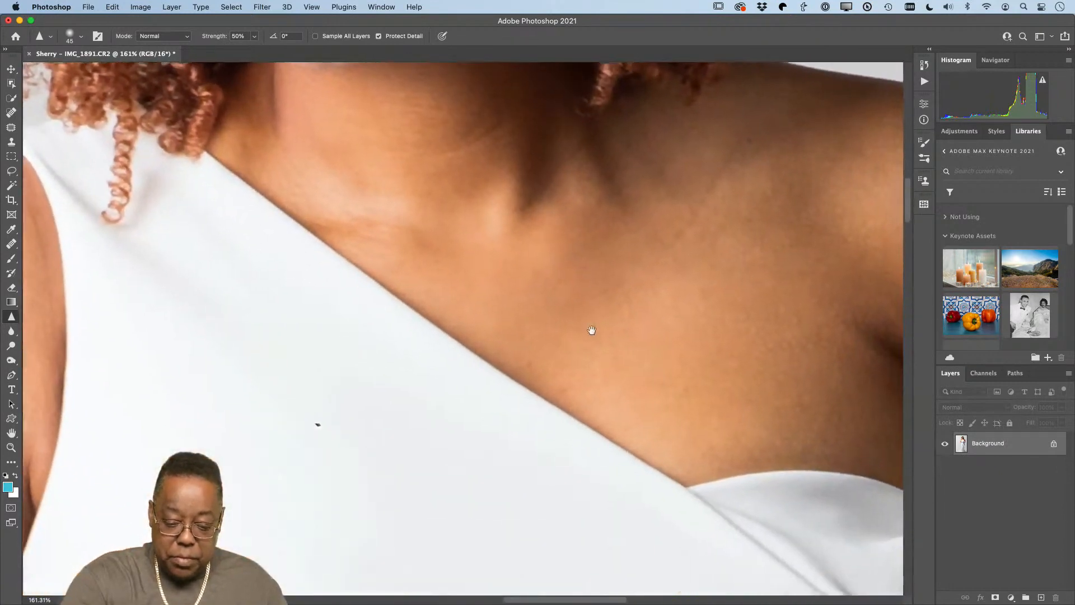
drag(595, 329, 533, 549)
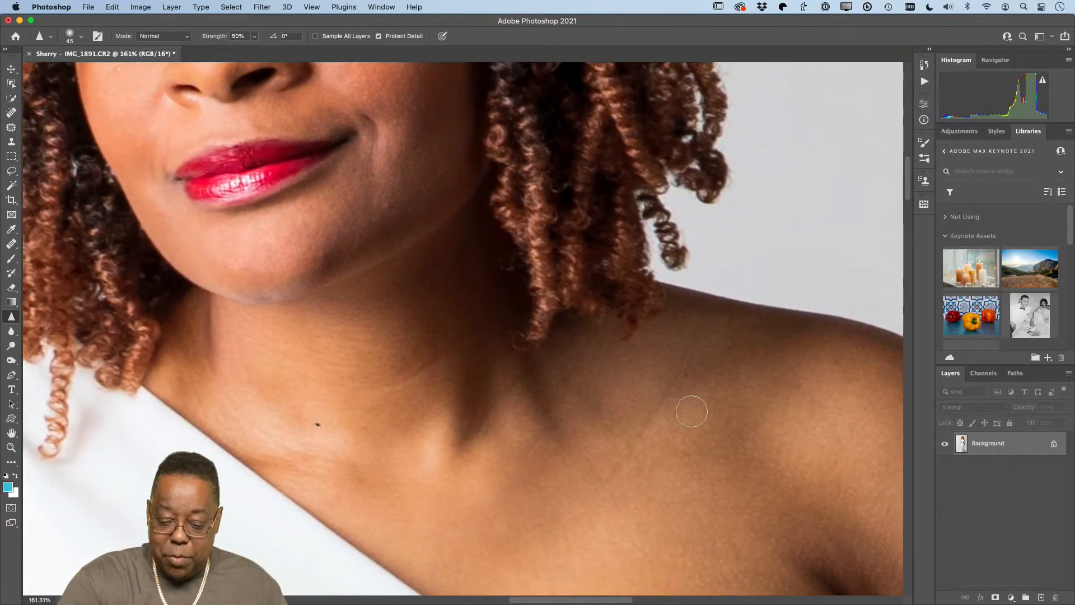
click(10, 127)
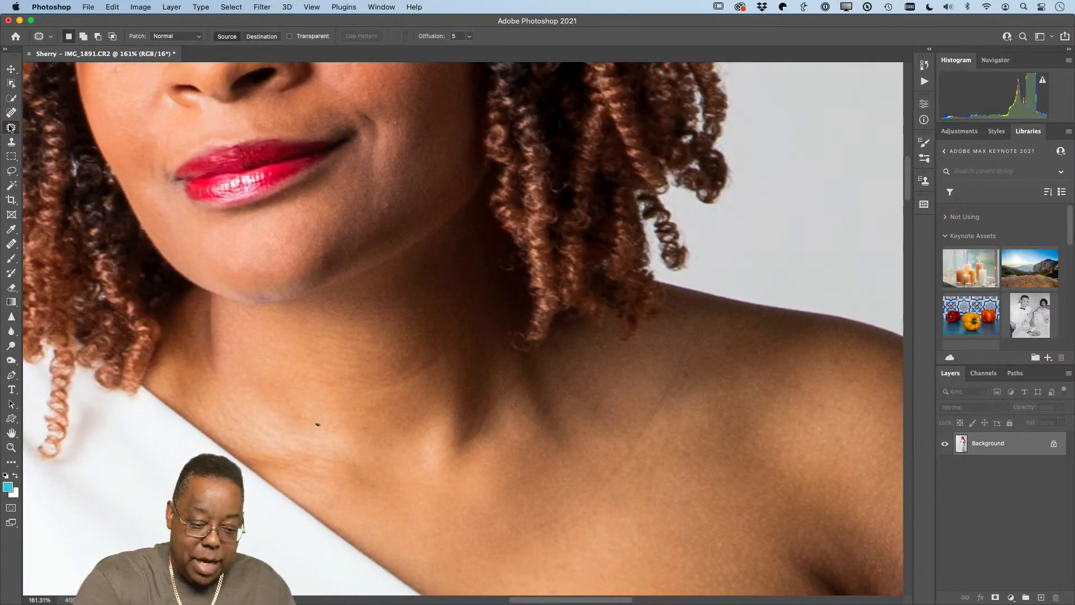
mouse_move(667, 391)
mouse_down()
mouse_move(602, 496)
mouse_move(642, 471)
mouse_move(689, 389)
mouse_move(695, 345)
mouse_move(712, 427)
mouse_up()
key(super+d)
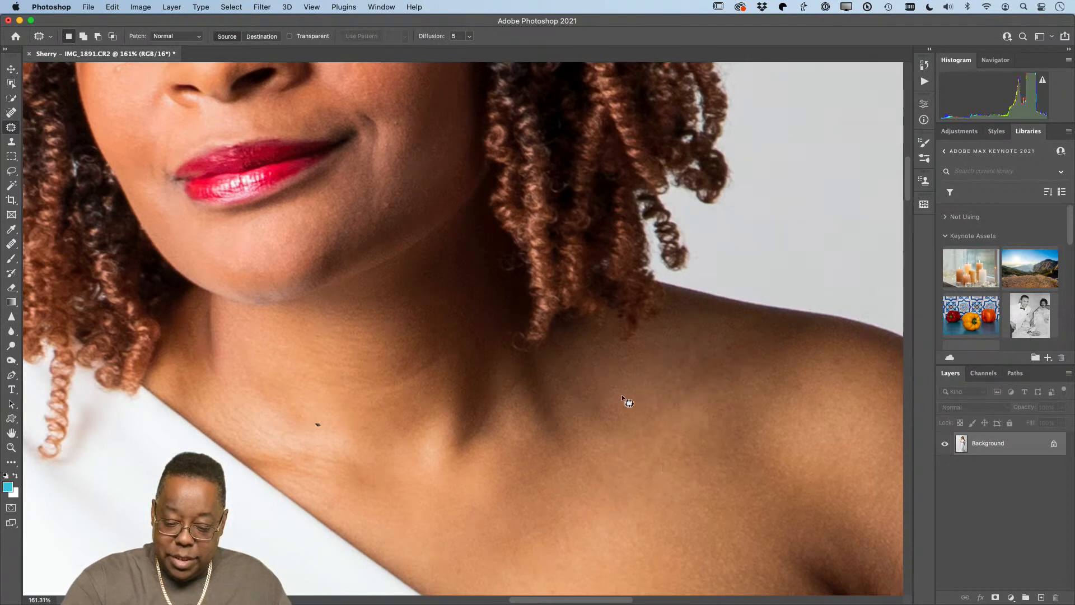
Patch the uneven skin beside the collarbone and the crease lines across the neck.
drag(612, 432, 619, 399)
drag(606, 413, 616, 450)
key(super+d)
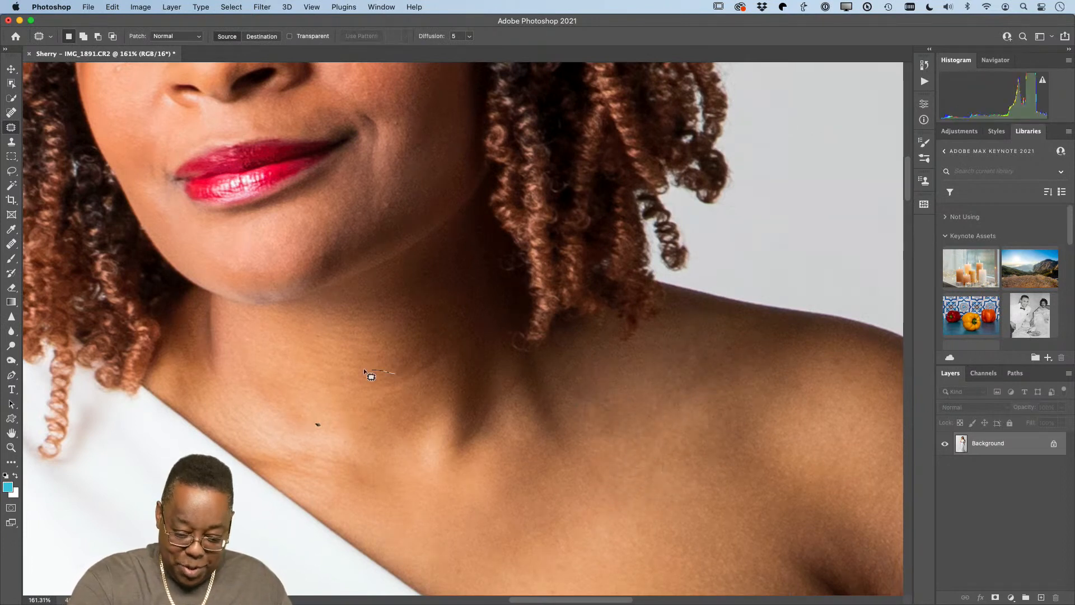
mouse_move(440, 354)
mouse_down()
mouse_move(396, 373)
mouse_move(393, 334)
mouse_up()
key(super+d)
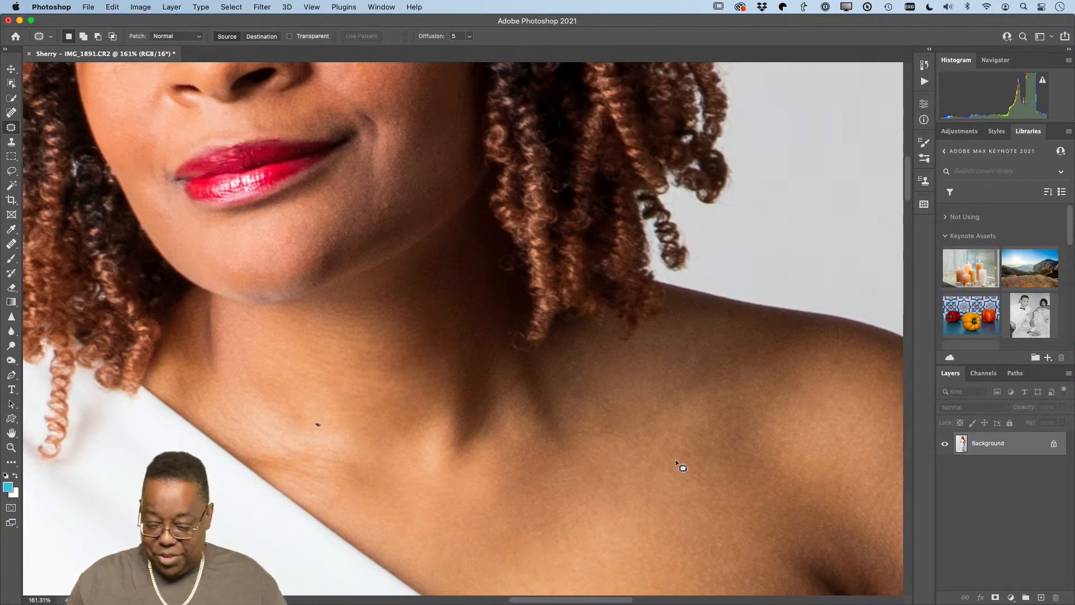
Patch the skin crease at the front of the armpit beside the bare shoulder.
drag(676, 460, 529, 347)
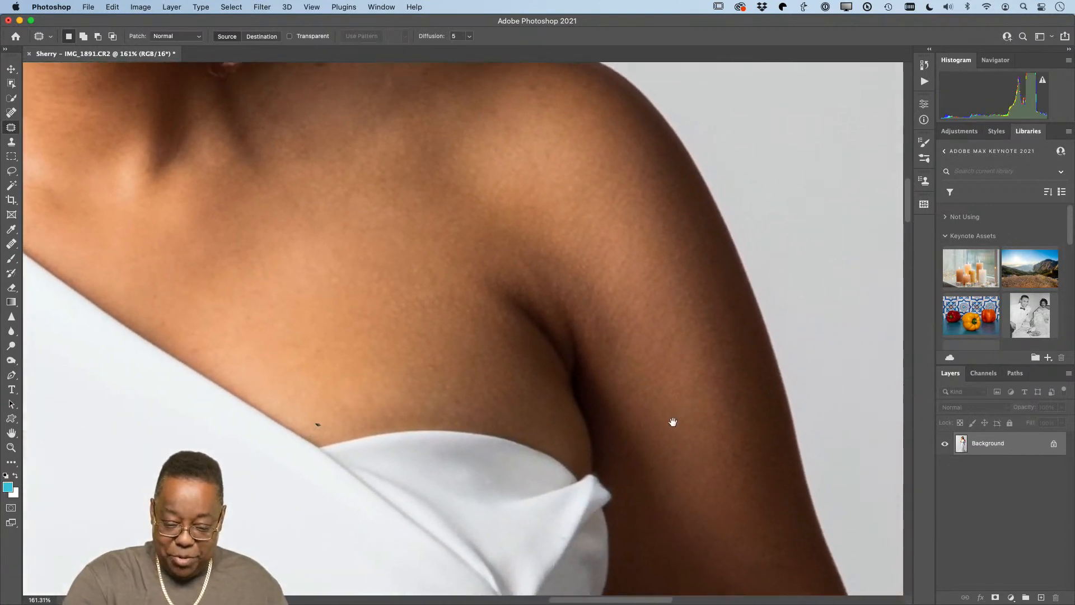
drag(673, 423, 666, 457)
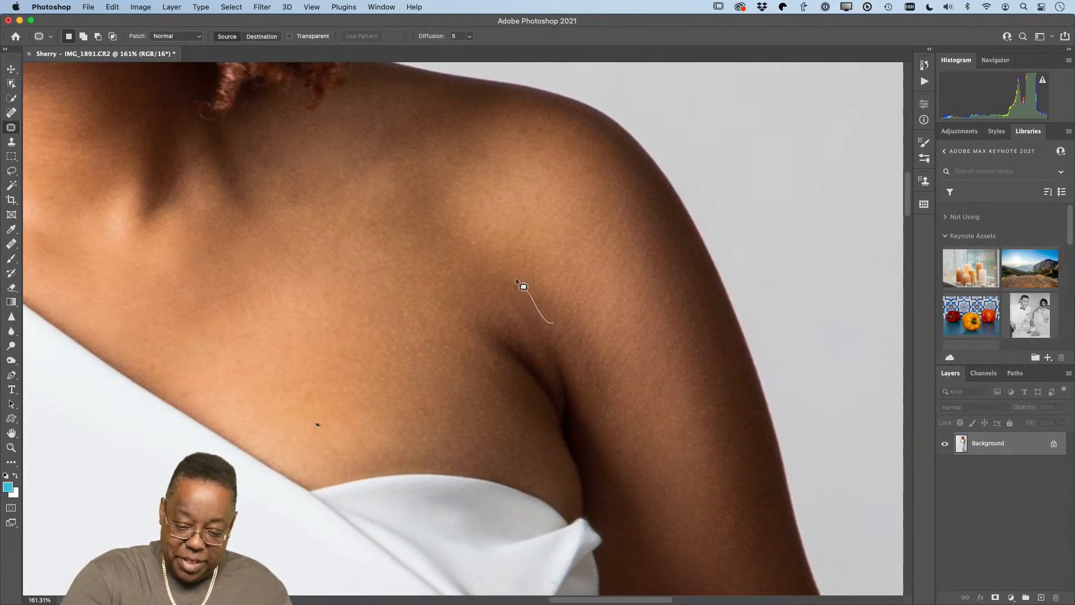
mouse_move(516, 278)
mouse_down()
mouse_move(506, 320)
mouse_move(551, 380)
mouse_move(571, 396)
mouse_move(585, 362)
mouse_up()
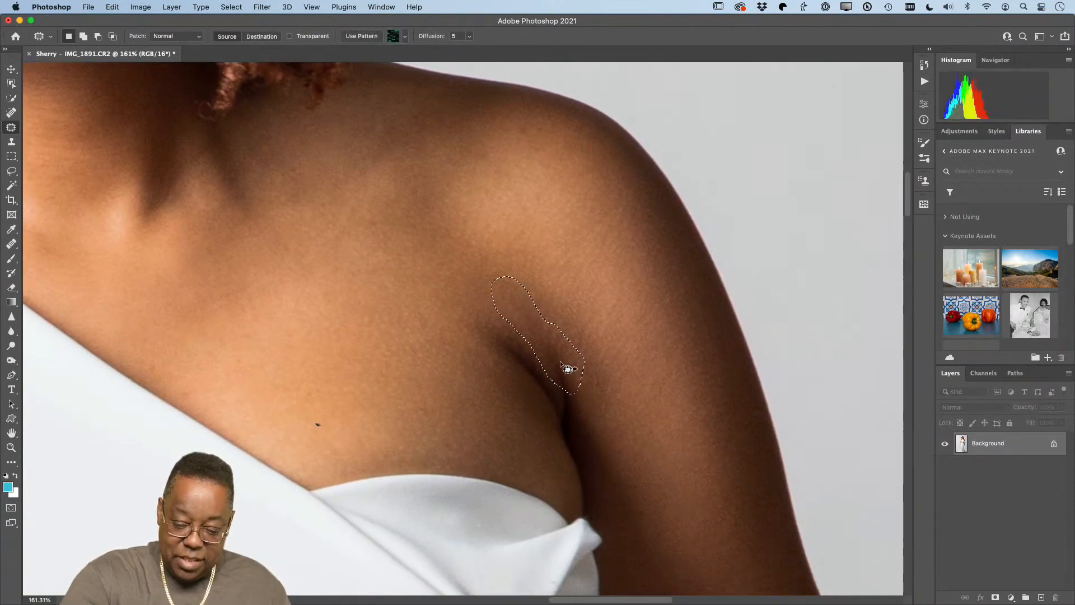
click(583, 339)
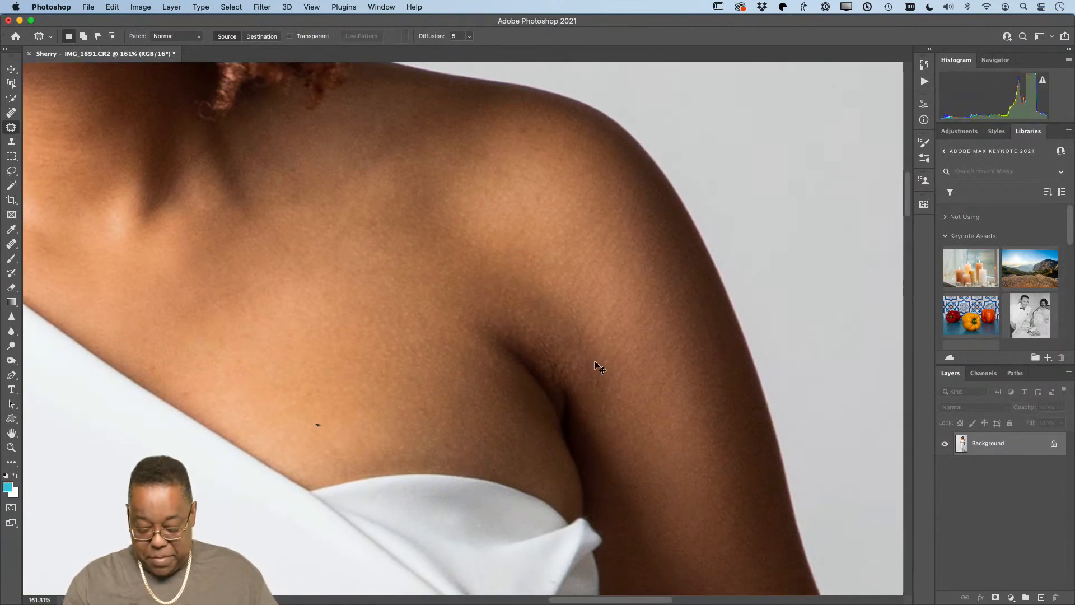
Patch the wrinkles on the skirt of the white dress around the thigh.
key(super+0)
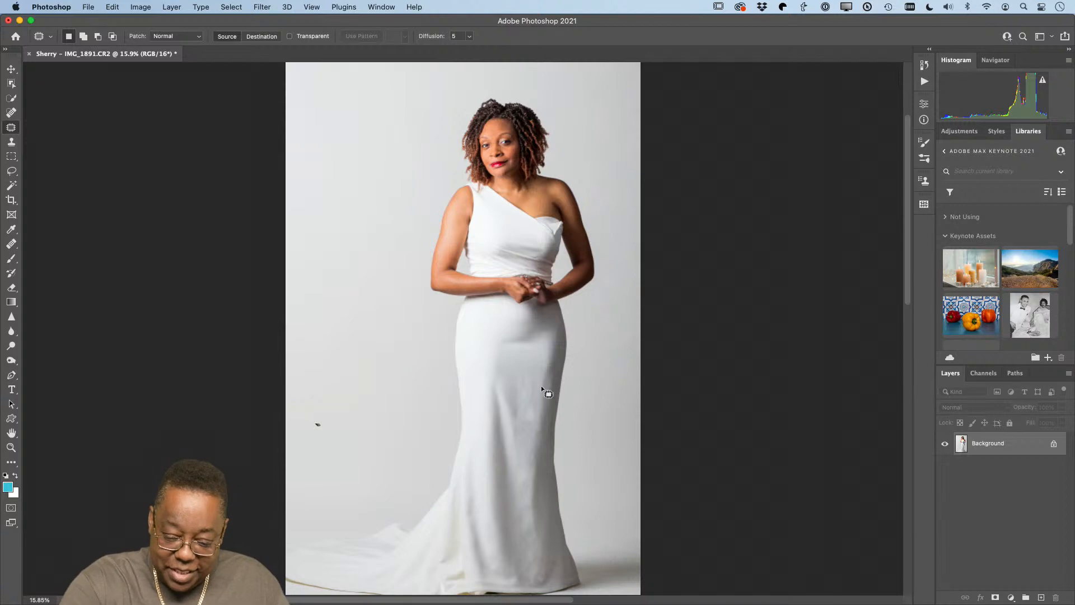
mouse_move(517, 371)
mouse_down()
mouse_move(529, 419)
mouse_move(534, 400)
mouse_move(516, 389)
mouse_move(533, 369)
mouse_up()
key(super+d)
mouse_move(525, 376)
mouse_down()
mouse_move(533, 357)
mouse_move(521, 428)
mouse_move(545, 360)
mouse_up()
key(super+d)
key(super+d)
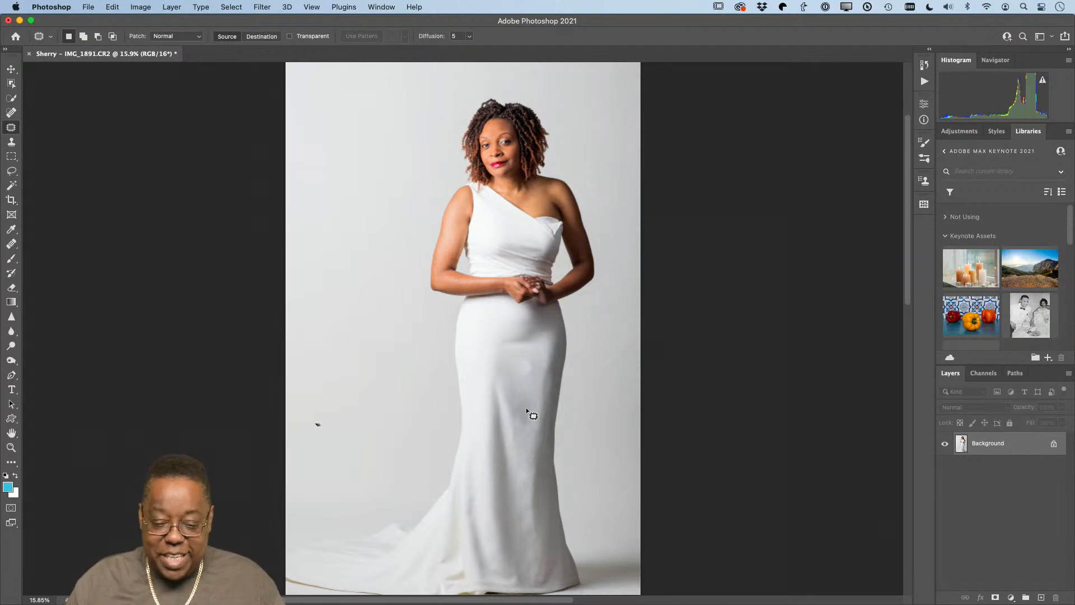
Run the Dodge/Burn action to add a Luminosity layer for shaping light on the upper body.
key(z)
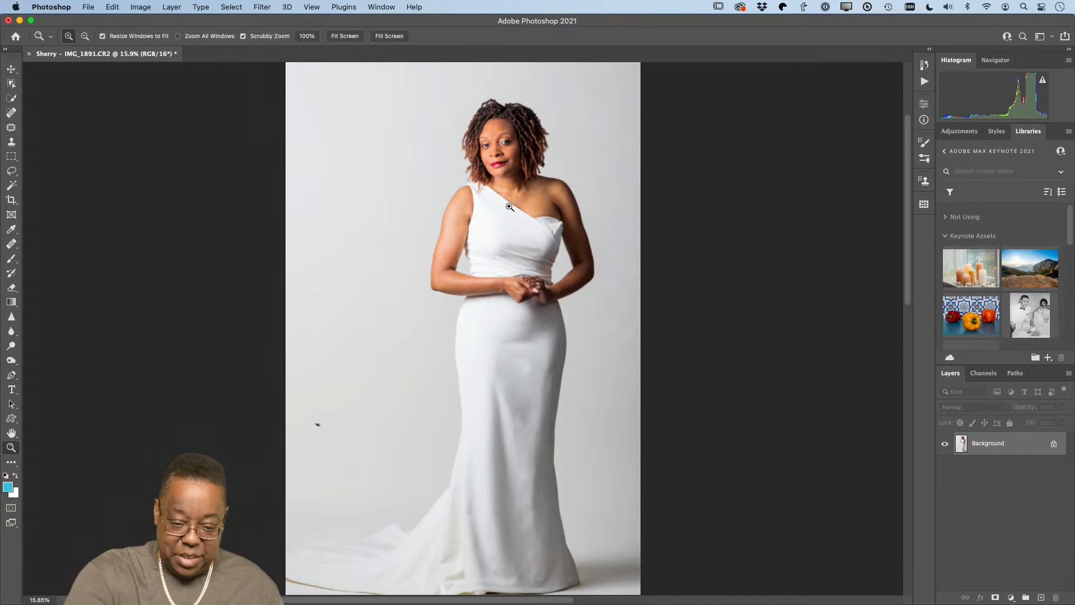
drag(514, 188, 555, 267)
key(j)
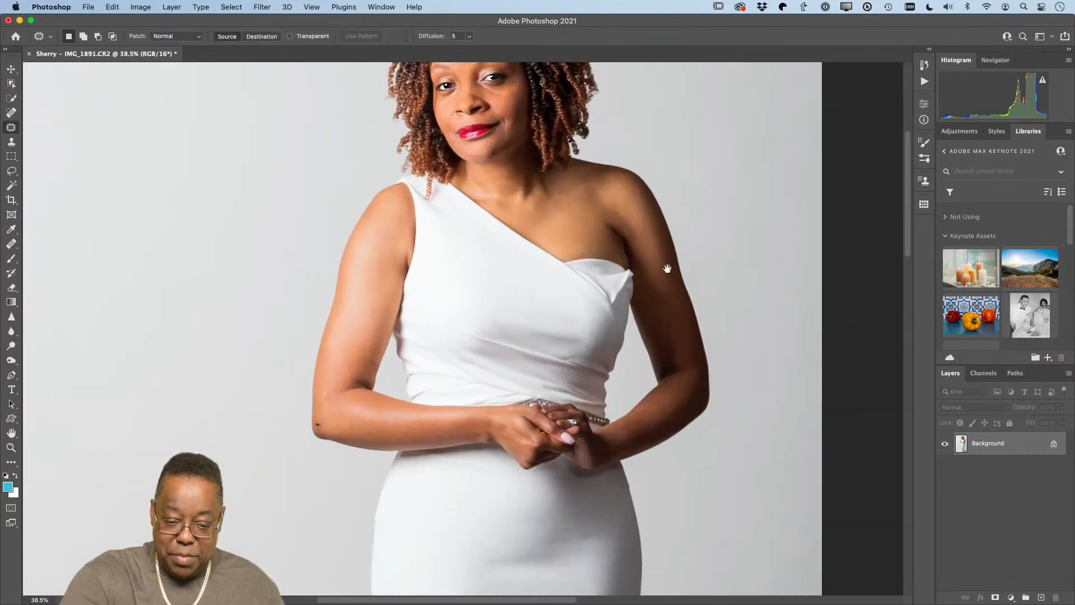
drag(667, 269, 628, 401)
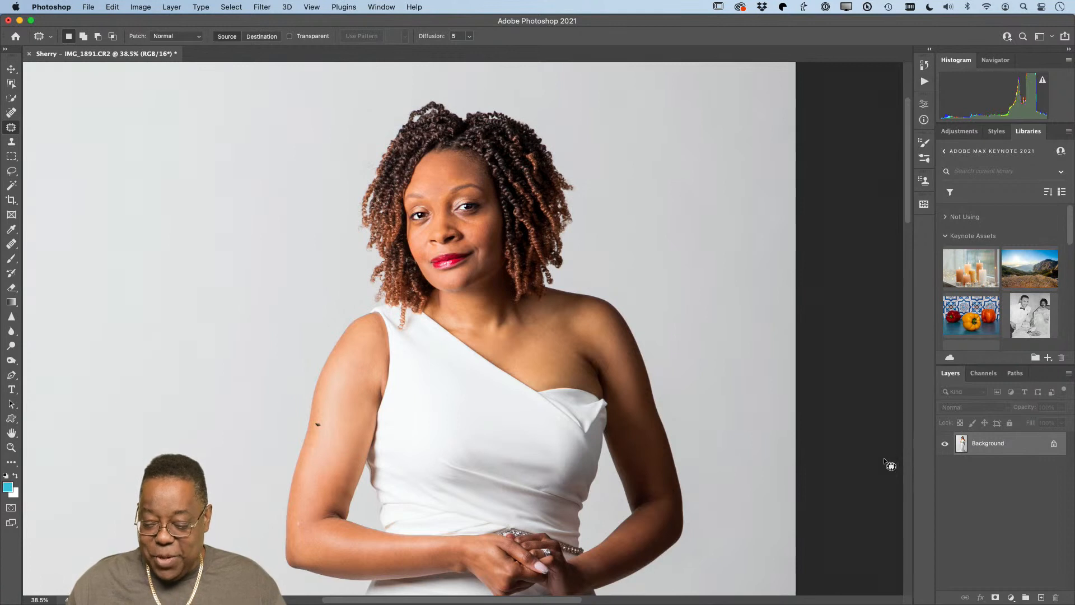
click(924, 82)
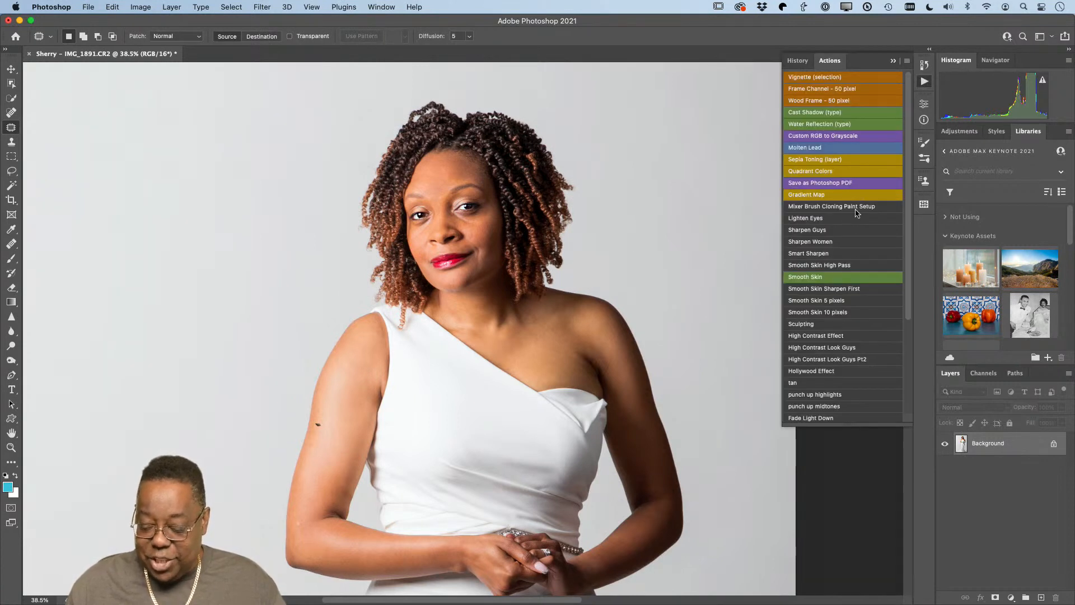
scroll(830, 297, down, 4)
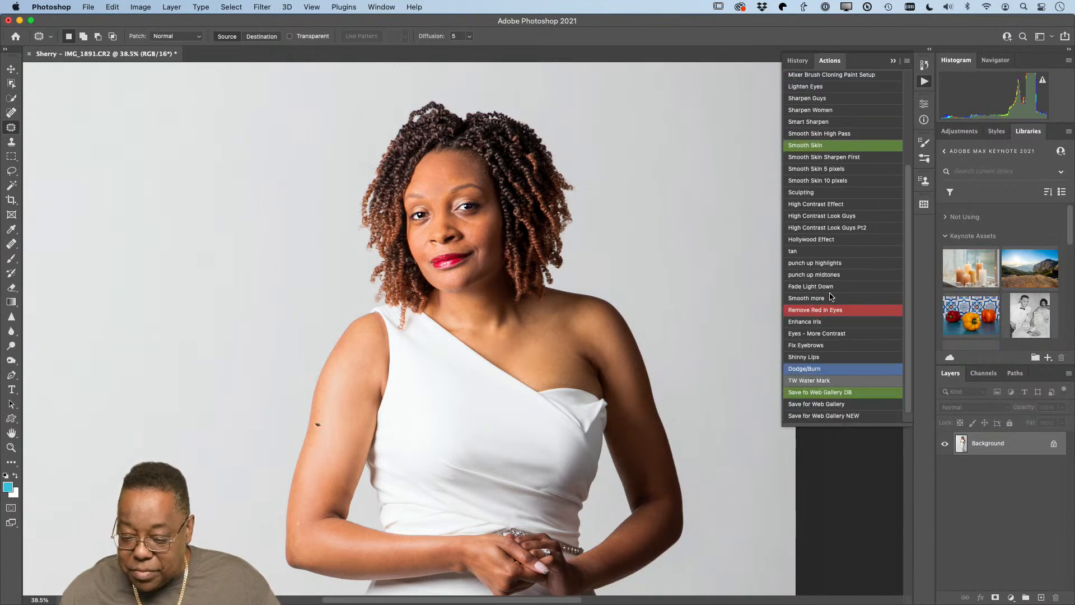
click(807, 369)
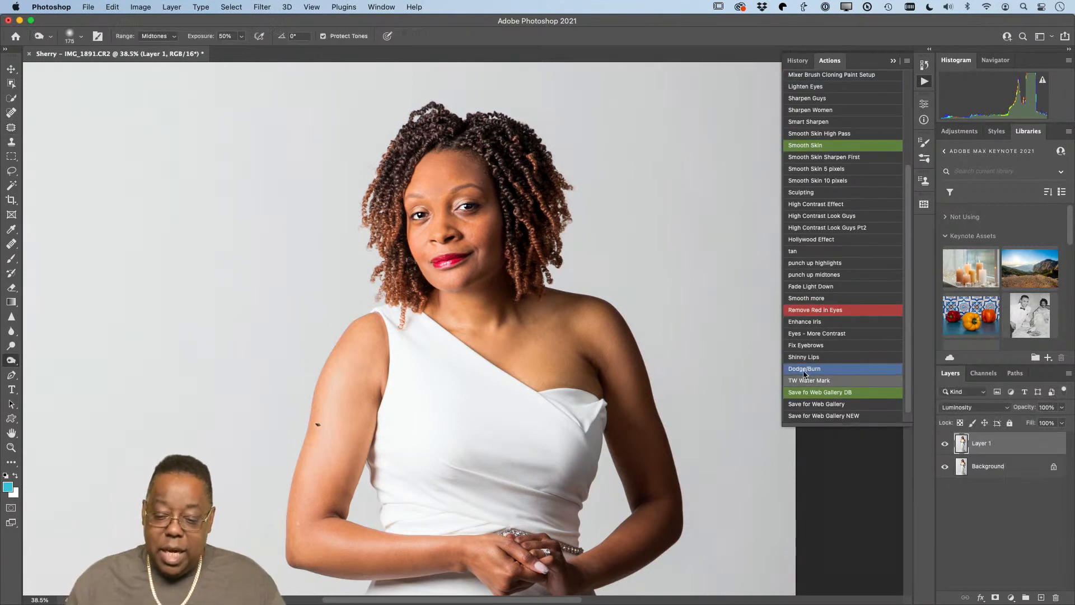
click(893, 60)
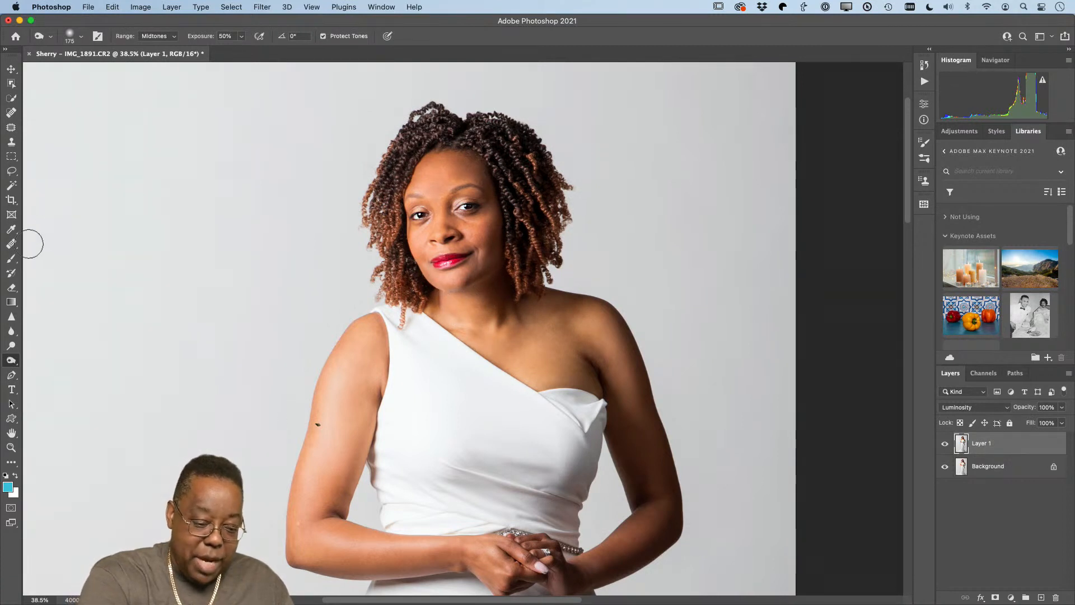
Dodge both arms and the chest with a size 175 brush, Midtones range and 50% exposure.
click(12, 346)
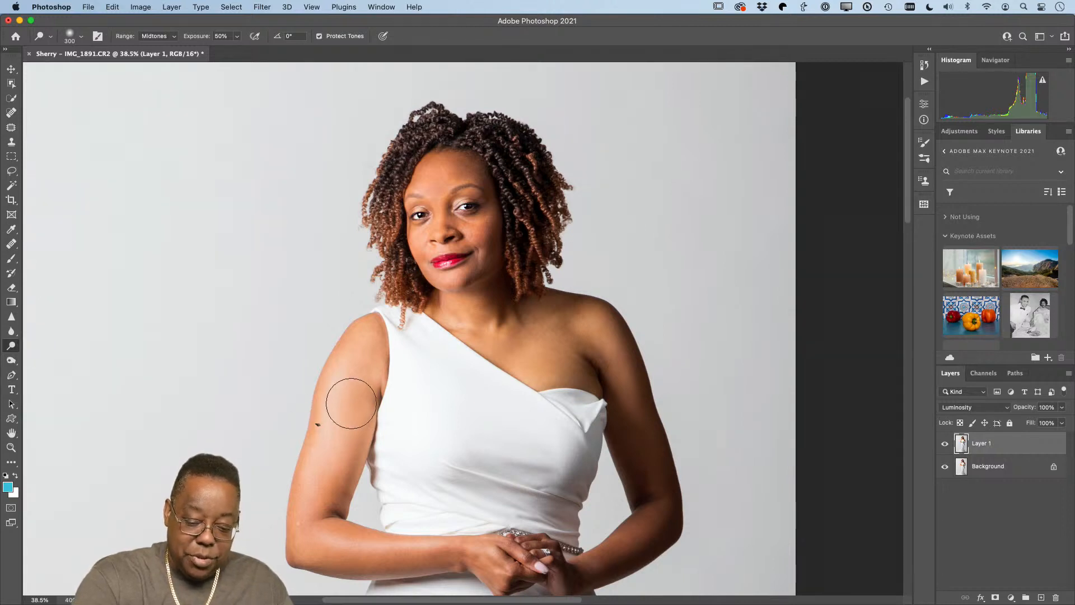
key(bracketleft)
key(bracketleft)
key(bracketleft)
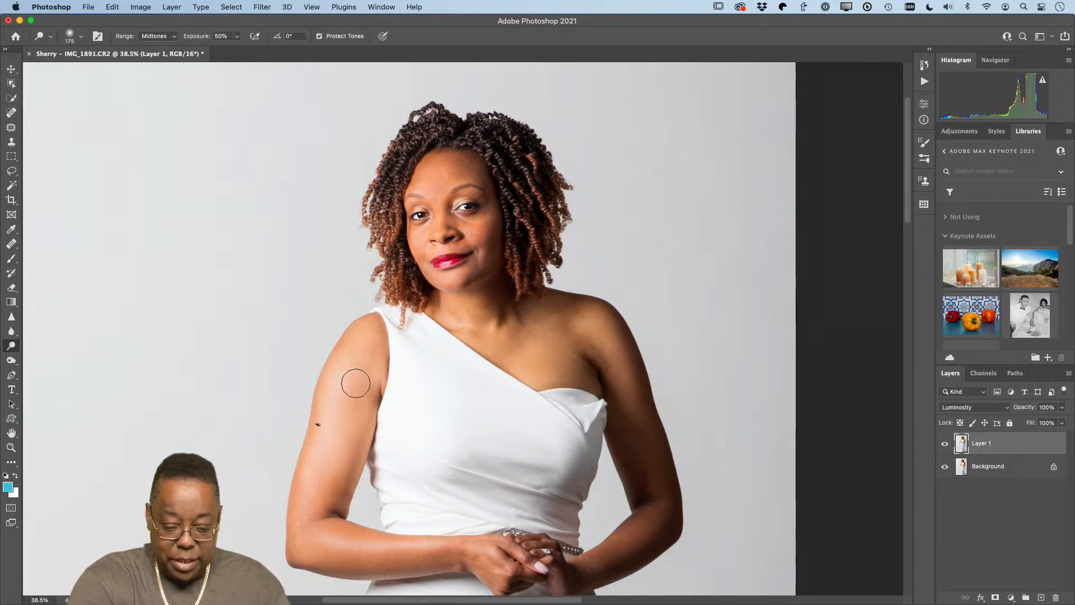
mouse_move(362, 333)
mouse_down()
mouse_move(307, 528)
mouse_move(417, 553)
mouse_move(468, 549)
mouse_up()
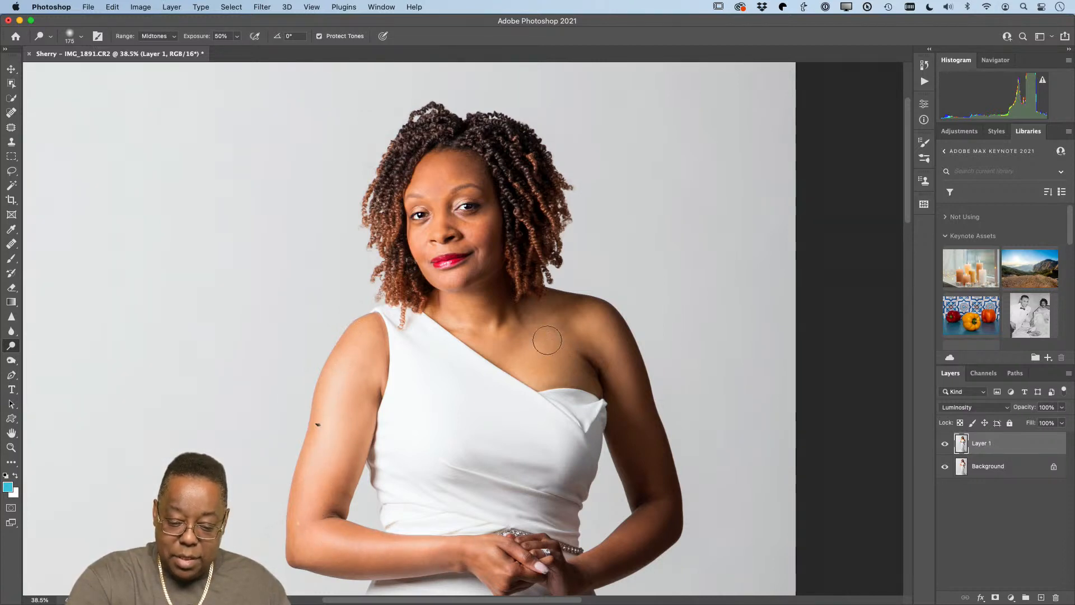
mouse_move(546, 341)
mouse_down()
mouse_move(509, 381)
mouse_move(557, 374)
mouse_move(611, 338)
mouse_move(578, 318)
mouse_move(605, 333)
mouse_move(631, 390)
mouse_move(663, 515)
mouse_move(633, 531)
mouse_move(594, 577)
mouse_move(647, 527)
mouse_move(600, 565)
mouse_up()
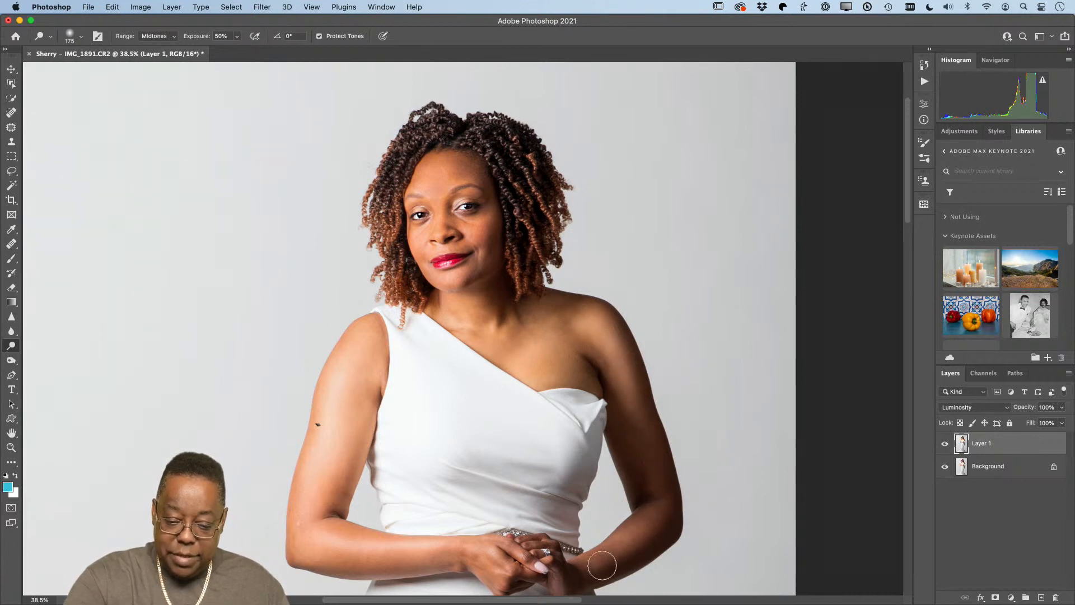
Dodge the highlights on the face, chest and hands, and hide the dodge layer to compare.
mouse_move(475, 207)
mouse_down()
mouse_move(458, 212)
mouse_move(474, 193)
mouse_move(474, 207)
mouse_move(407, 218)
mouse_up()
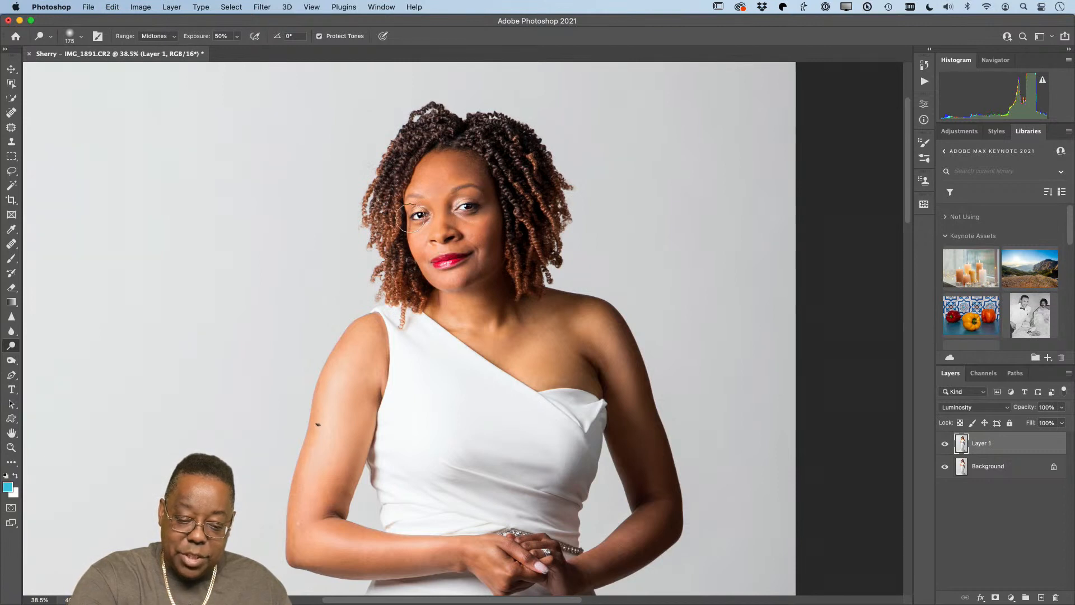
mouse_move(457, 184)
mouse_down()
mouse_move(417, 192)
mouse_move(469, 211)
mouse_move(450, 178)
mouse_move(414, 189)
mouse_move(496, 247)
mouse_move(471, 223)
mouse_move(487, 269)
mouse_move(452, 285)
mouse_move(488, 329)
mouse_move(490, 307)
mouse_move(451, 311)
mouse_move(491, 335)
mouse_move(454, 322)
mouse_move(556, 397)
mouse_move(537, 352)
mouse_move(533, 383)
mouse_up()
mouse_move(443, 538)
mouse_down()
mouse_move(316, 552)
mouse_move(493, 549)
mouse_up()
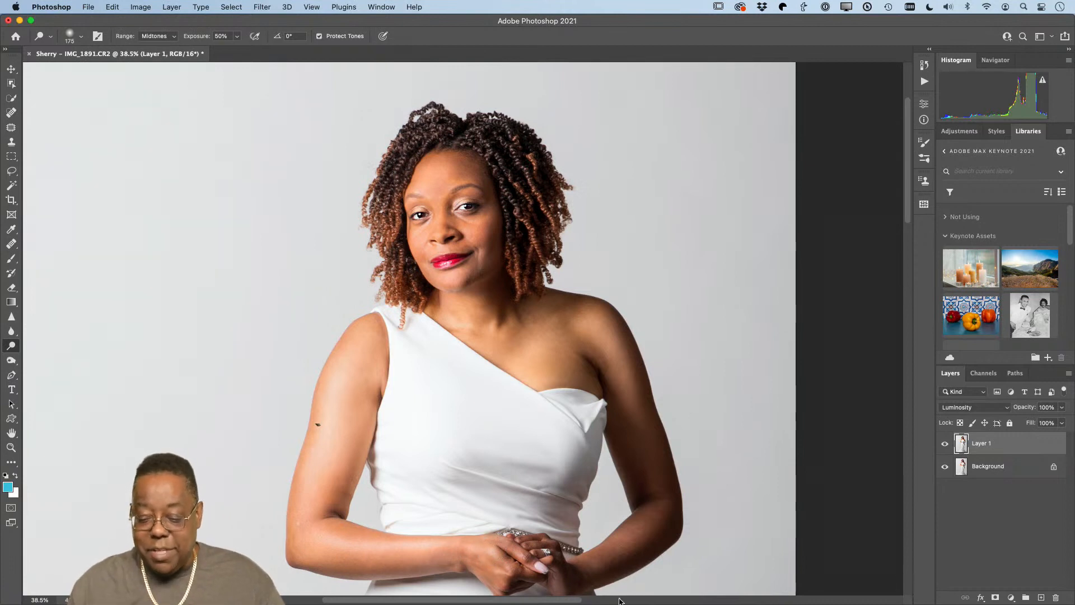
click(945, 444)
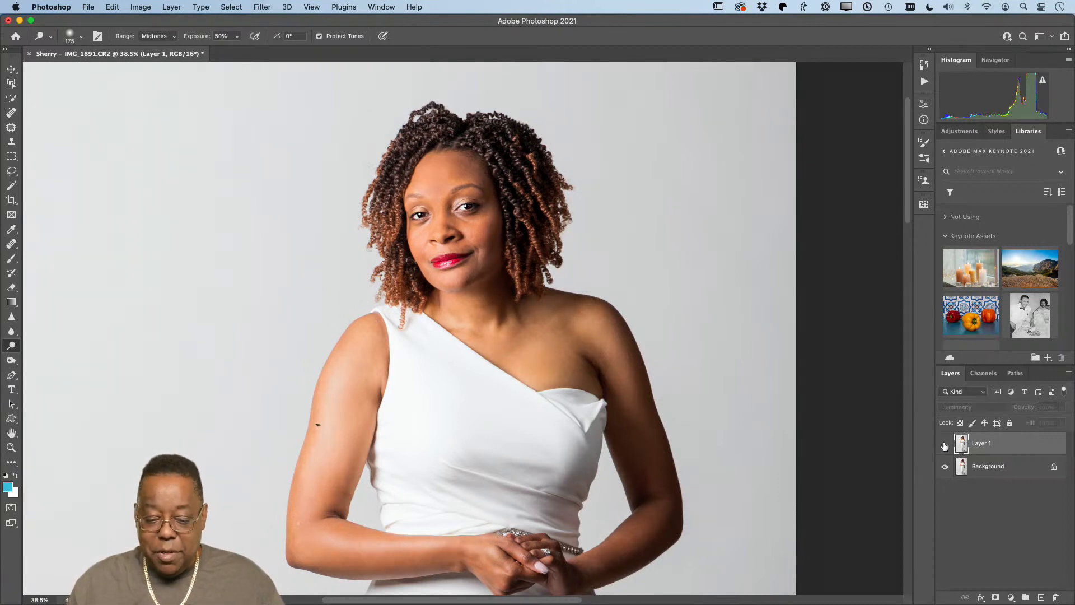
Toggle the dodge layer's visibility repeatedly to compare the portrait with and without the dodging, leaving the layer shown.
click(944, 444)
click(945, 444)
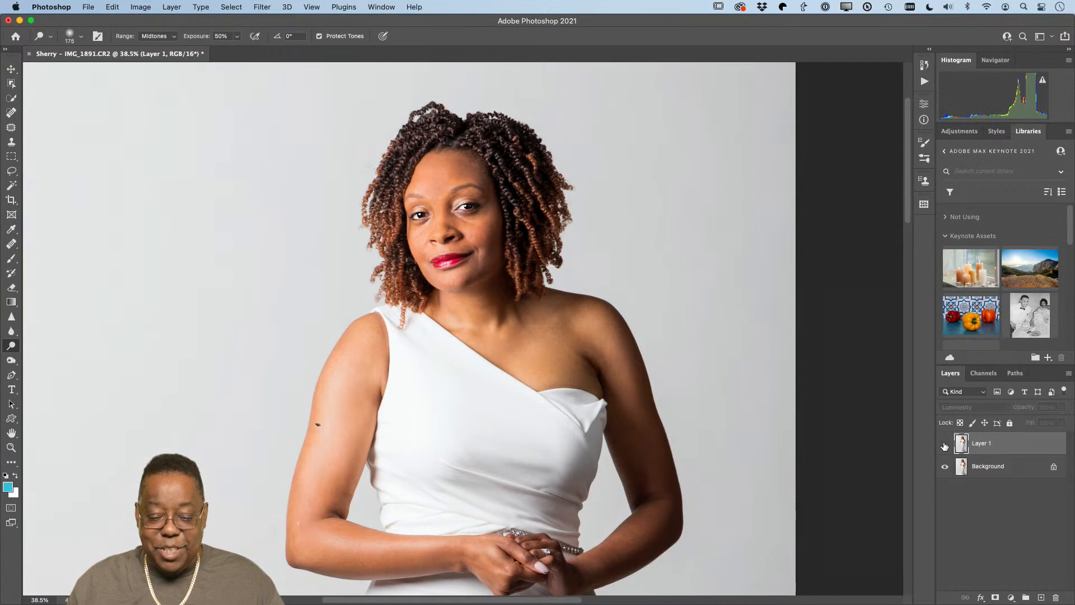
click(945, 444)
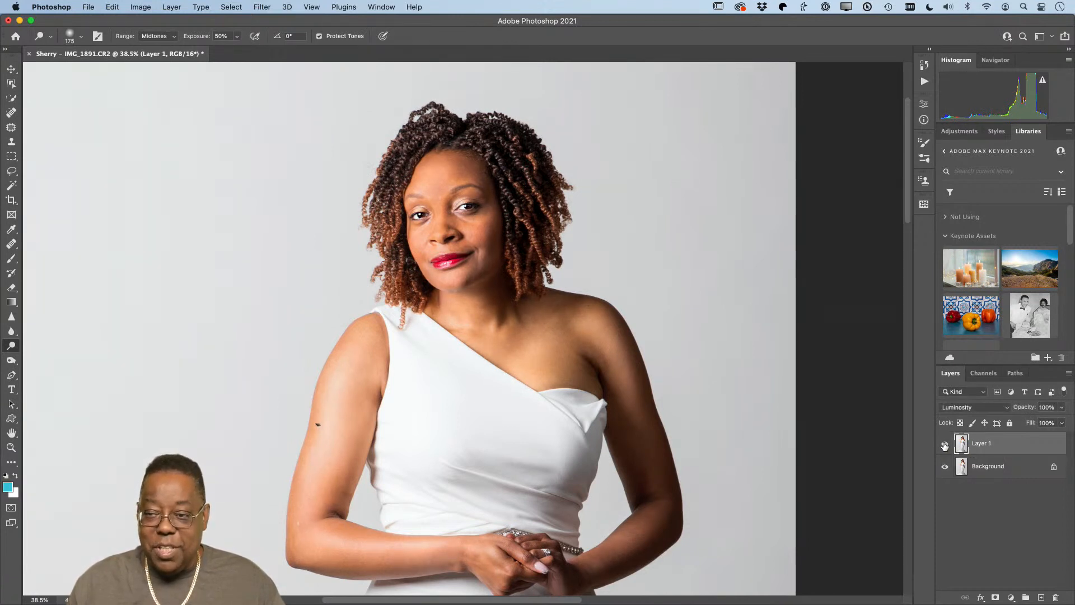
click(945, 444)
click(945, 444)
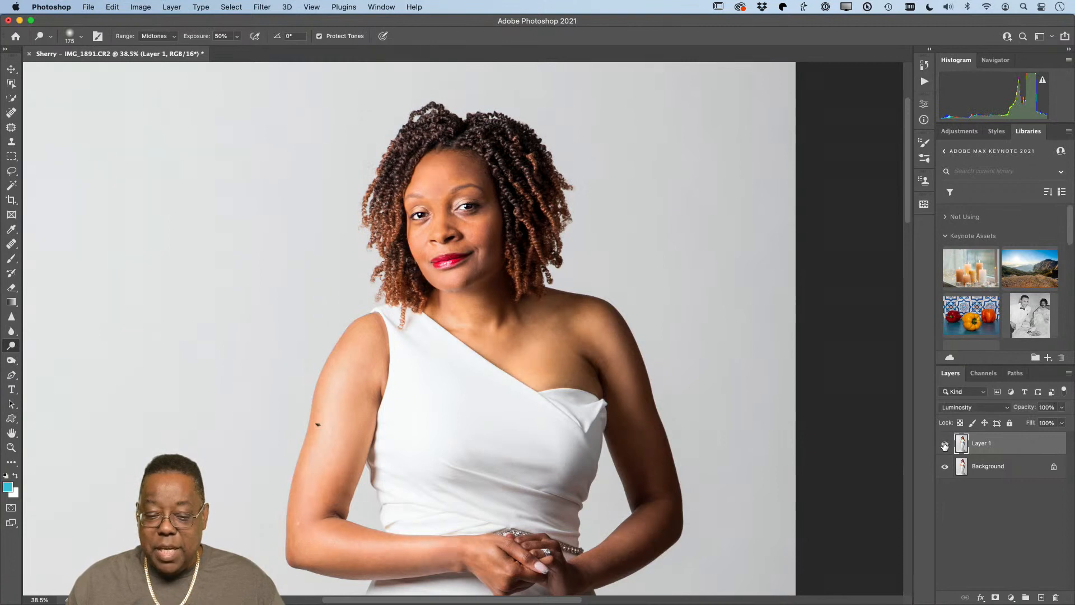
click(945, 444)
click(945, 444)
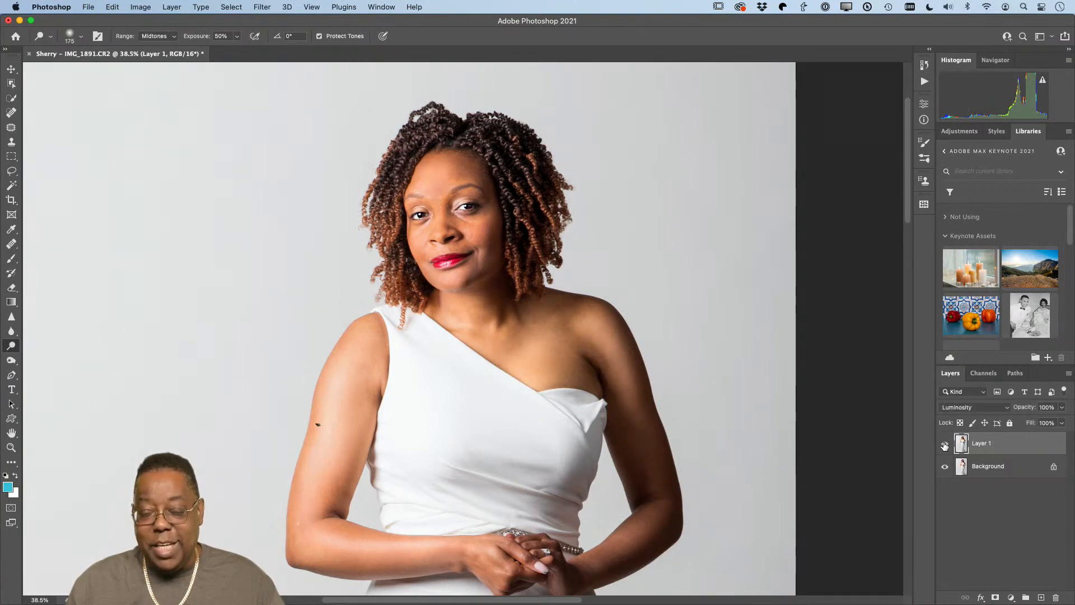
click(945, 444)
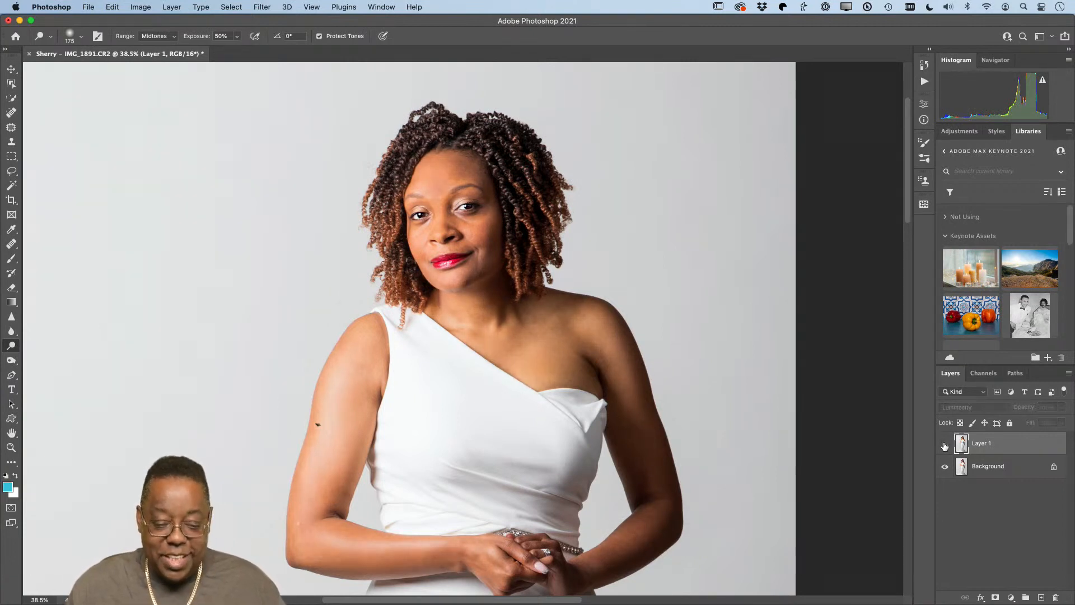
click(945, 445)
click(945, 444)
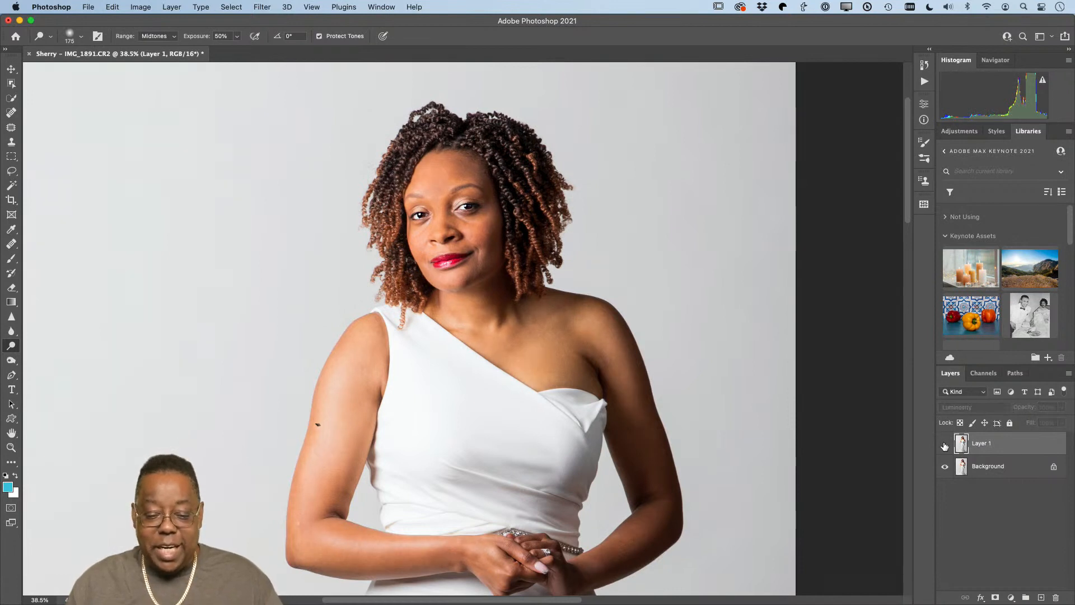
click(945, 445)
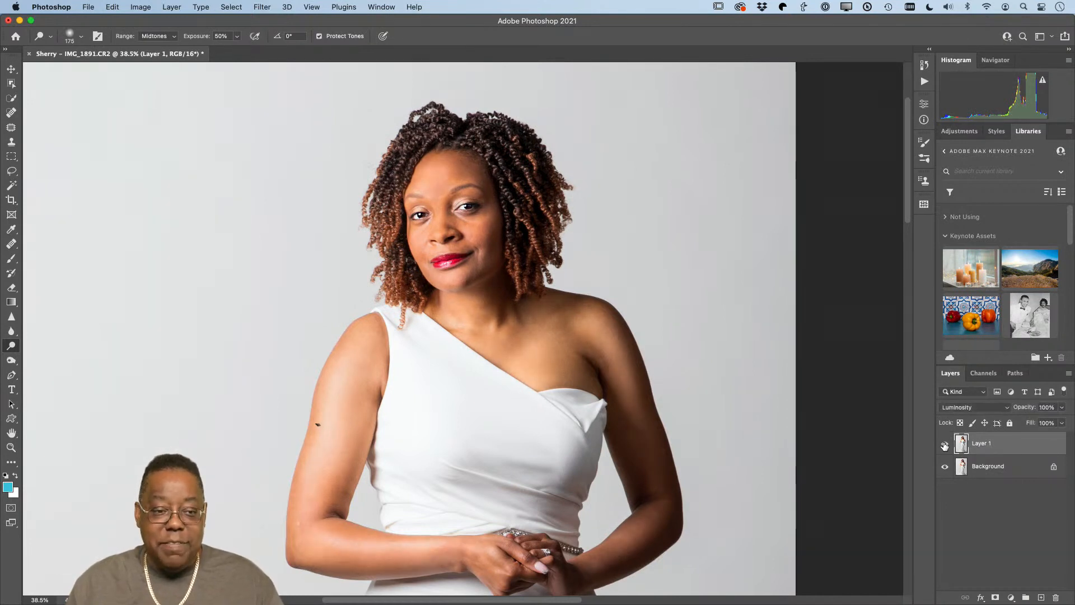
click(945, 444)
click(945, 445)
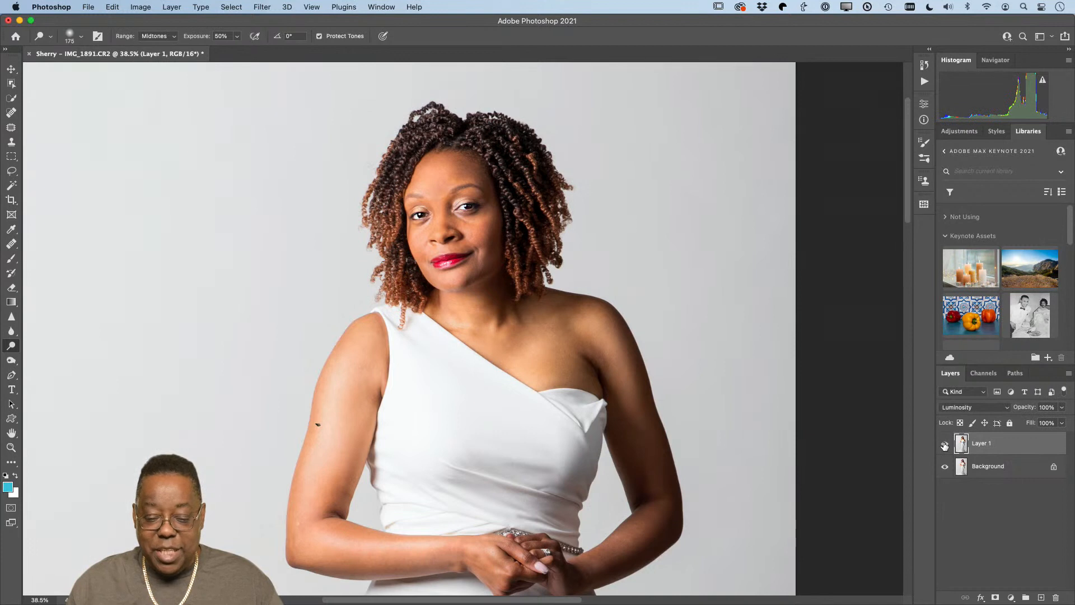
click(945, 444)
click(945, 445)
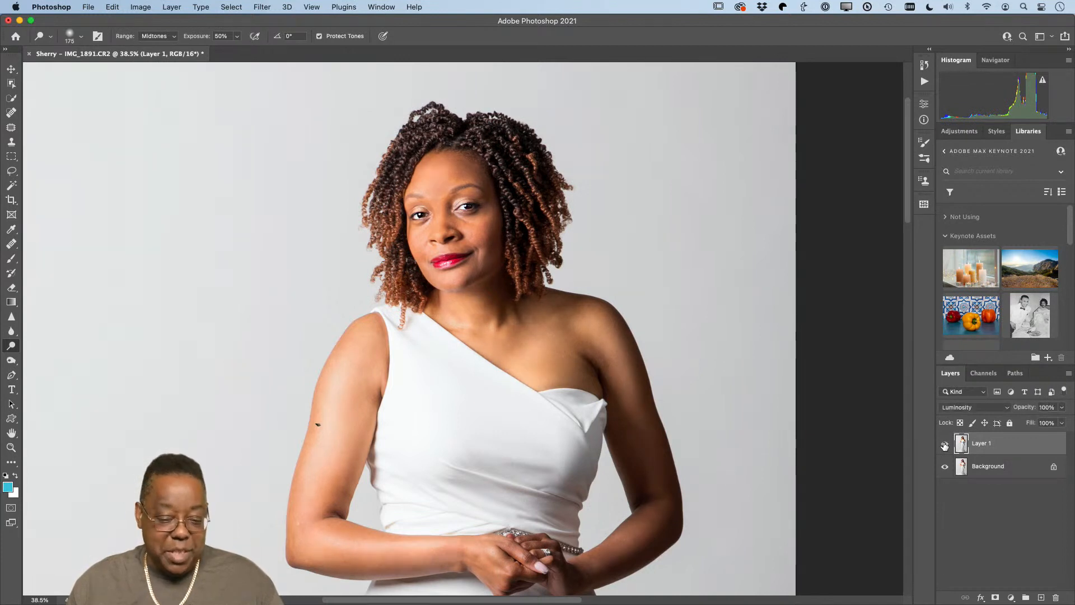
click(945, 445)
click(945, 445)
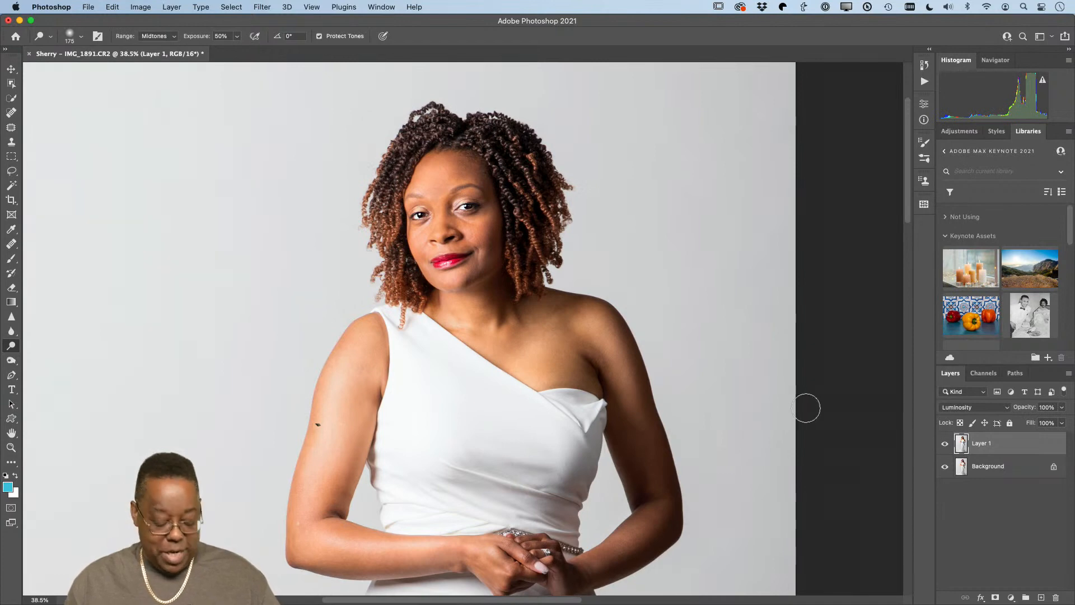
Save the retouched white-dress portrait and return to the Library grid in Lightroom Classic.
scroll(806, 409, left, 4)
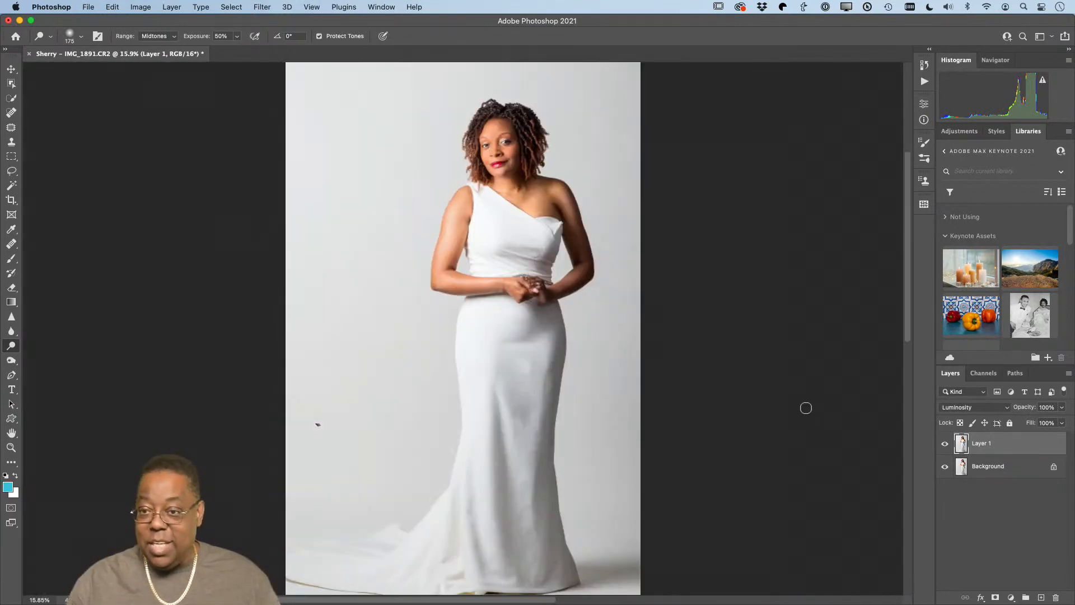
key(super+0)
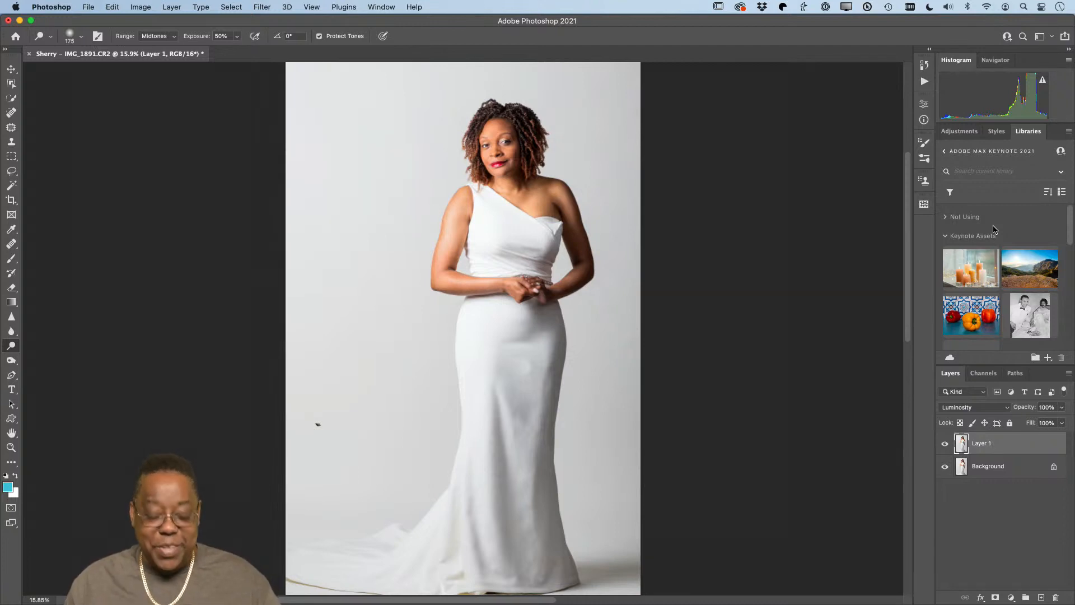
key(super+s)
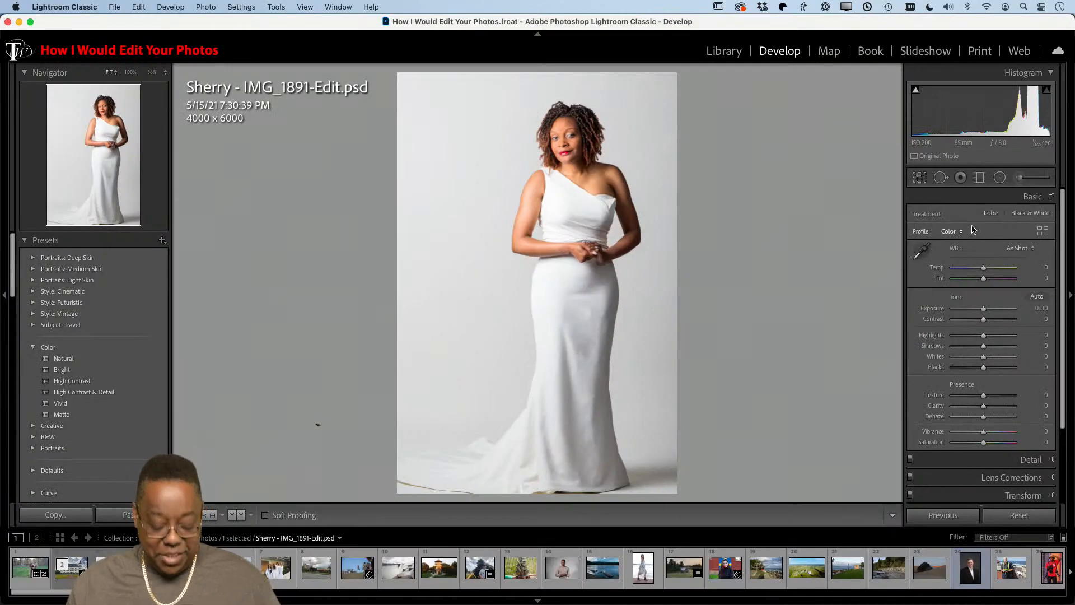
key(g)
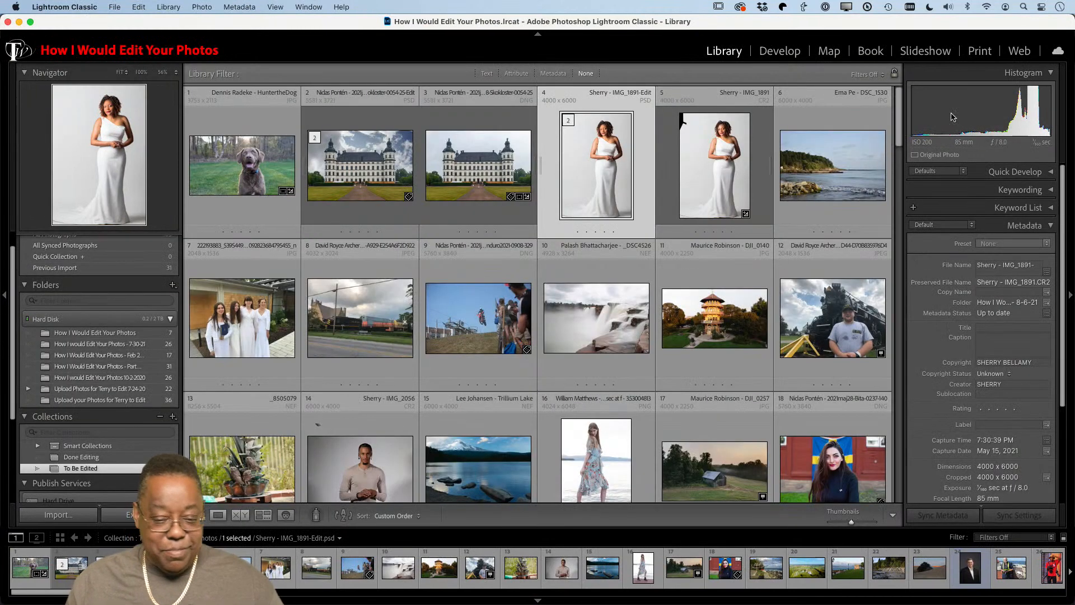
Compare the original IMG_1891 raw photo with its edited PSD version at full-screen size.
click(736, 162)
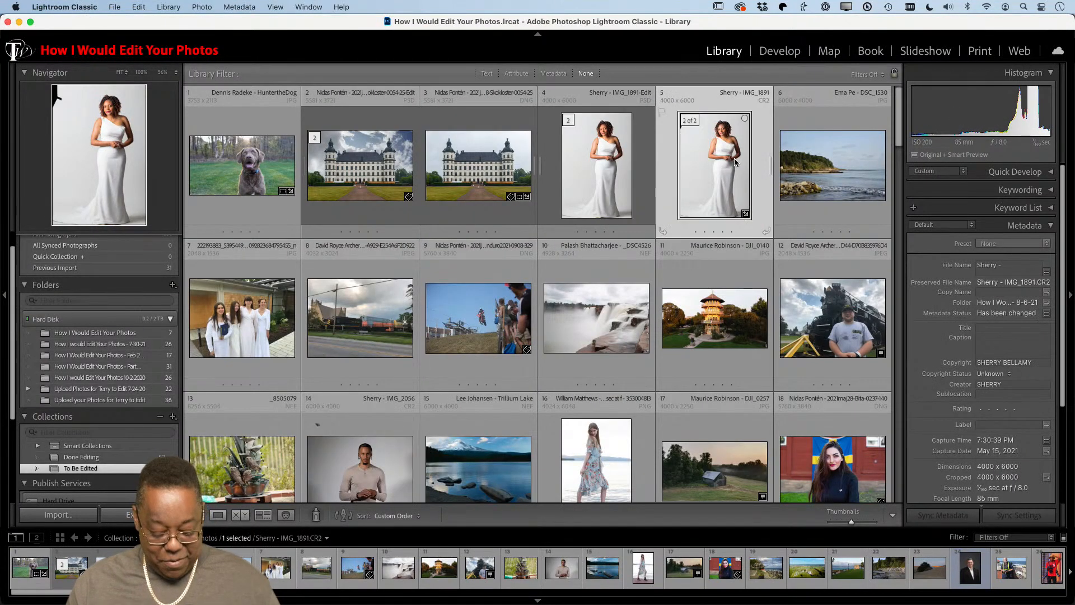
key(f)
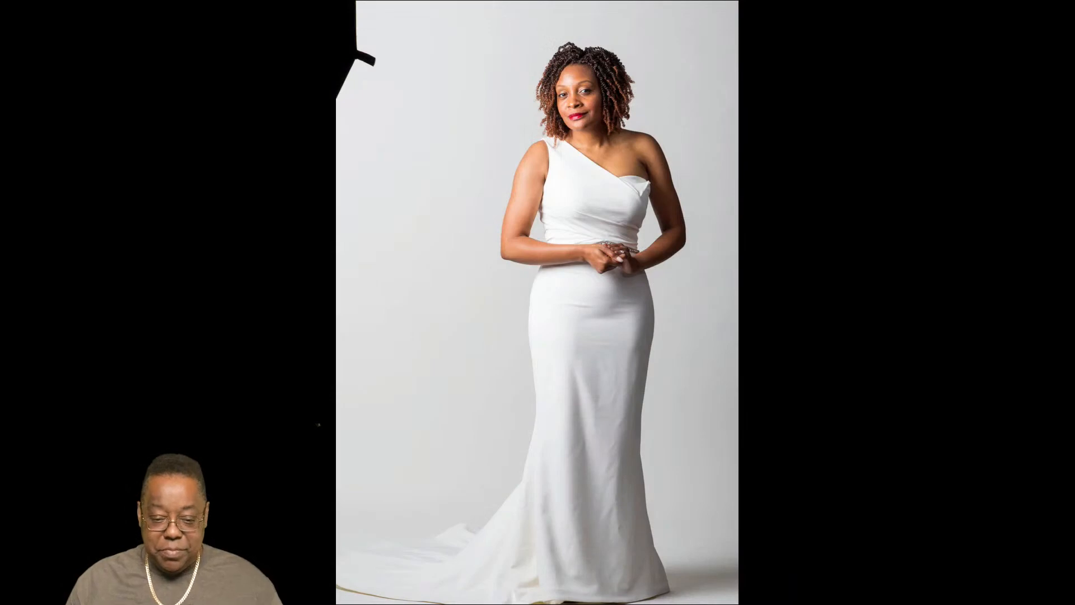
key(Left)
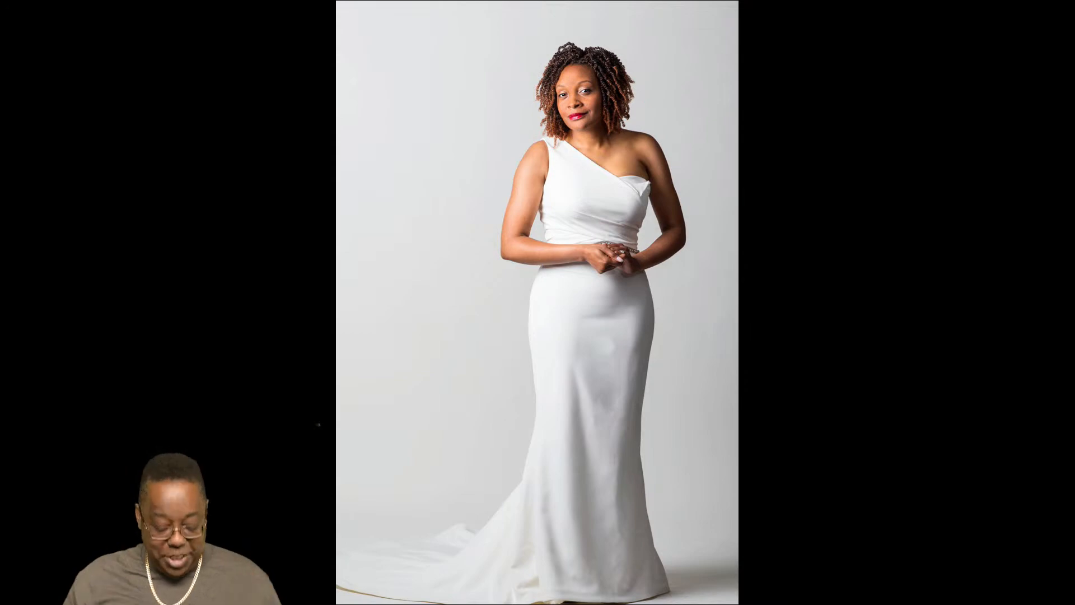
key(f)
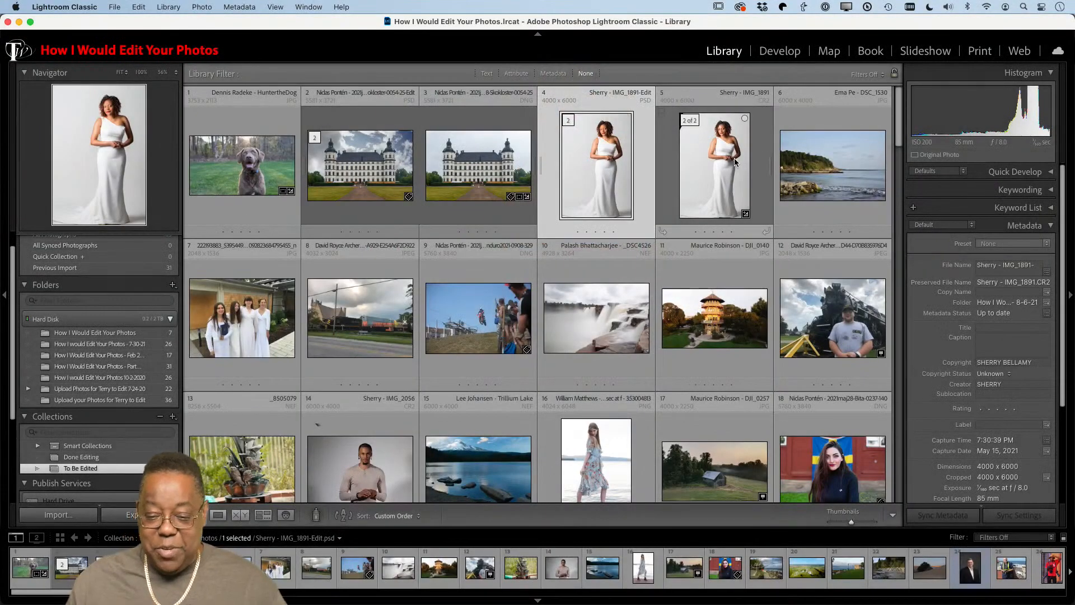
Open the seascape photo DSC_1530 in Develop and enable lens profile corrections.
click(836, 189)
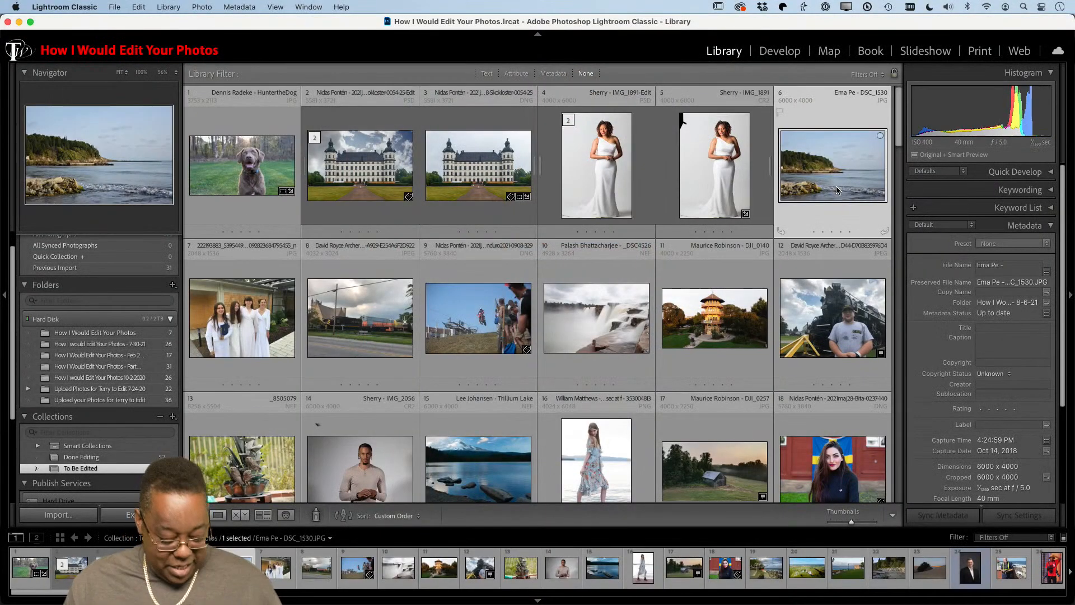
key(d)
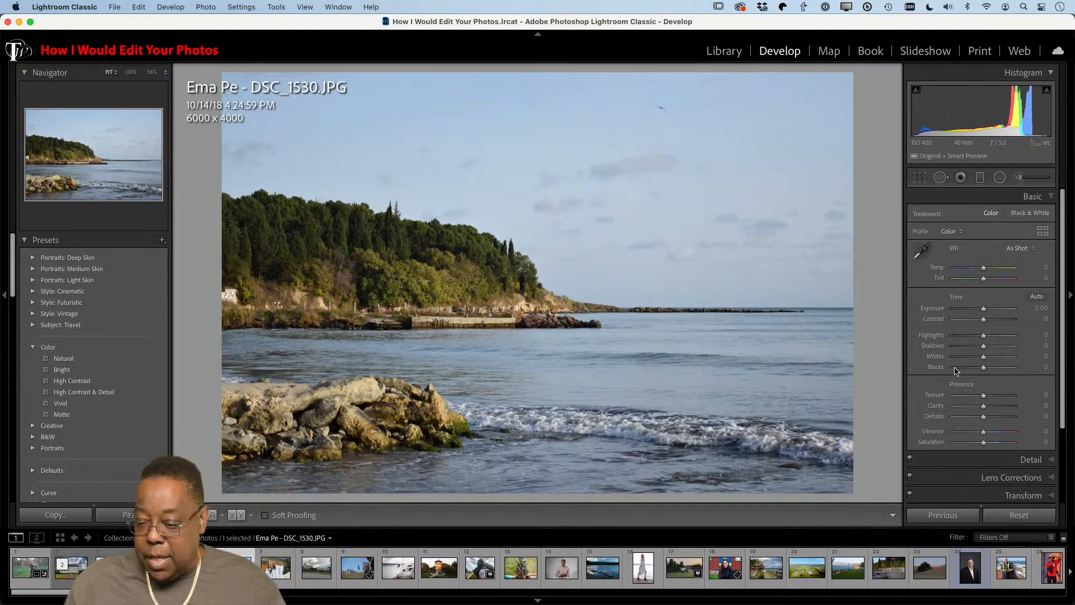
scroll(977, 379, down, 1)
scroll(978, 379, down, 5)
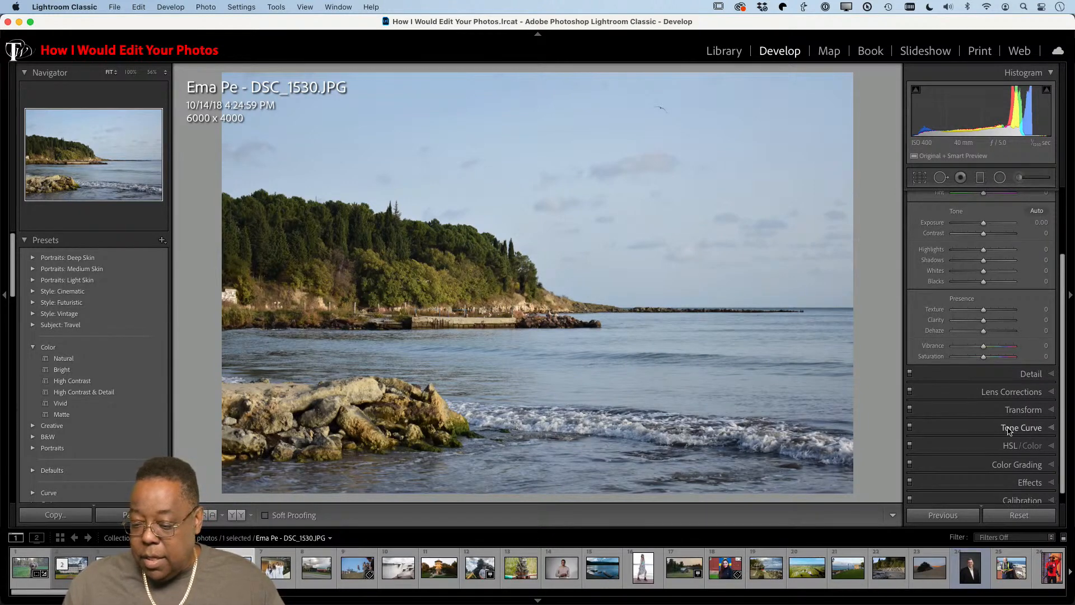
scroll(1006, 426, down, 1)
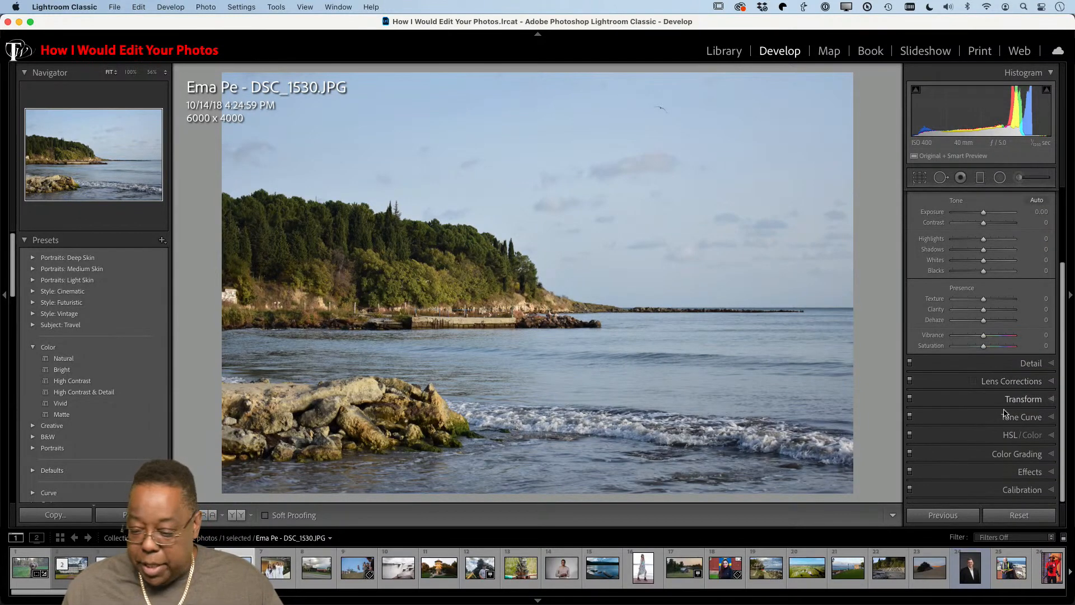
click(1014, 381)
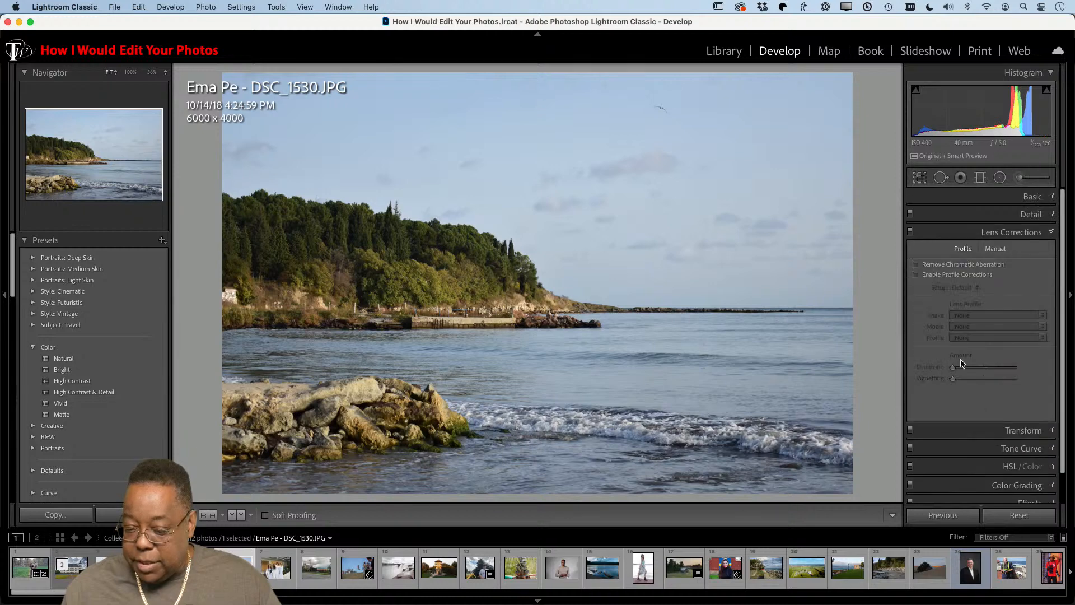
click(916, 274)
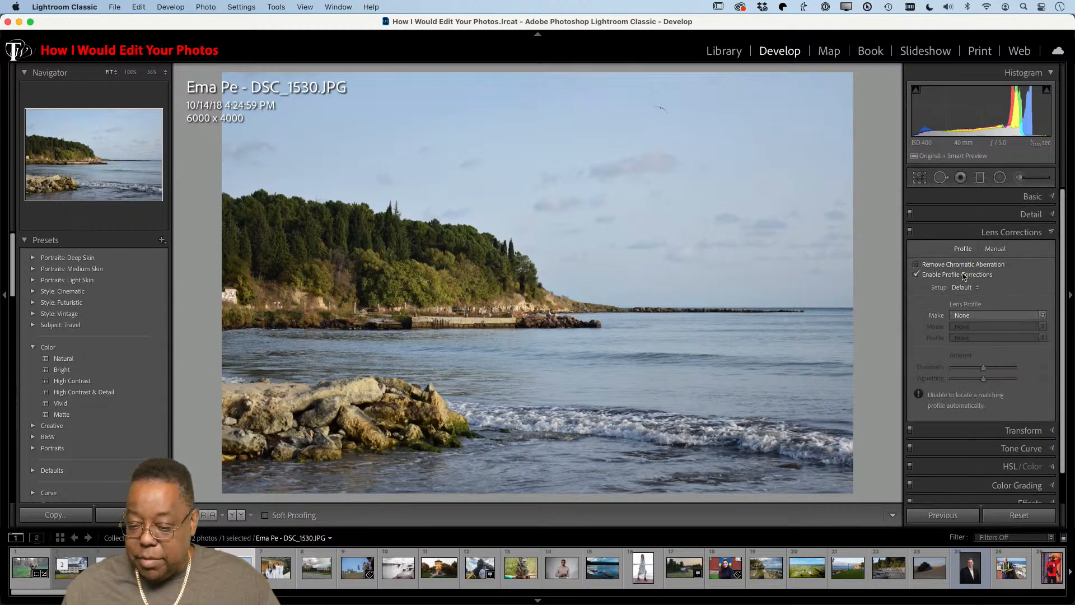
Apply automatic tone adjustments to the seascape in the Basic settings.
scroll(963, 250, up, 2)
click(1009, 198)
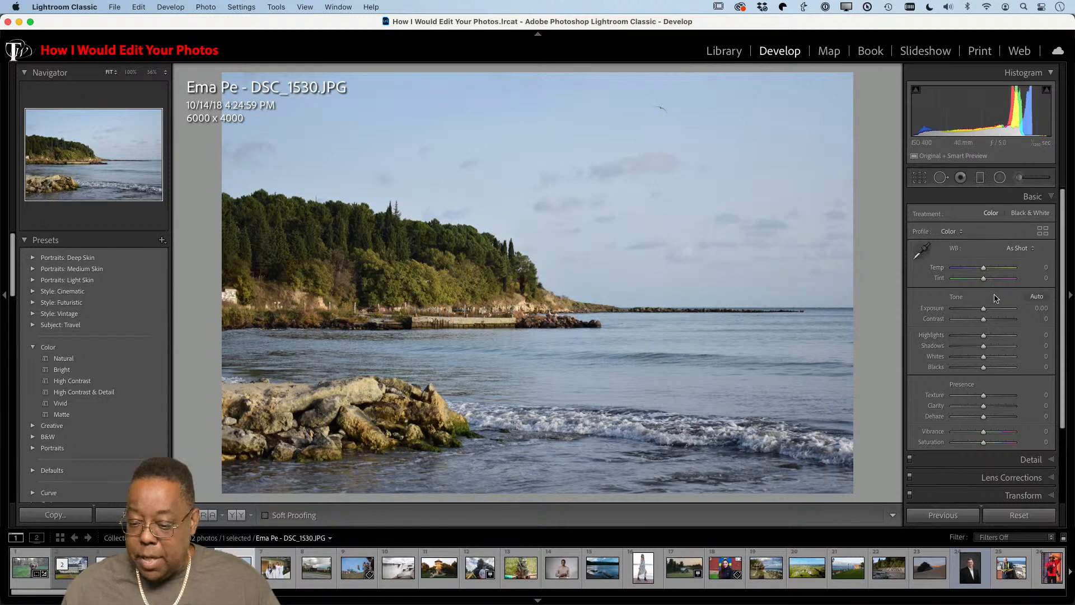
click(1036, 296)
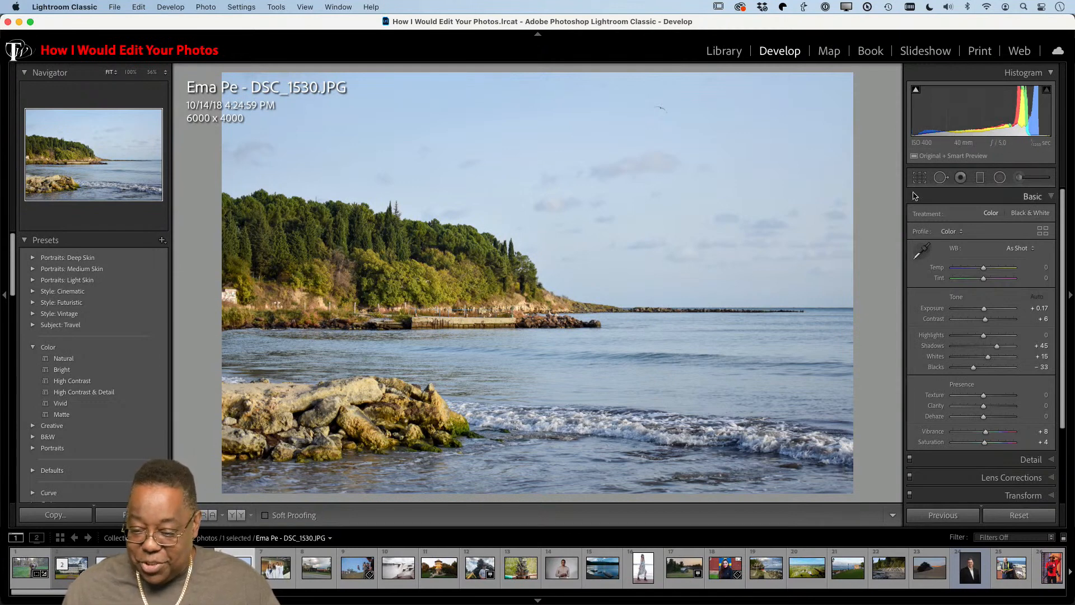
Straighten the seascape along the sea horizon with a 0.20 angle and apply the crop.
click(919, 178)
click(919, 247)
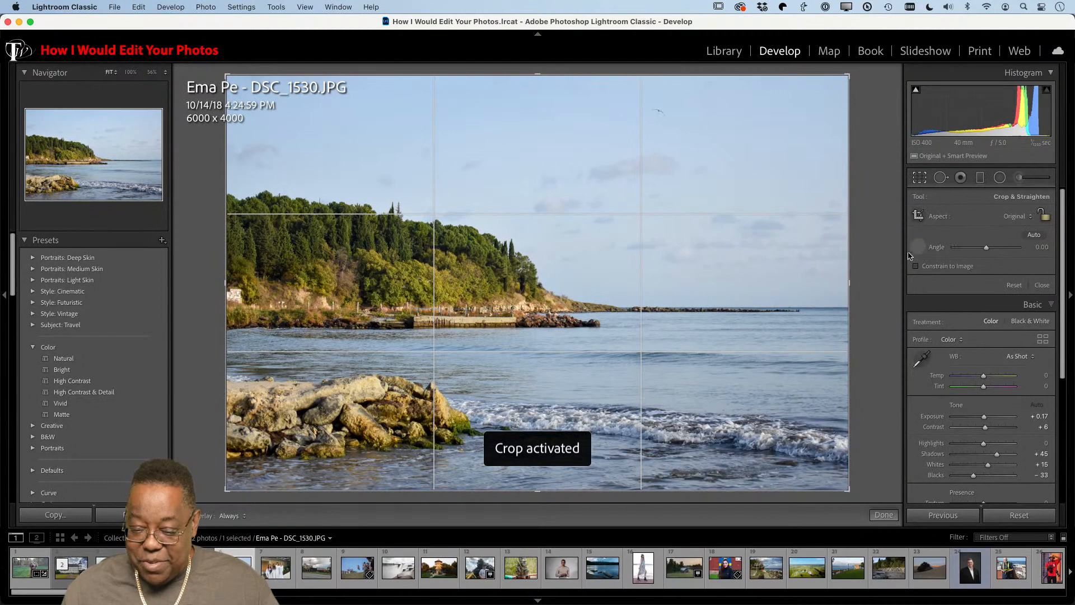
drag(597, 312, 850, 310)
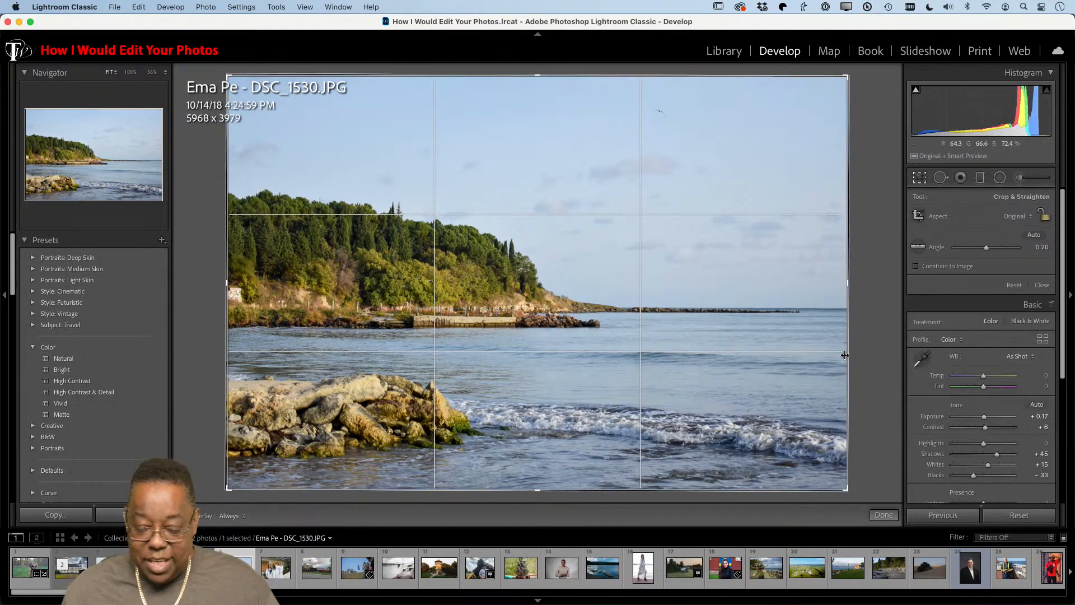
key(Return)
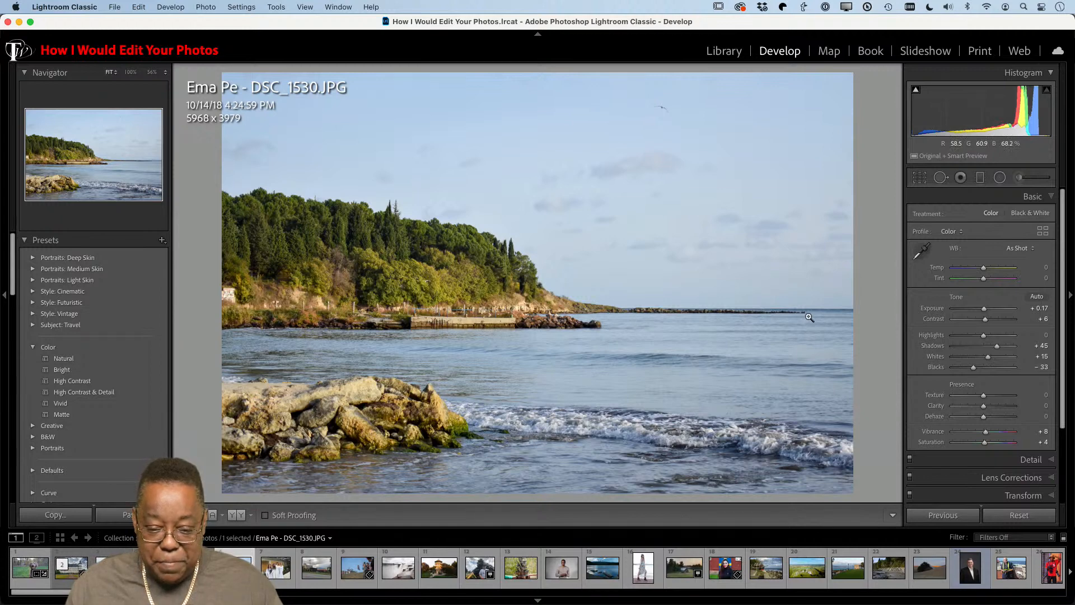
Add a graduated filter with exposure −0.49 from the upper edge of the sky down to the horizon.
click(980, 178)
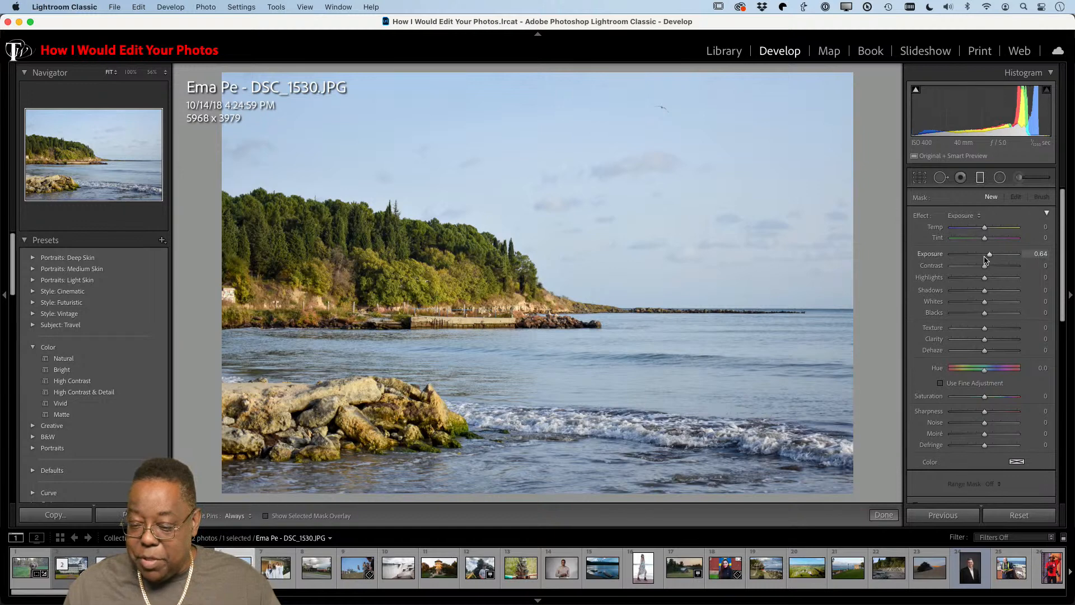
drag(991, 257, 981, 258)
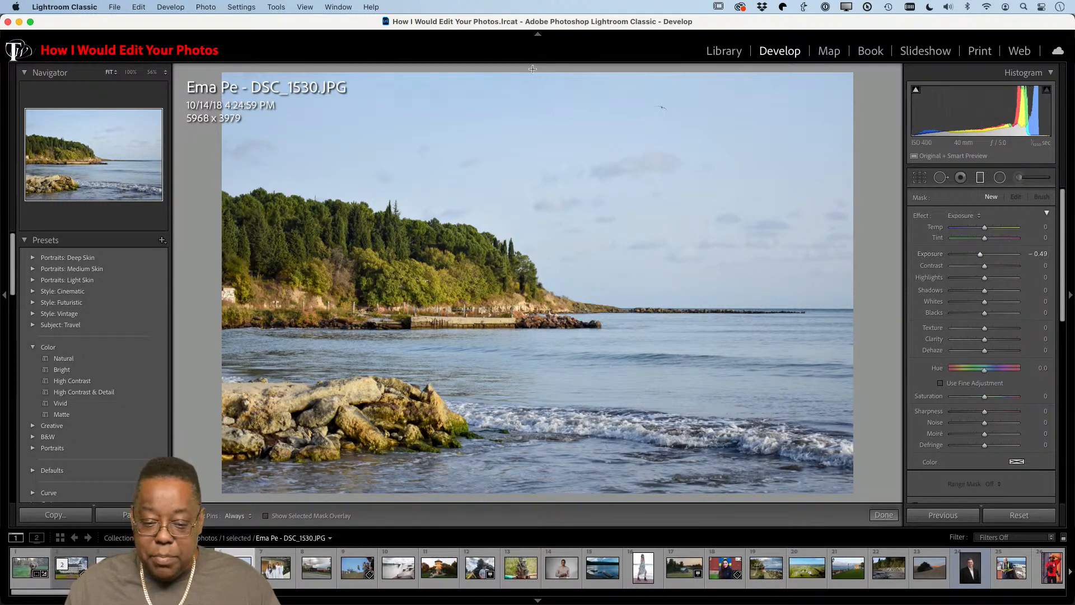
mouse_move(533, 74)
mouse_down()
mouse_move(529, 267)
mouse_move(540, 328)
mouse_move(532, 313)
mouse_up()
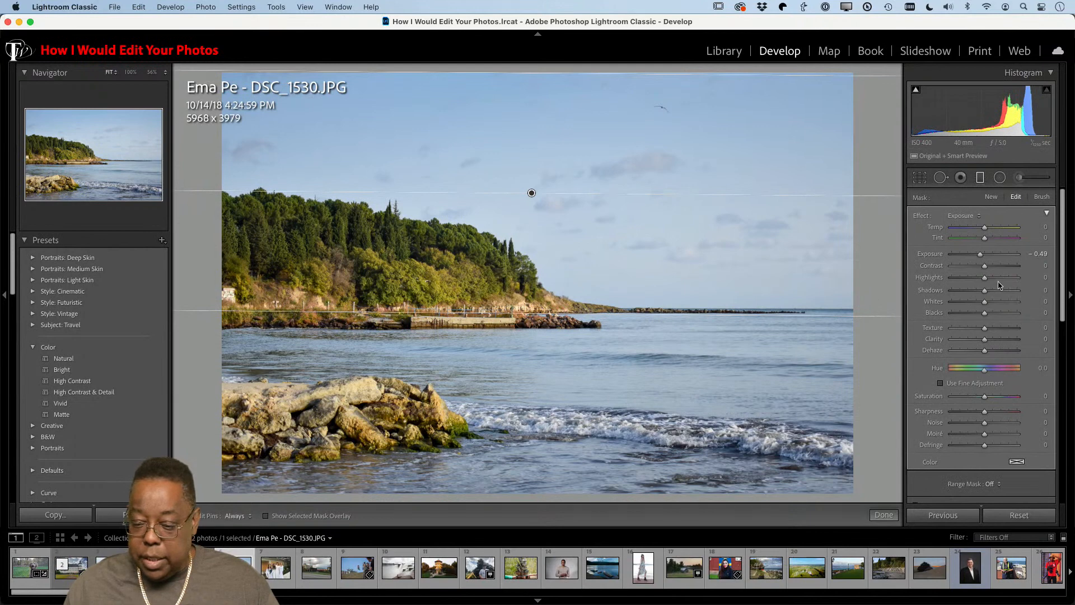
Set the sky's graduated filter to exposure −0.53 and dehaze 27.
drag(980, 255, 980, 257)
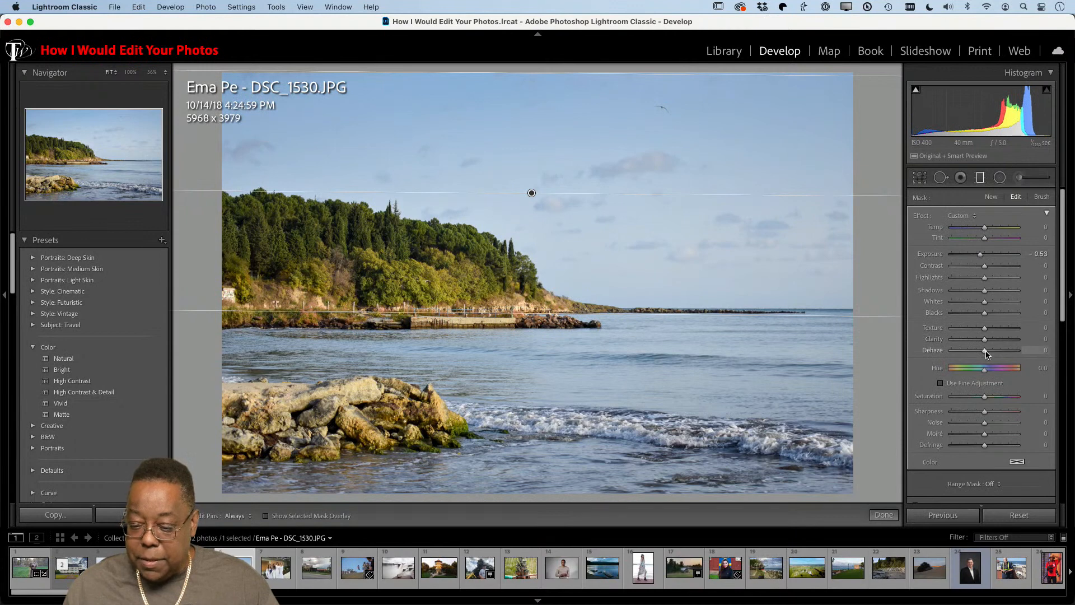
drag(986, 352, 993, 352)
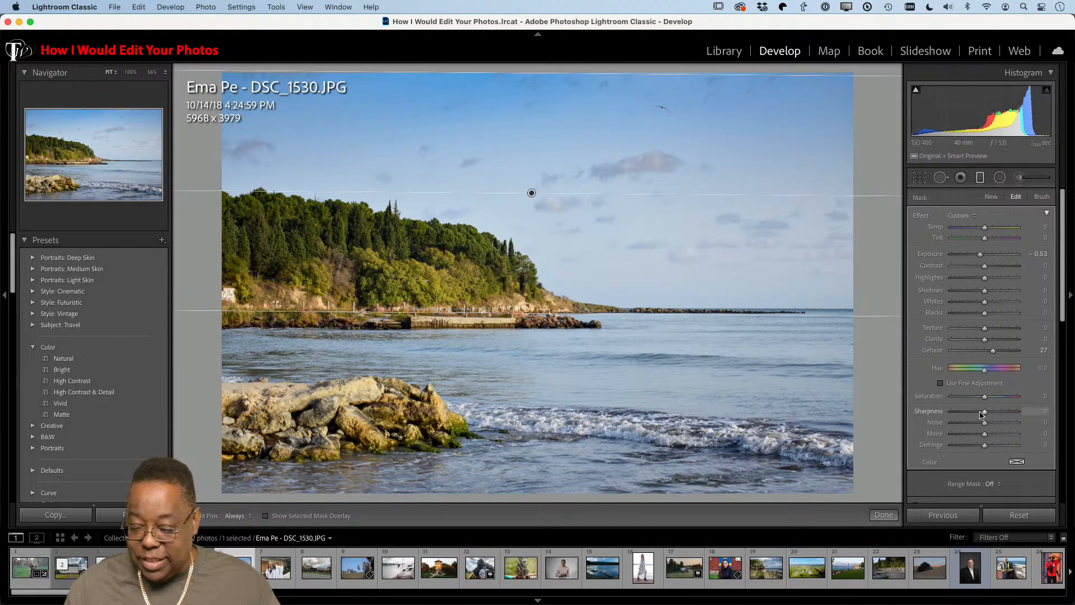
scroll(981, 417, down, 5)
scroll(981, 417, down, 3)
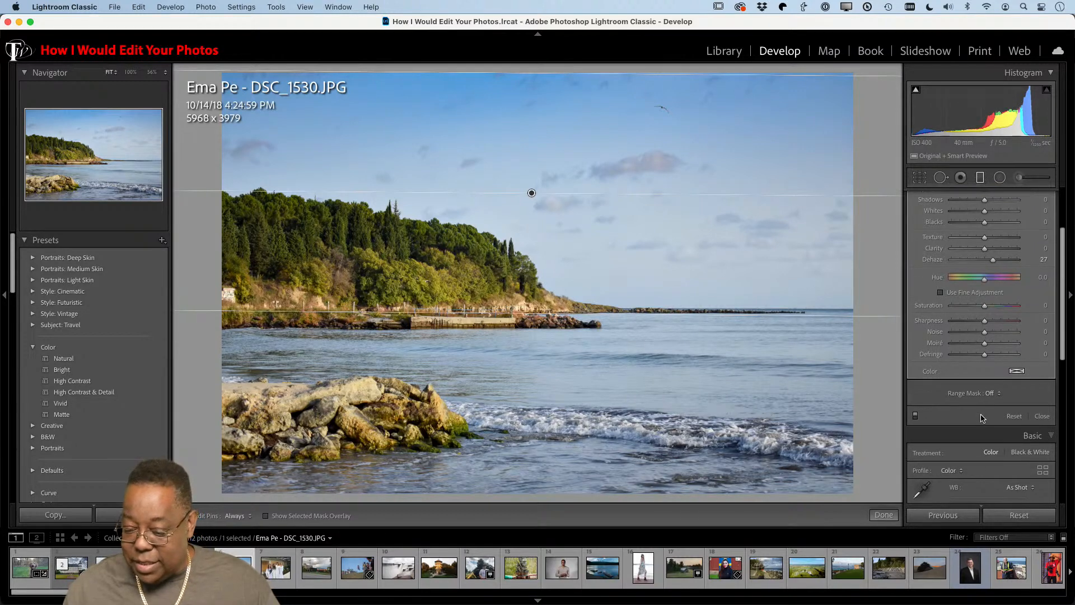
scroll(981, 417, up, 5)
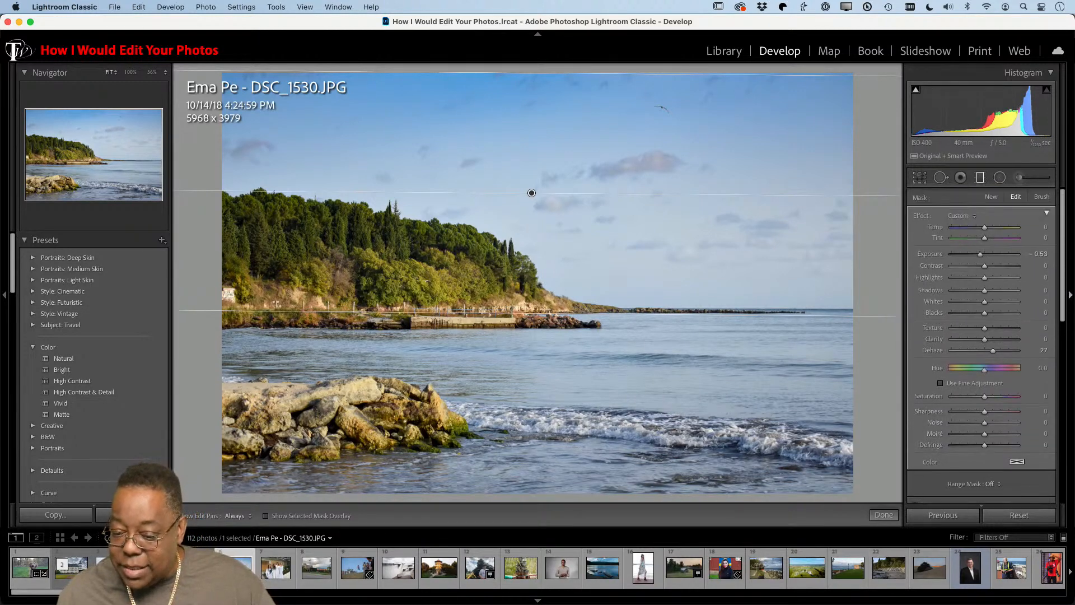
click(1042, 196)
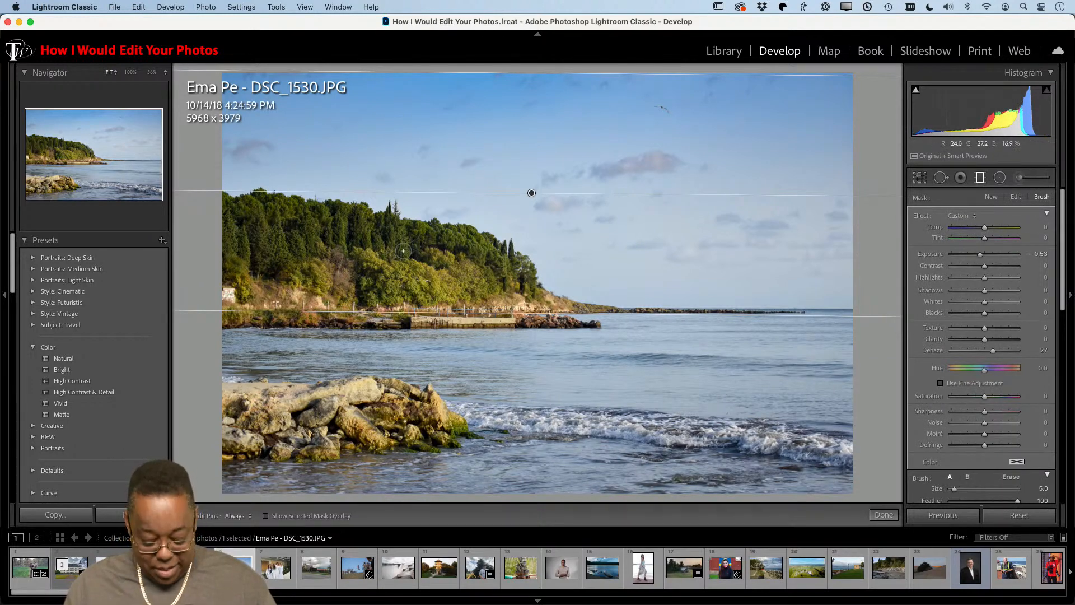
mouse_move(399, 239)
mouse_down()
mouse_move(317, 234)
mouse_move(320, 258)
mouse_move(269, 280)
mouse_move(535, 309)
mouse_move(493, 272)
mouse_move(397, 243)
mouse_move(499, 254)
mouse_move(248, 214)
mouse_move(284, 209)
mouse_move(306, 227)
mouse_move(299, 234)
mouse_move(510, 263)
mouse_move(388, 224)
mouse_move(334, 235)
mouse_move(340, 256)
mouse_up()
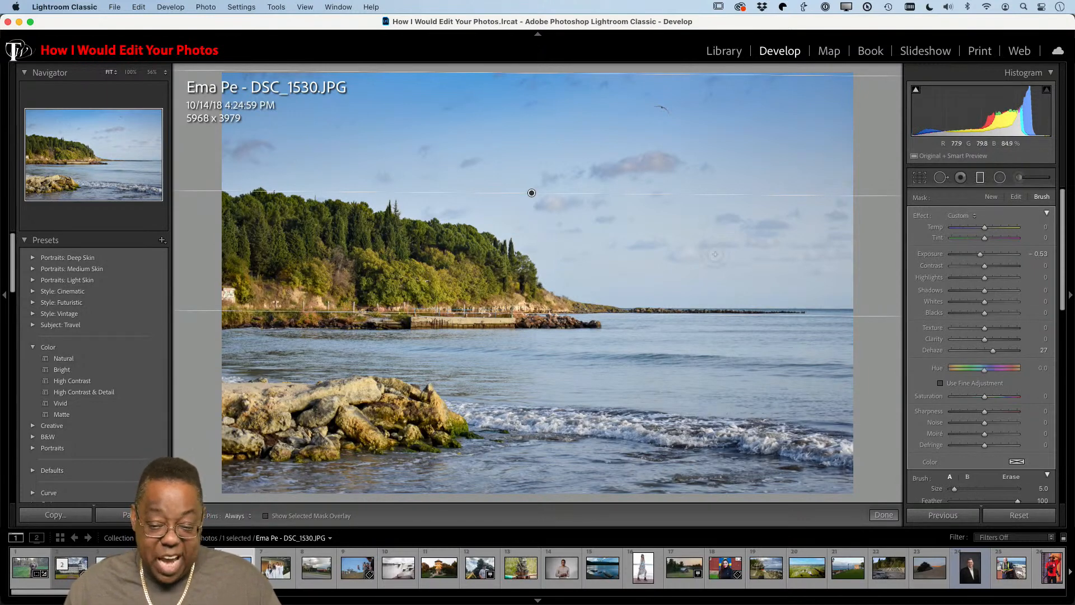
Add a second graduated filter with temperature −38 from the lower edge of the seascape up to the horizon.
click(991, 196)
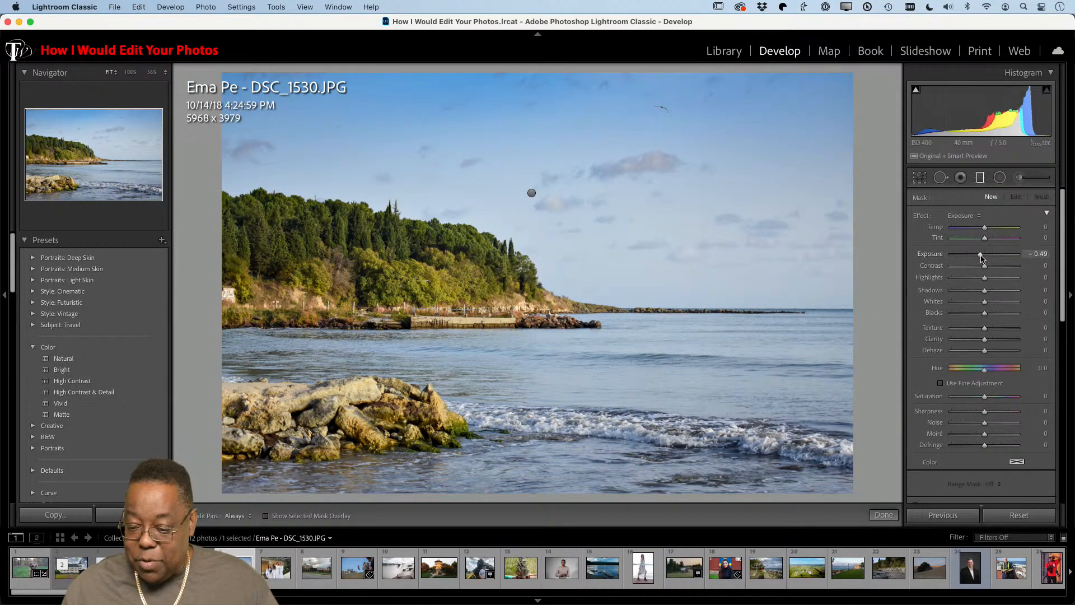
click(961, 217)
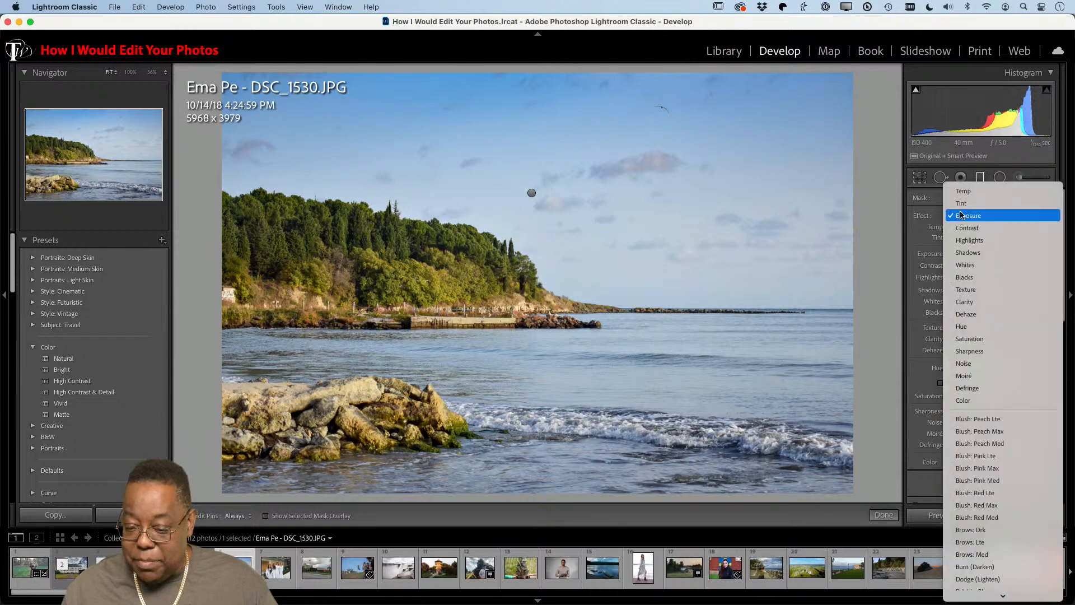
click(964, 191)
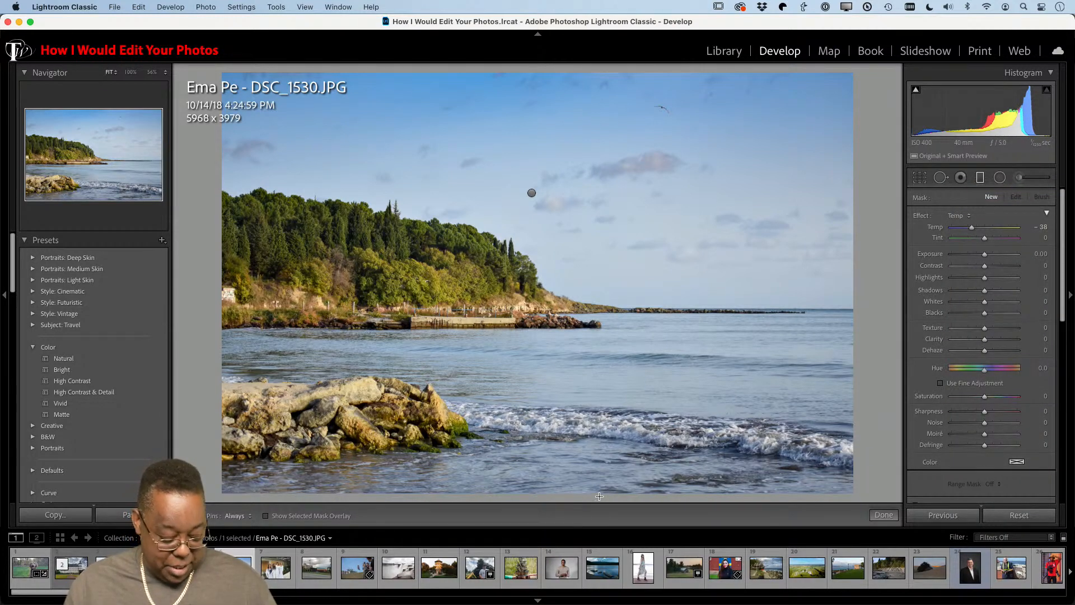
drag(599, 496, 598, 310)
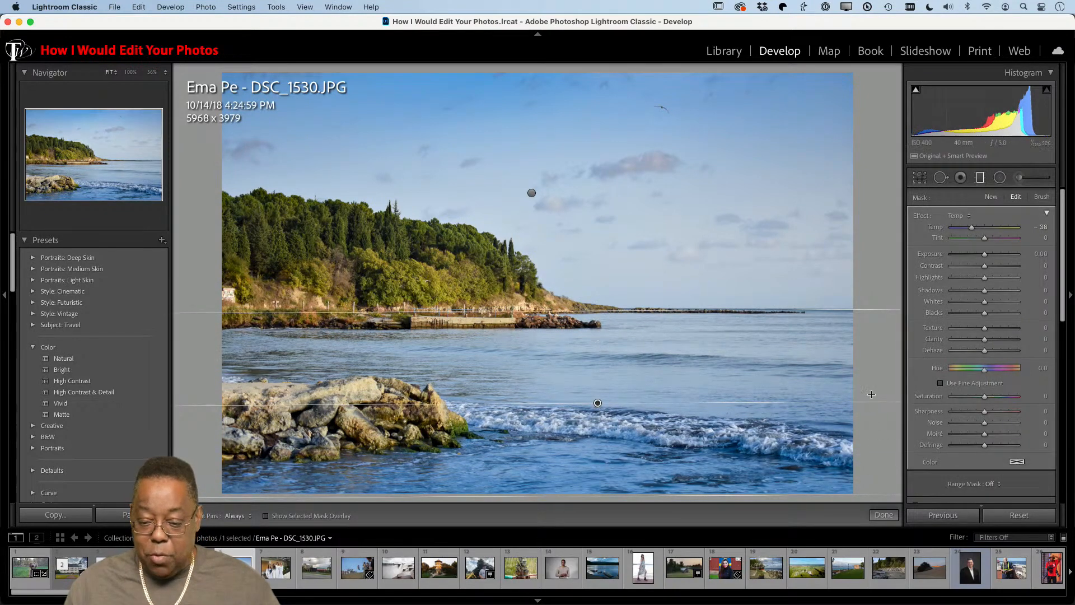
Set the sea's graduated filter to temperature −18 and dehaze 33, and check the photo for shadow clipping.
mouse_move(972, 228)
mouse_down()
mouse_move(981, 230)
mouse_move(957, 230)
mouse_move(980, 231)
mouse_up()
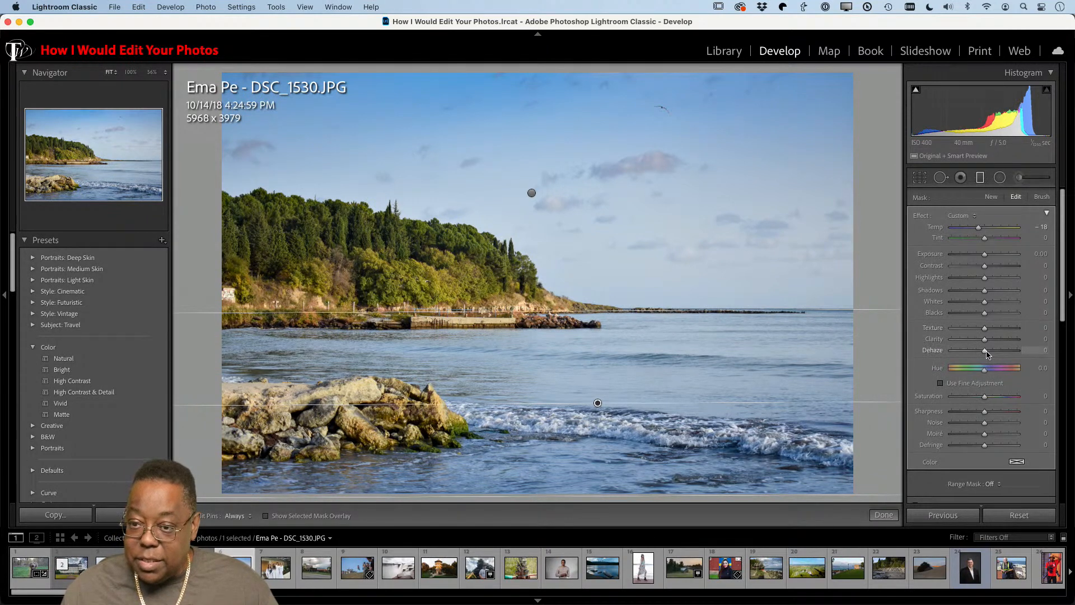
drag(990, 351, 999, 353)
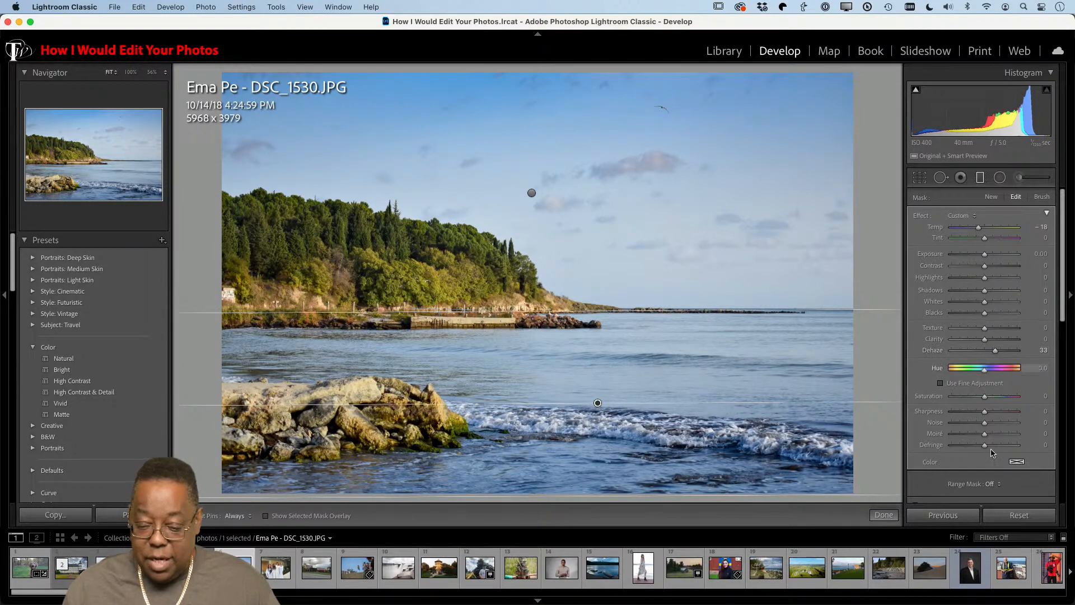
click(917, 91)
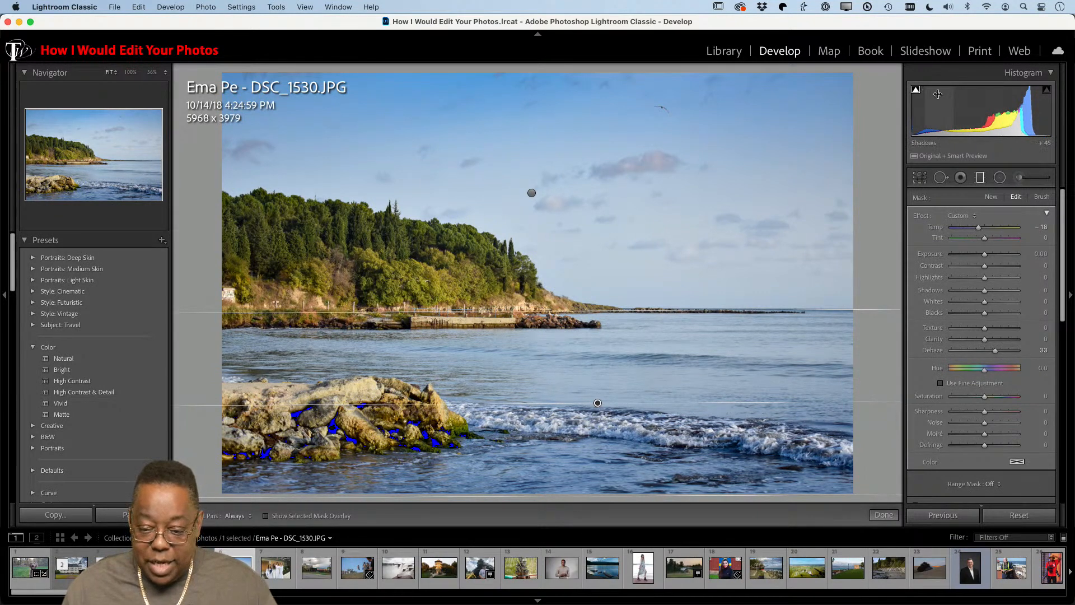
drag(916, 107, 918, 106)
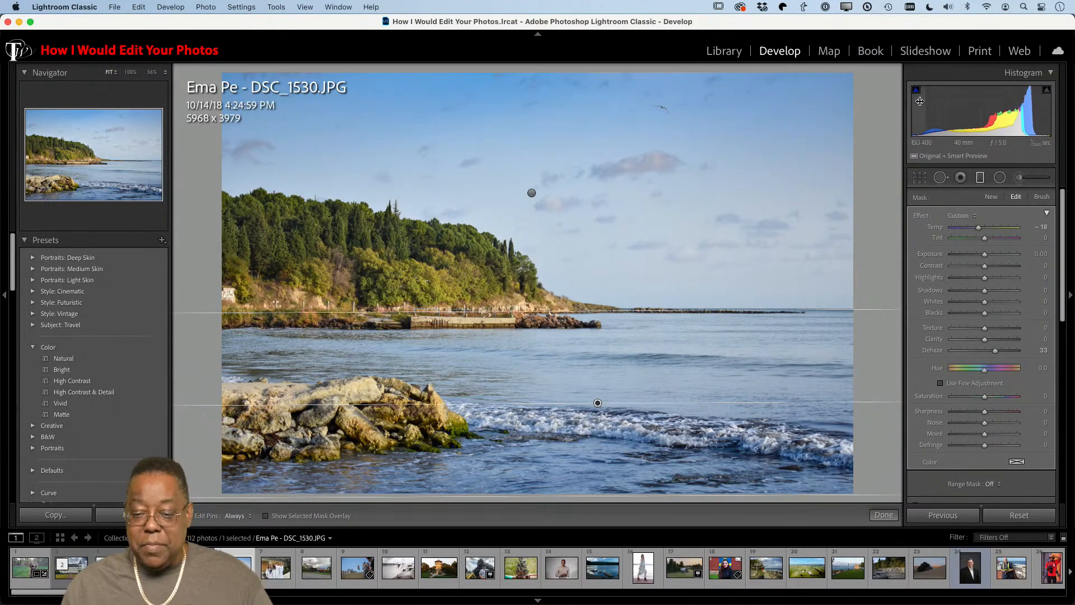
Leave the graduated filter editing and compare the seascape before and after the edits.
key(g)
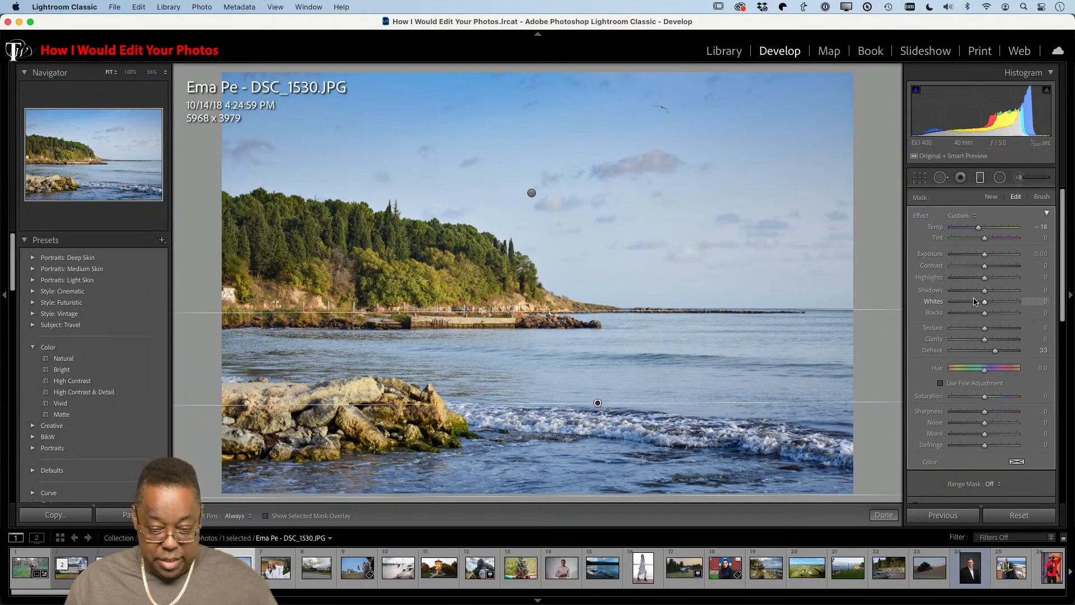
key(d)
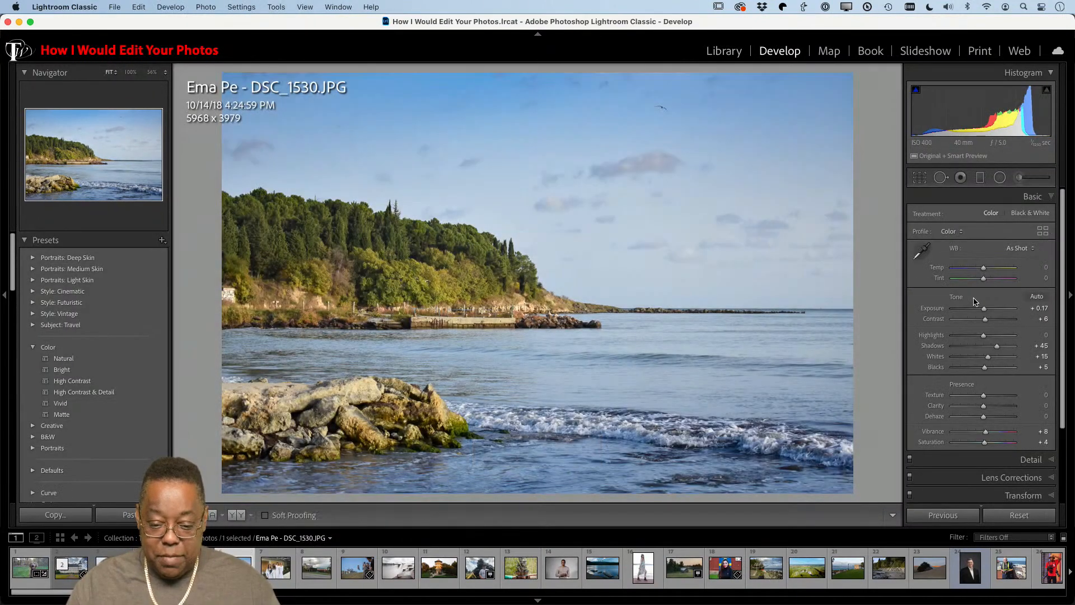
key(backslash)
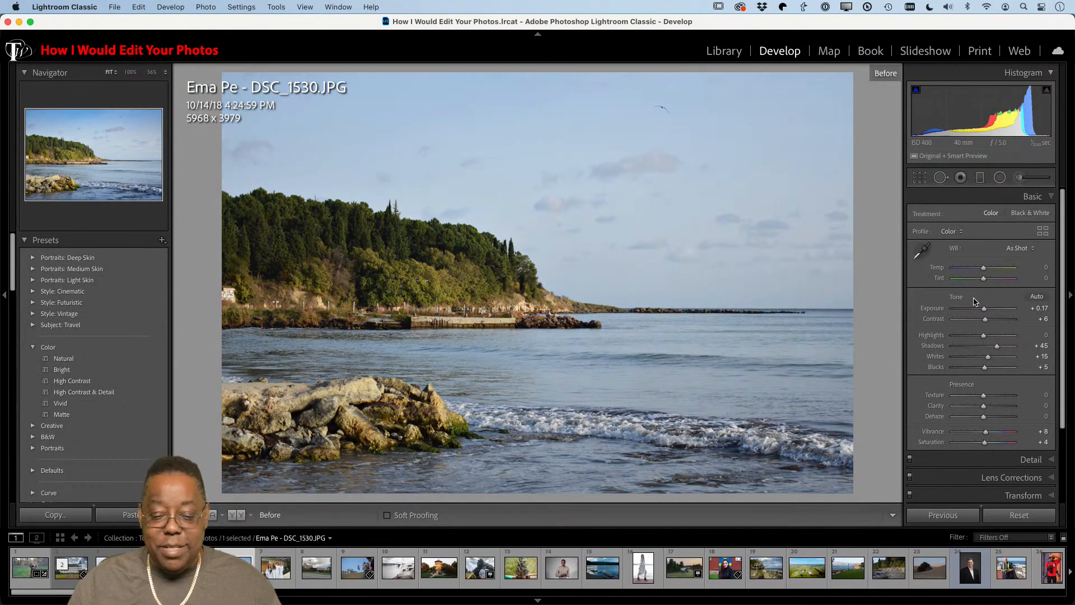
key(backslash)
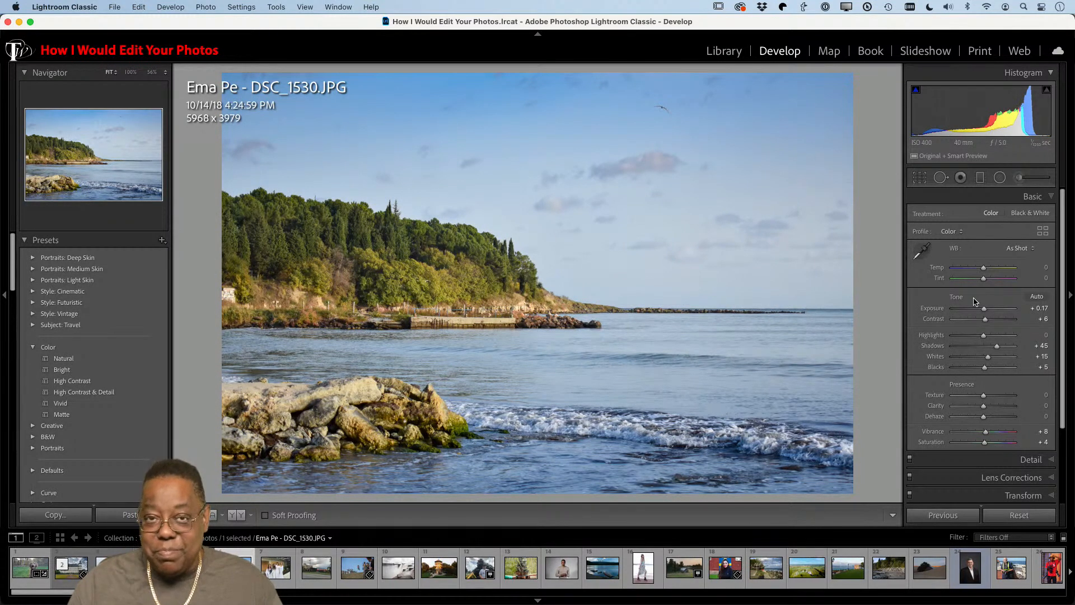
key(backslash)
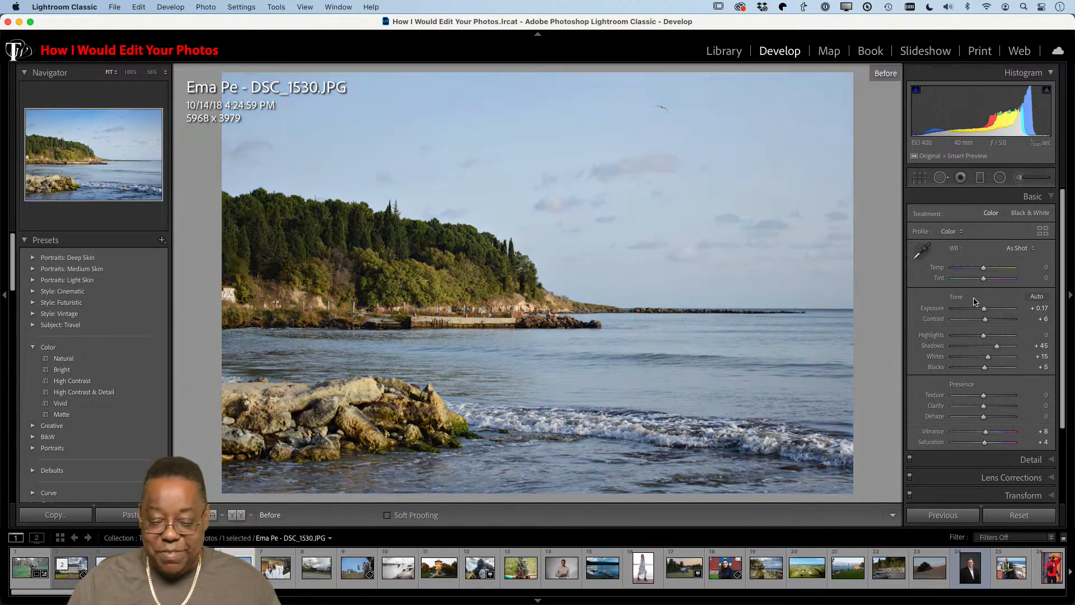
key(backslash)
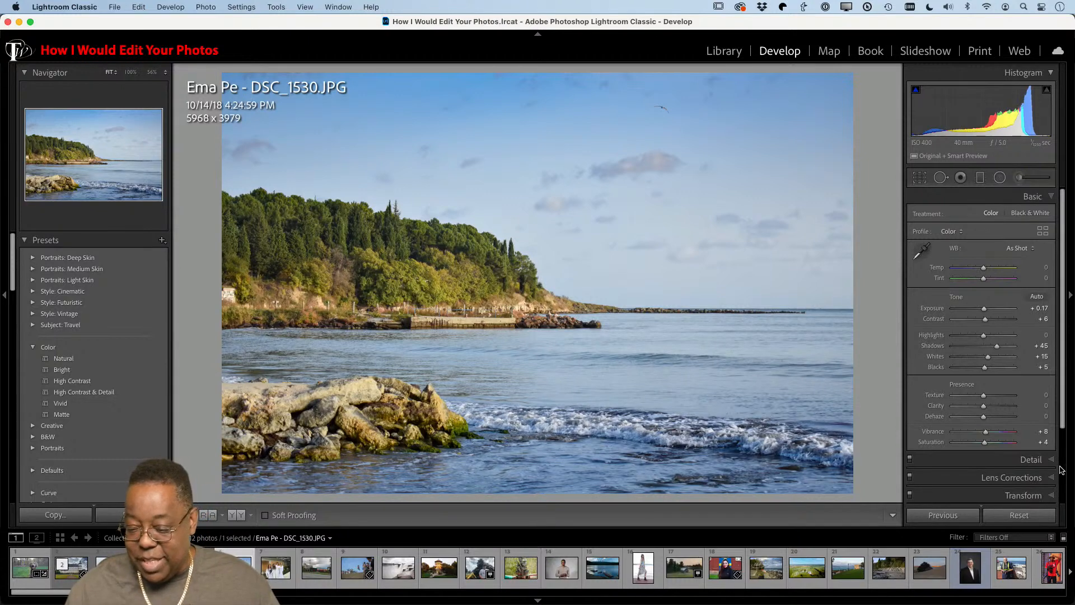
Set the seascape's vibrance to +31 and compare the result with the original photo.
drag(989, 433, 1003, 433)
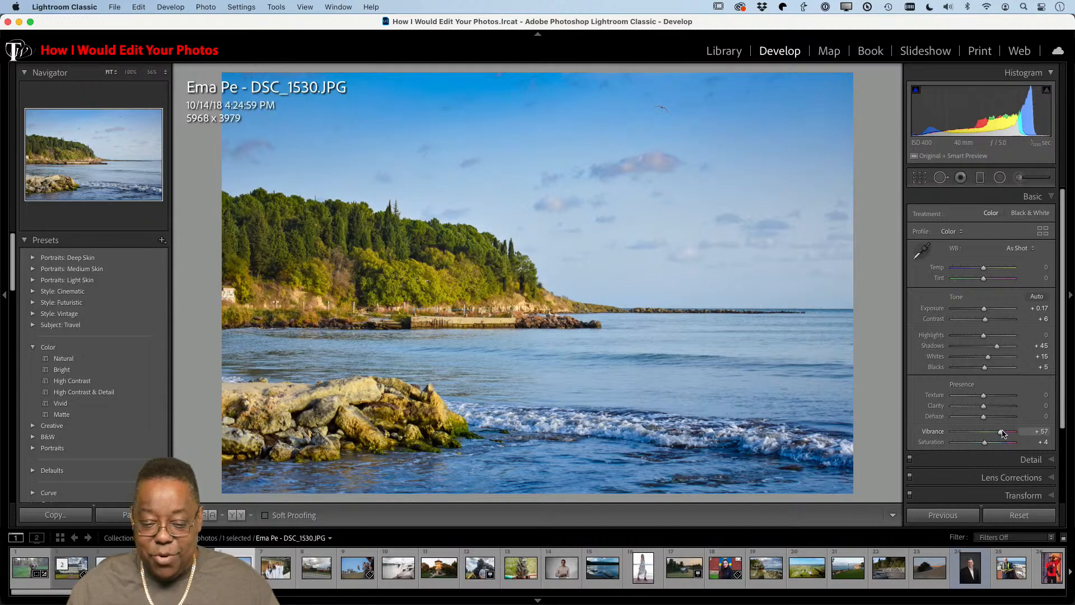
drag(1003, 433, 996, 436)
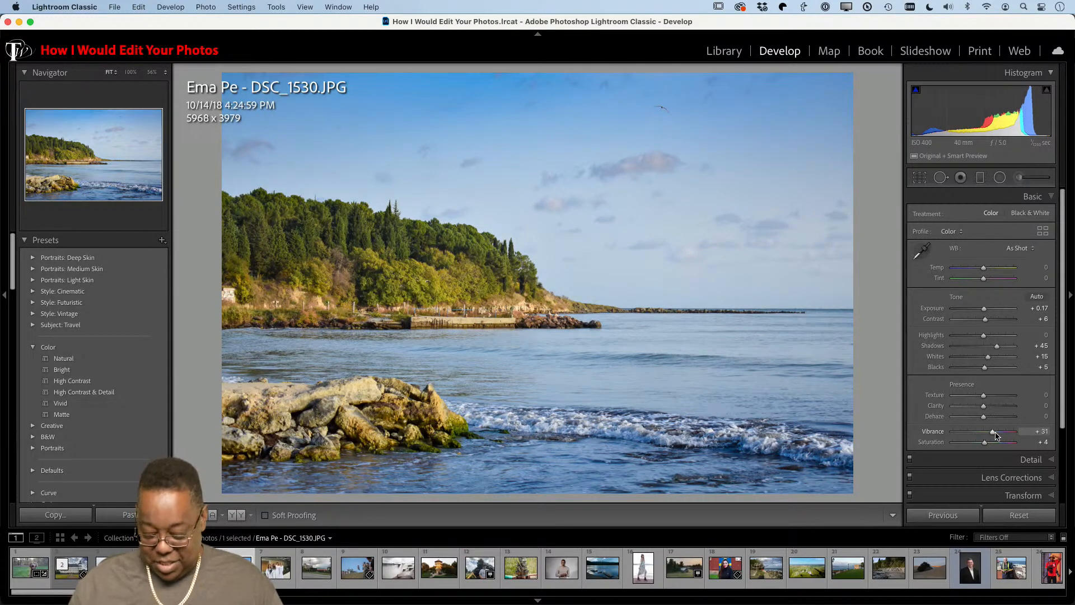
key(backslash)
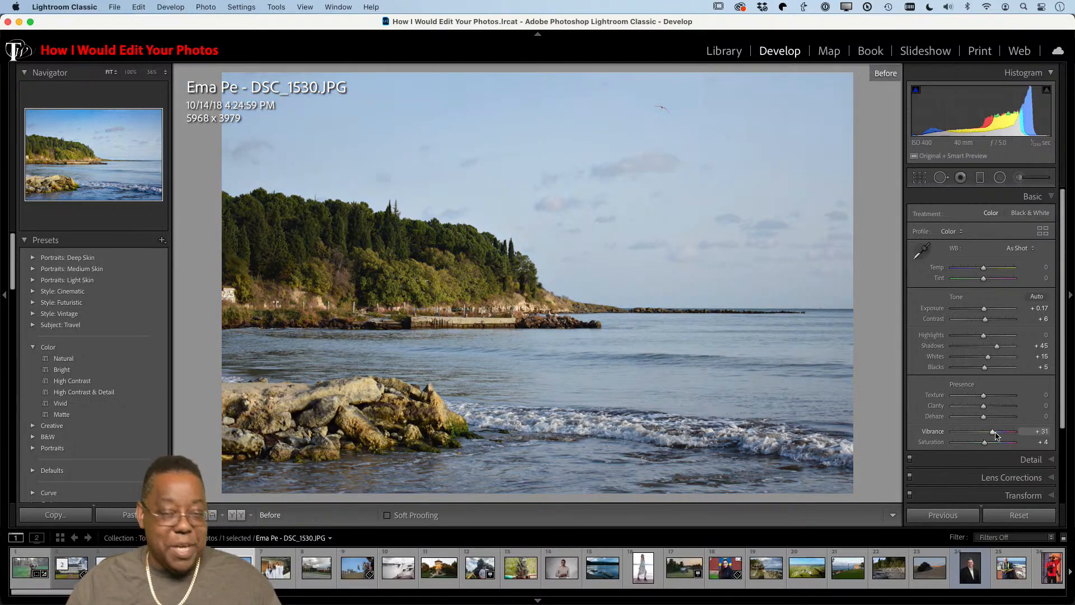
key(backslash)
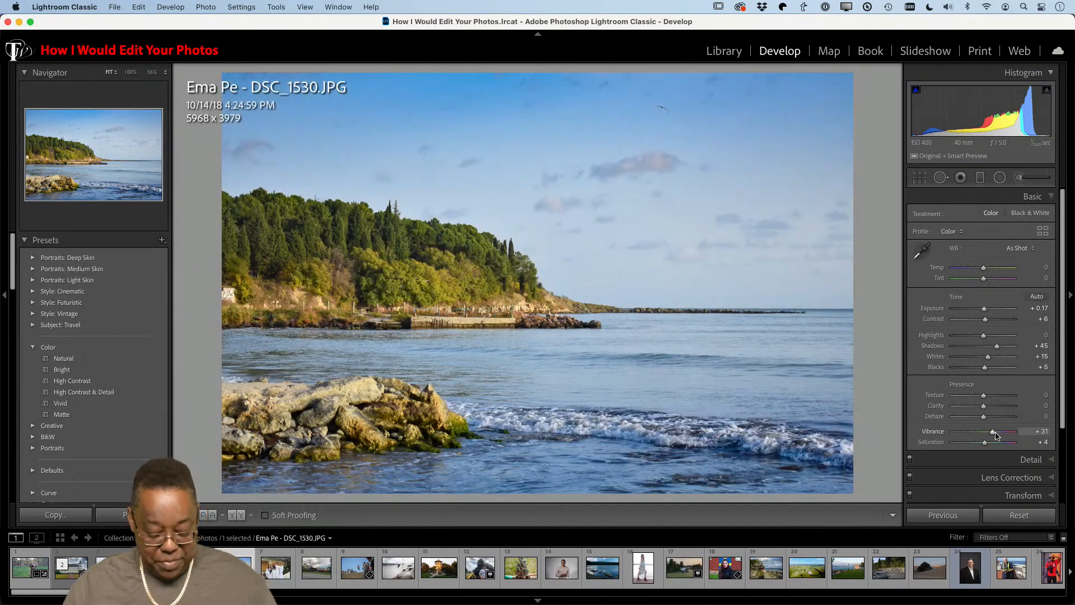
Open the group photo of four women in white dresses from the Library grid for developing.
key(g)
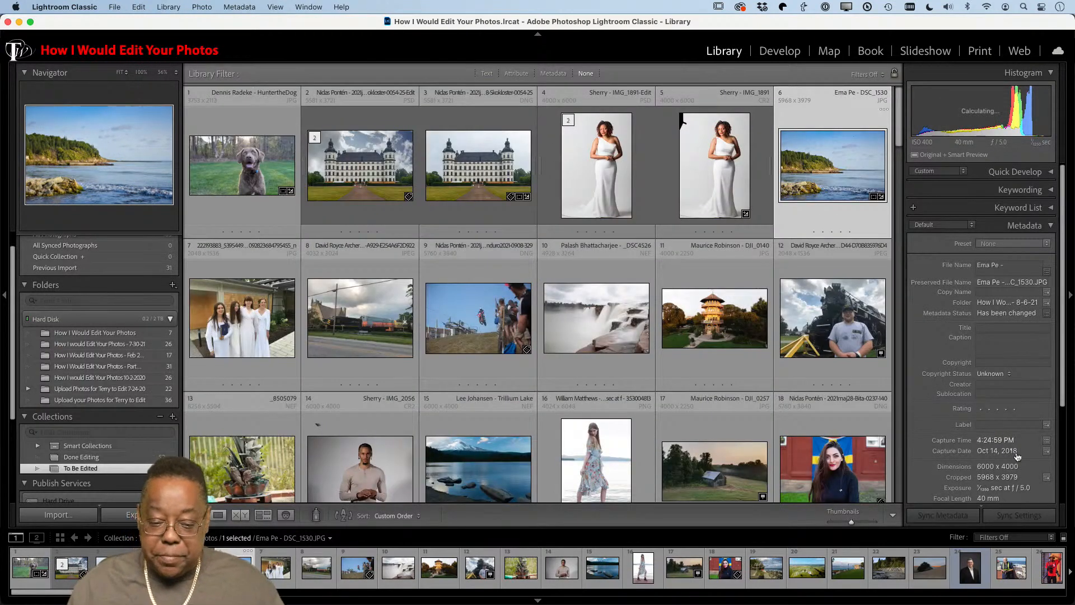
click(240, 332)
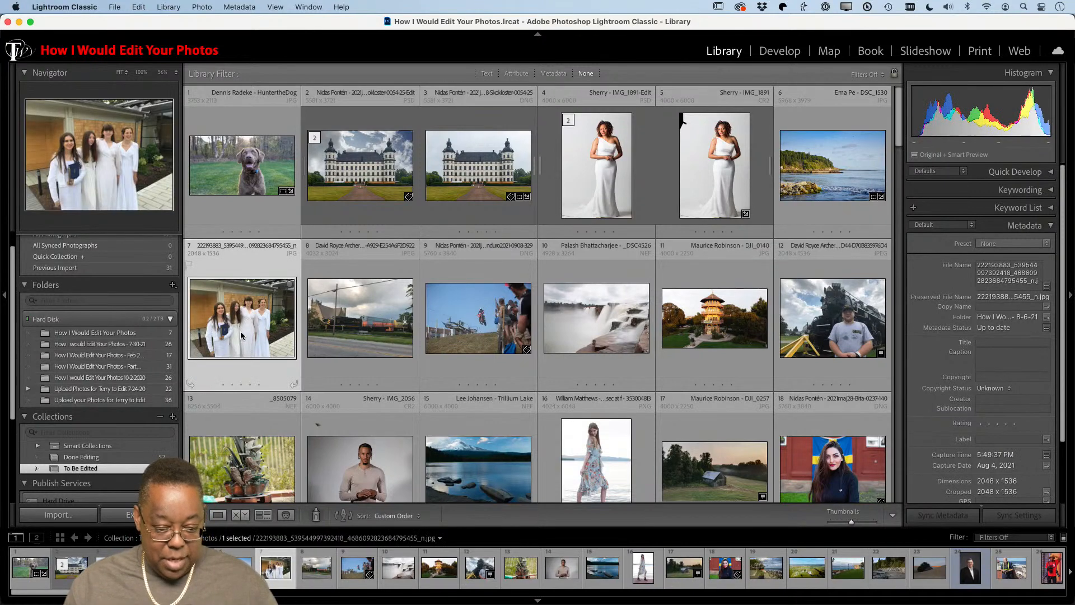
key(d)
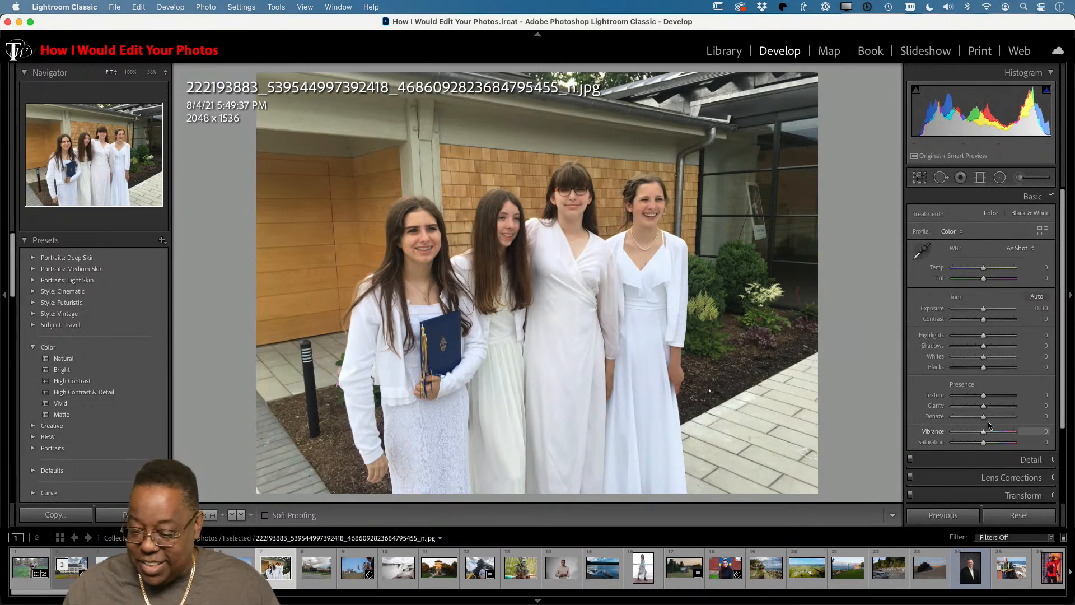
Enable lens profile corrections for the group photo and apply automatic tone adjustments in the Basic settings.
scroll(999, 428, down, 3)
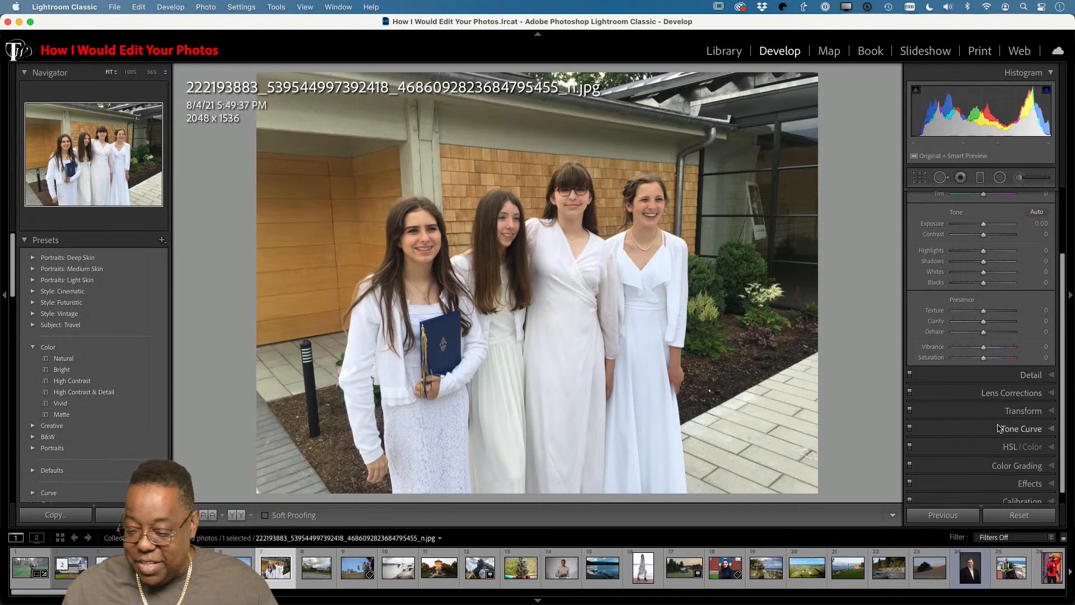
click(996, 394)
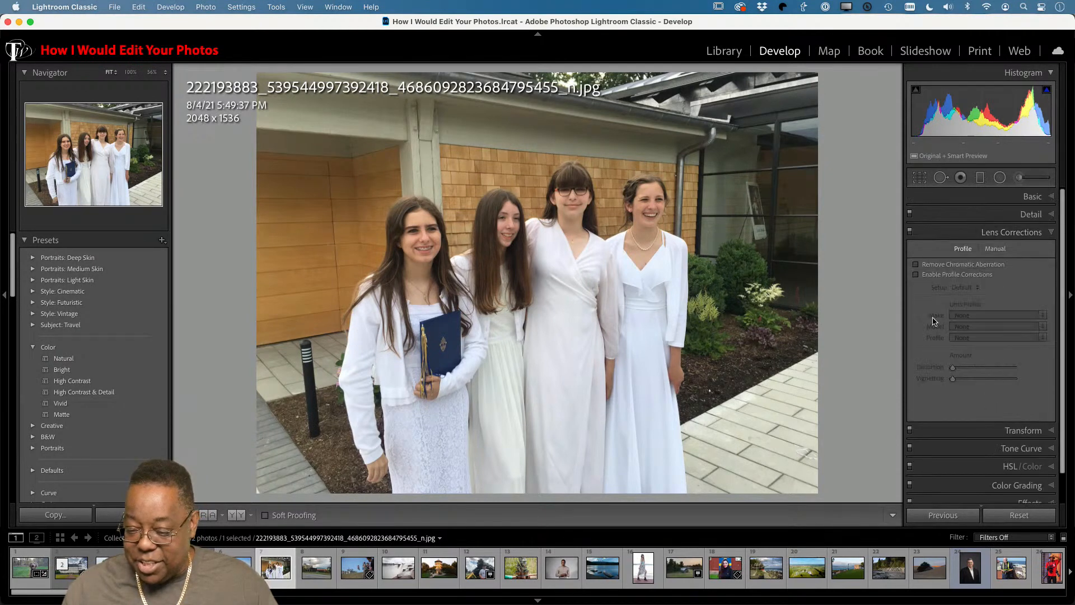
click(917, 275)
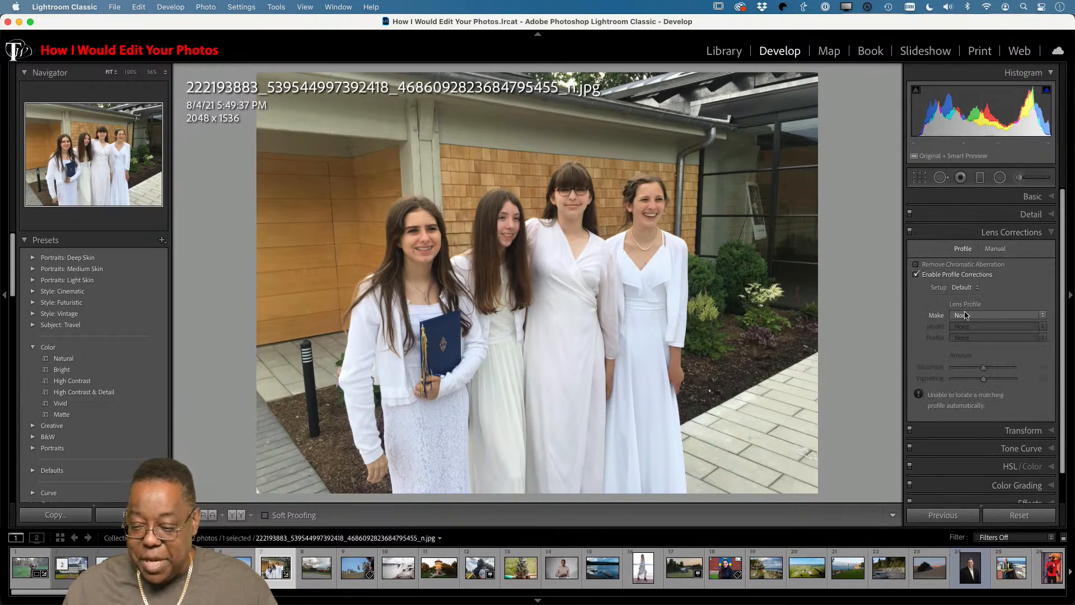
click(1015, 200)
click(1038, 296)
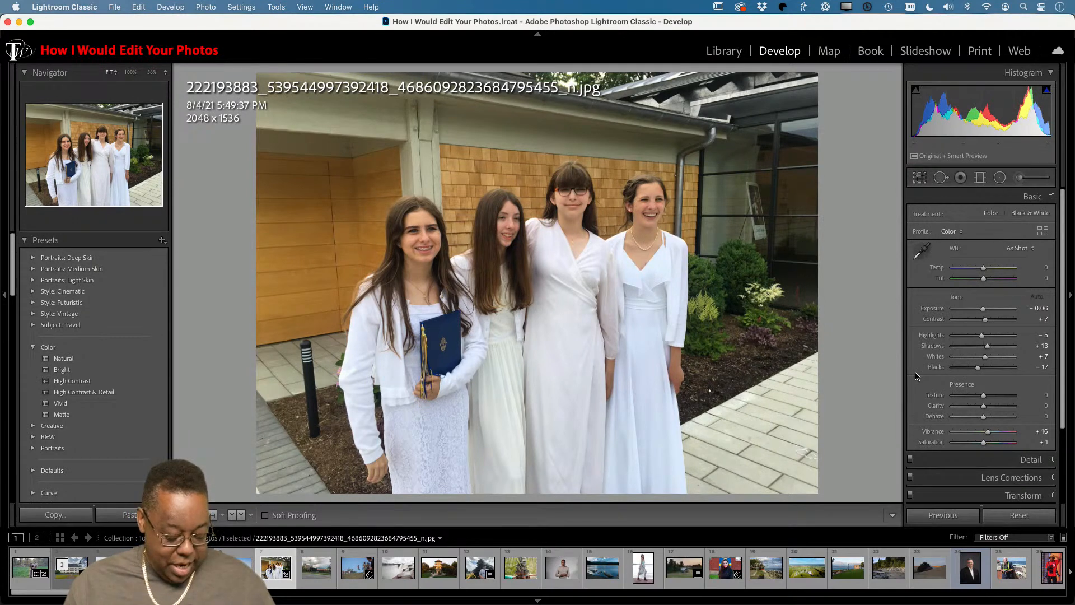
Crop the group photo tighter from above and both sides to about 1522 x 1289 pixels.
click(921, 178)
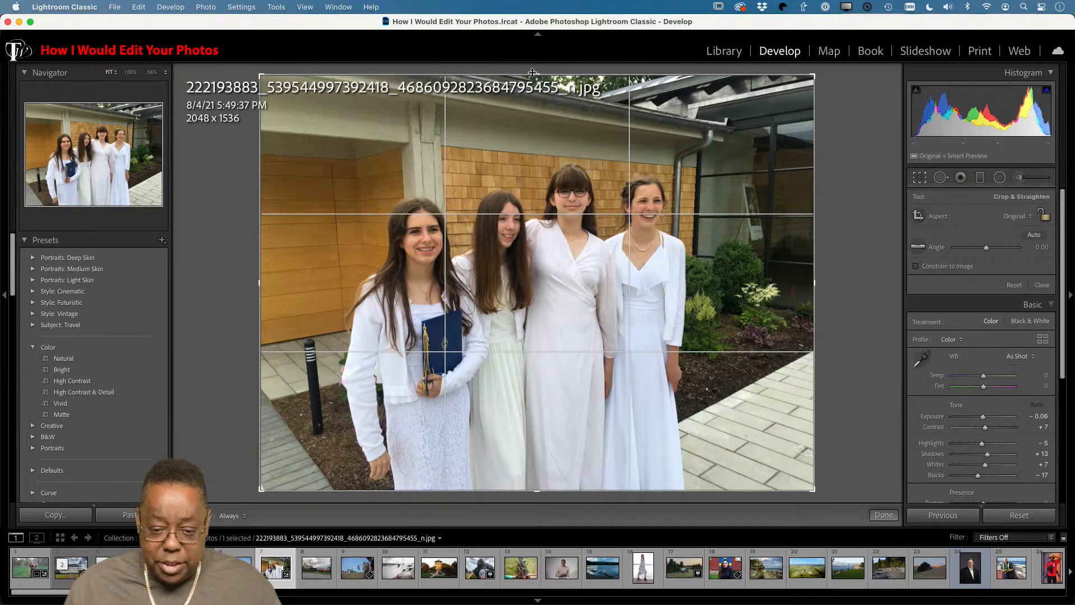
drag(533, 74, 536, 107)
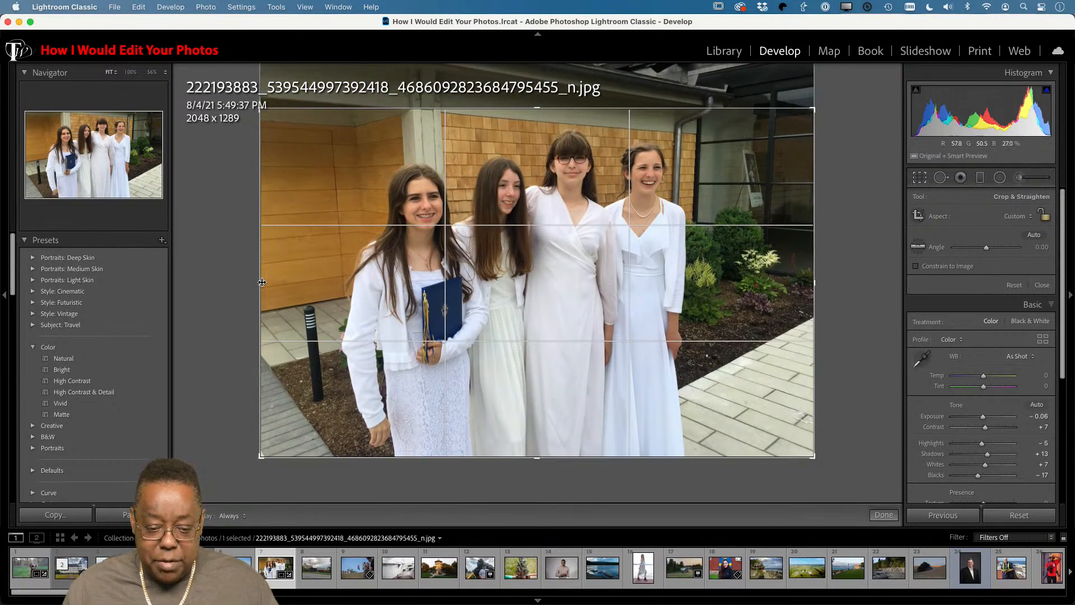
drag(260, 282, 292, 283)
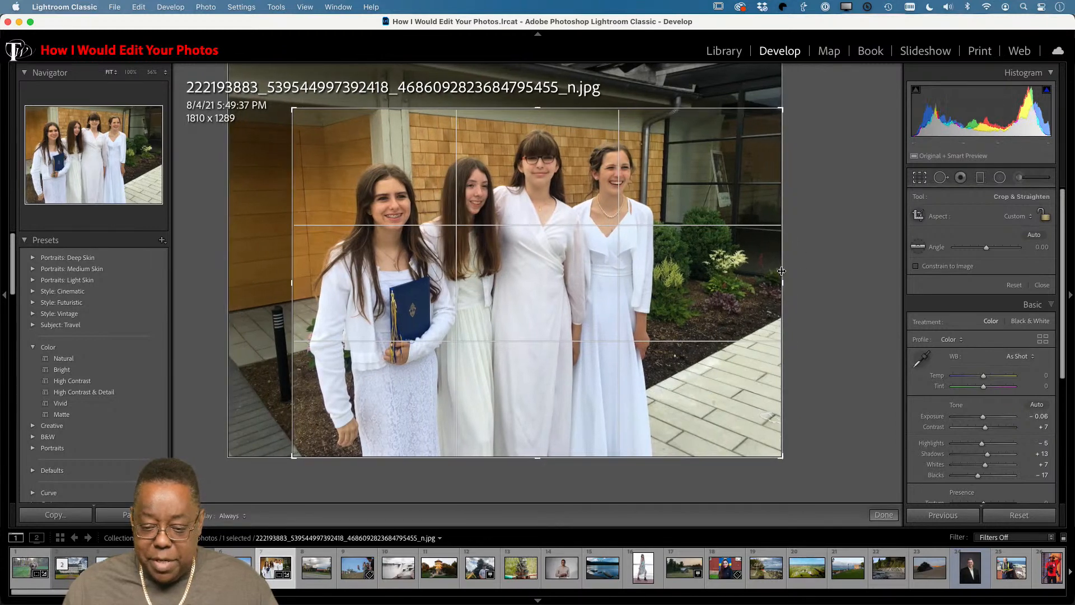
drag(782, 281, 743, 286)
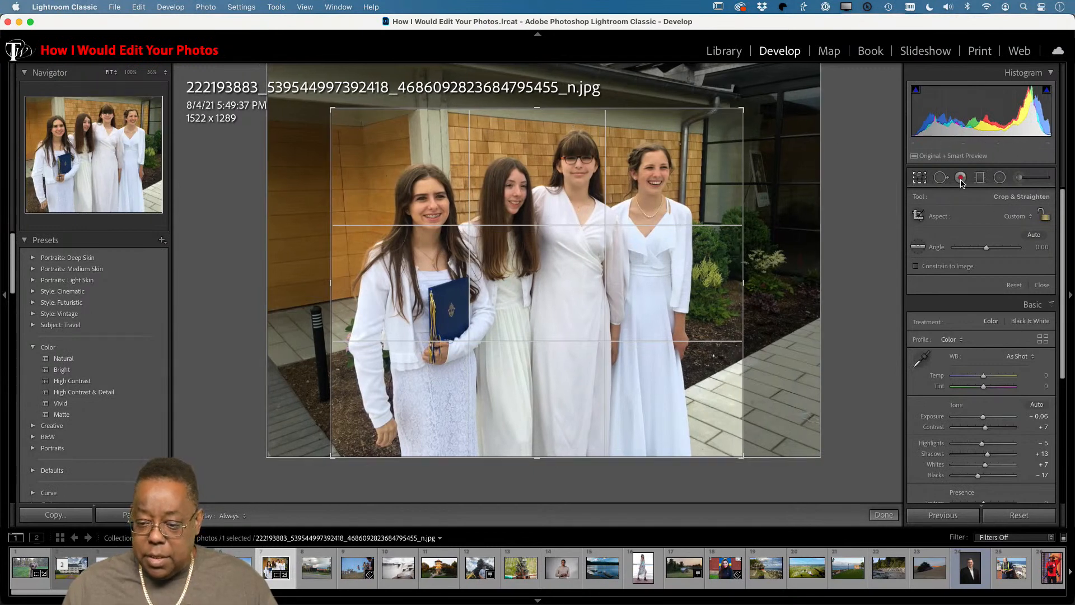
click(923, 178)
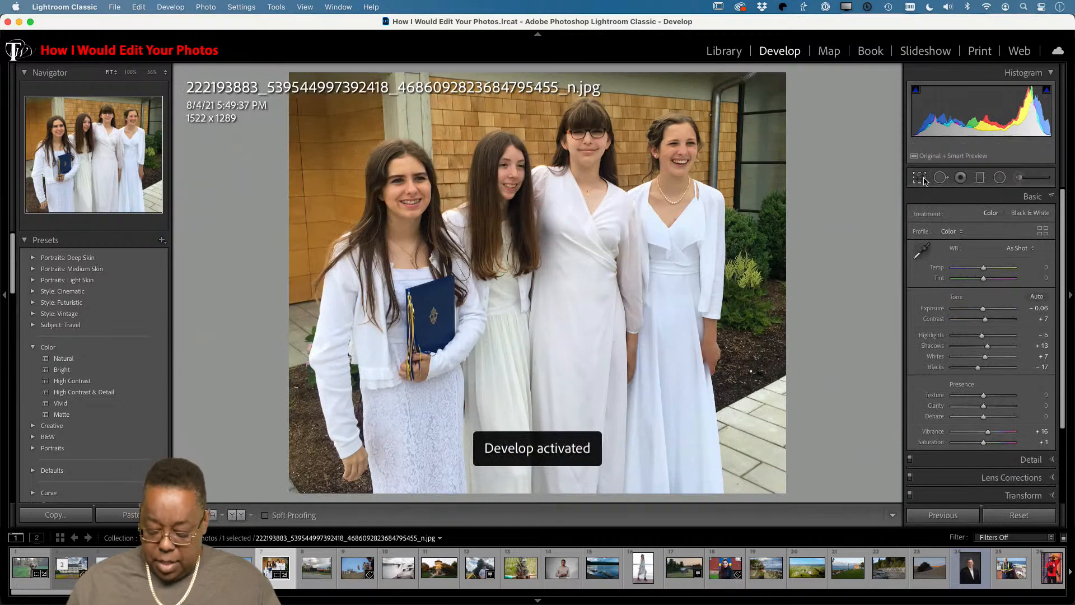
Compare the before and after versions of the edited group photo several times.
key(backslash)
key(backslash)
key(backslash)
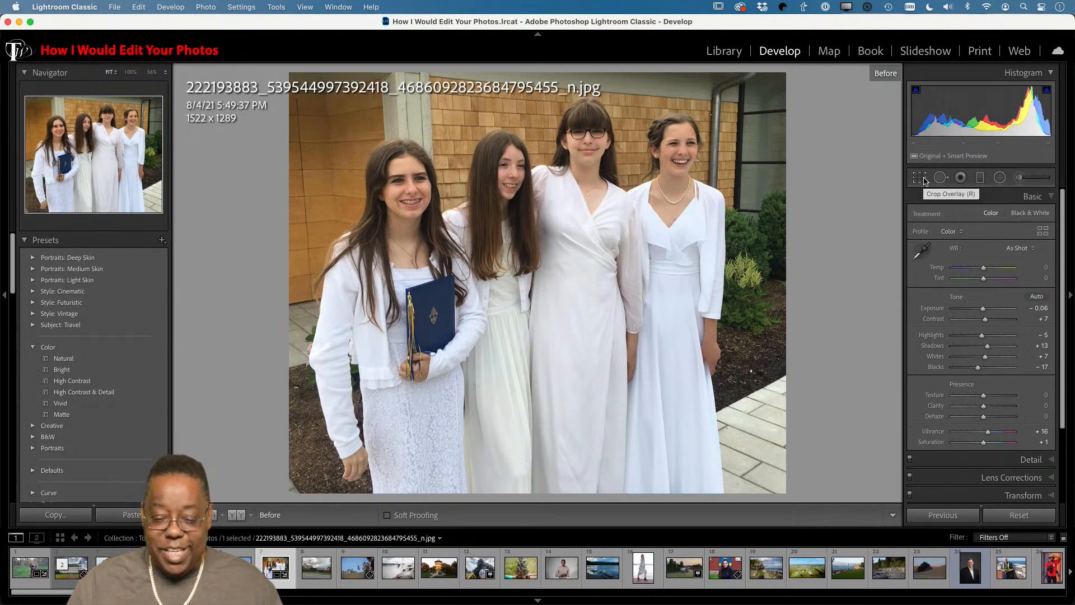
key(backslash)
key(backslash)
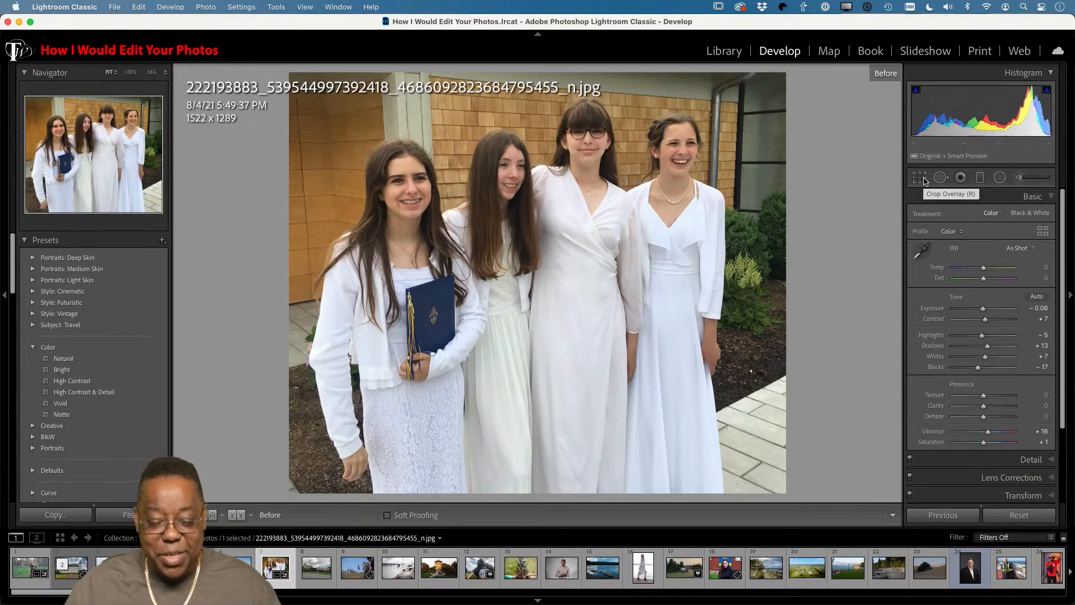
key(backslash)
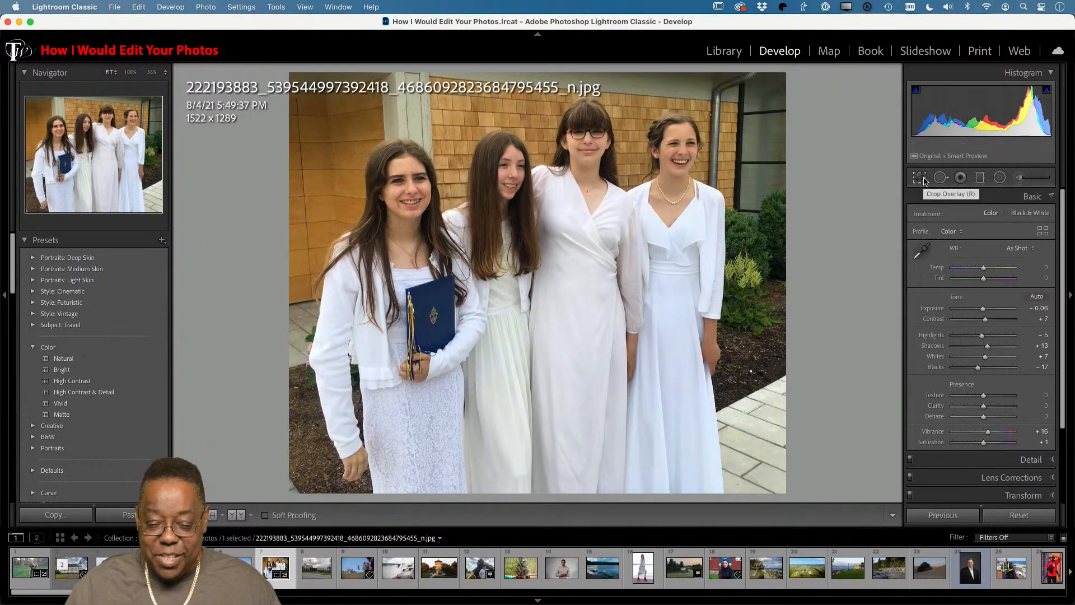
key(backslash)
key(backslash)
key(backslash)
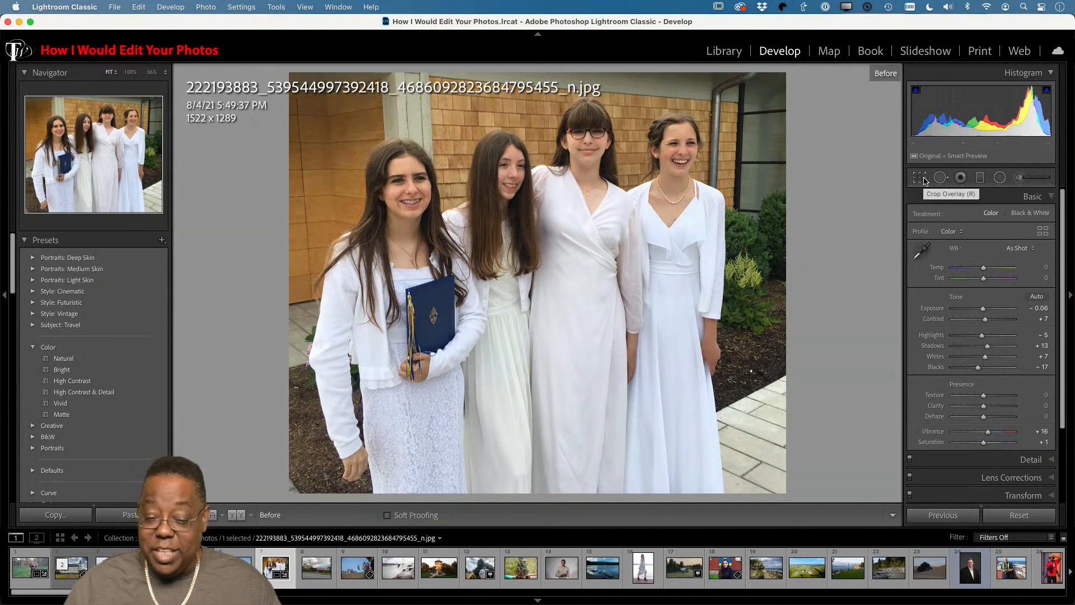
key(backslash)
key(backslash)
key(backslash)
key(backslash)
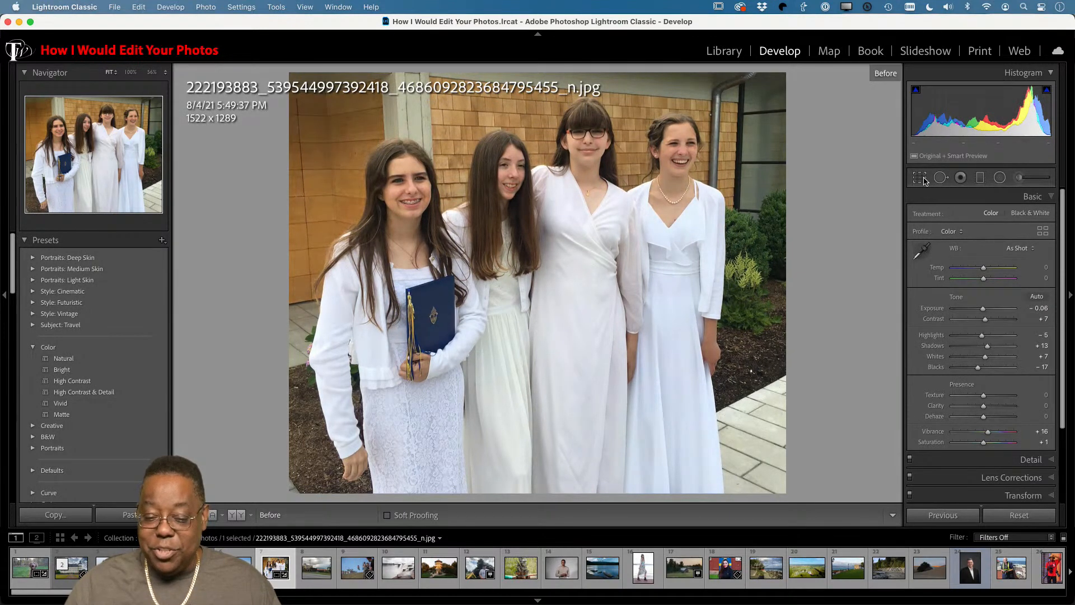
key(backslash)
key(backslash)
key(backslash)
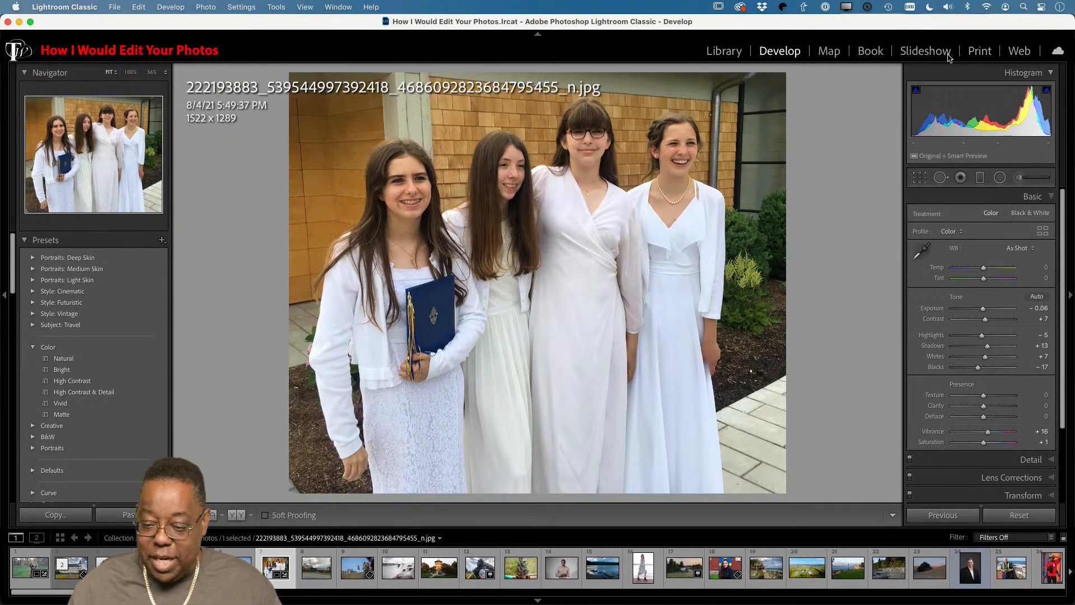
Sample the white balance from the rightmost woman's white dress and set the temperature to +8.
click(921, 250)
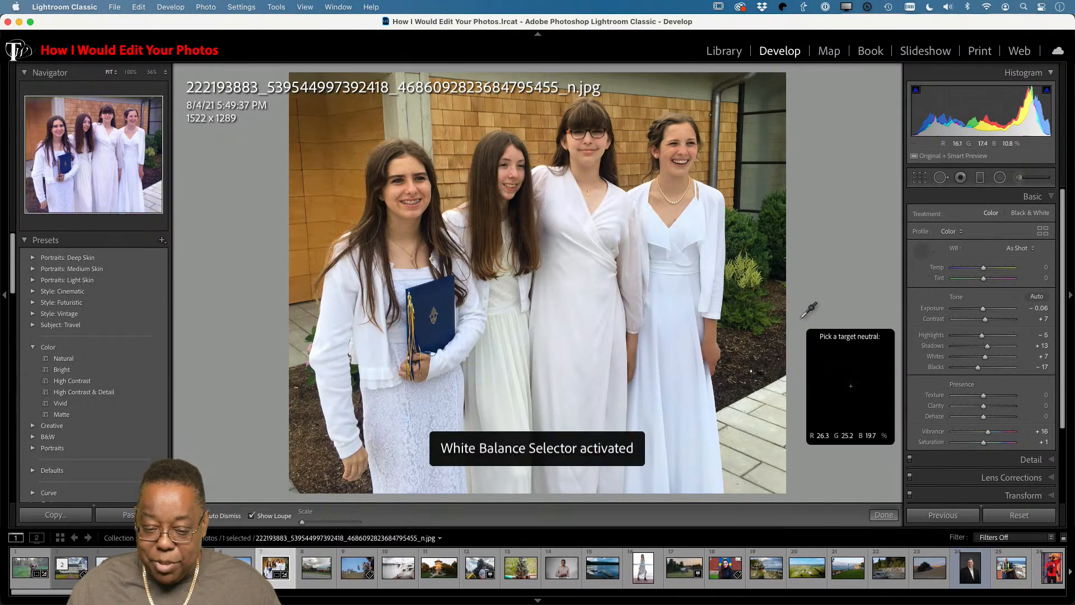
click(663, 317)
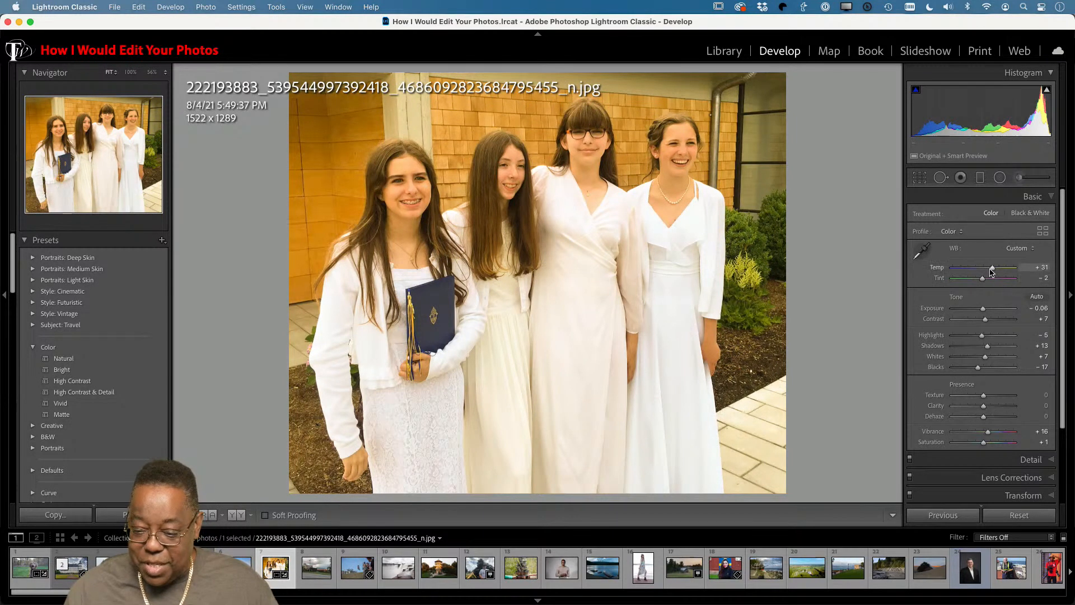
drag(992, 272, 985, 275)
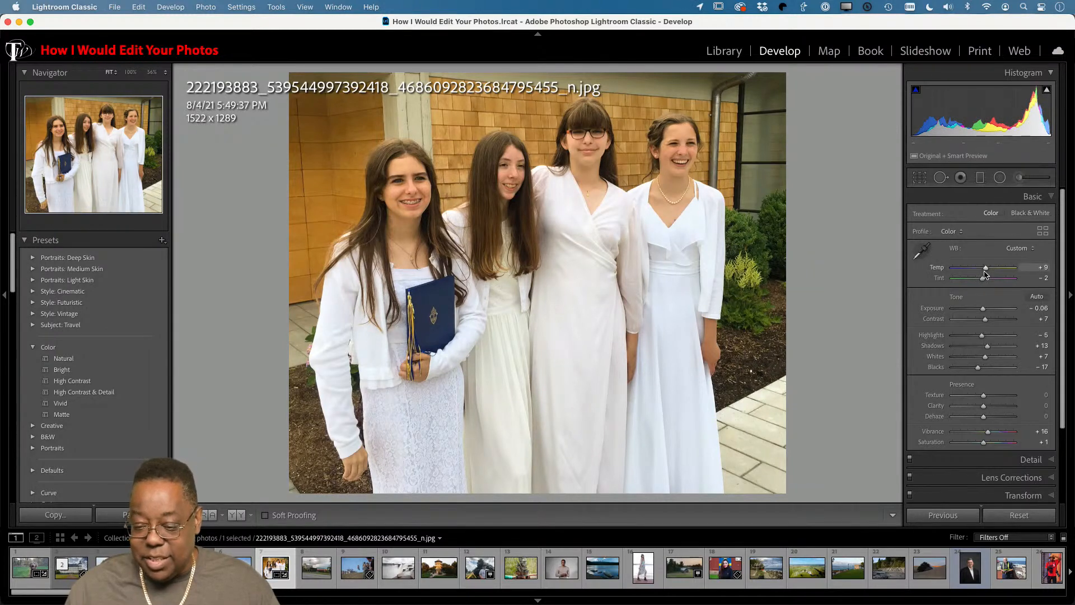
drag(986, 272, 986, 273)
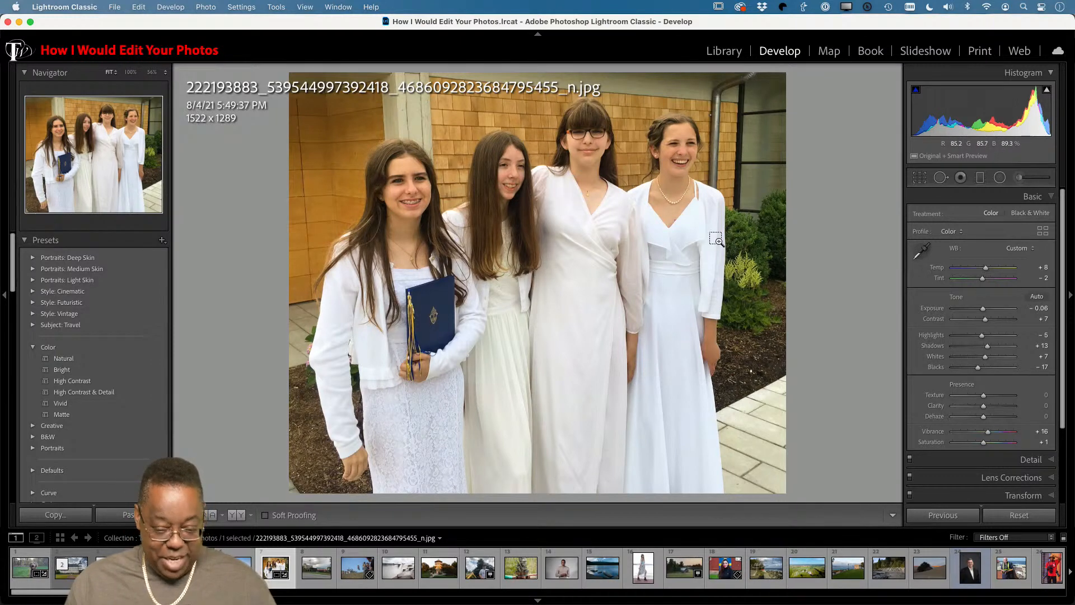
Open a copy with Lightroom adjustments in Adobe Photoshop (Beta) and duplicate its Background layer.
key(super+e)
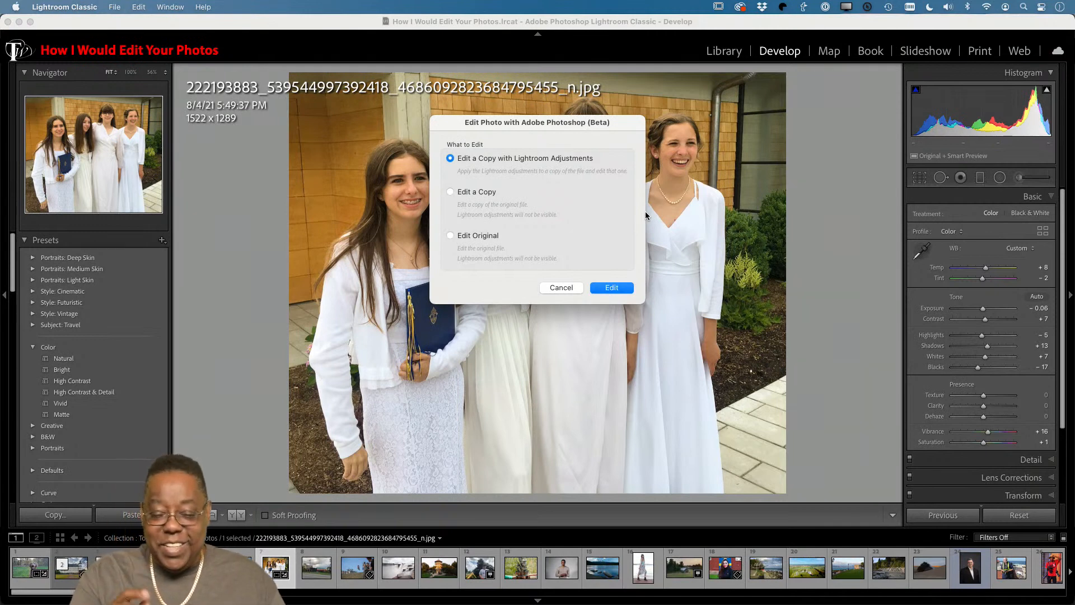
click(611, 288)
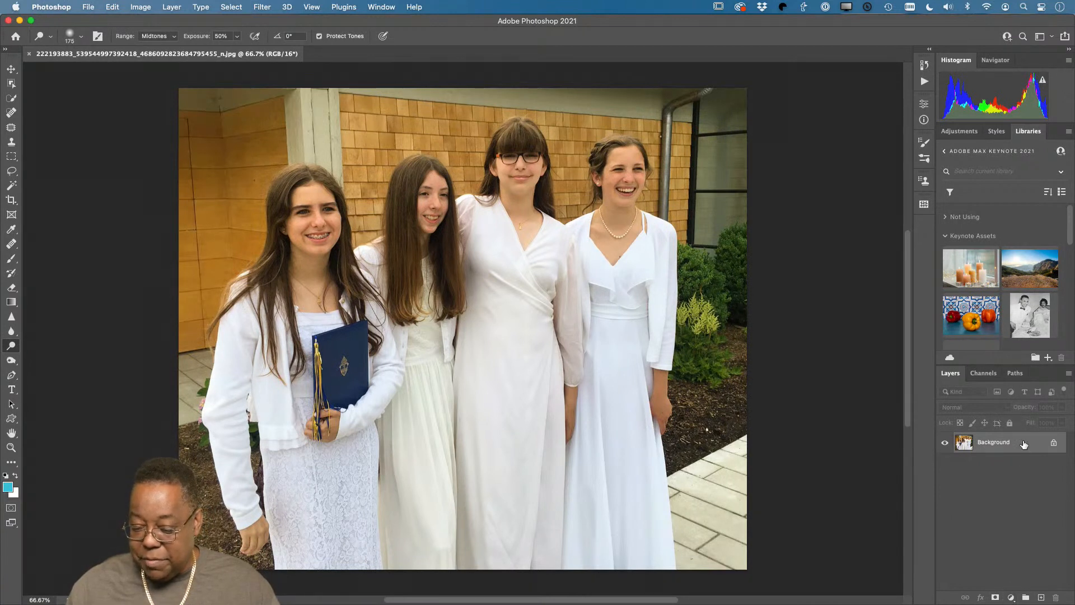
drag(1023, 444, 1041, 598)
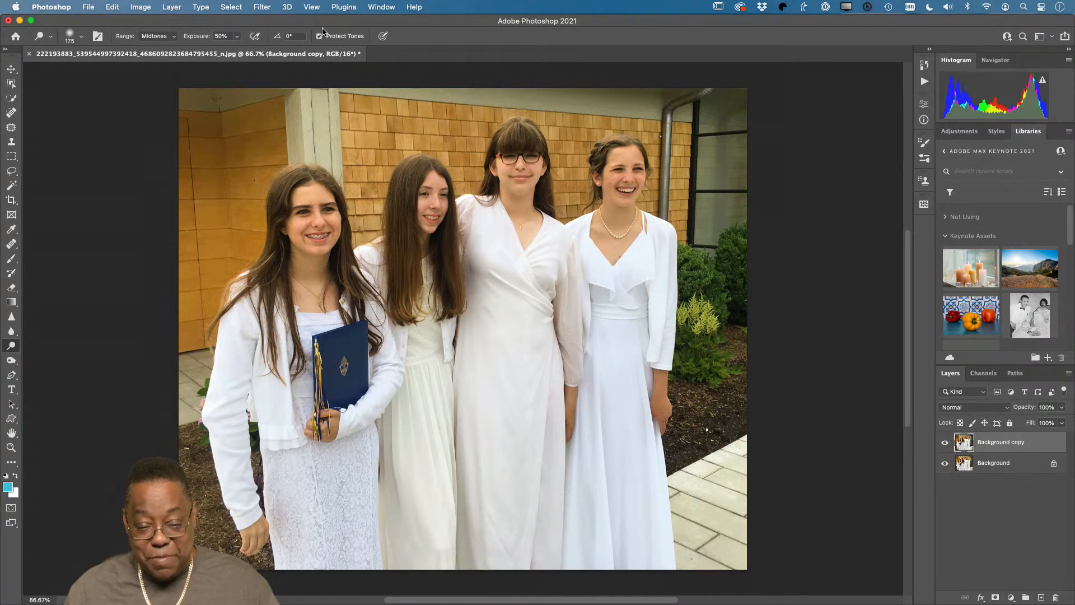
Convert the Background copy layer into a smart object for smart filters.
click(261, 6)
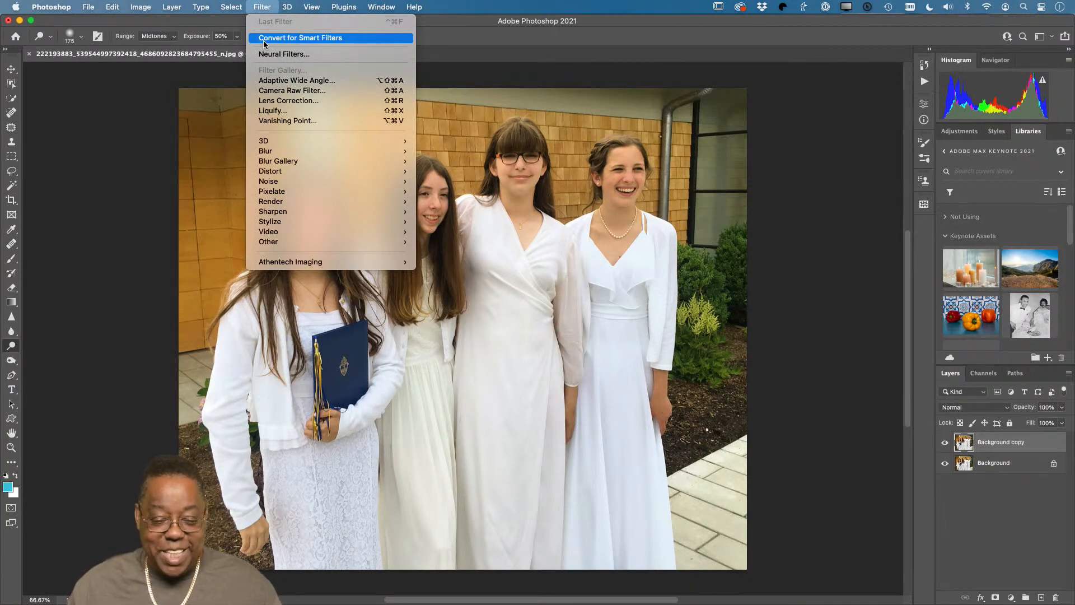
click(265, 39)
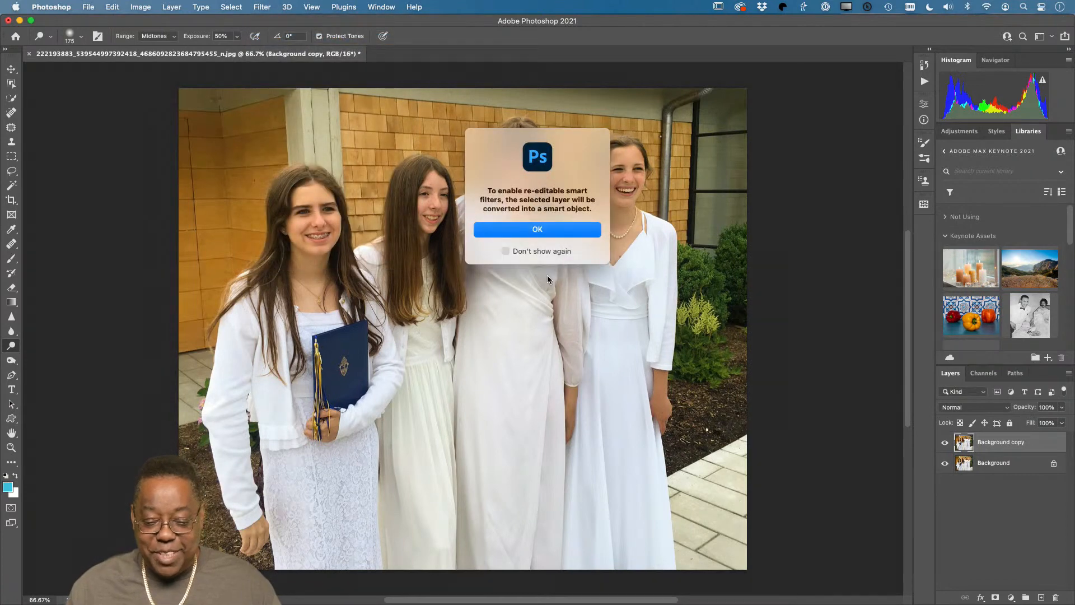
click(538, 230)
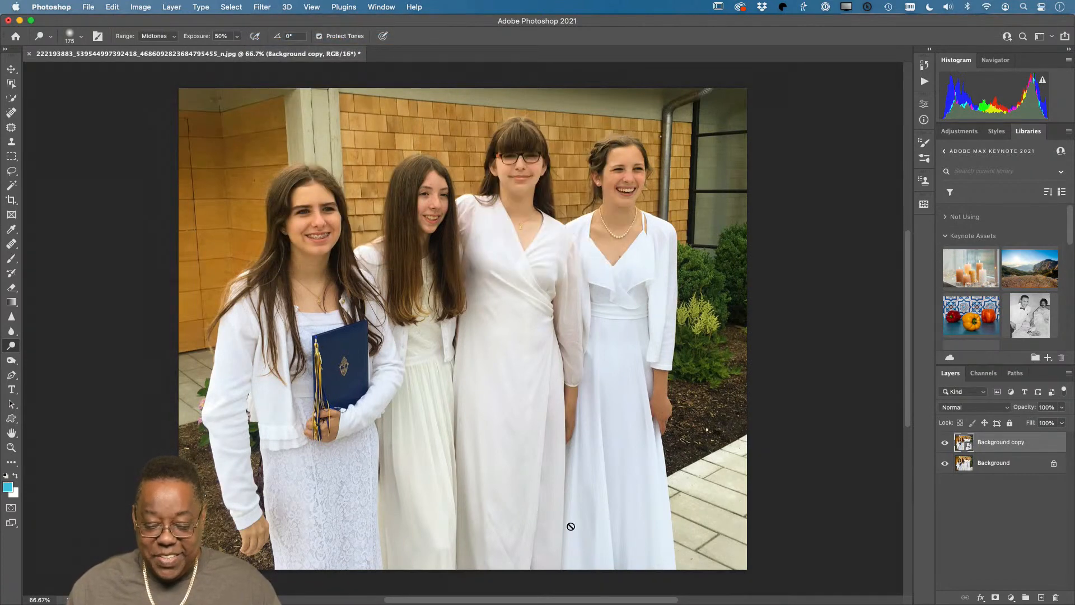
In the Liquify filter, nudge the leftmost woman's outer sleeve edge near the elbow using Forward Warp with brush size 80.
click(261, 7)
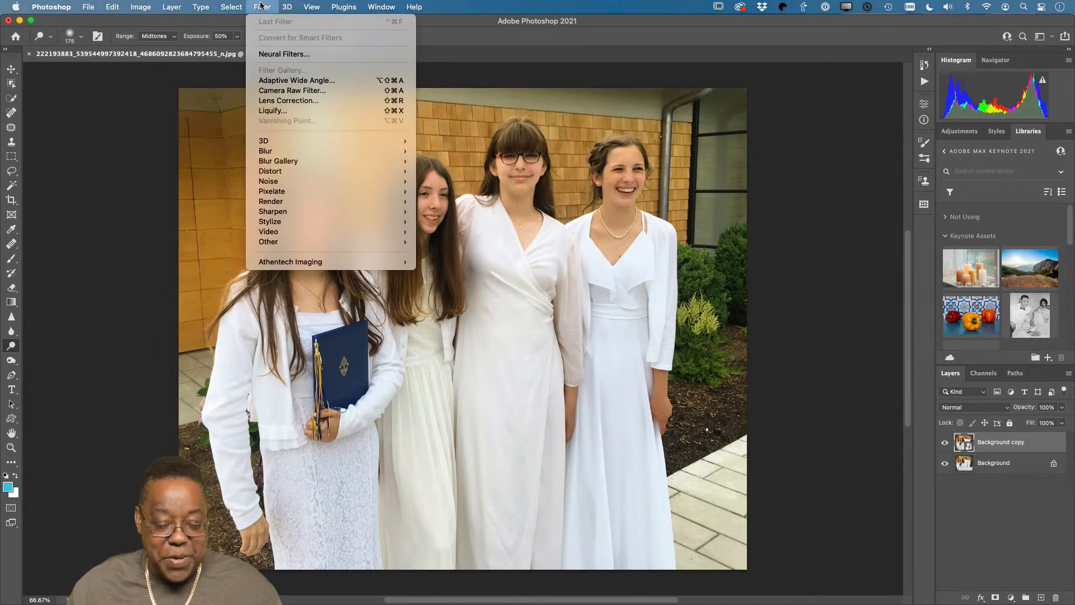
click(284, 110)
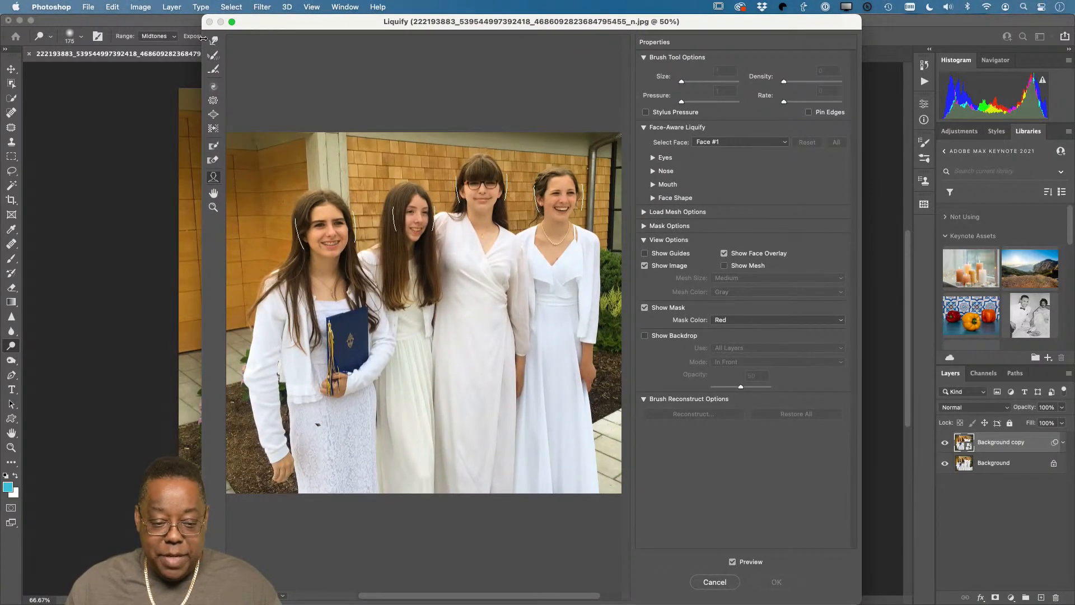
click(214, 40)
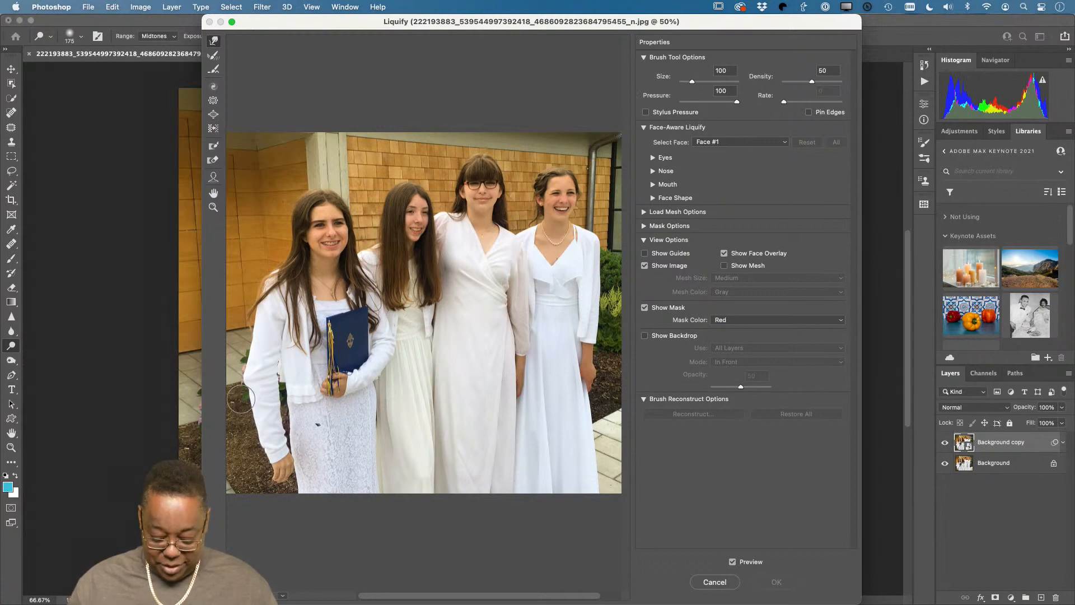
key(super+plus)
key(super+plus)
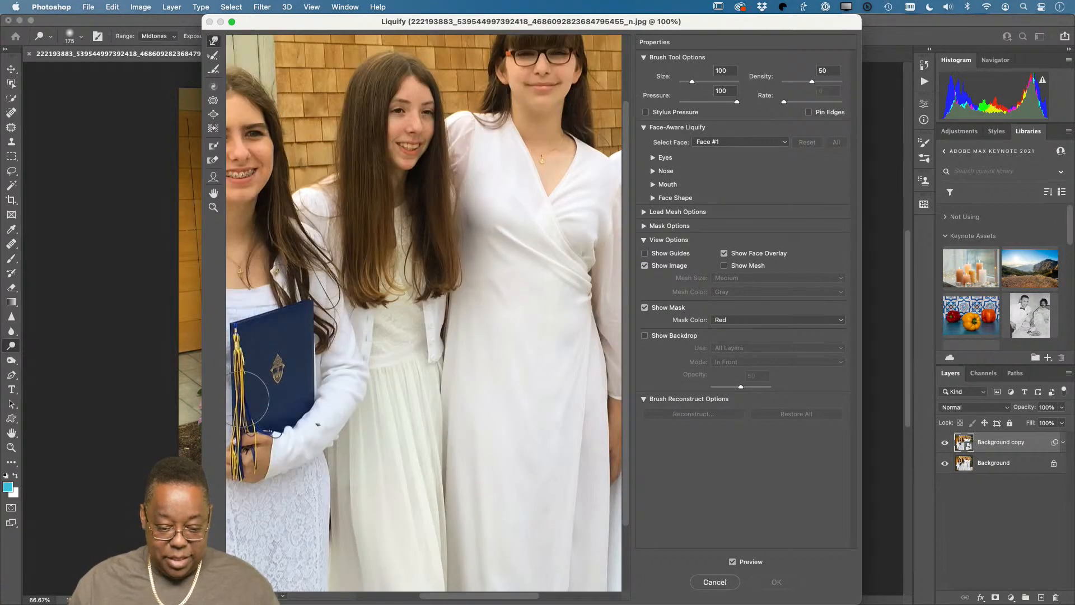
scroll(263, 414, left, 6)
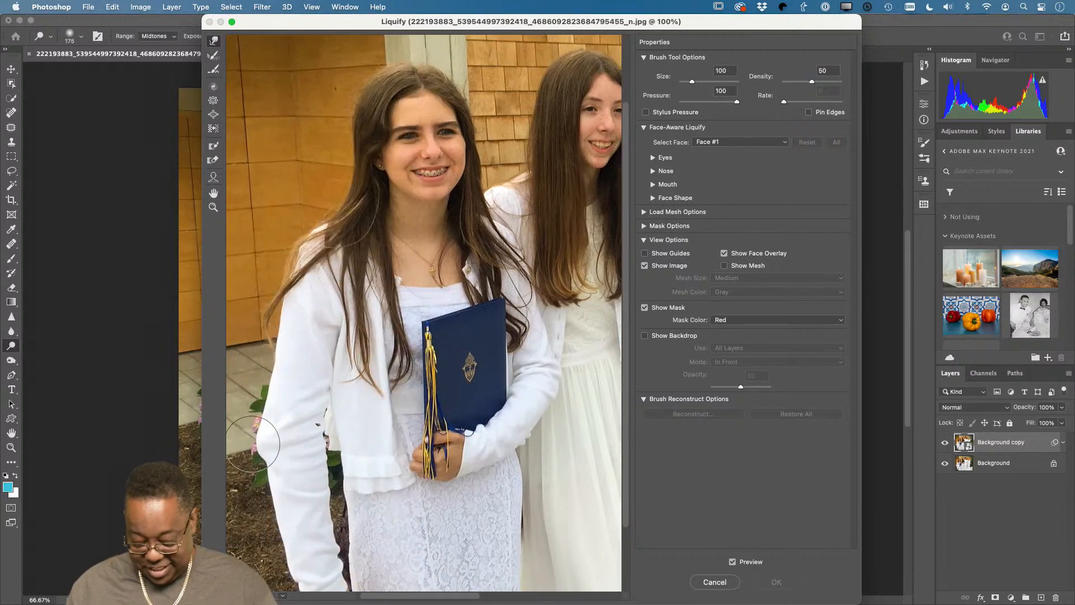
key(bracketleft)
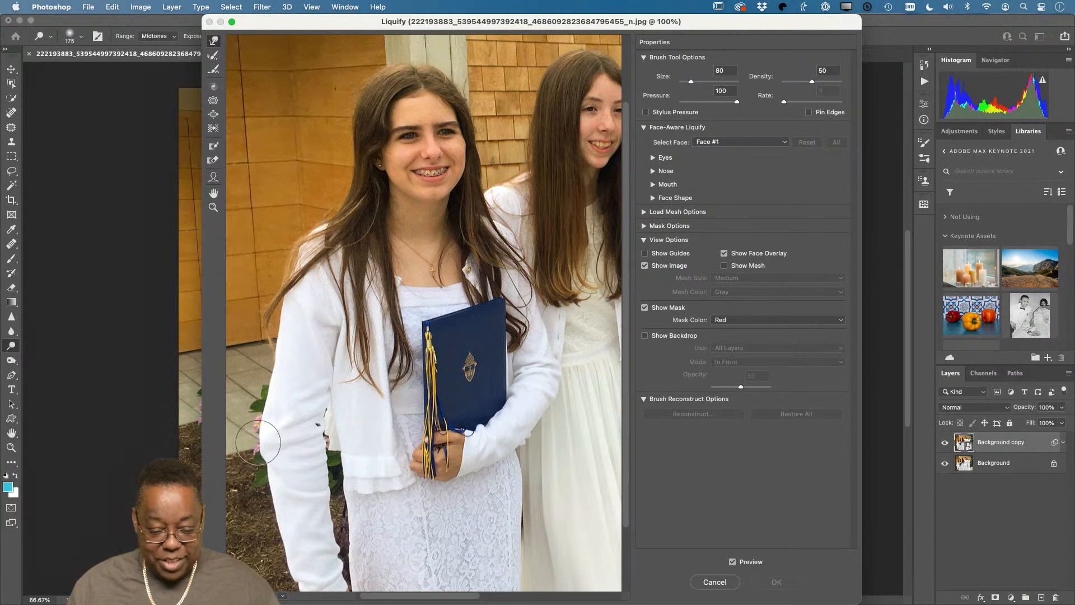
drag(259, 443, 262, 432)
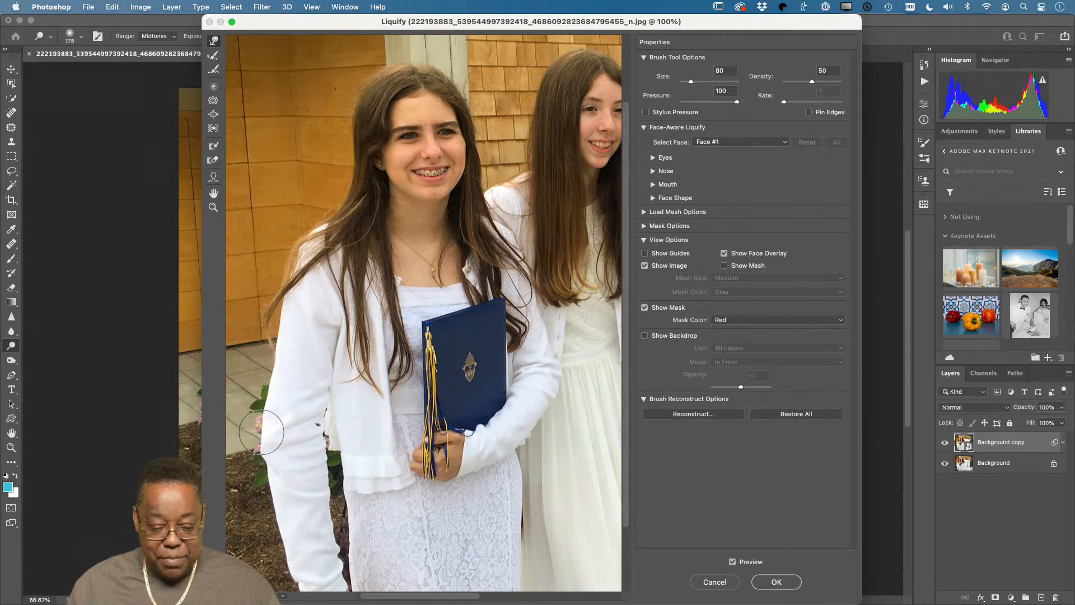
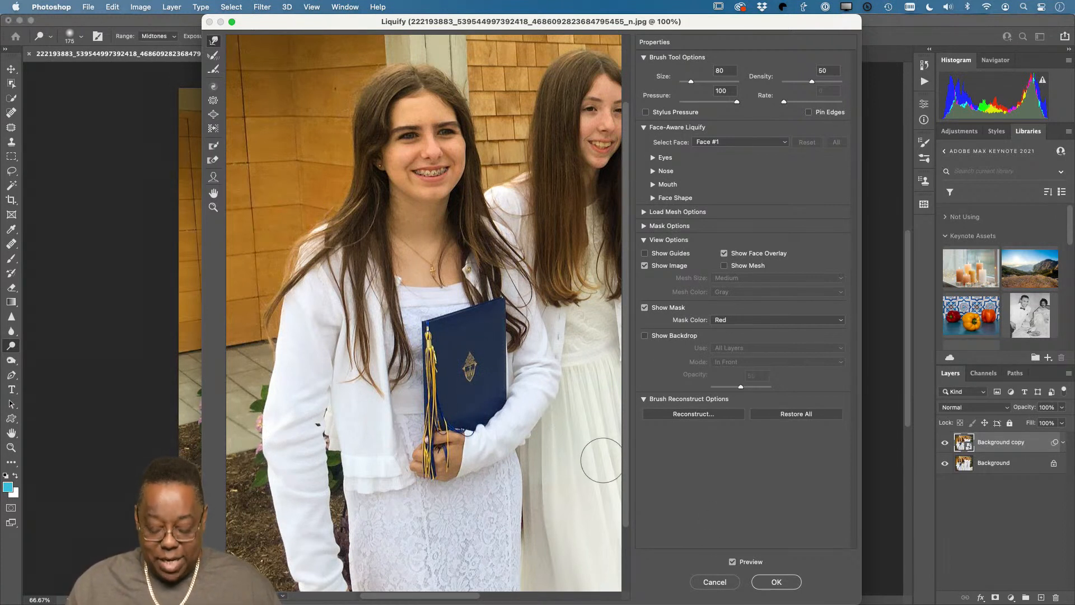
Activate Liquify's Face tool, choose Face #3 in Face-Aware Liquify, and expand its Mouth settings.
key(super+minus)
key(super+minus)
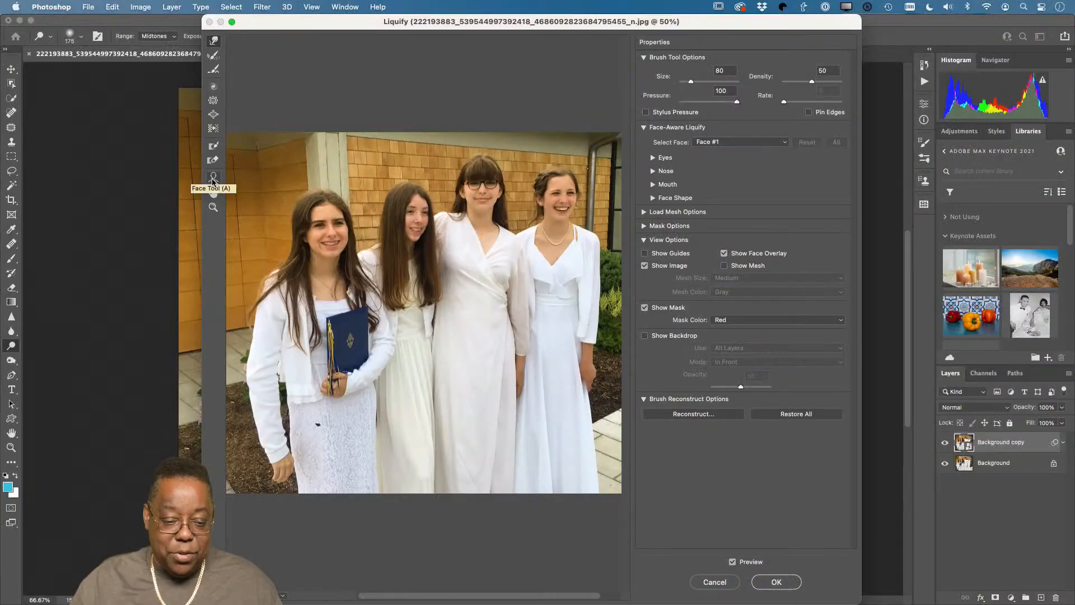
click(213, 178)
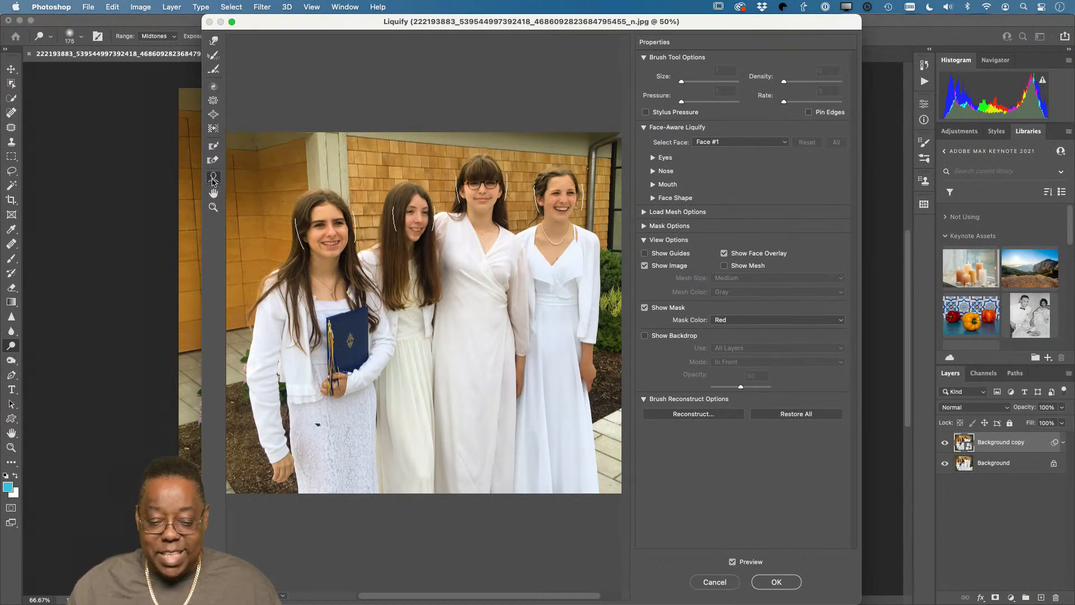
mouse_move(343, 251)
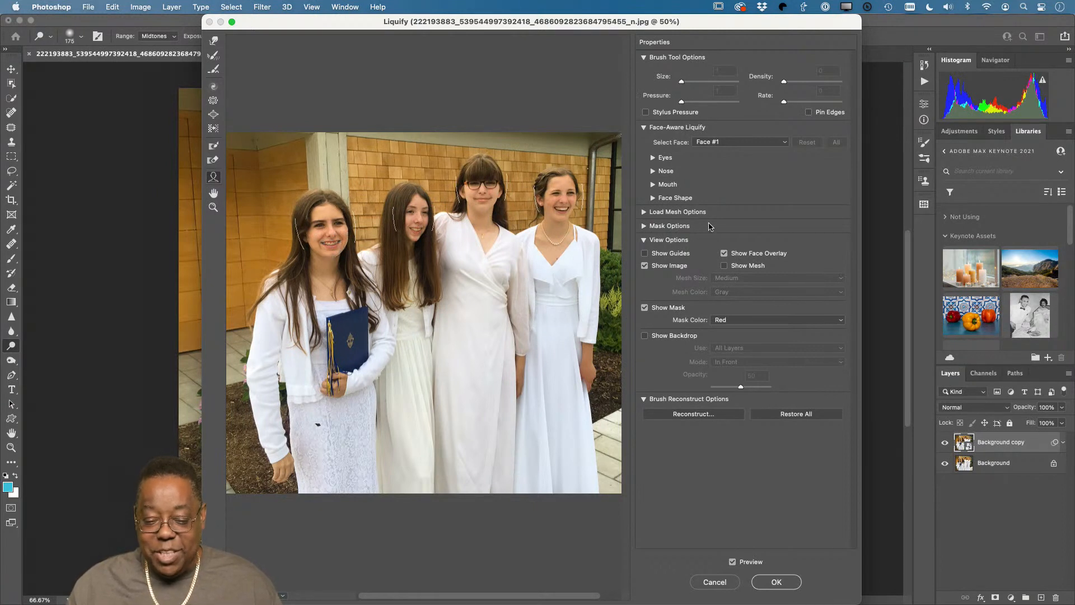
click(731, 143)
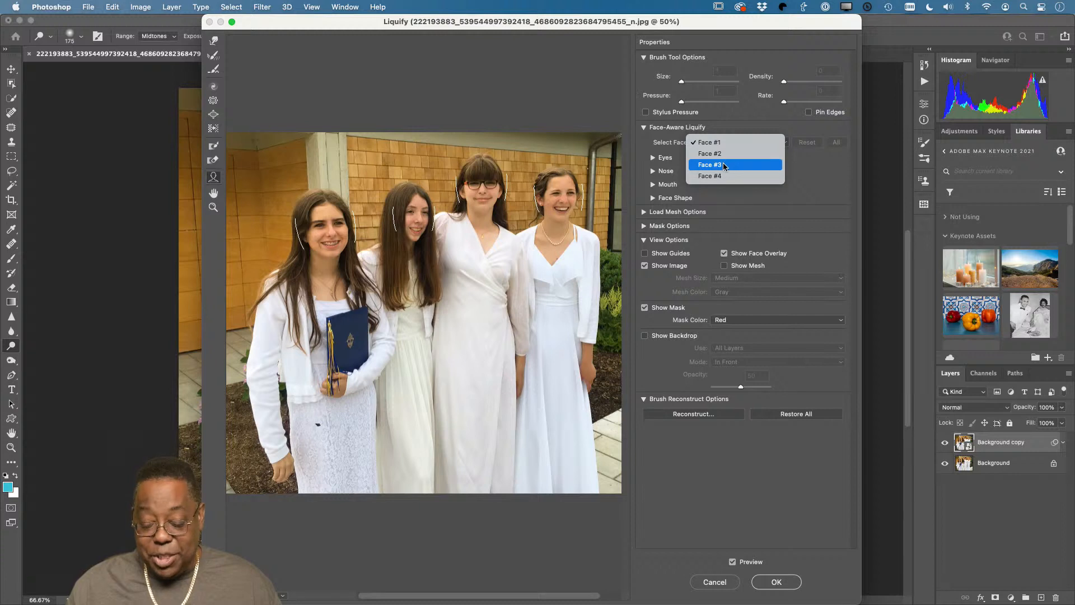
click(724, 165)
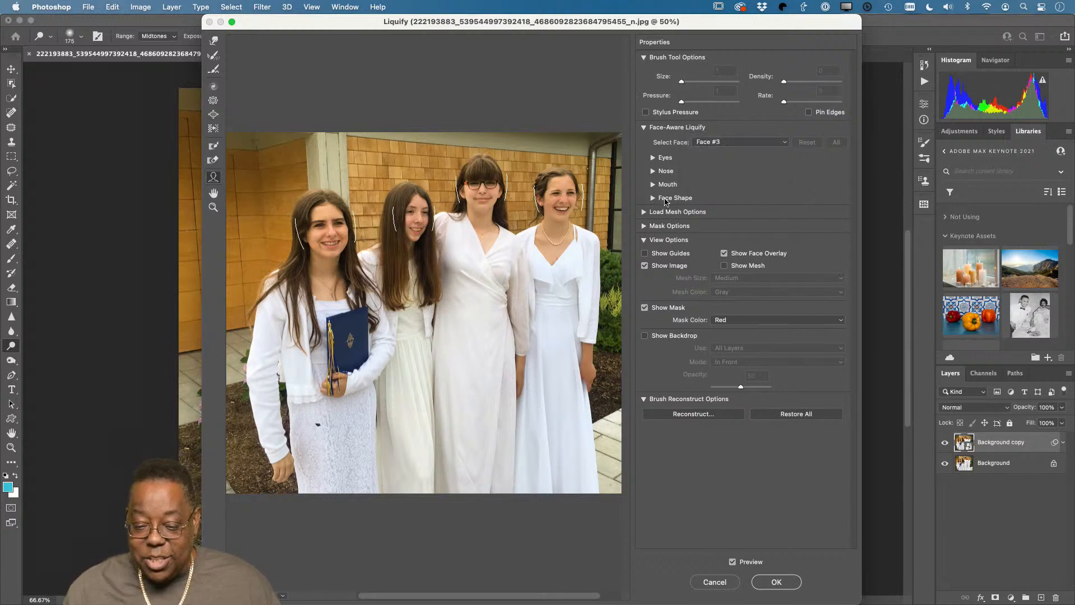
click(653, 185)
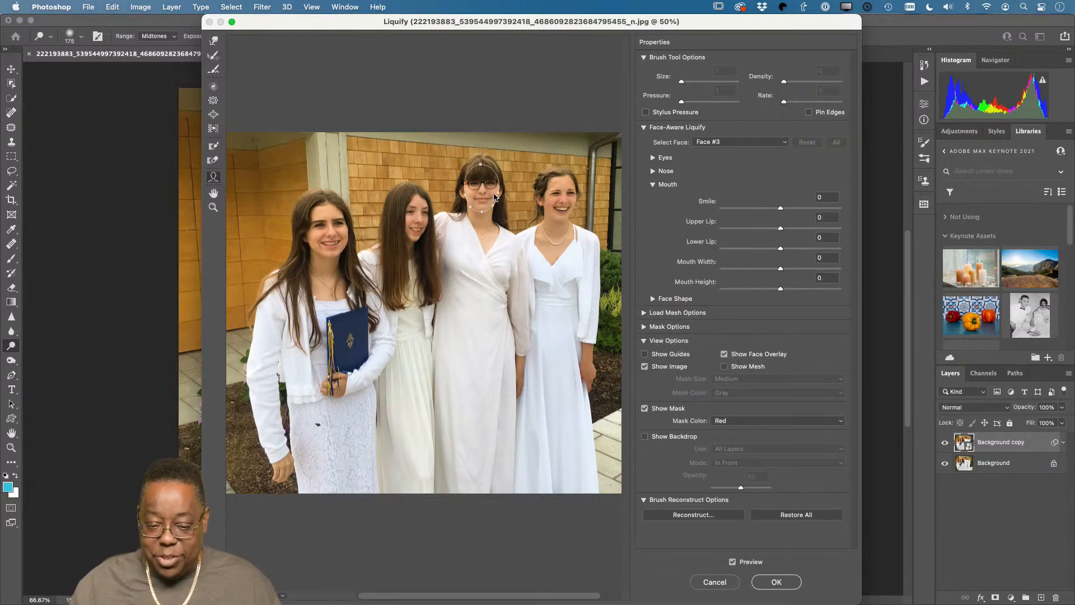
mouse_move(487, 202)
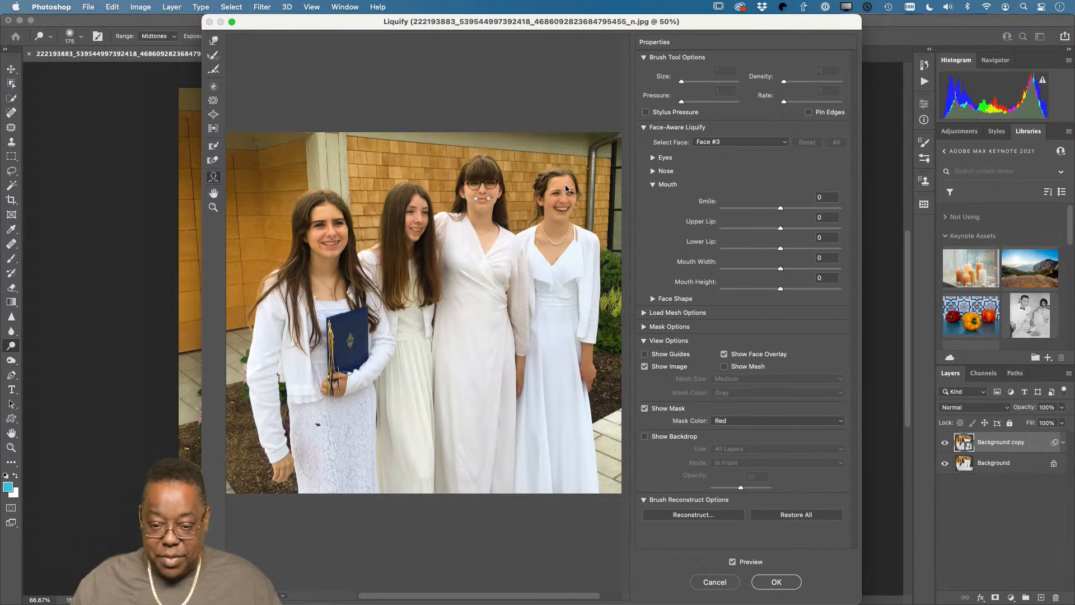
Enlarge the Liquify window to the full screen width and view the faces at 100%.
drag(865, 108, 1072, 108)
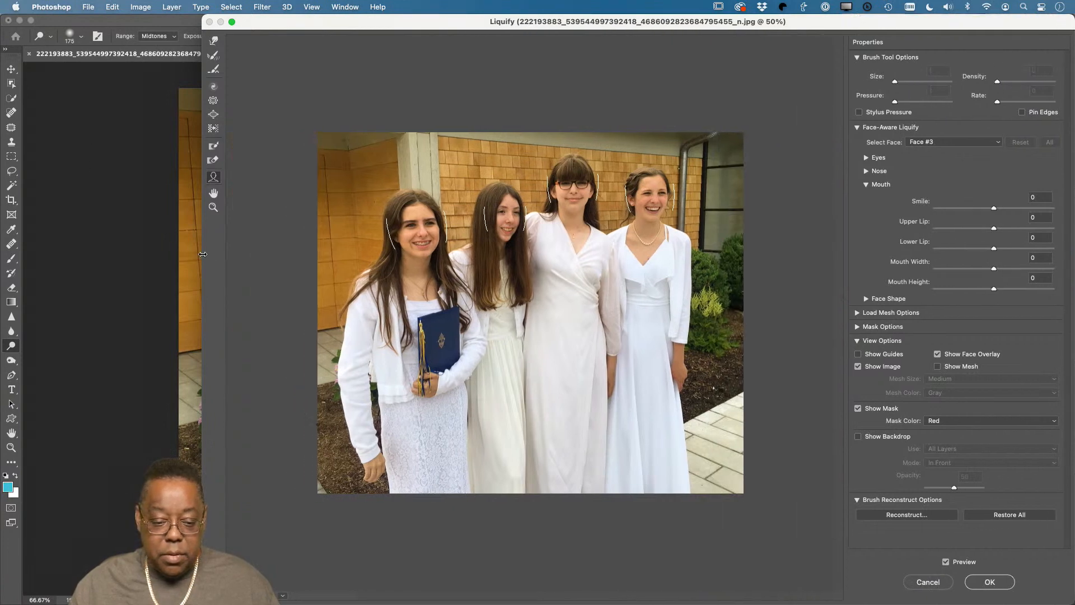
drag(203, 254, 2, 261)
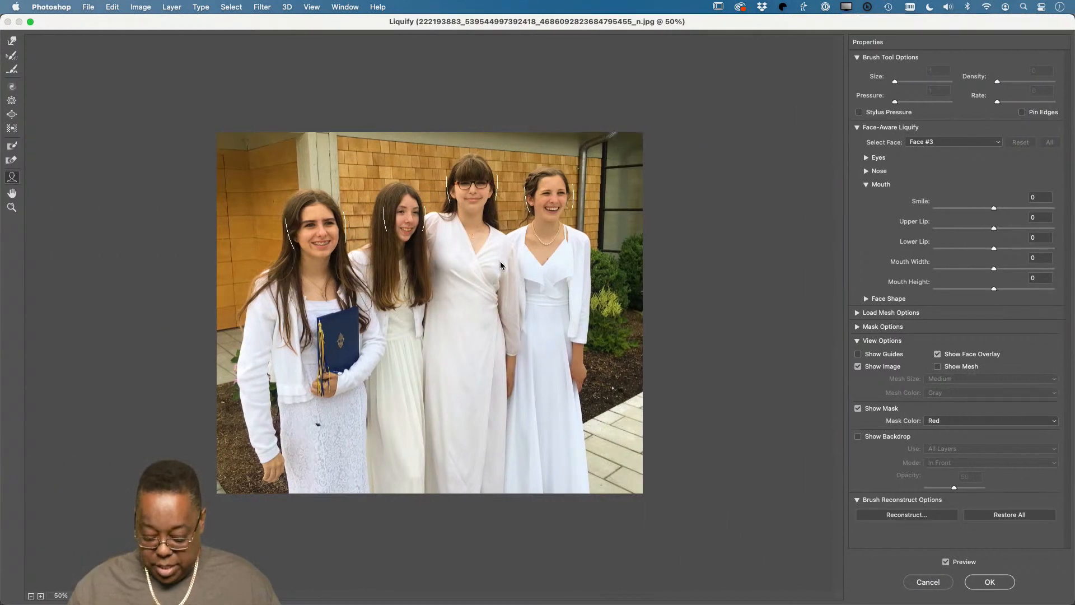
key(super+equal)
key(super+equal)
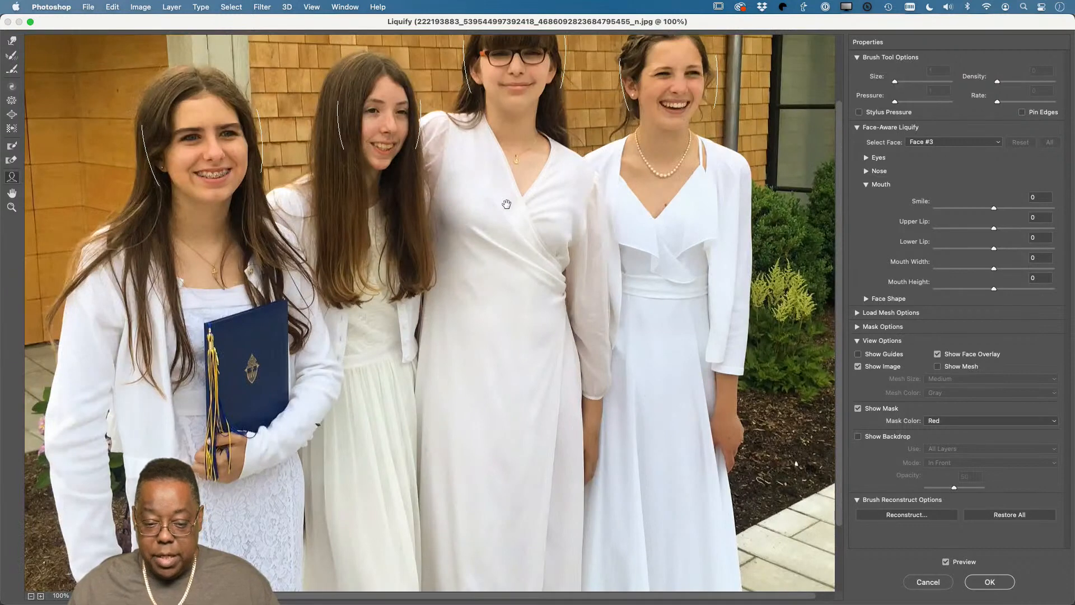
drag(507, 204, 485, 424)
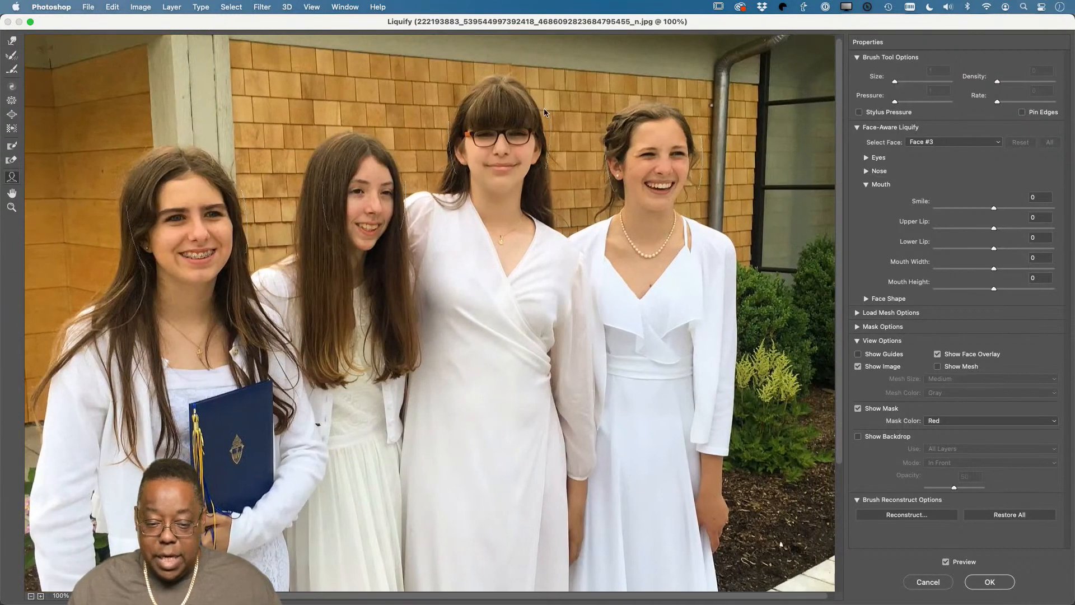
mouse_move(496, 162)
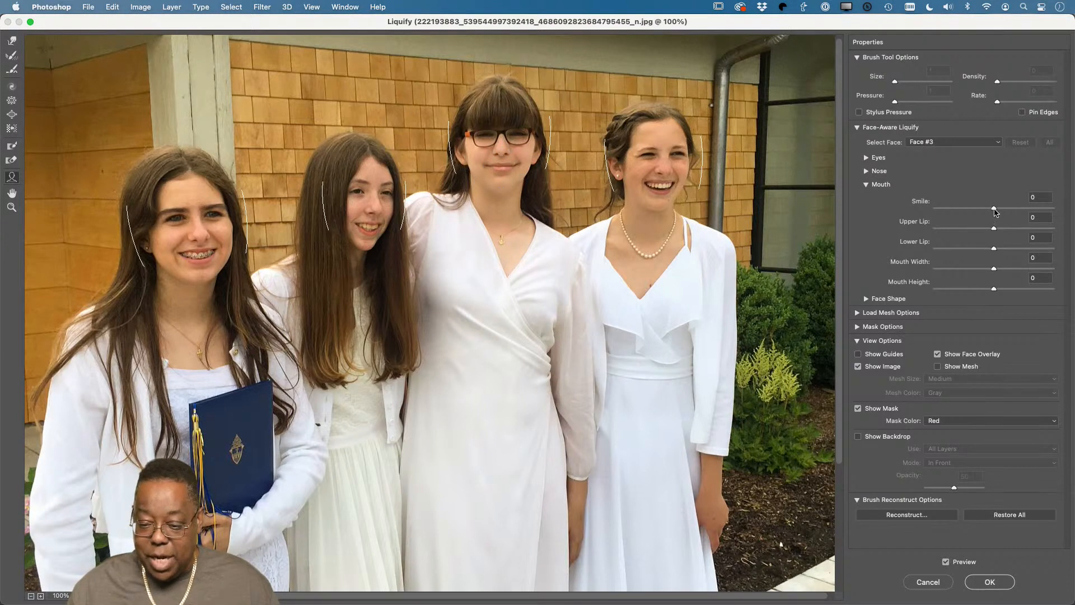
Try the Smile extremes of 100 and -100 on Face #3, ending with Smile at 3.
drag(995, 211, 1069, 216)
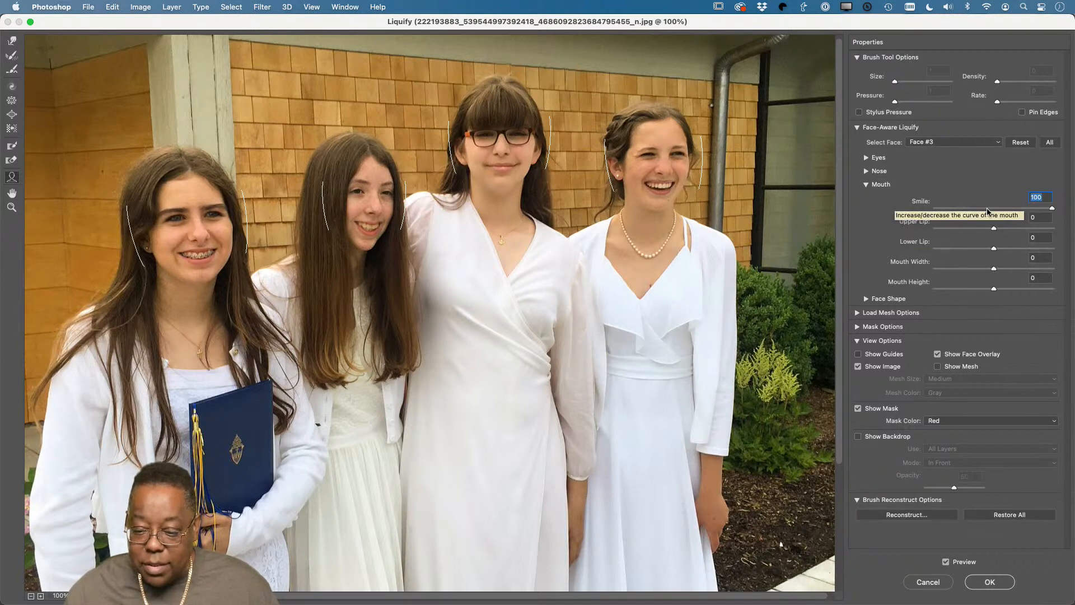
text(-100)
key(Return)
drag(936, 208, 997, 210)
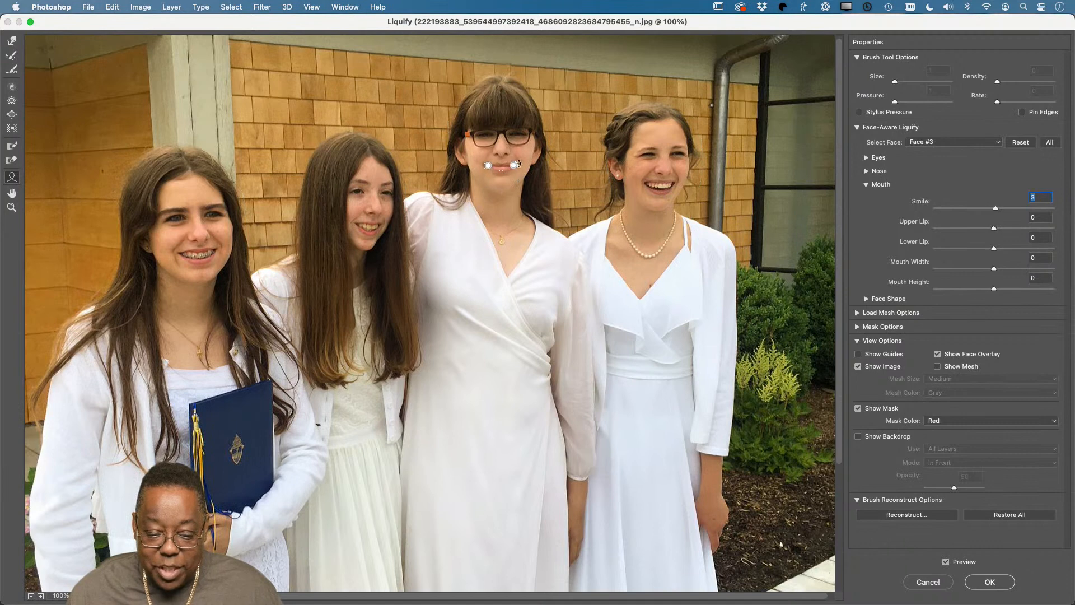
Reshape the mouth of the woman with glasses directly on the image to Smile 100 and Mouth Width 4, and apply Liquify.
drag(518, 164, 518, 157)
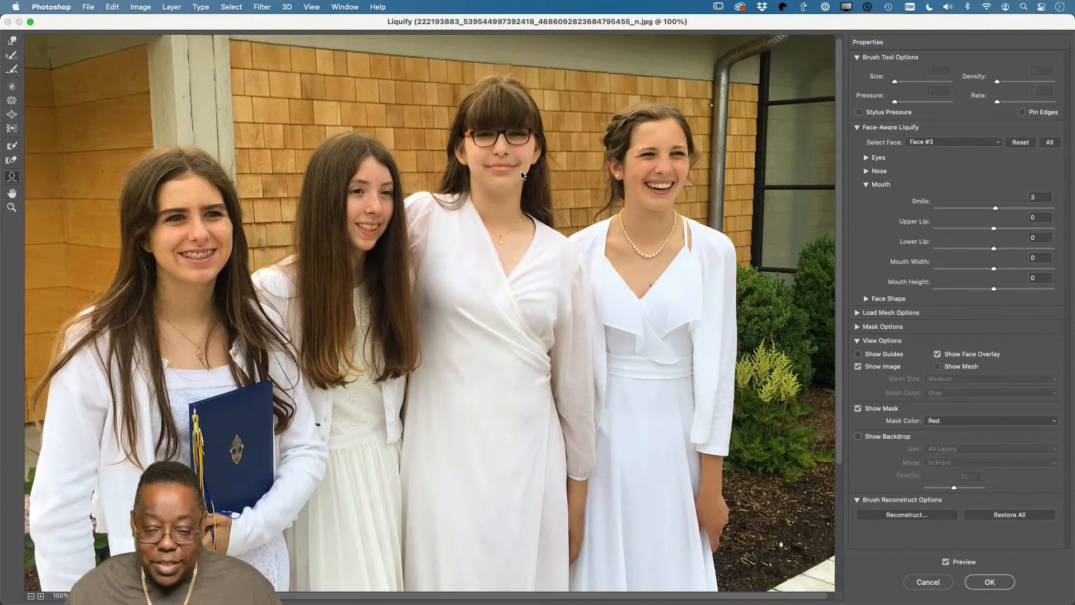
drag(522, 164, 522, 159)
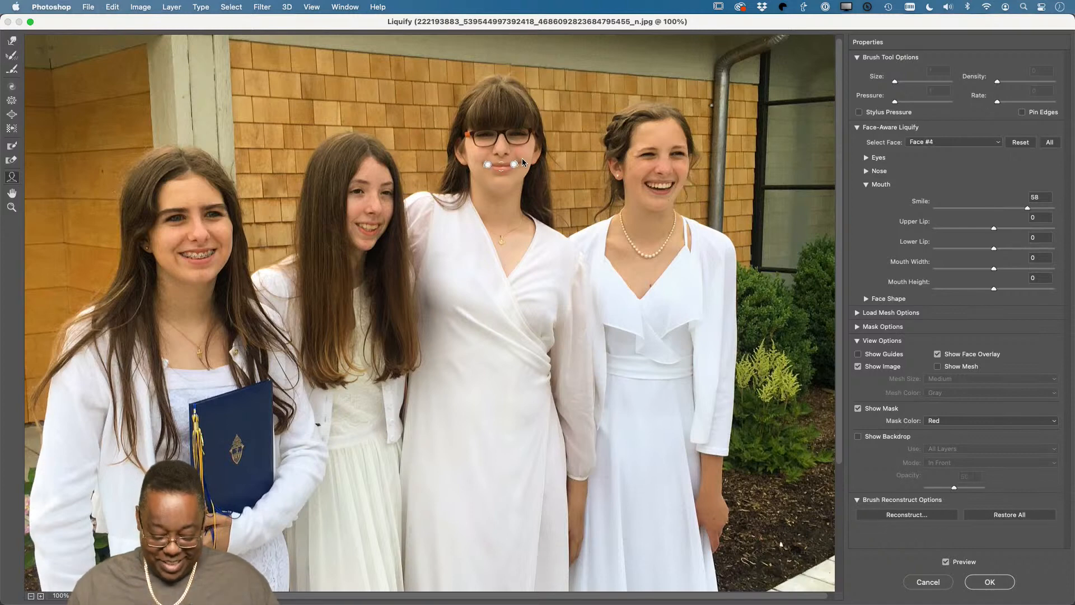
key(super+equal)
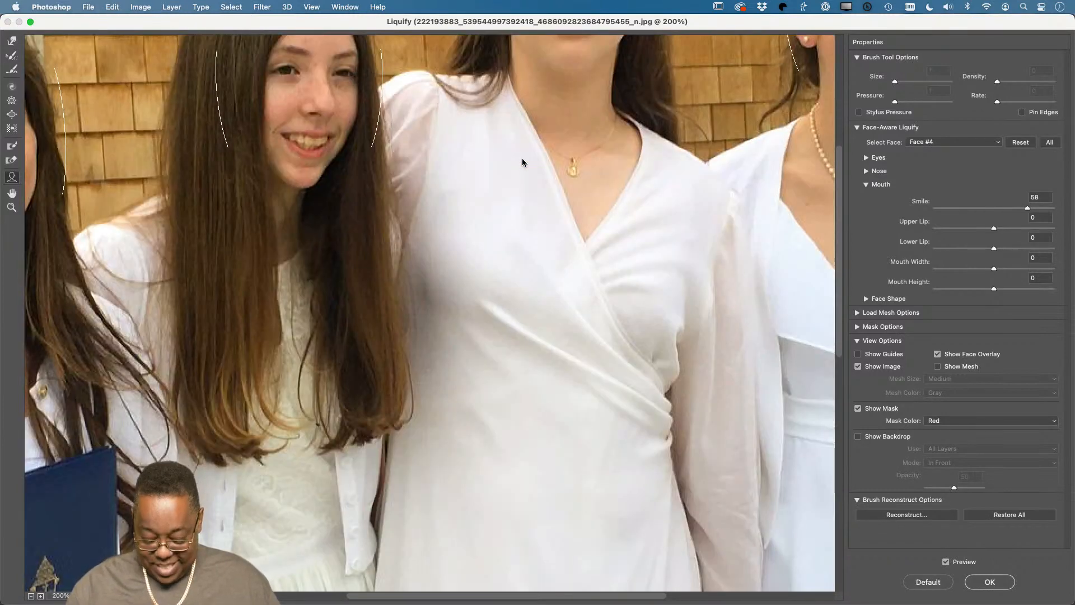
key(super+equal)
scroll(642, 144, up, 10)
scroll(641, 144, left, 2)
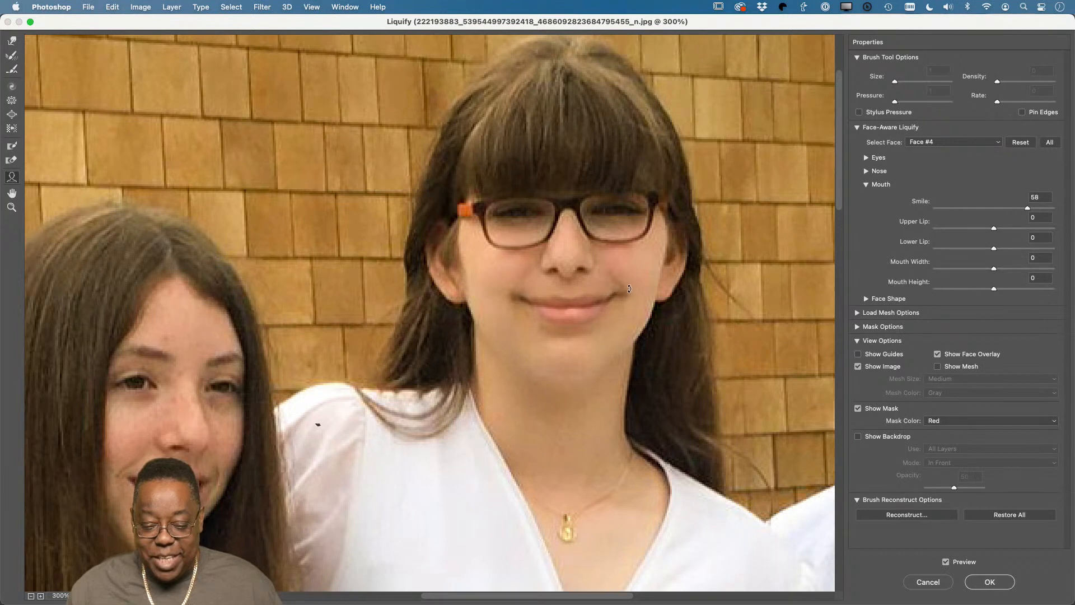
drag(629, 289, 629, 289)
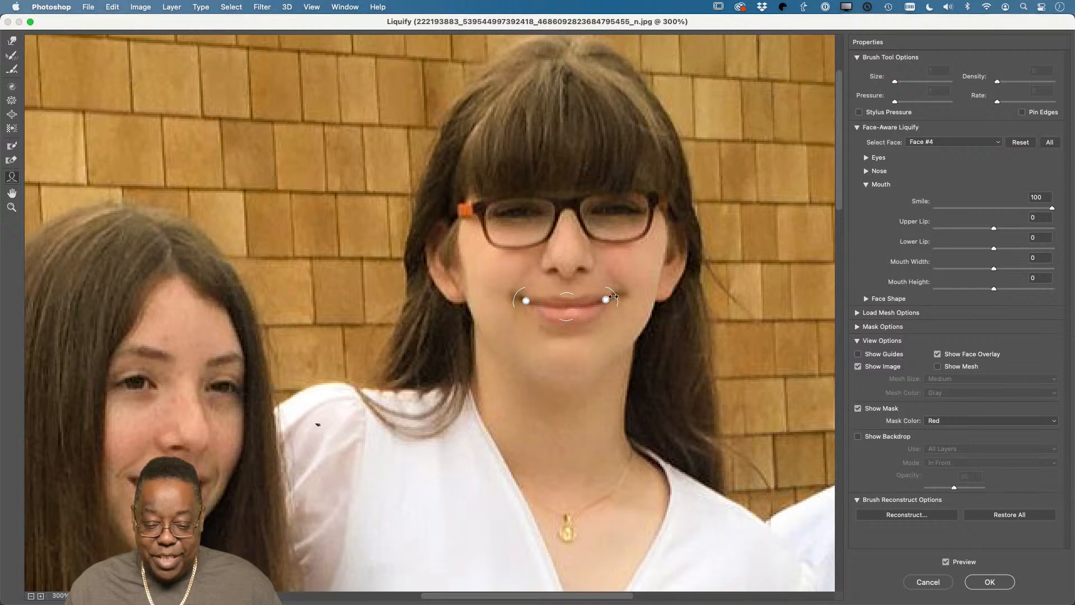
drag(613, 296, 618, 298)
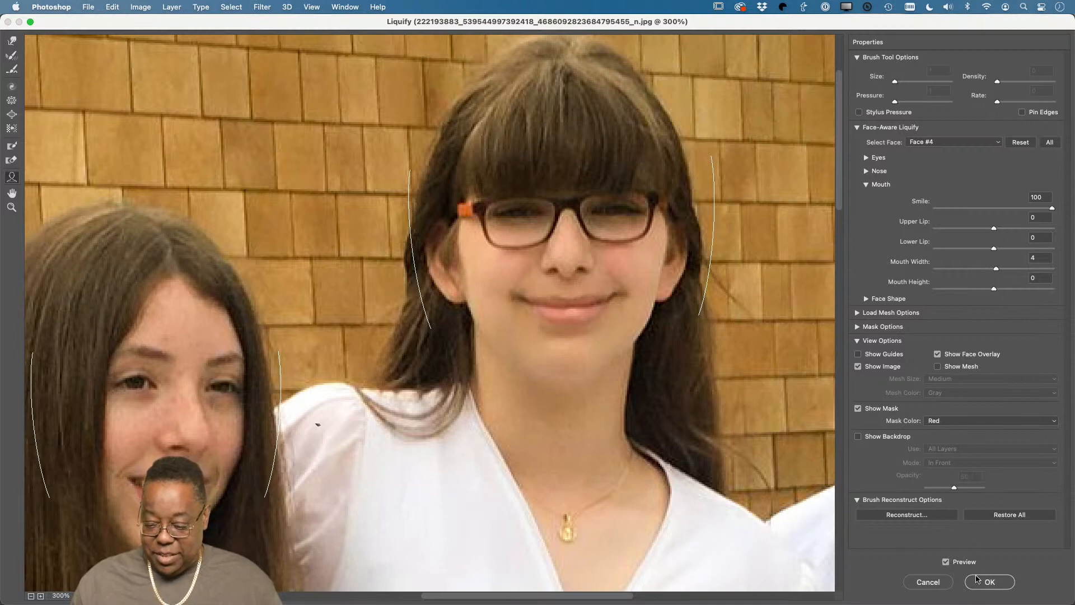
click(988, 581)
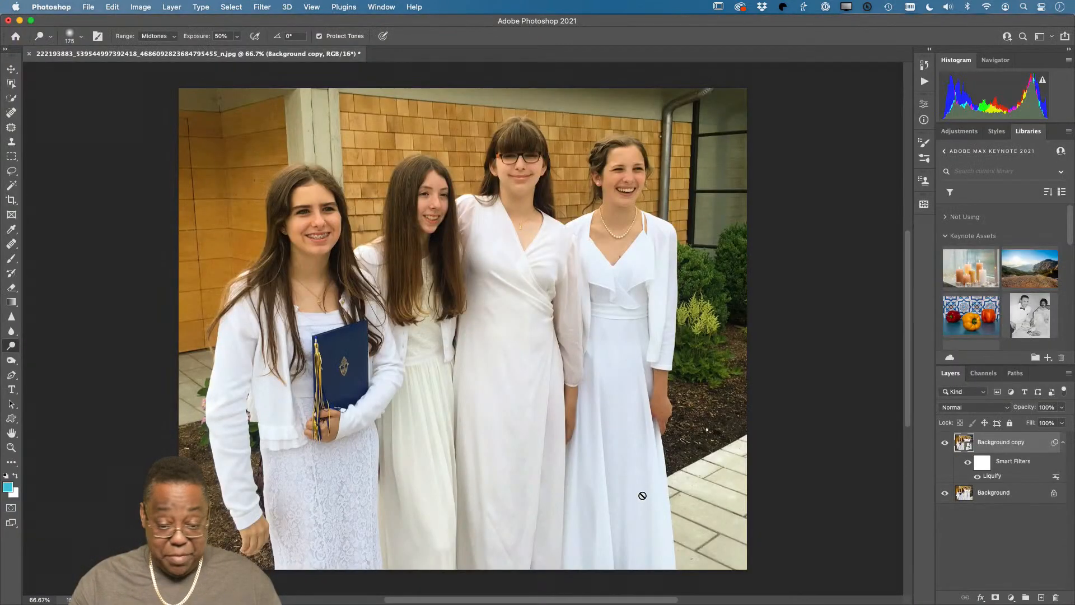
Choose the Spot Healing Brush and open the contents of the Background copy smart object for editing.
key(super+0)
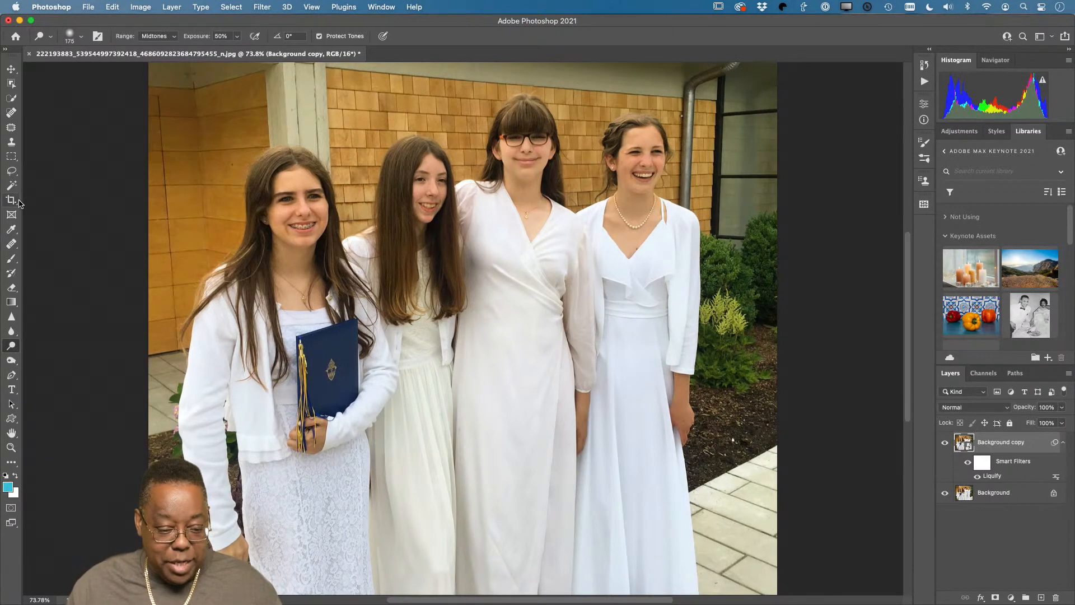
scroll(885, 534, down, 1)
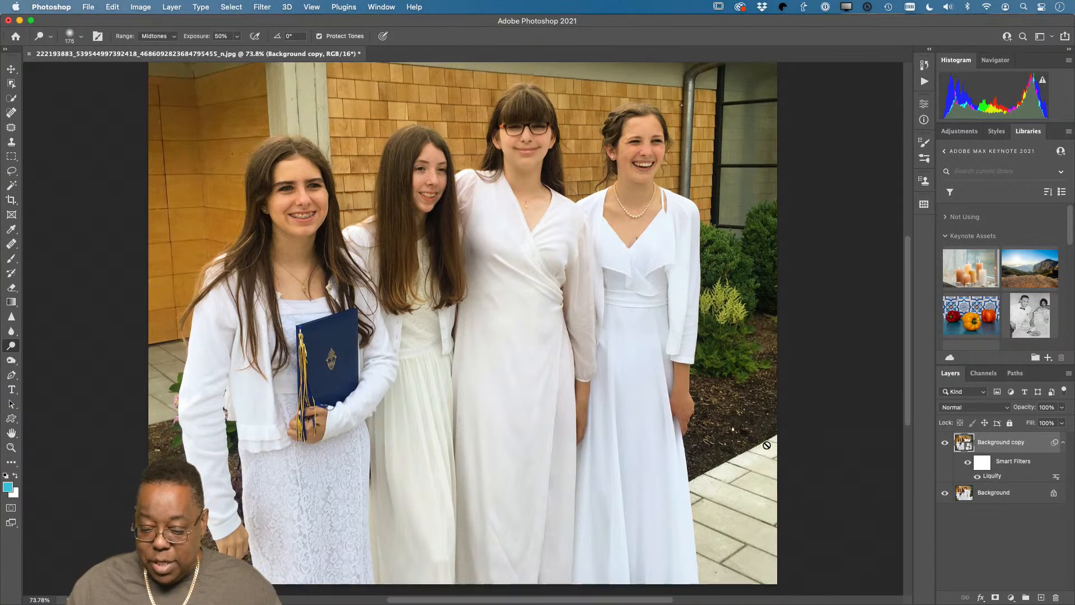
scroll(544, 405, down, 1)
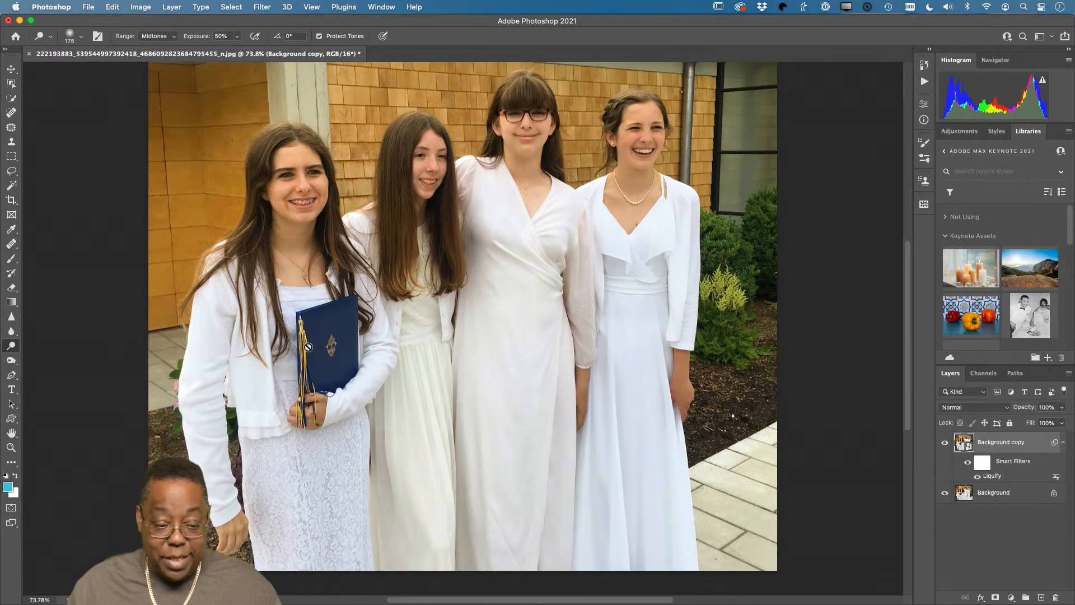
click(11, 113)
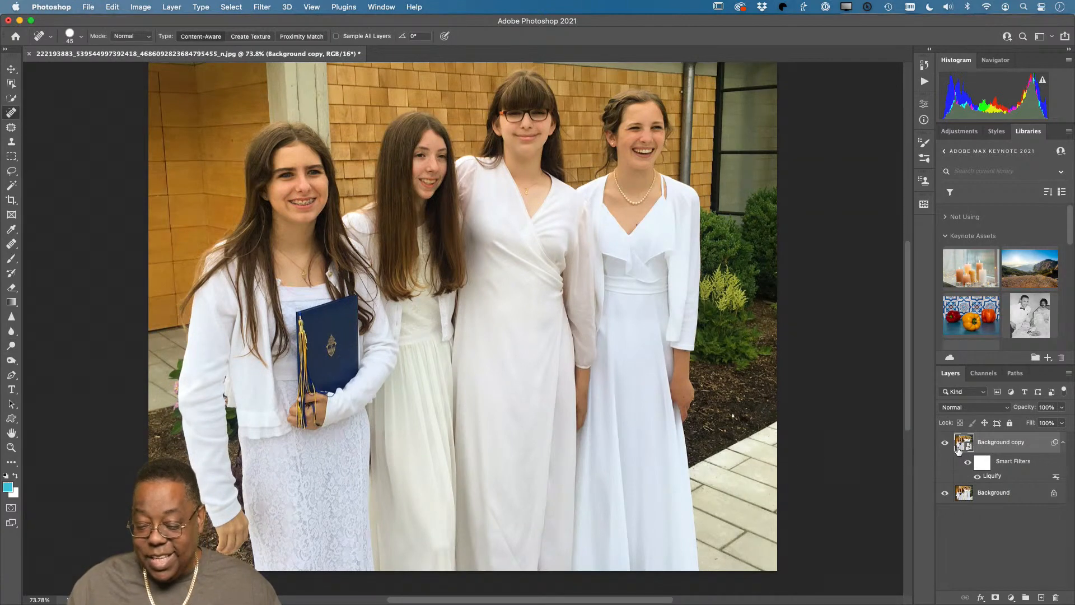
double_click(964, 445)
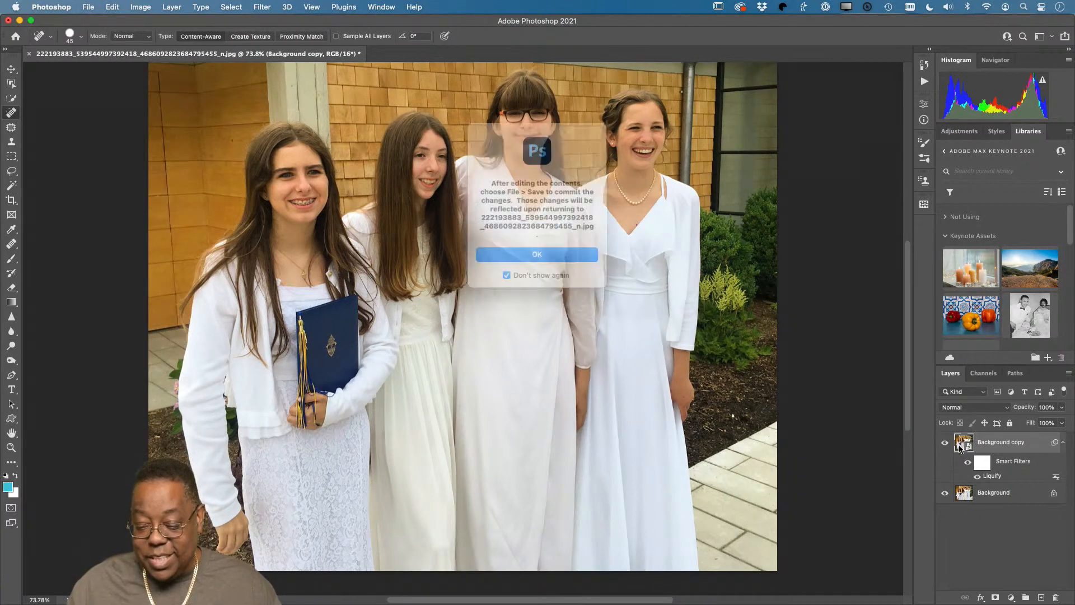
click(555, 261)
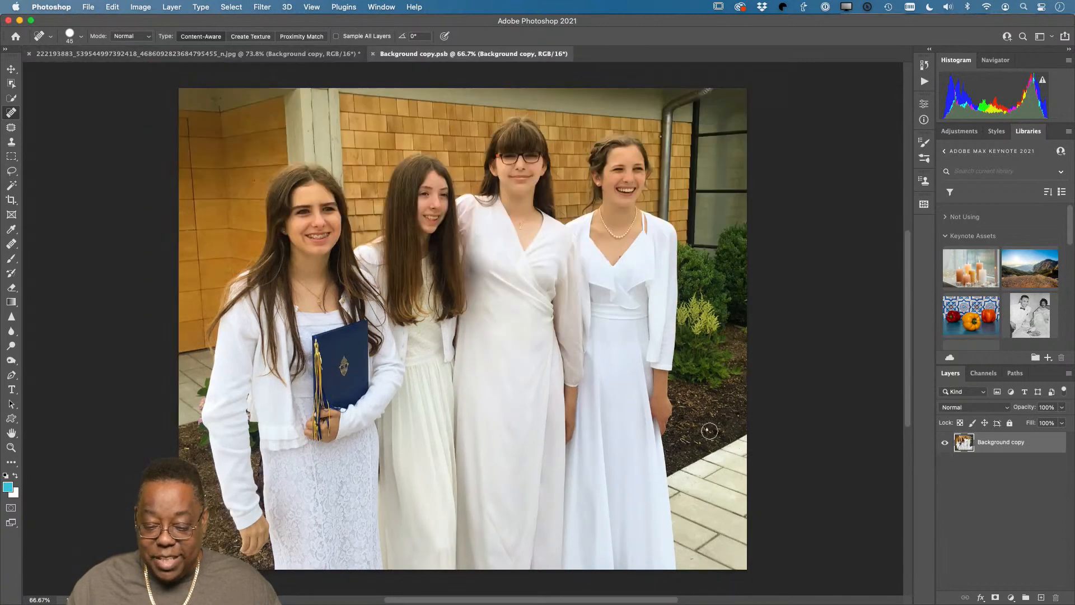
Heal the small light speck in the mulch near the stone path, then close the smart object's contents and save its changes.
click(709, 431)
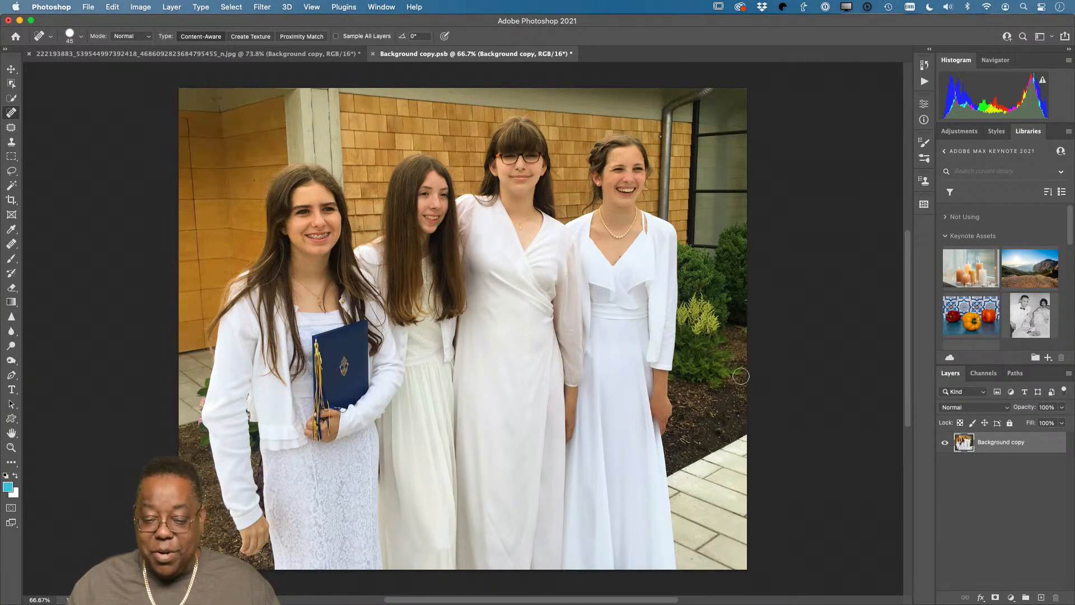
click(373, 54)
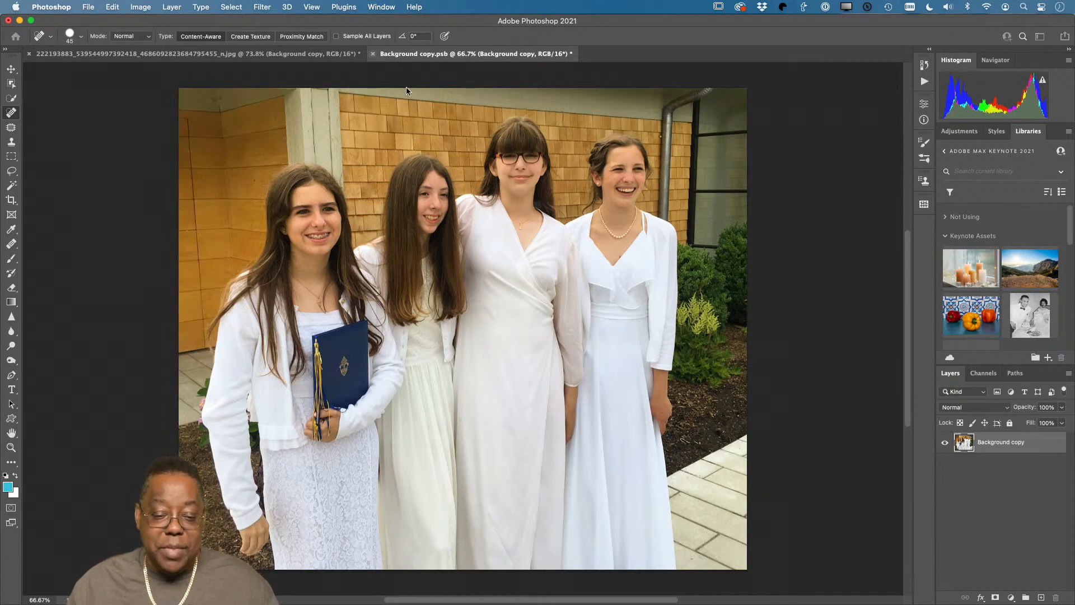
key(Return)
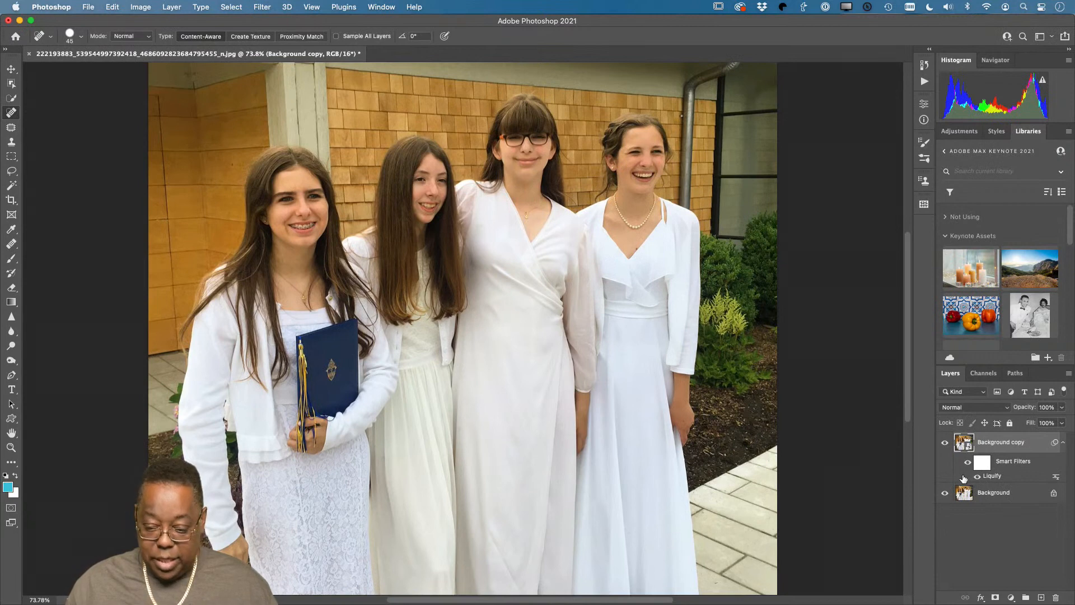
Compare the smile of the woman with glasses before and after Liquify by toggling the Background copy layer's visibility.
key(z)
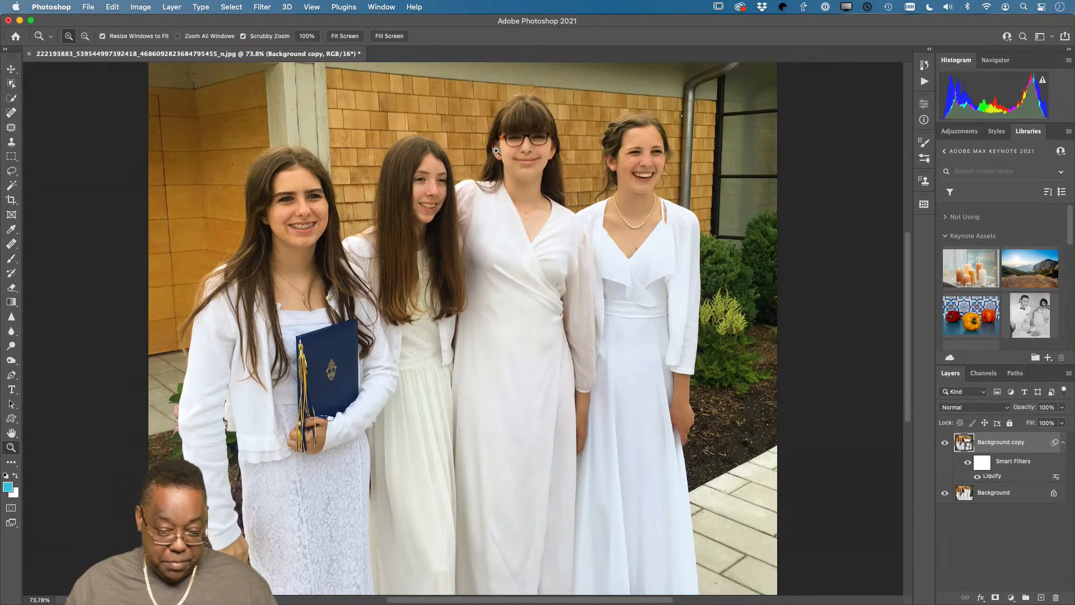
drag(499, 143, 574, 200)
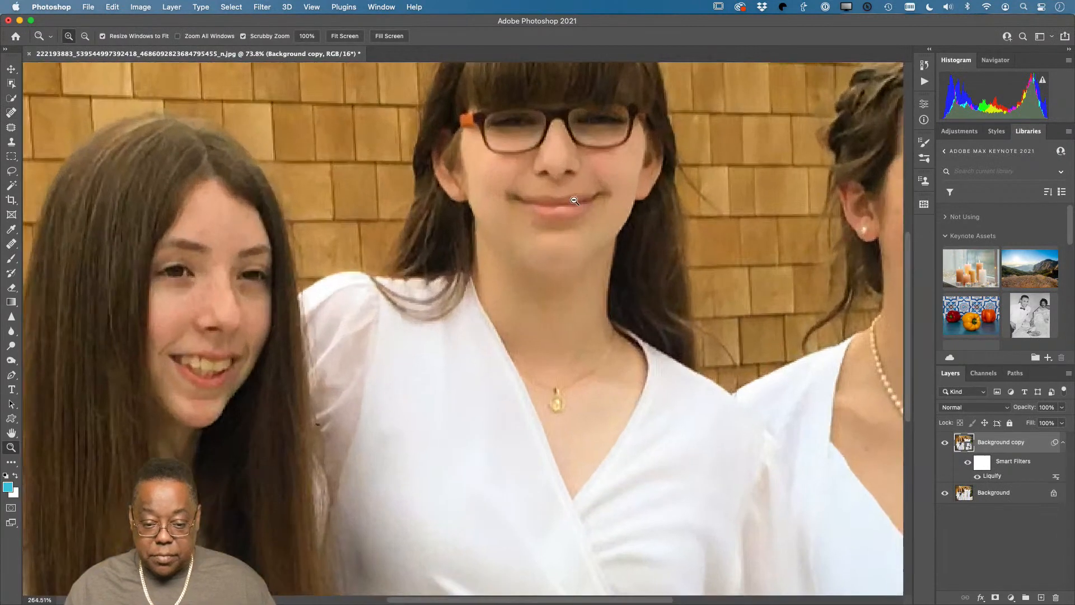
click(946, 443)
click(946, 443)
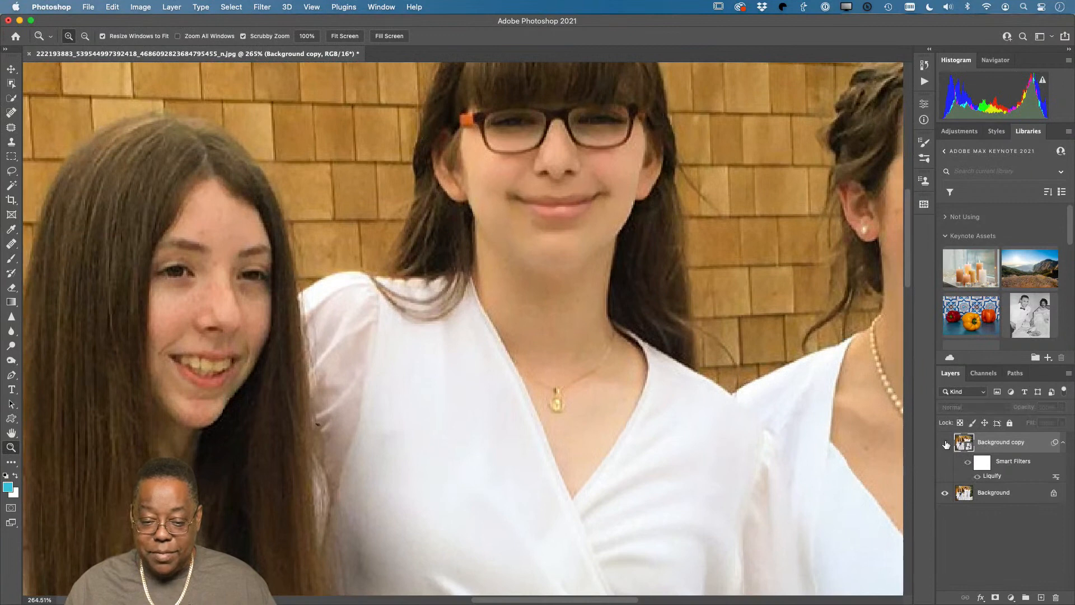
click(945, 443)
click(946, 444)
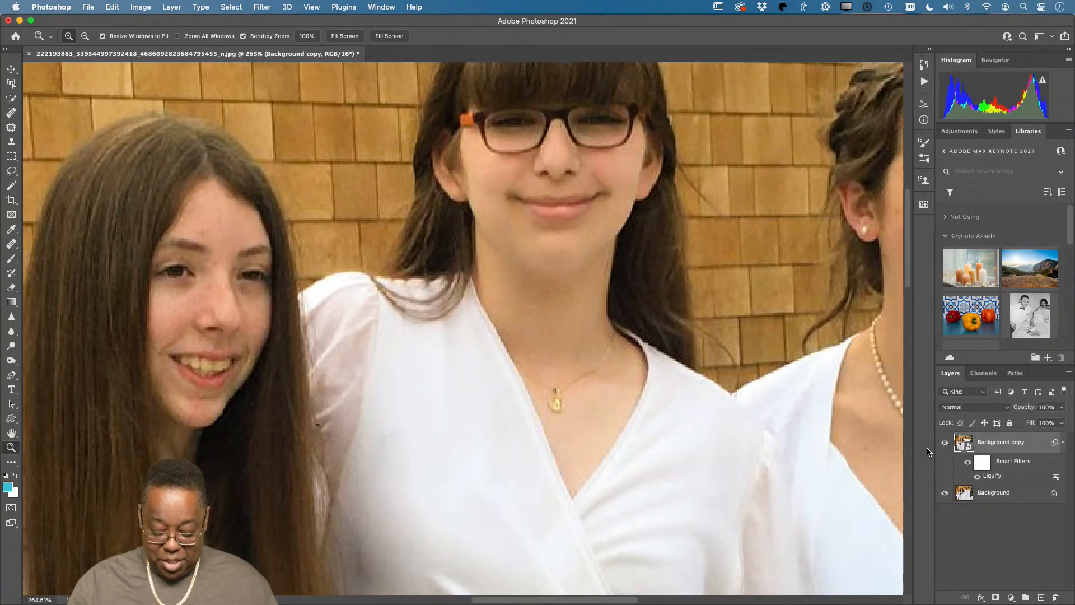
Save the retouched photo and return to the edited copy in Lightroom Classic.
key(super+0)
key(super+s)
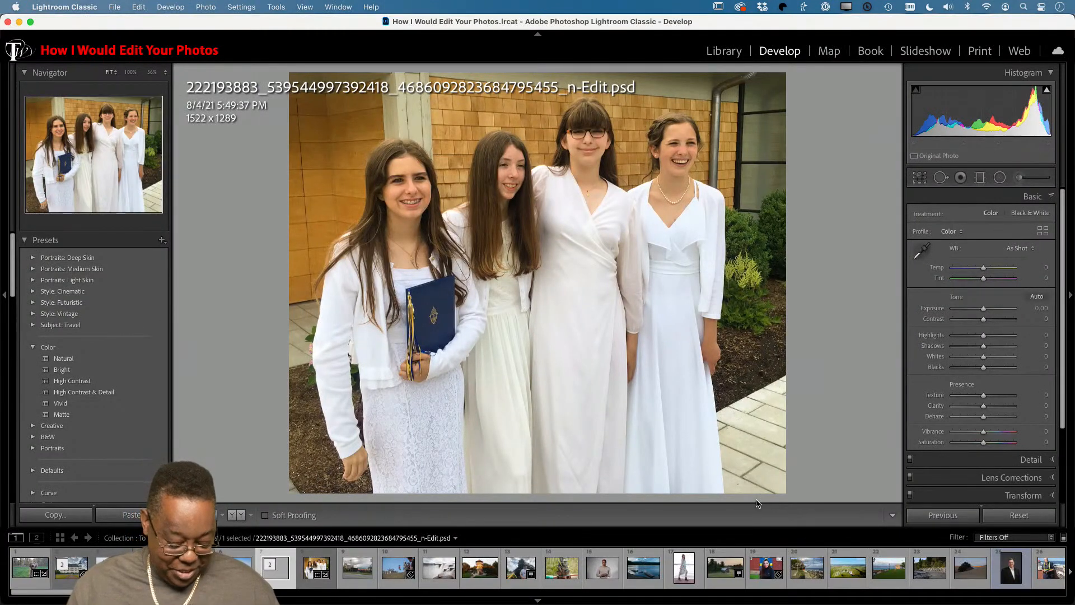
Open the photo of trains beside the church in Develop, apply automatic tone, and set Exposure to +0.25.
key(g)
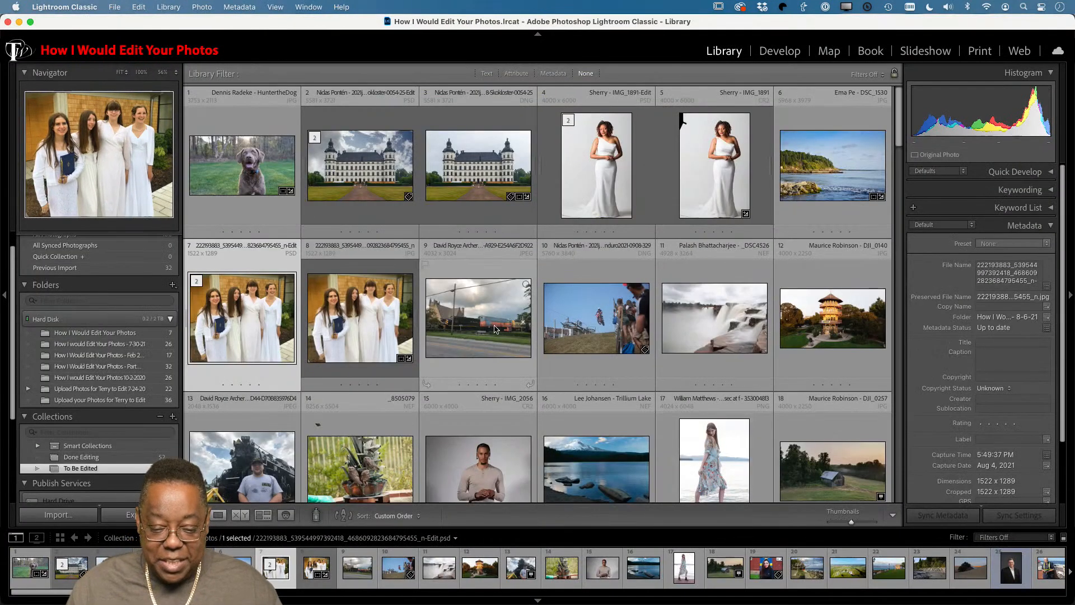
click(492, 328)
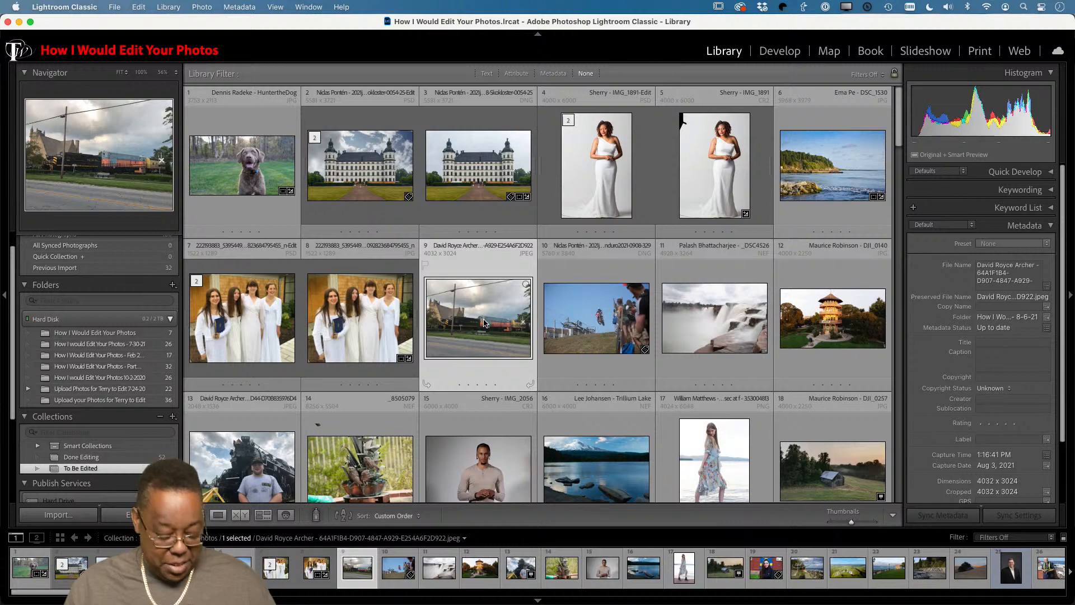
key(d)
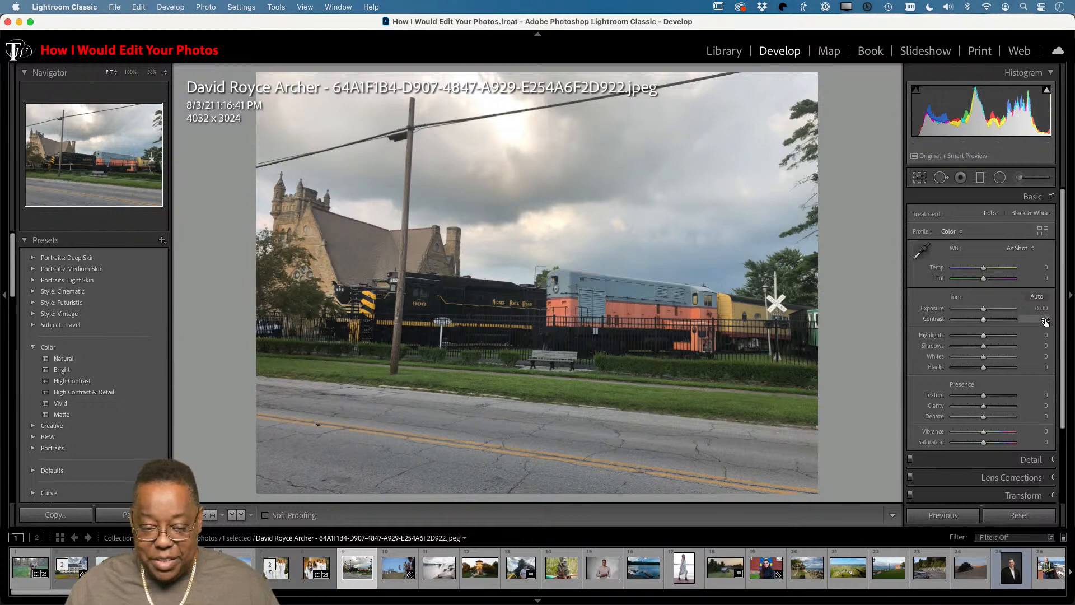
click(1038, 297)
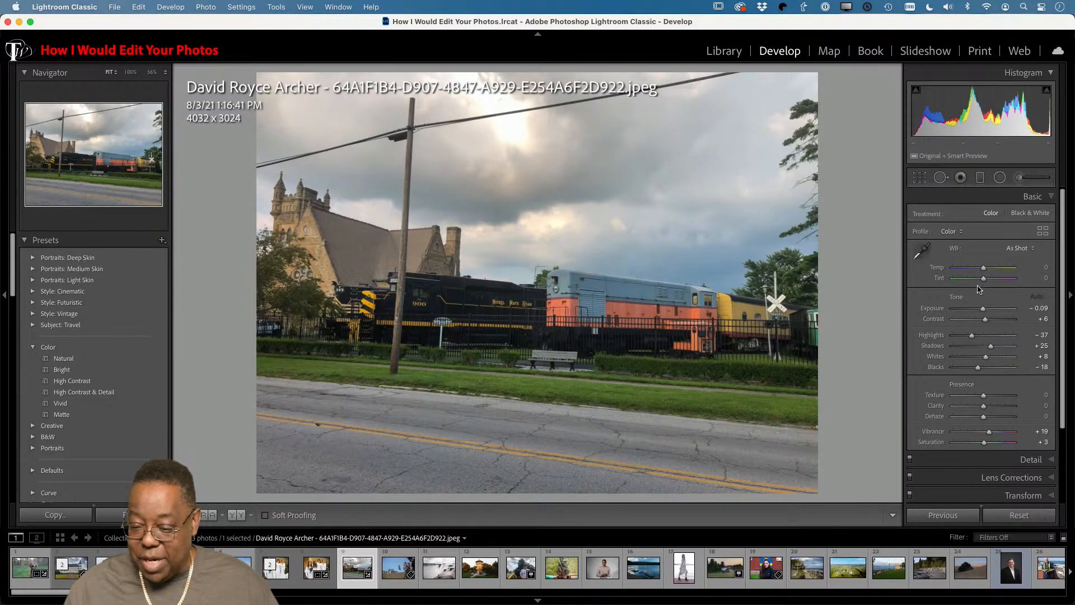
drag(982, 309, 986, 309)
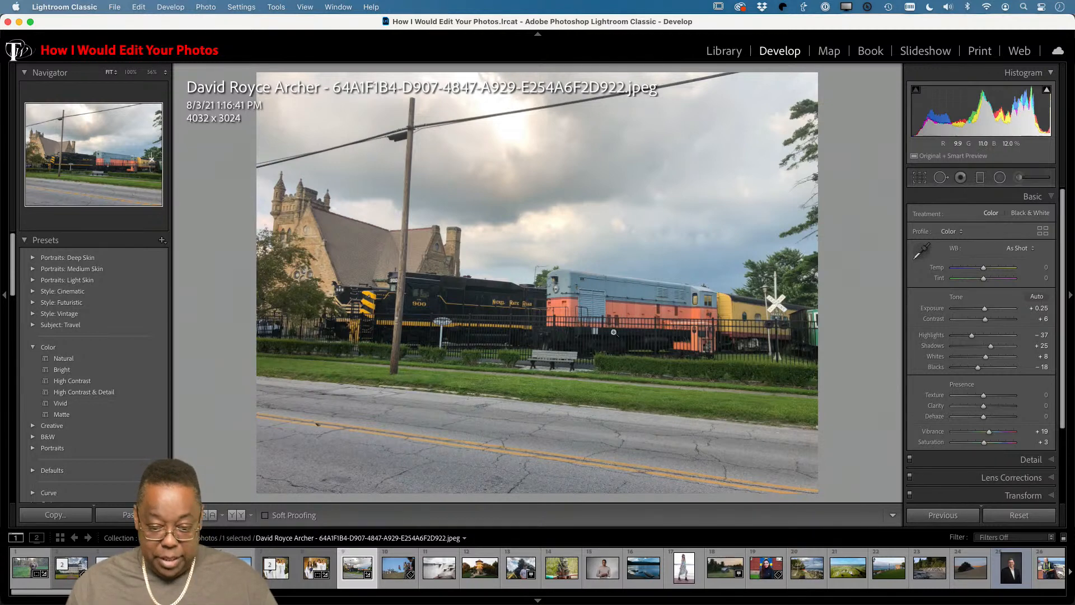
key(c)
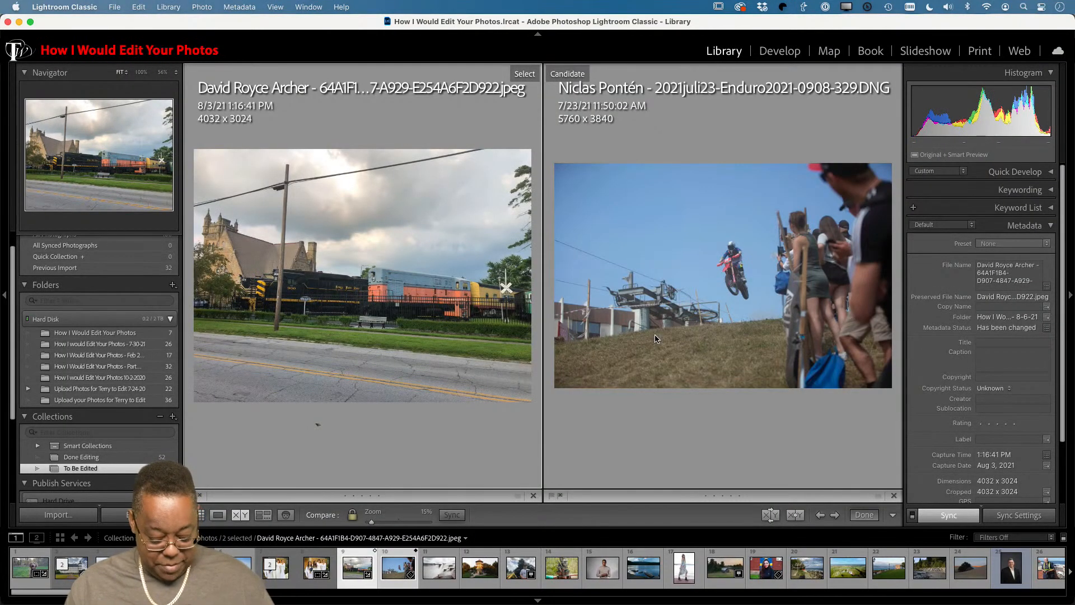
key(g)
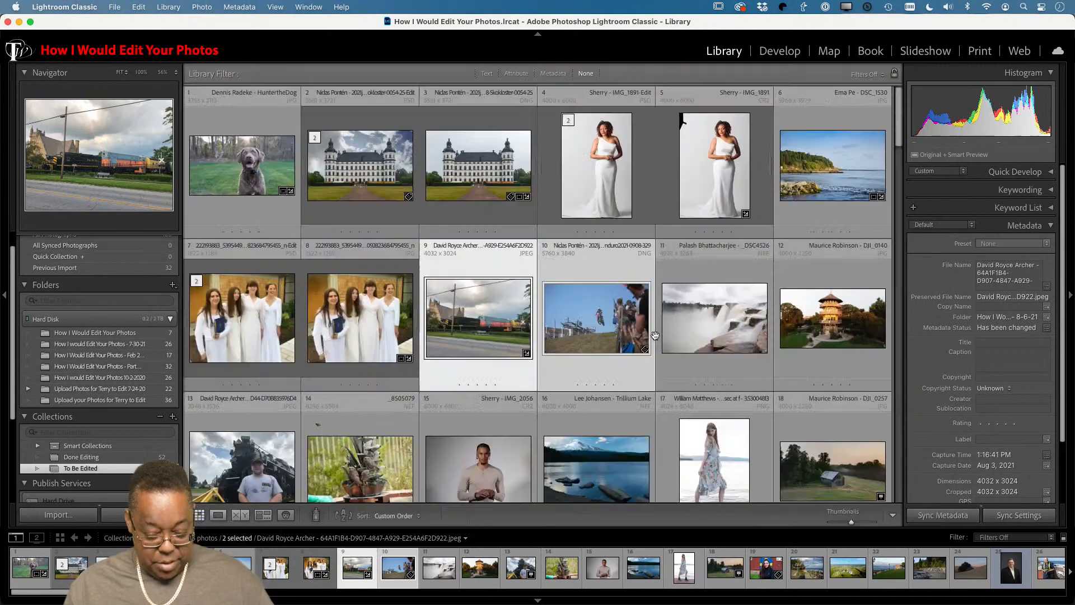
click(492, 344)
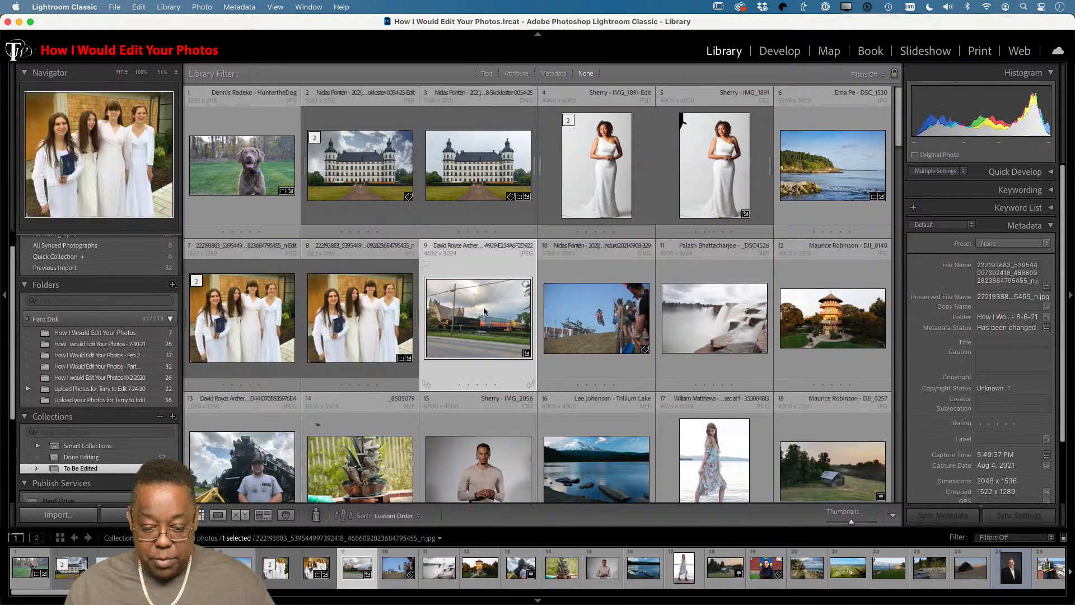
Crop most of the road off the bottom of the train photo, leaving about 4032 x 2351 pixels.
key(d)
key(r)
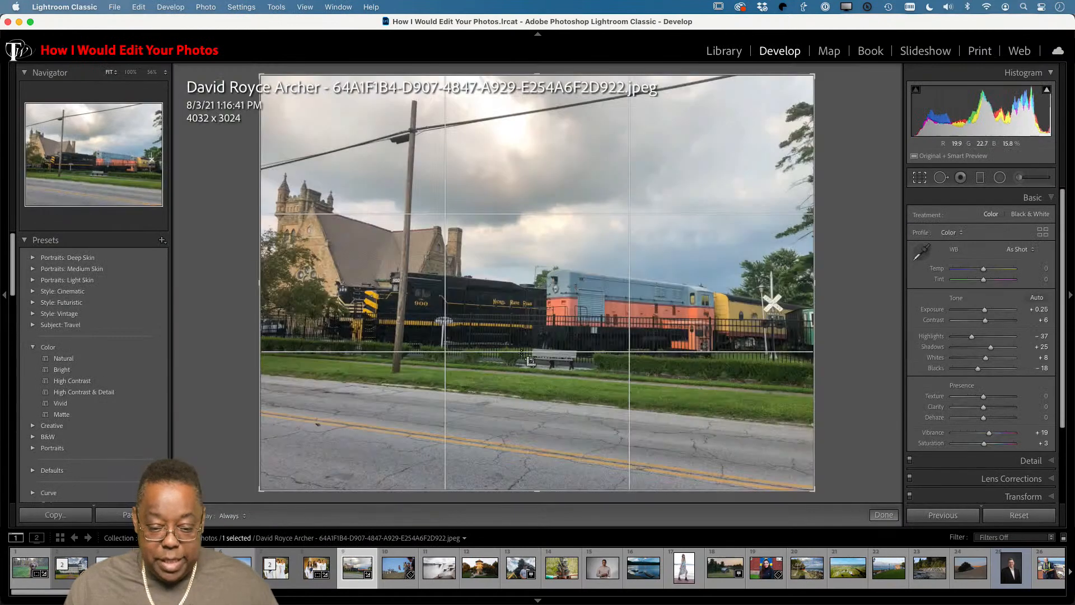
drag(537, 492, 540, 447)
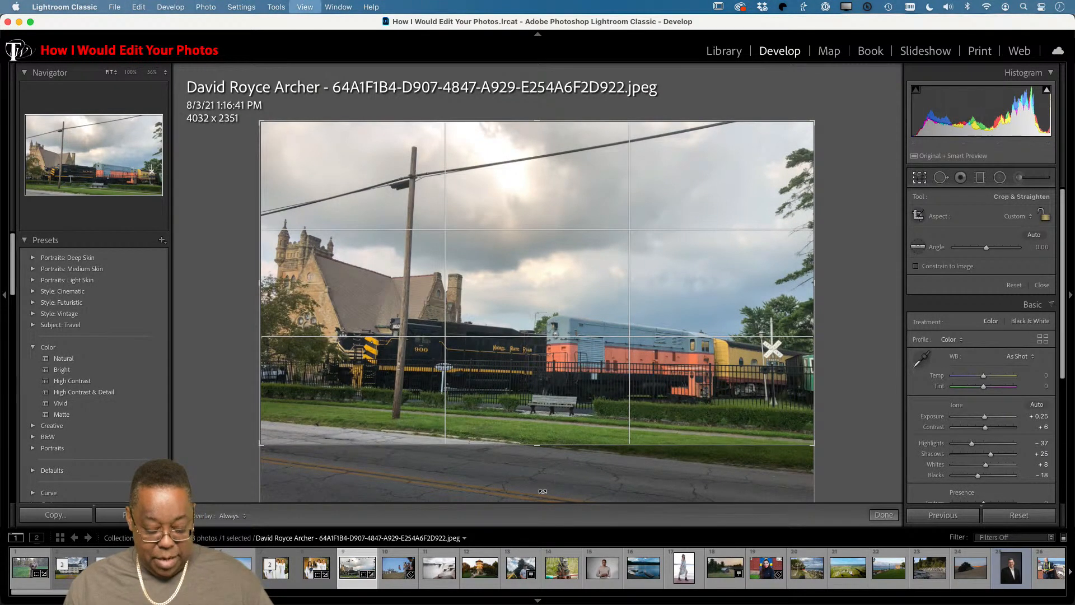
Send the train photo to Photoshop as a copy with Lightroom adjustments.
key(g)
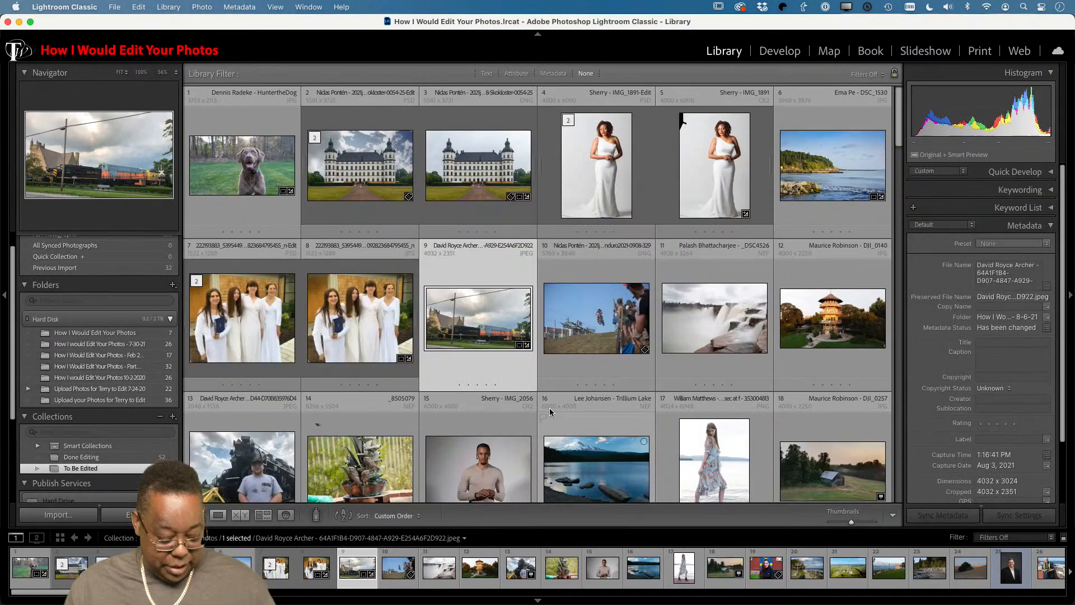
key(super+e)
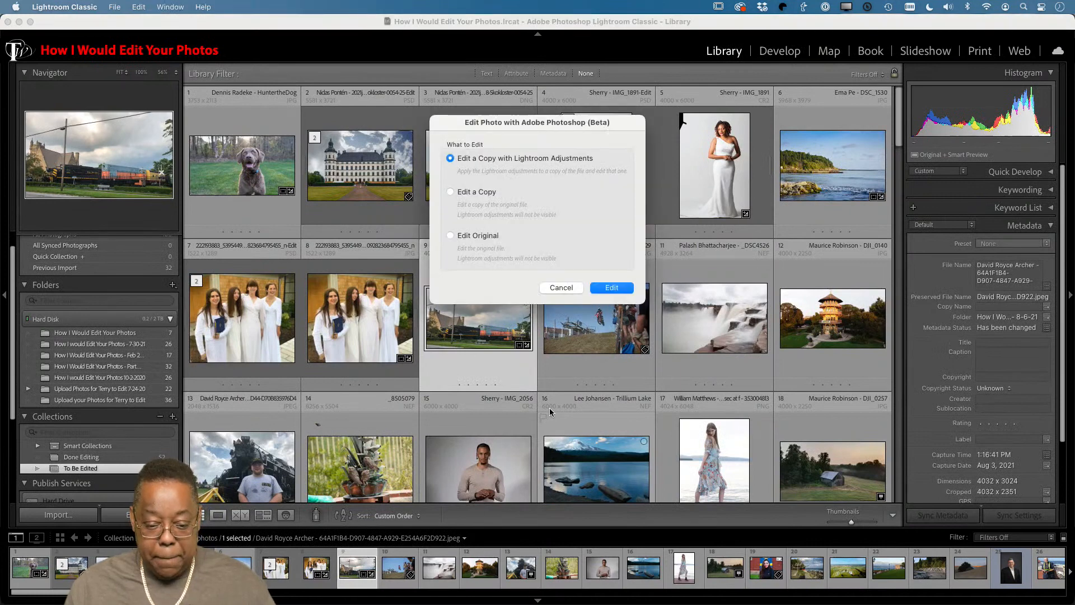
click(612, 288)
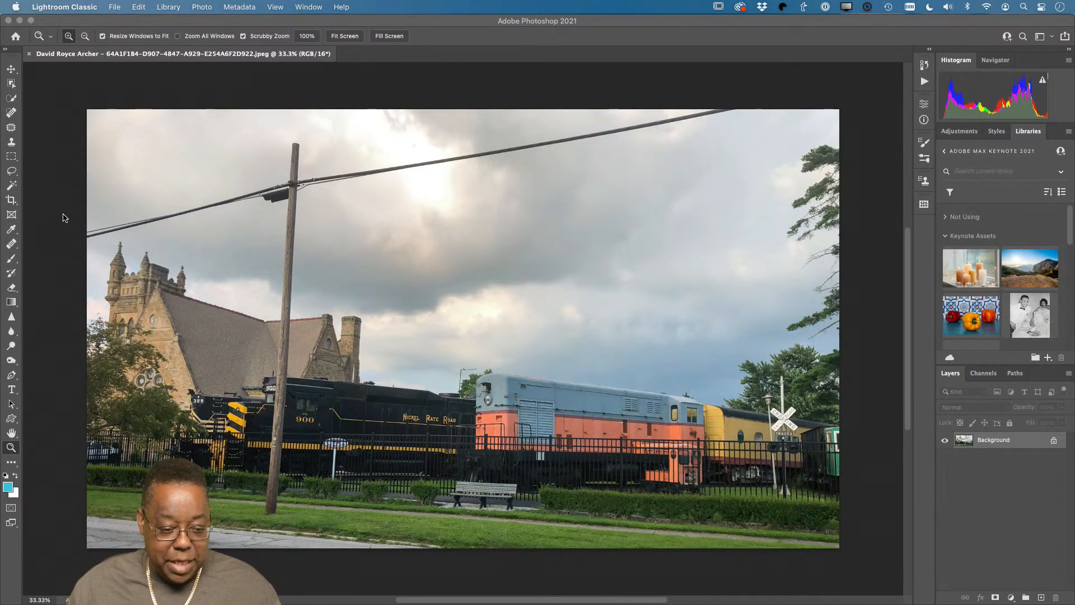
Remove the overhead wire between the photo's left edge and the utility pole with the content-aware Spot Healing Brush.
scroll(28, 191, down, 1)
click(11, 113)
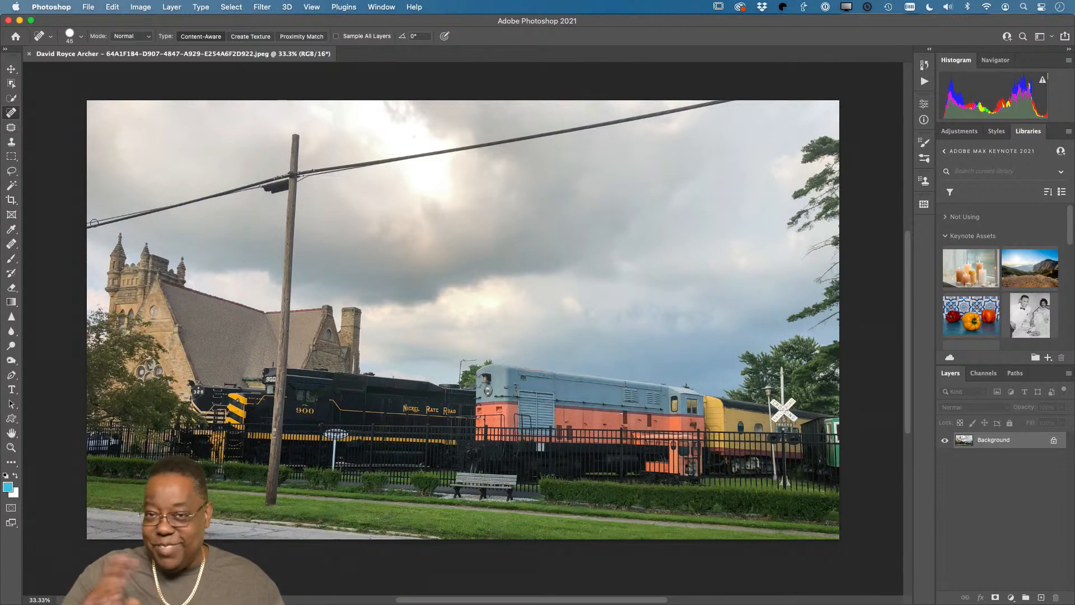
scroll(94, 223, right, 2)
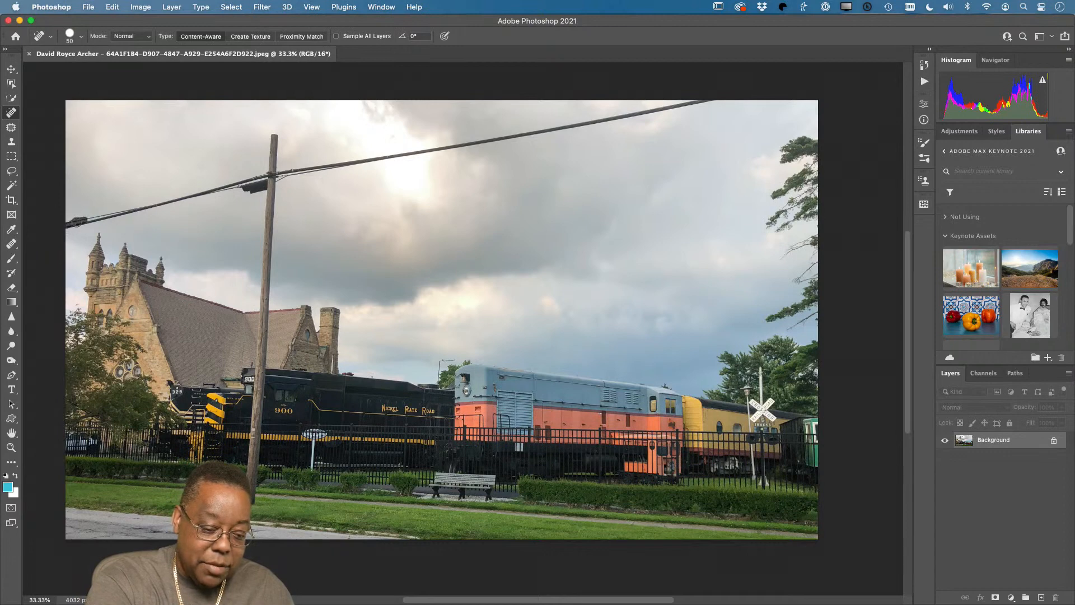
mouse_move(73, 224)
mouse_down()
mouse_move(260, 177)
mouse_move(164, 202)
mouse_up()
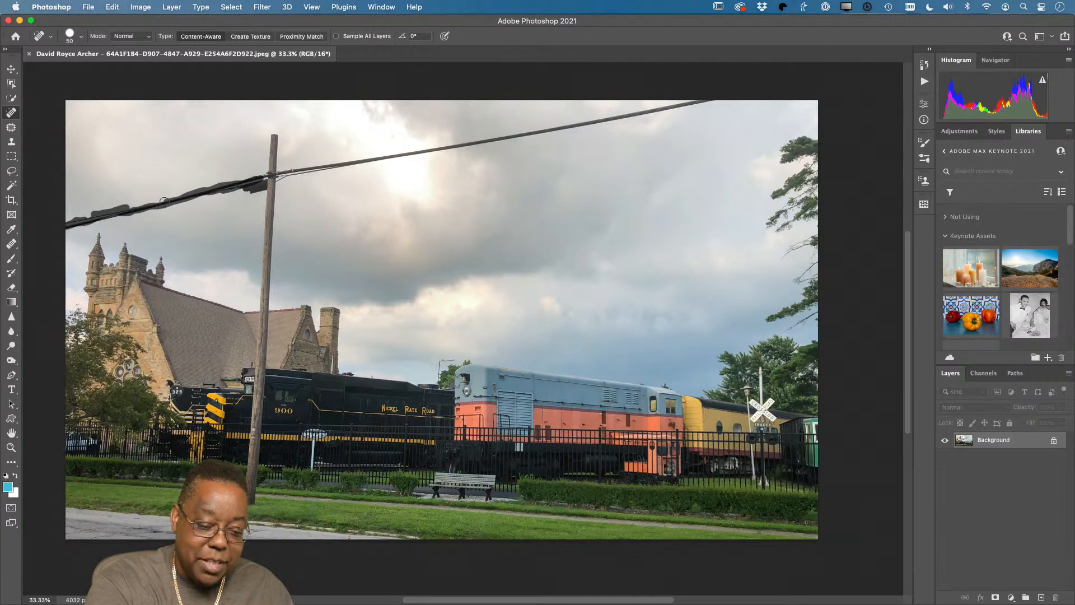
mouse_move(86, 221)
mouse_down()
mouse_move(67, 226)
mouse_move(62, 213)
mouse_up()
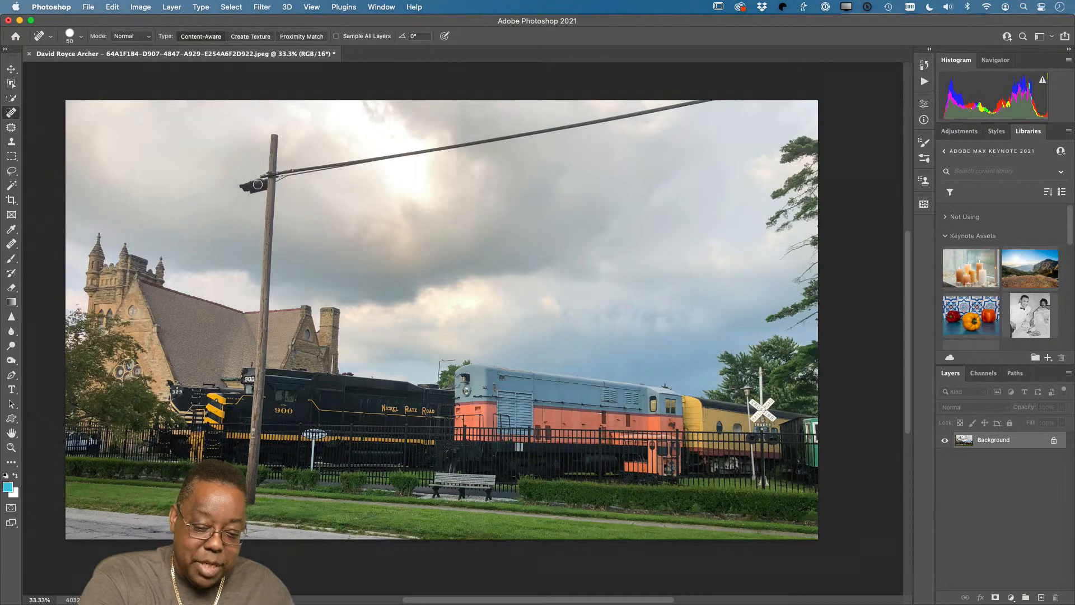
Heal away the pole's bracket and the overhead wire running right of it, including the leftover wire fragments.
mouse_move(258, 185)
mouse_down()
mouse_move(245, 188)
mouse_move(262, 186)
mouse_move(255, 191)
mouse_move(252, 178)
mouse_move(255, 199)
mouse_move(286, 174)
mouse_move(684, 108)
mouse_move(727, 86)
mouse_move(661, 115)
mouse_up()
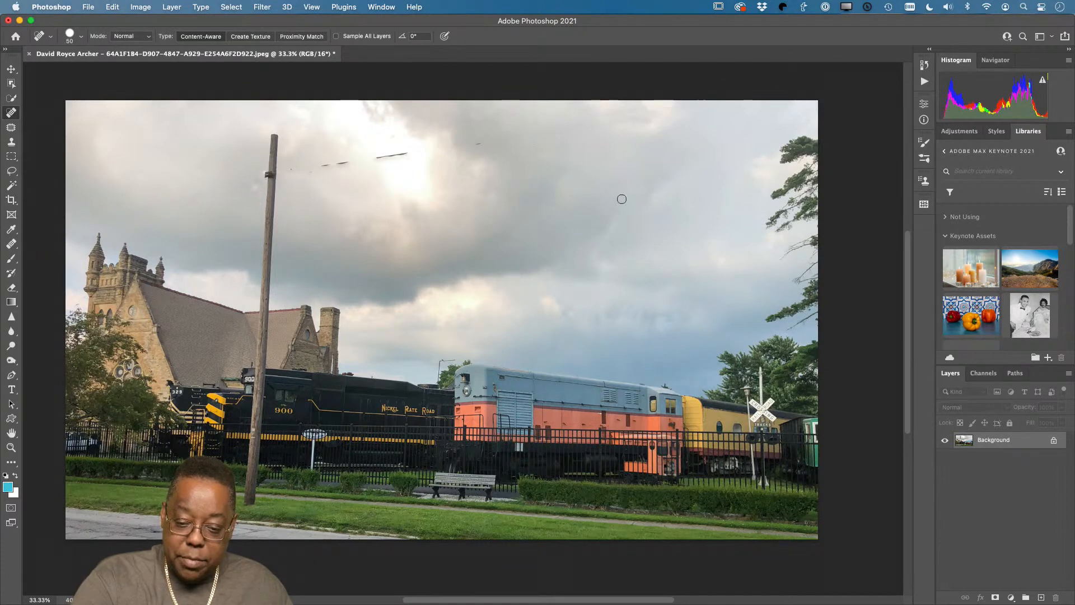
mouse_move(421, 155)
mouse_down()
mouse_move(380, 157)
mouse_move(478, 144)
mouse_move(317, 168)
mouse_move(346, 161)
mouse_up()
drag(319, 163, 287, 168)
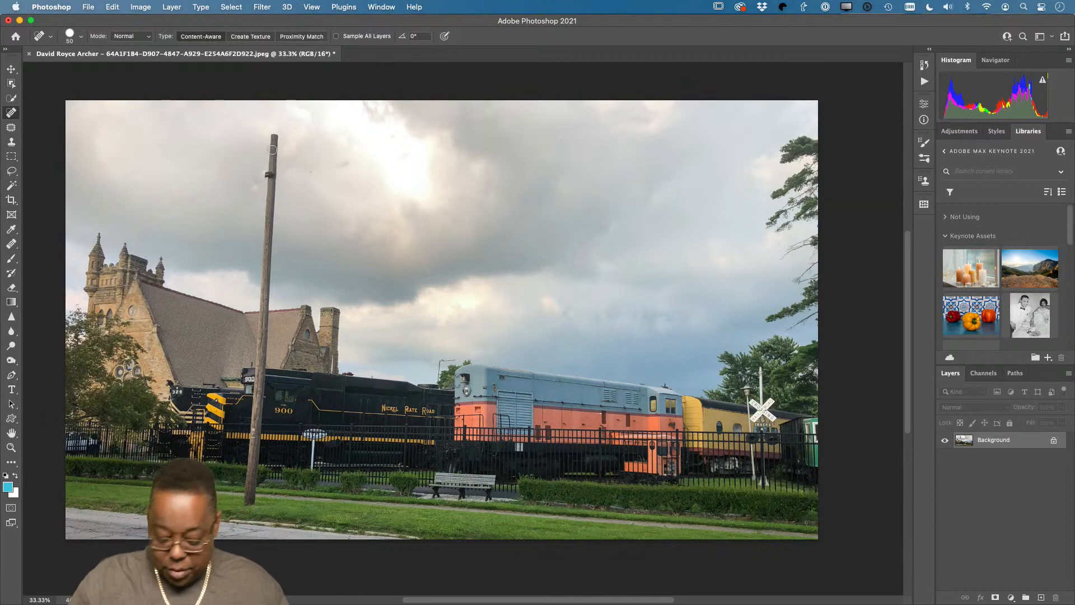
Enlarge the Spot Healing Brush to 70 and remove the part of the utility pole against the sky, including its leftover traces.
key(bracketright)
key(bracketright)
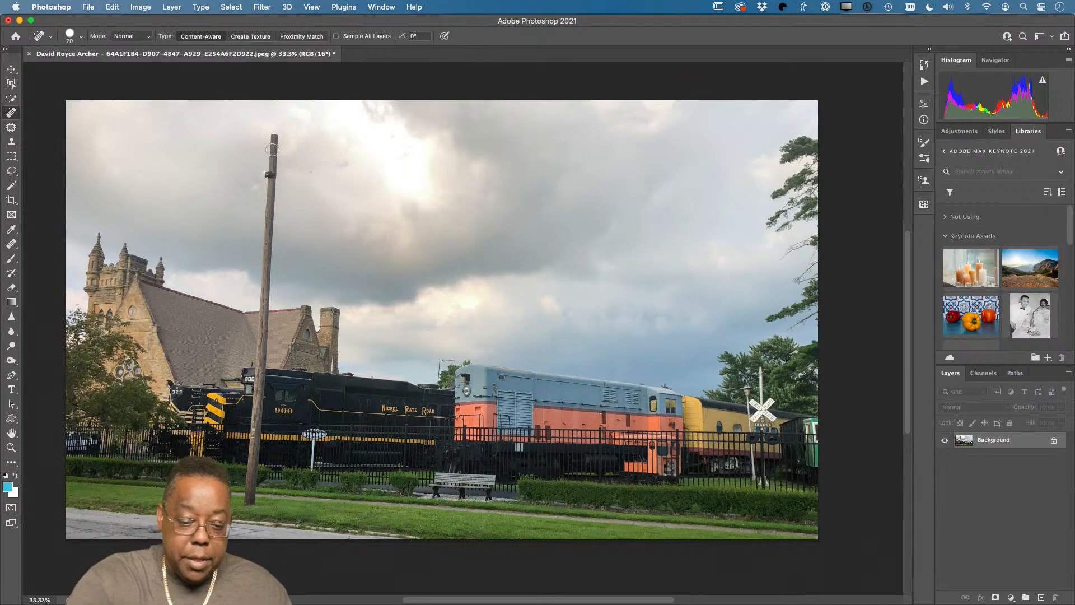
mouse_move(273, 133)
mouse_down()
mouse_move(263, 306)
mouse_move(277, 147)
mouse_up()
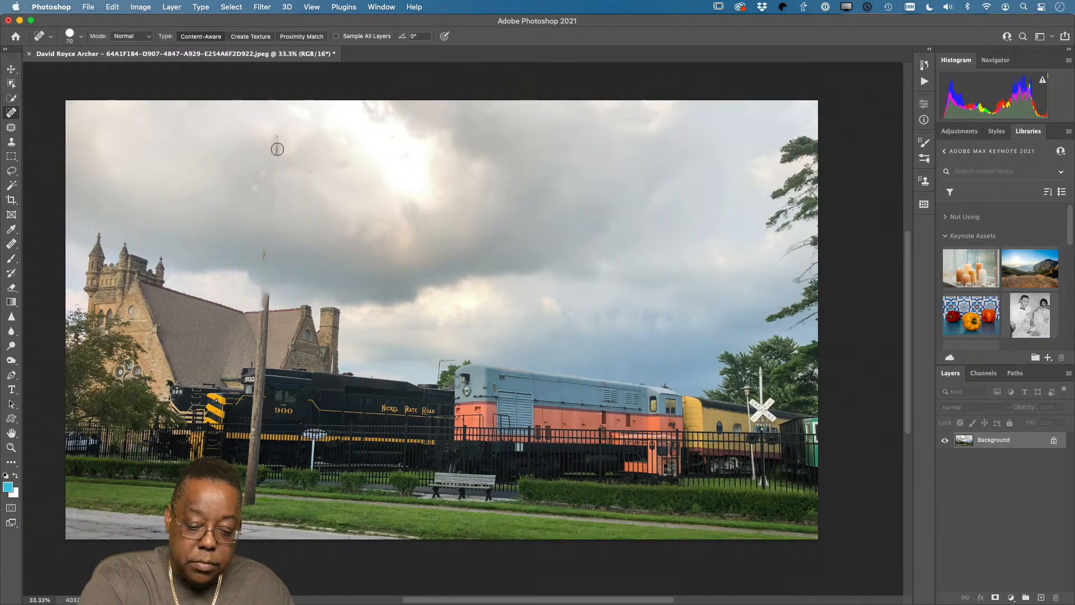
drag(274, 292, 268, 299)
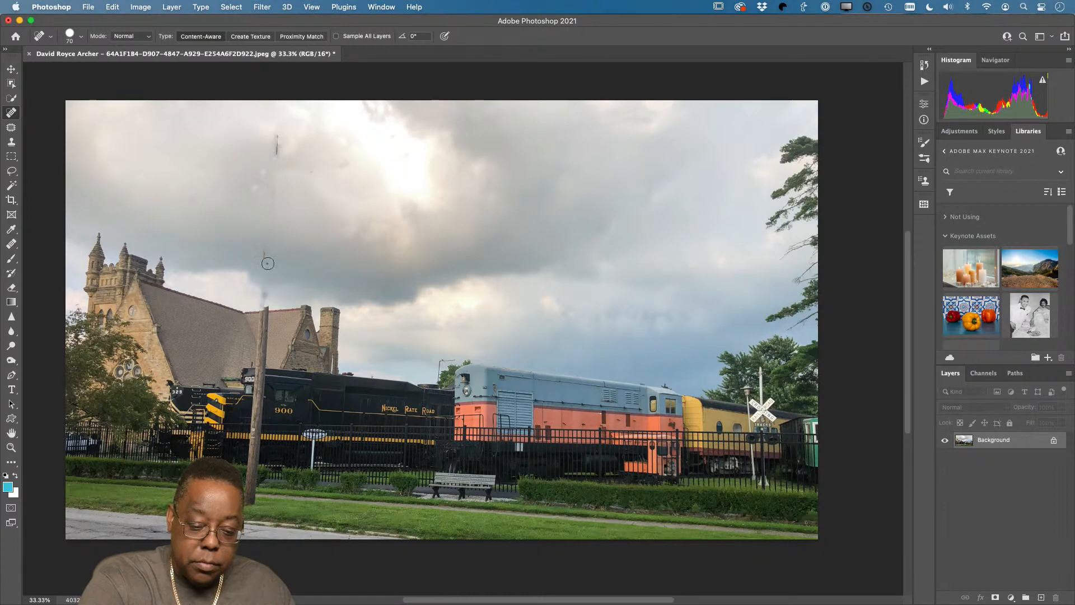
drag(267, 262, 262, 257)
drag(278, 136, 276, 159)
mouse_move(265, 175)
mouse_down()
mouse_move(256, 185)
mouse_move(284, 158)
mouse_move(280, 136)
mouse_up()
drag(271, 209, 273, 192)
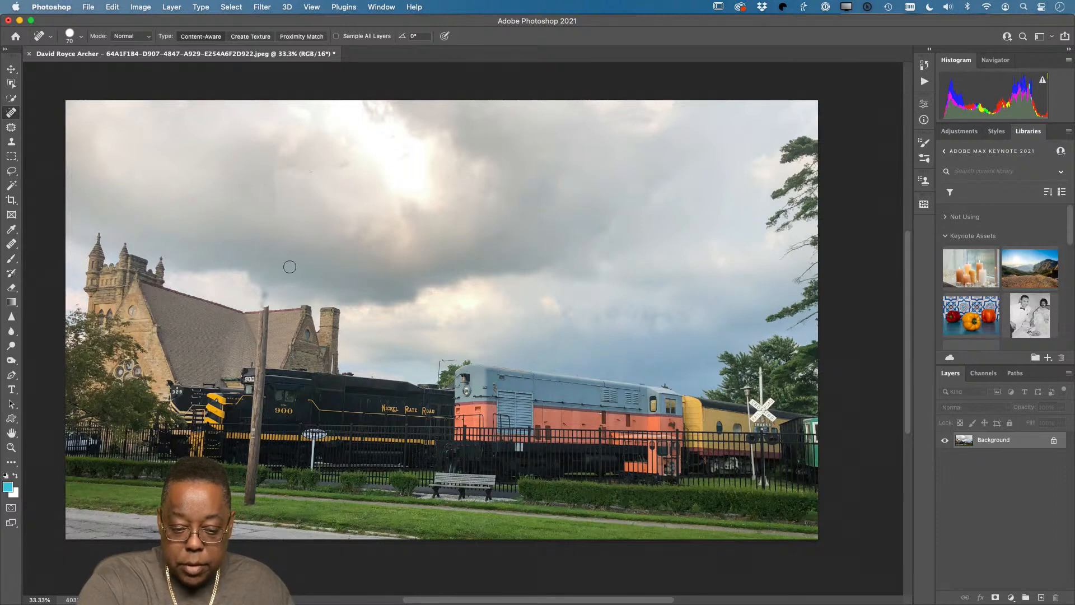
Heal away the rest of the pole over the roof, locomotive and fence, plus the smudge in the sky above the roof.
mouse_move(264, 306)
mouse_down()
mouse_move(260, 334)
mouse_move(267, 307)
mouse_move(259, 365)
mouse_move(261, 331)
mouse_move(273, 352)
mouse_move(258, 386)
mouse_move(260, 374)
mouse_move(247, 504)
mouse_move(262, 440)
mouse_move(255, 465)
mouse_up()
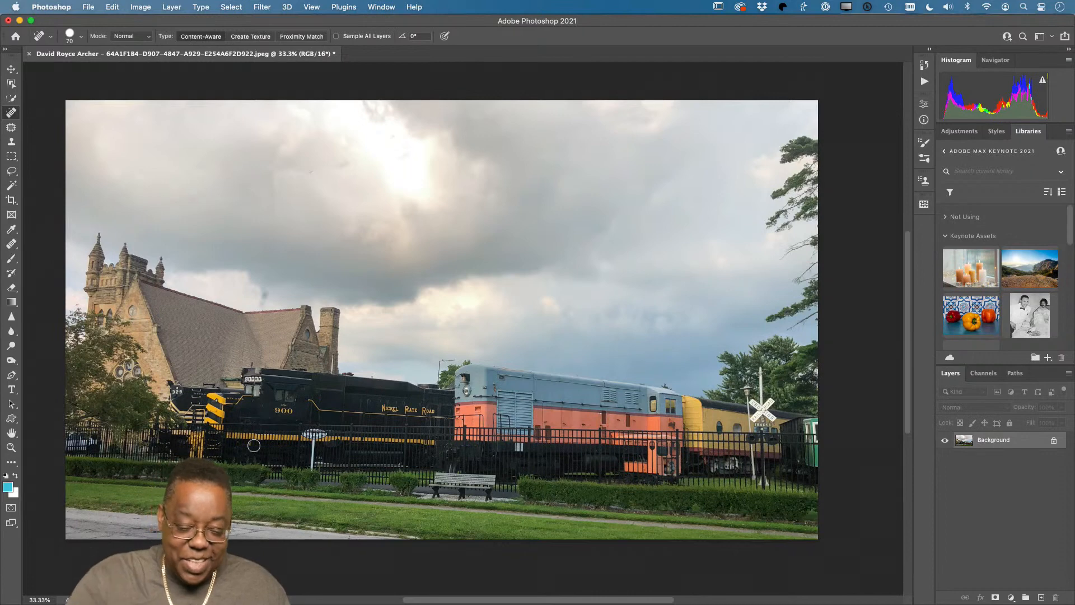
drag(261, 283, 257, 300)
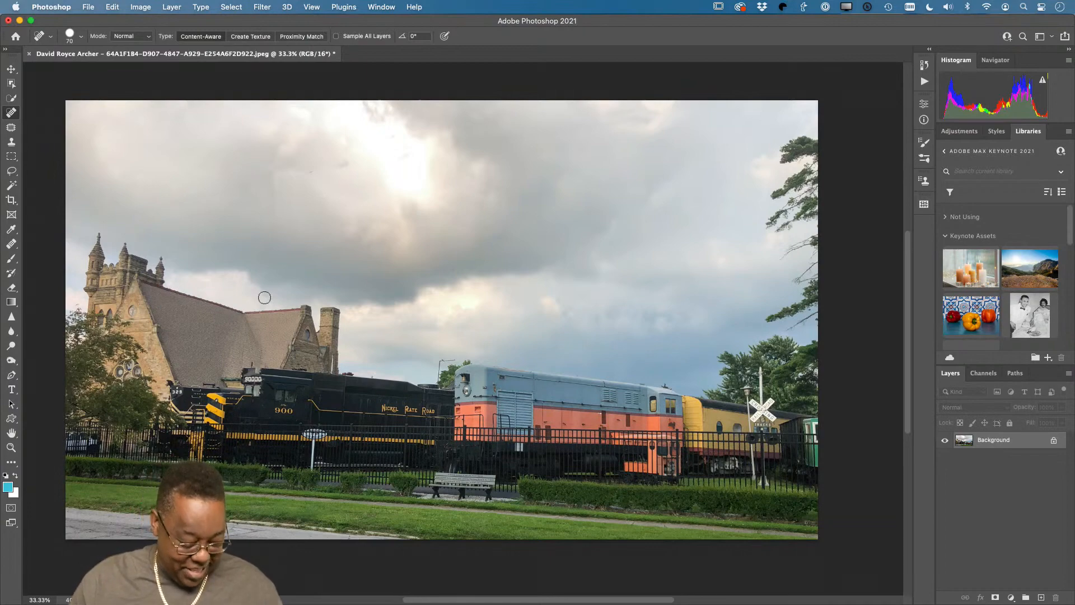
Paint out the two extra zeros on the black locomotive's number board and its smeared right front window, using a size 20 Brush and sampled dark colors.
key(z)
drag(262, 387, 336, 413)
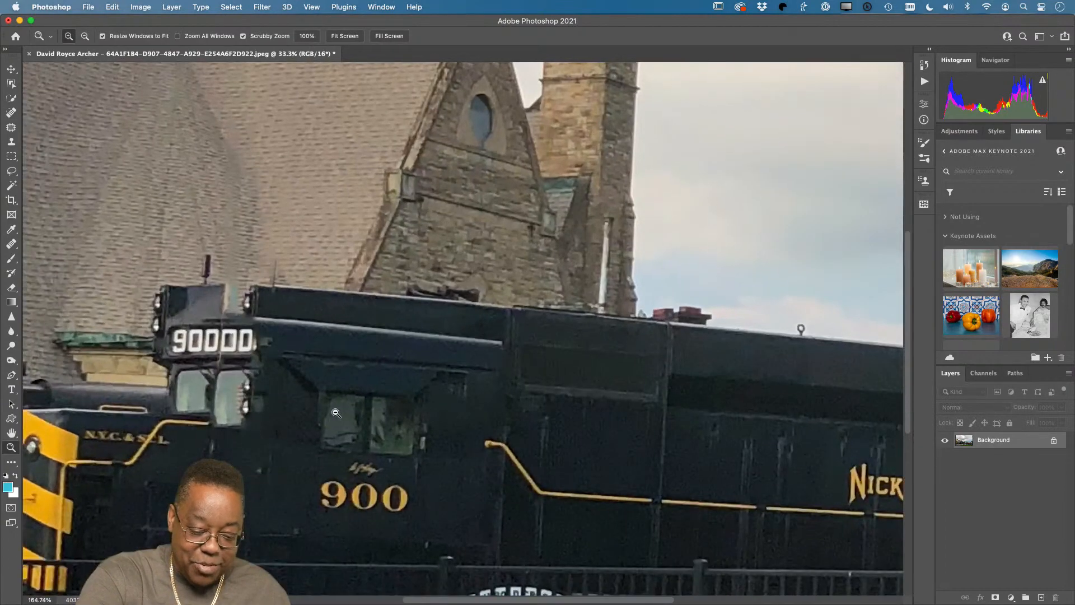
key(j)
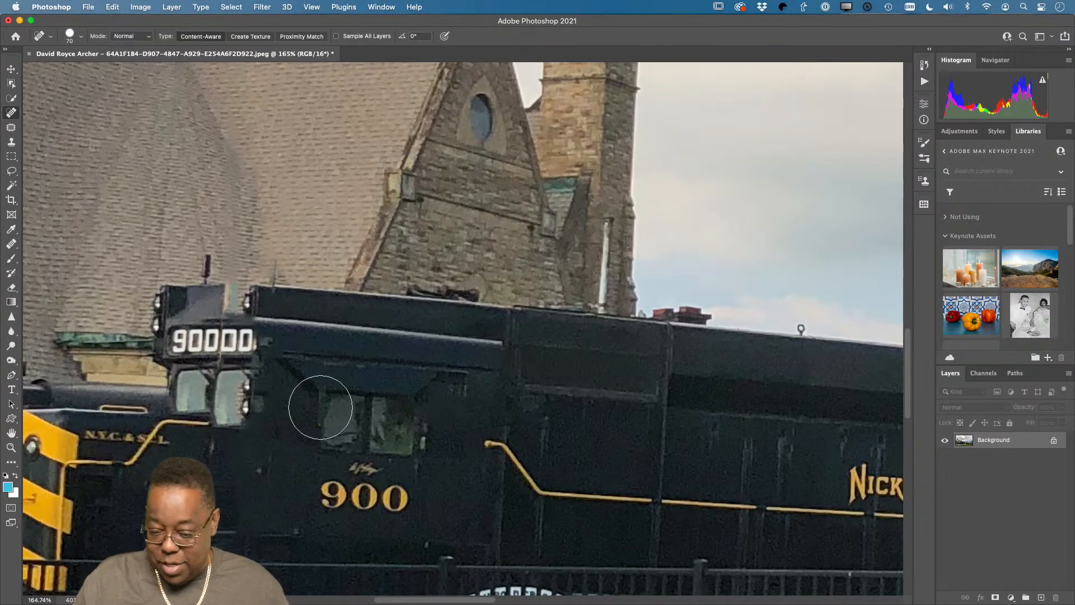
key(b)
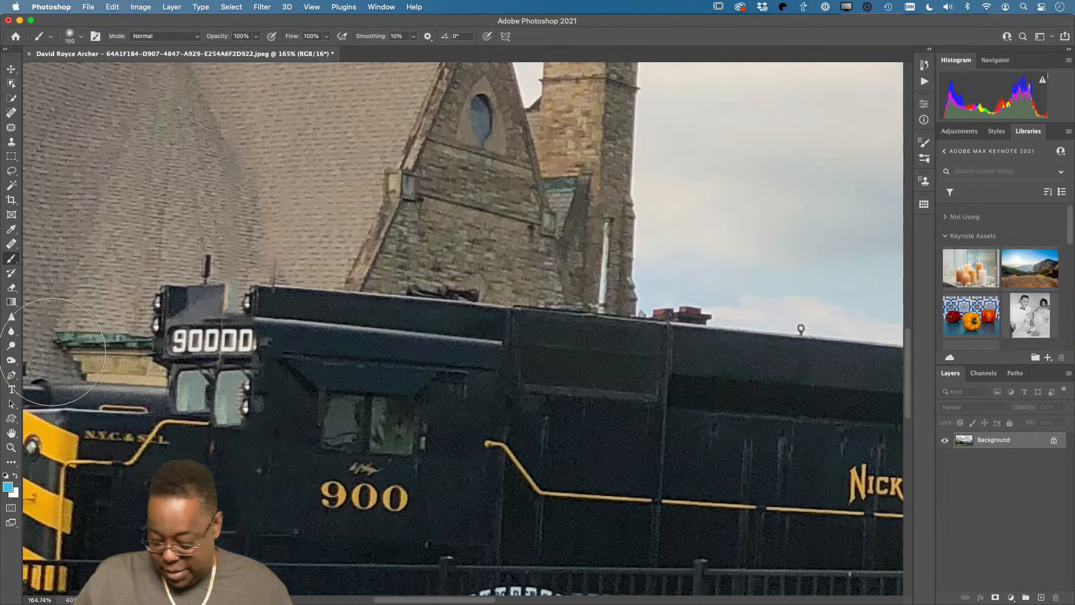
key(bracketleft)
key(bracketleft)
key(bracketleft)
key(bracketleft)
key(bracketleft)
key(bracketleft)
key(bracketleft)
key(bracketleft)
key(bracketleft)
key(bracketleft)
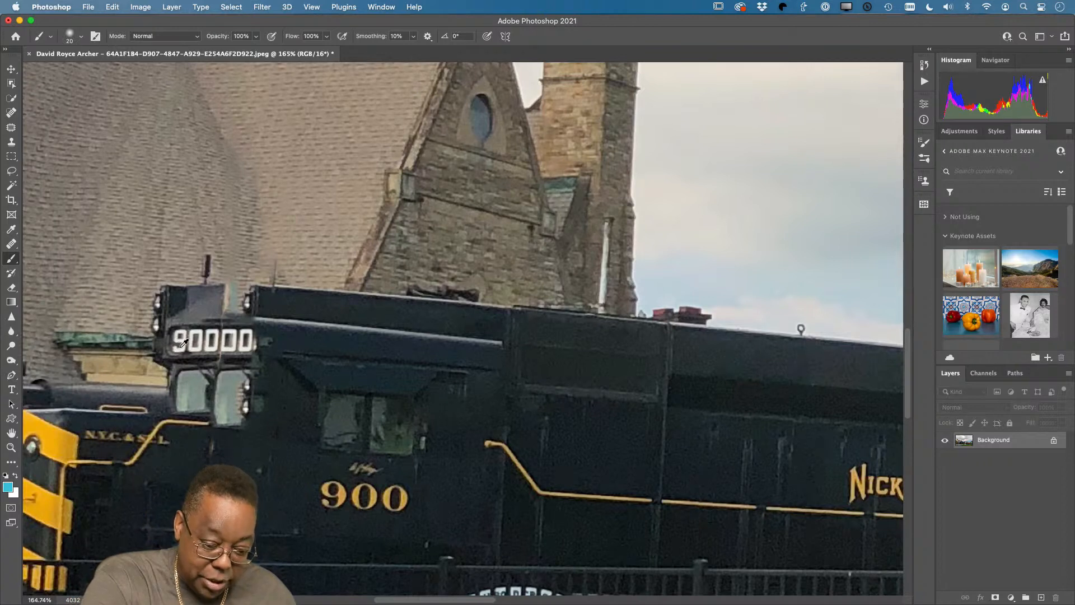
alt+click(173, 338)
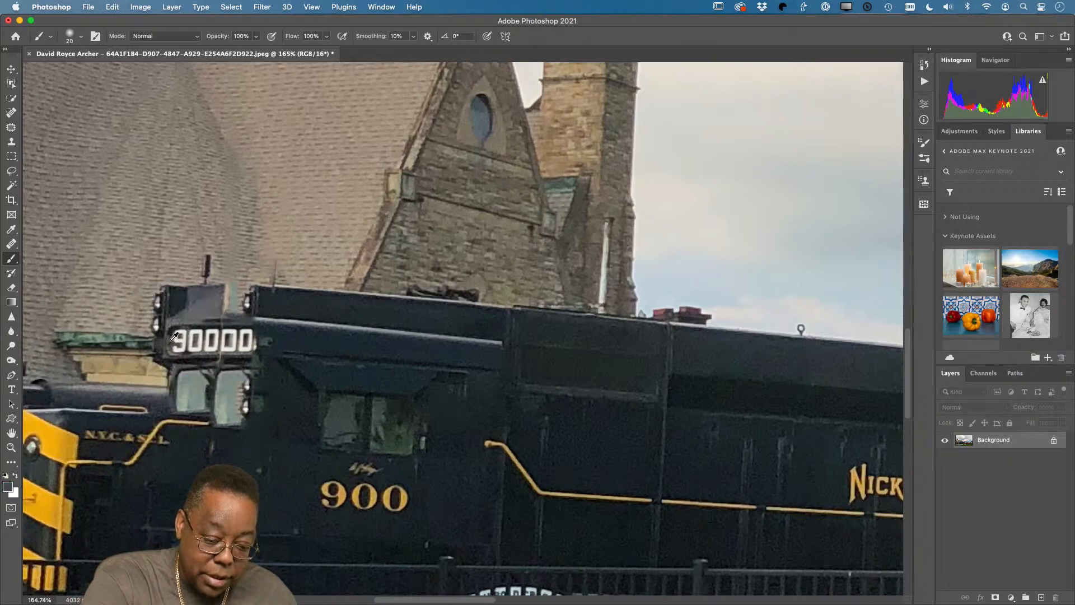
mouse_move(226, 350)
mouse_down()
mouse_move(230, 330)
mouse_move(227, 342)
mouse_move(241, 336)
mouse_move(246, 353)
mouse_move(251, 330)
mouse_move(254, 351)
mouse_move(246, 335)
mouse_up()
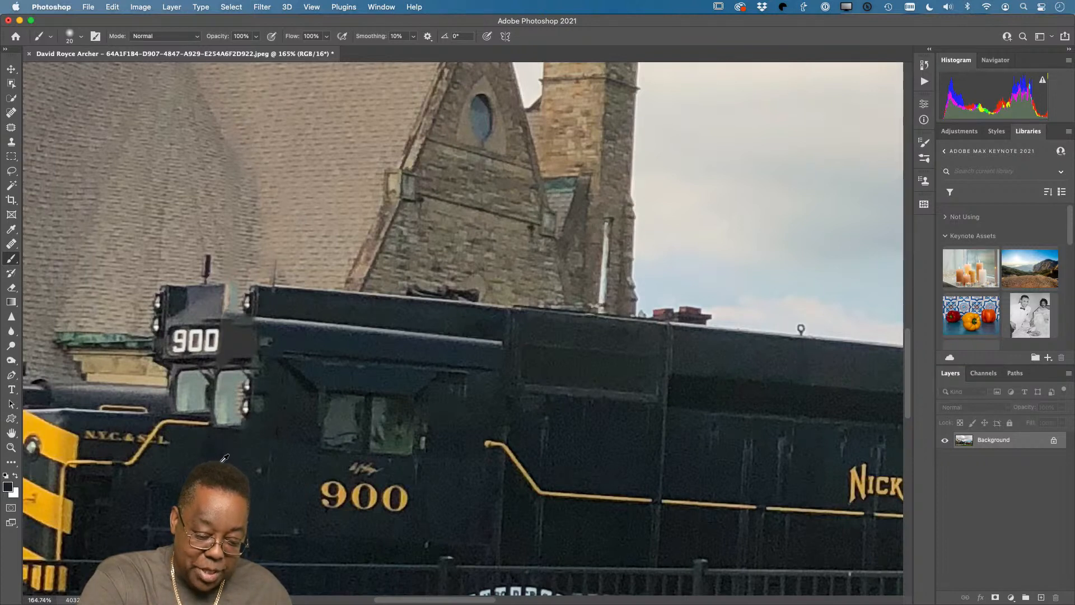
mouse_move(222, 424)
mouse_down()
mouse_move(221, 417)
mouse_move(223, 379)
mouse_move(218, 415)
mouse_move(224, 394)
mouse_move(232, 431)
mouse_move(239, 383)
mouse_move(233, 431)
mouse_move(244, 372)
mouse_move(223, 374)
mouse_move(221, 426)
mouse_move(230, 365)
mouse_up()
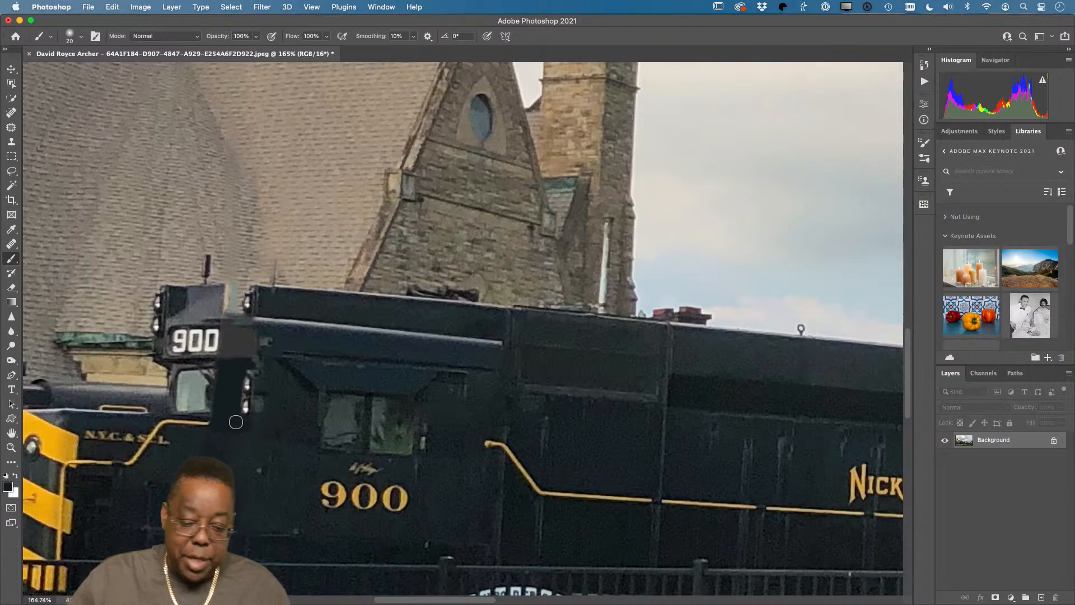
Patch the uneven cloud area above the church roof with the Patch tool, then clear the selection.
key(super+0)
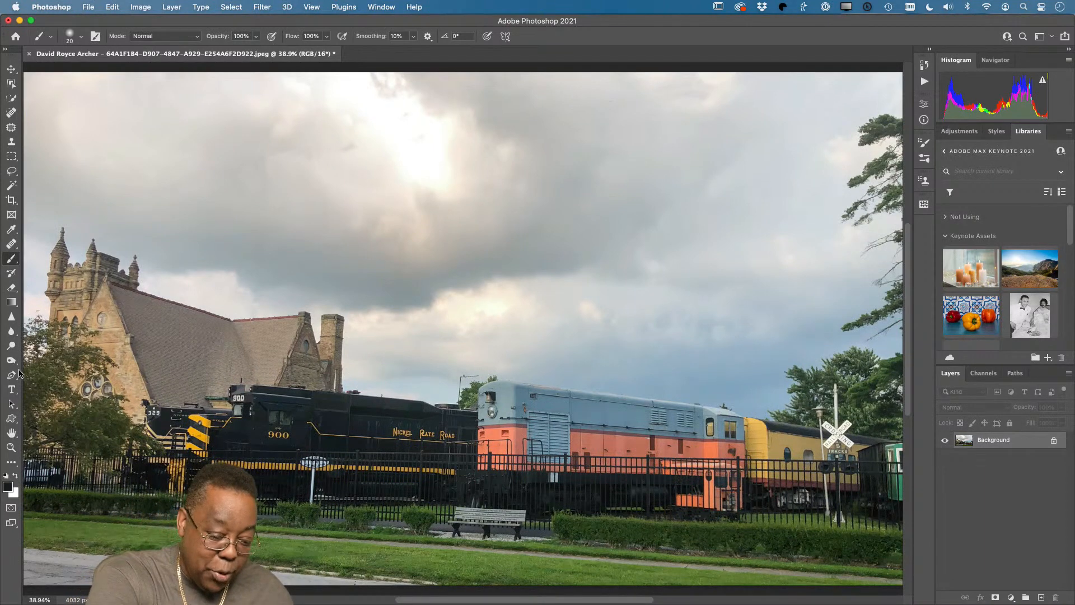
click(11, 127)
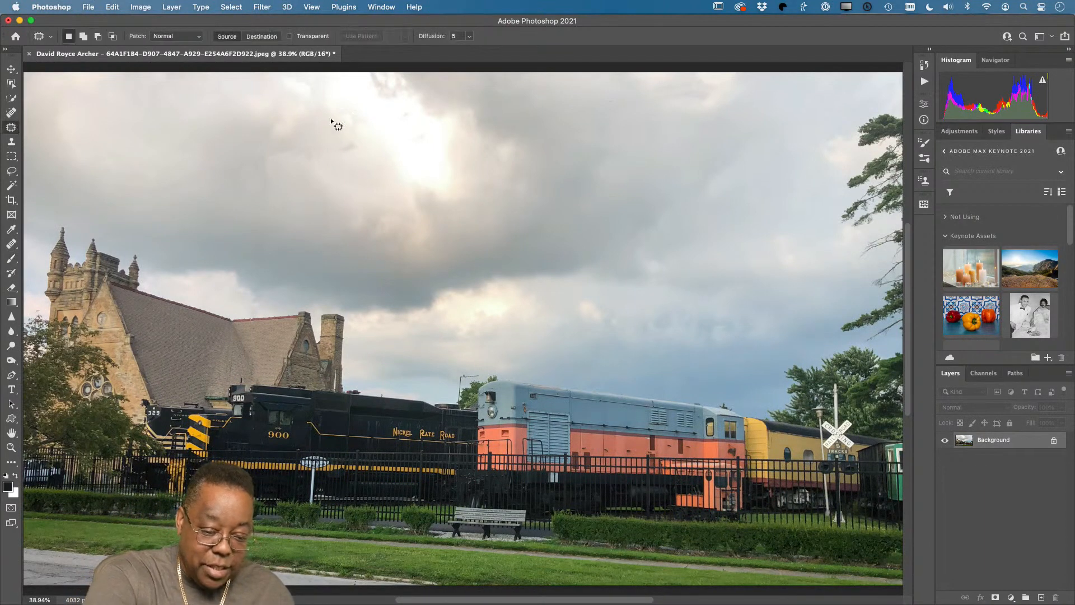
mouse_move(280, 194)
mouse_down()
mouse_move(278, 119)
mouse_move(254, 130)
mouse_move(253, 205)
mouse_move(291, 175)
mouse_move(204, 202)
mouse_up()
click(318, 209)
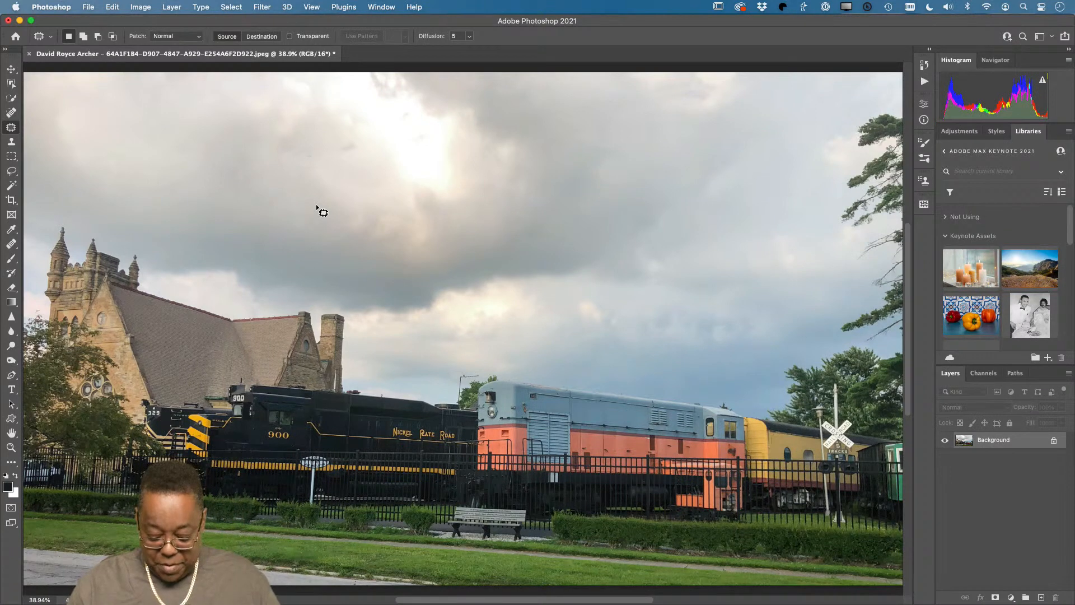
Save and close the retouched train photo, then switch back to Lightroom Classic.
key(super+minus)
key(super+minus)
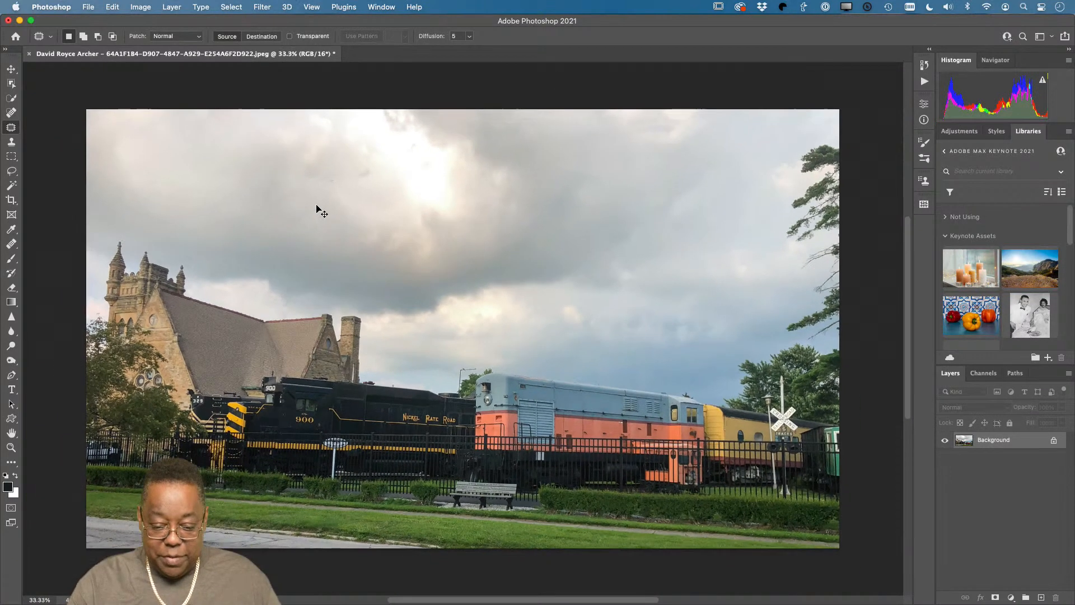
key(super+plus)
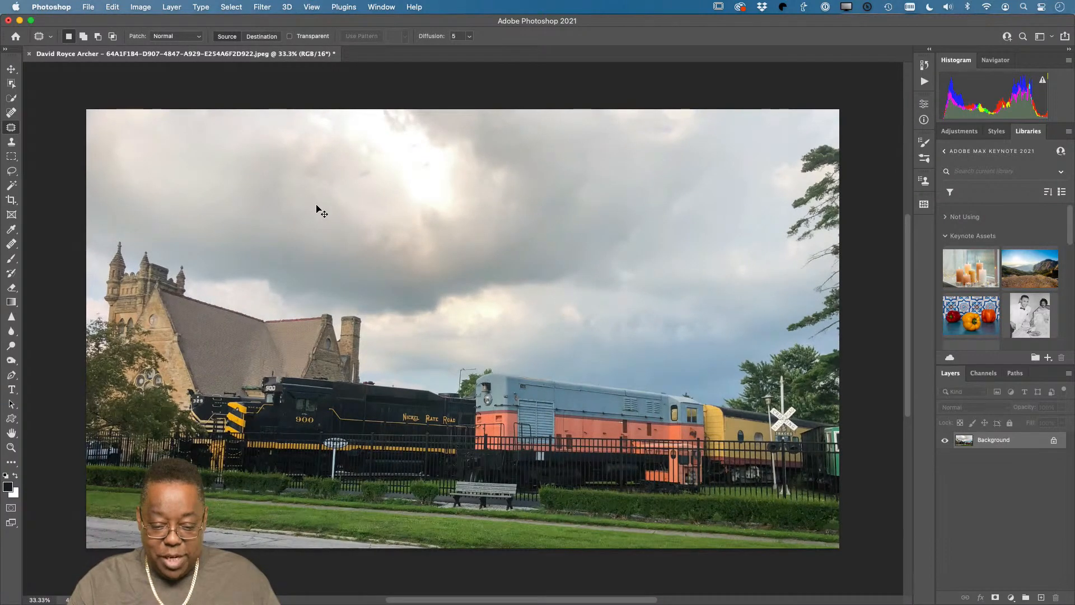
key(super+s)
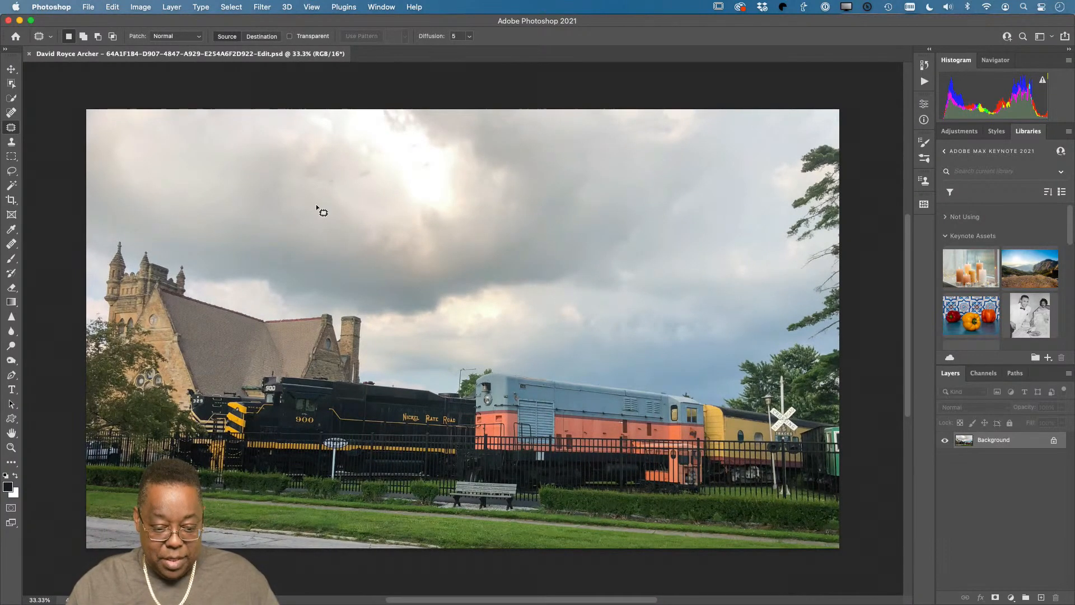
key(super+w)
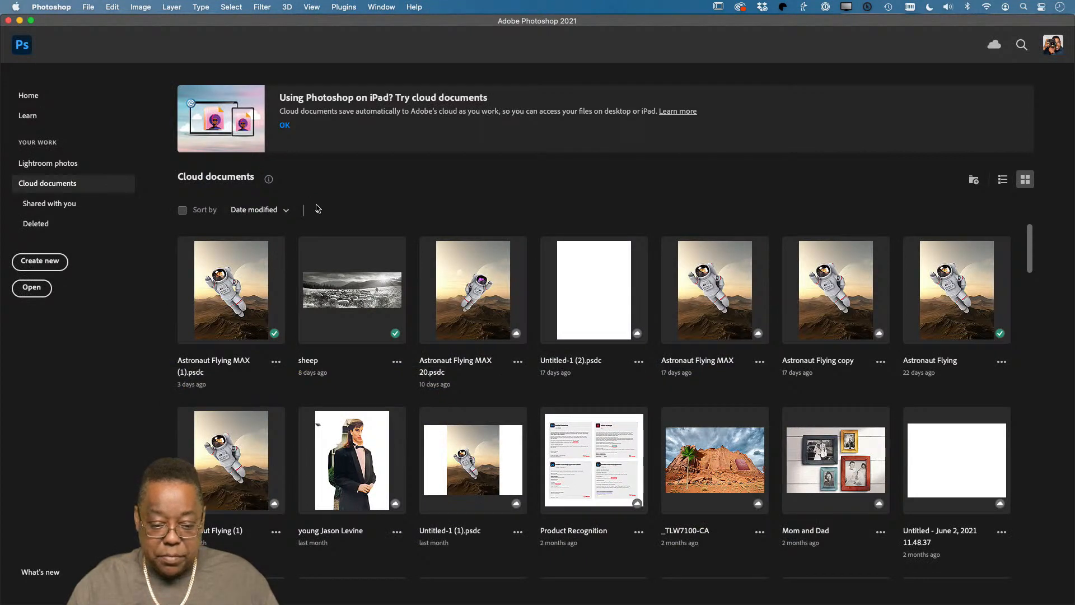
key(super+Tab)
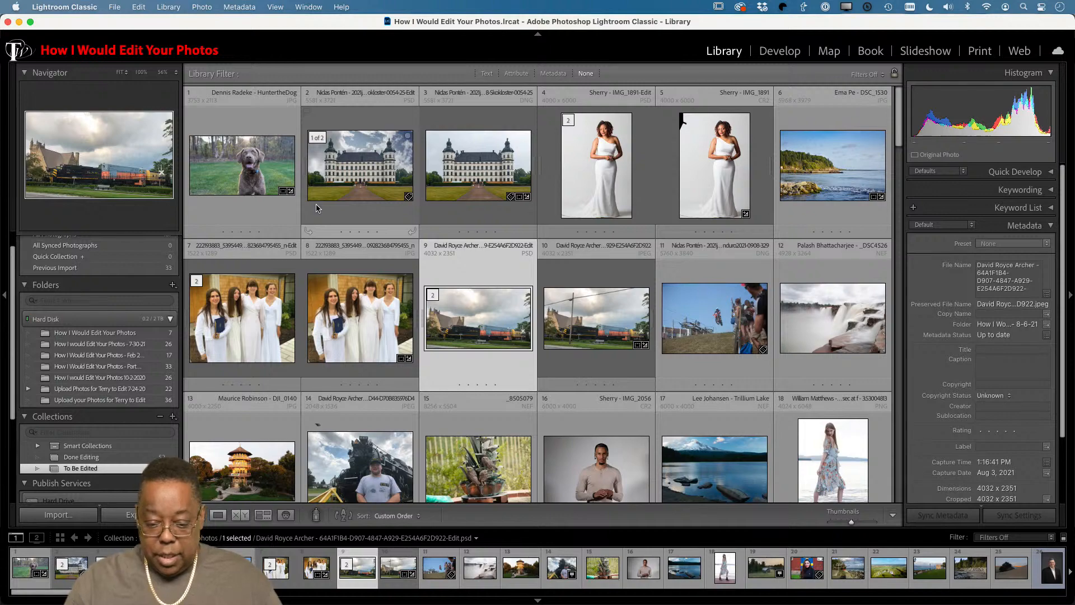
Compare the retouched train photo with its version before pole removal at full-screen size, then return to the photo grid.
key(Right)
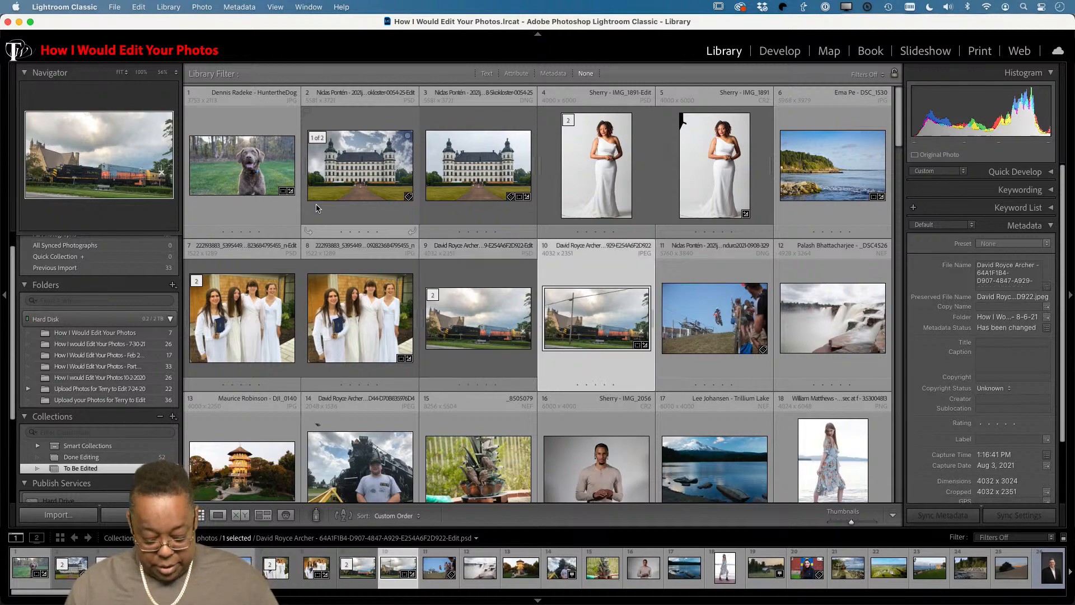
key(f)
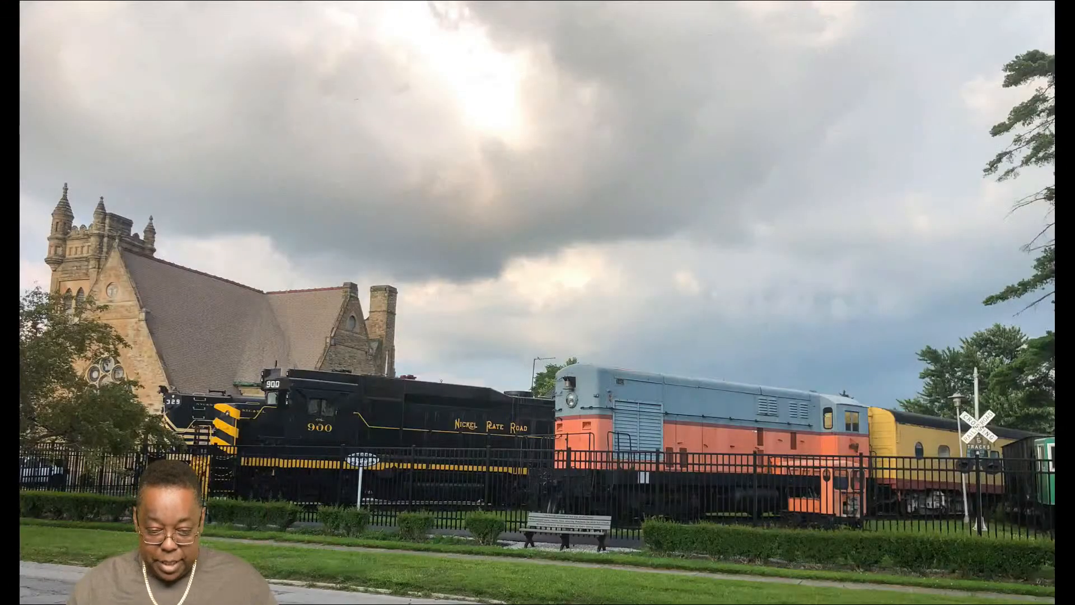
key(Right)
key(Left)
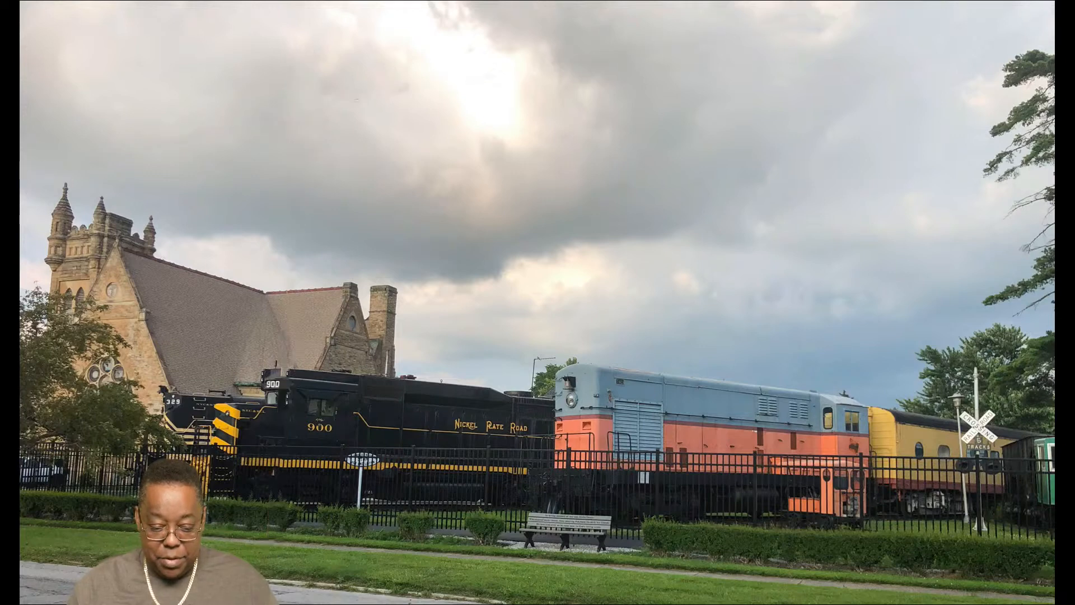
key(Right)
key(Left)
key(Right)
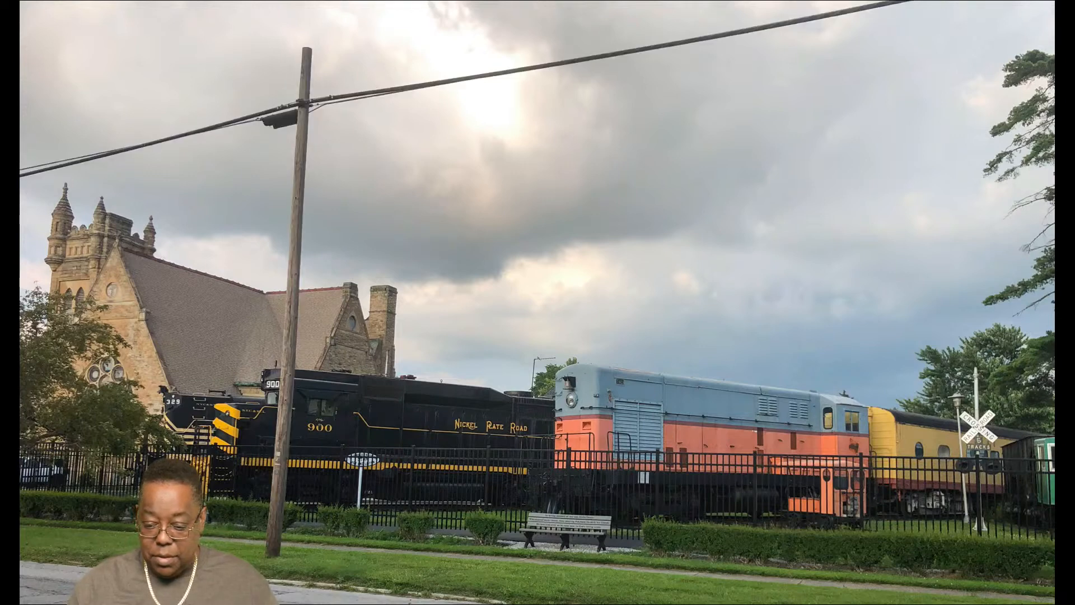
key(Left)
key(Escape)
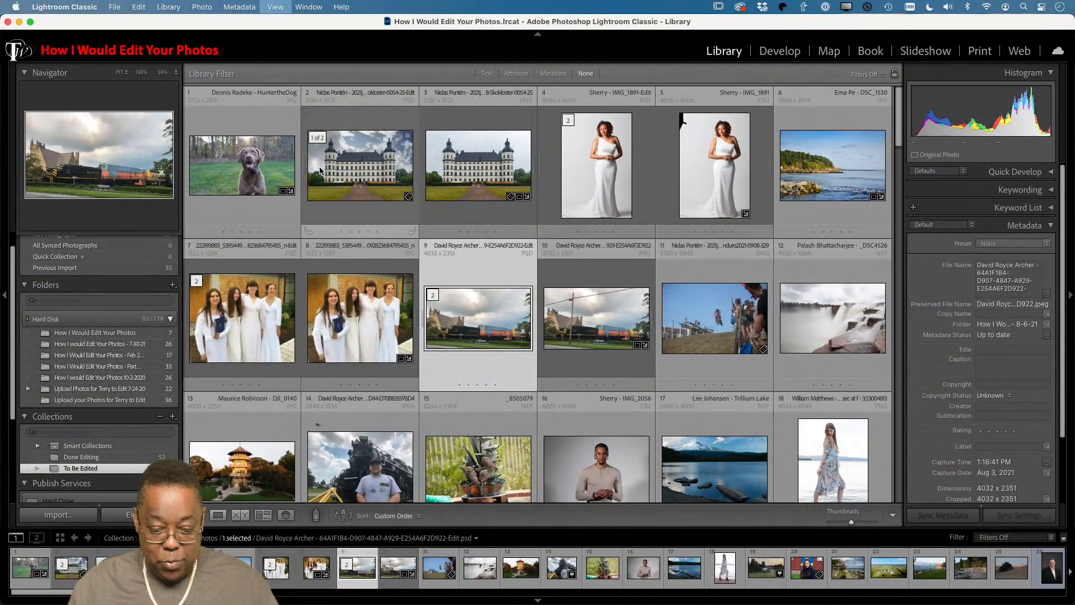
Apply the Vertical Upright correction to the retouched train photo in Develop and return to the photo grid.
key(d)
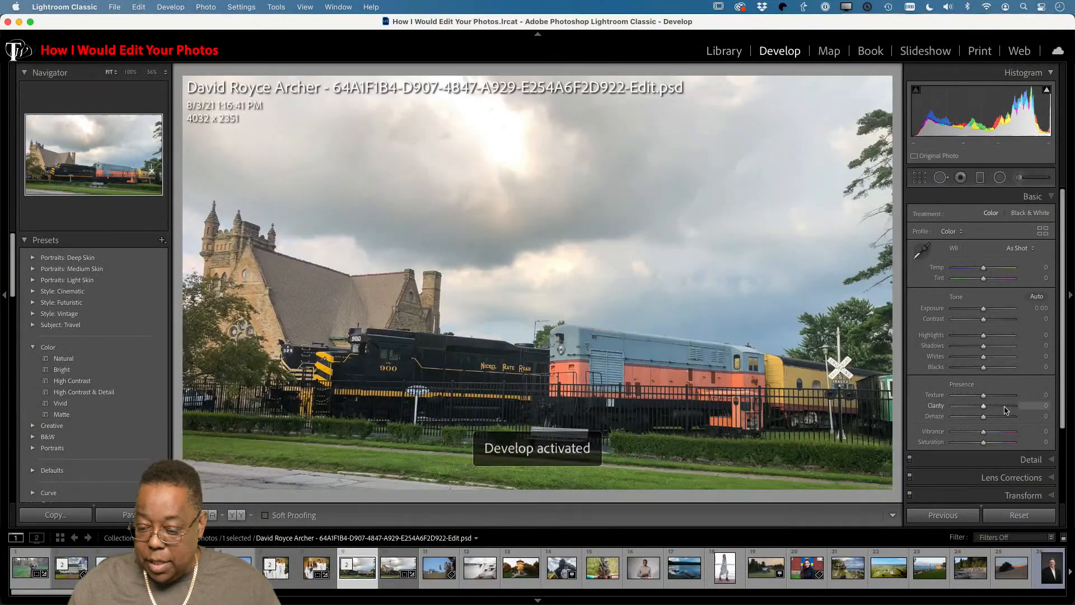
scroll(1009, 456, down, 3)
click(1012, 448)
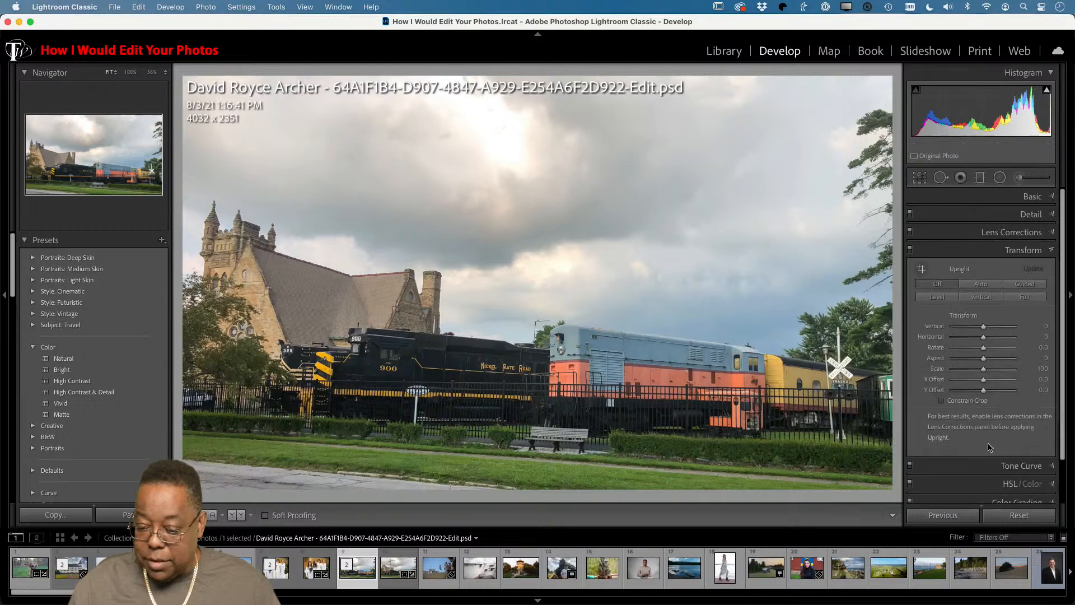
click(983, 297)
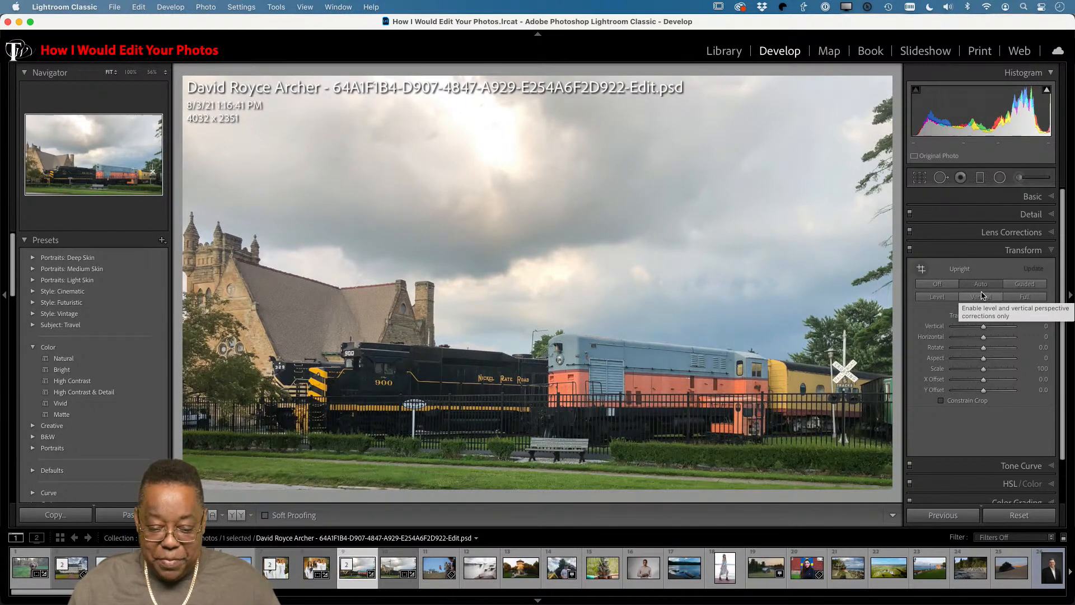
key(g)
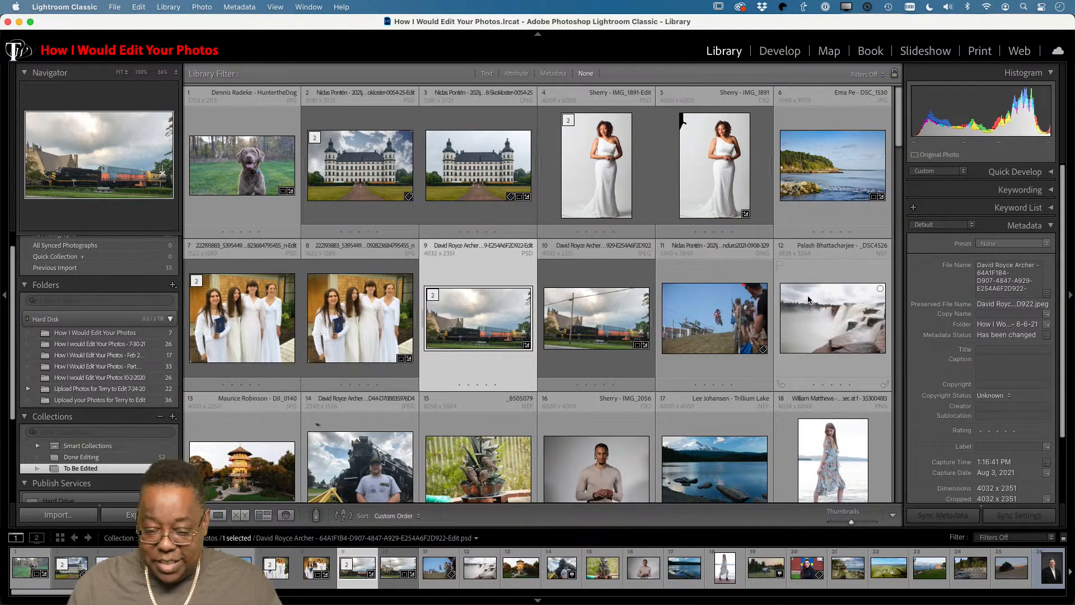
Open the motocross jump photo in Develop and enable lens profile corrections.
click(697, 335)
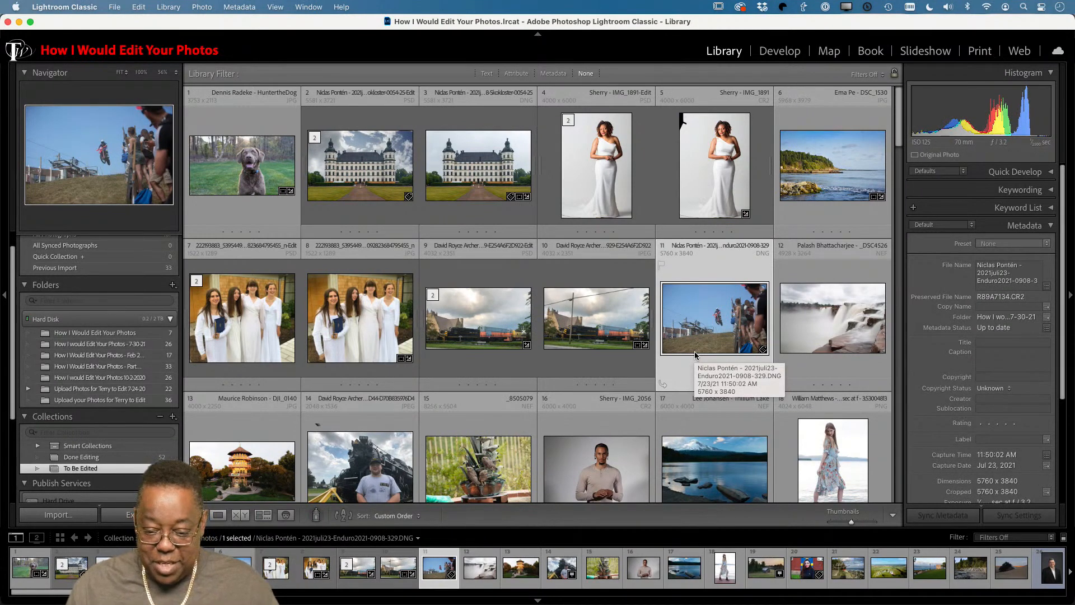
key(d)
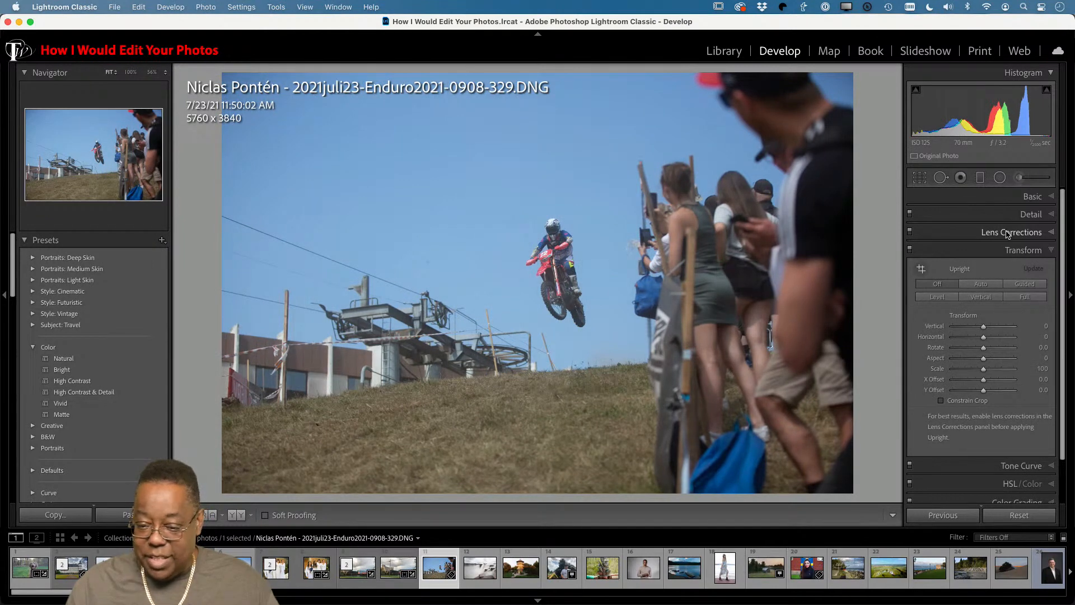
click(1007, 234)
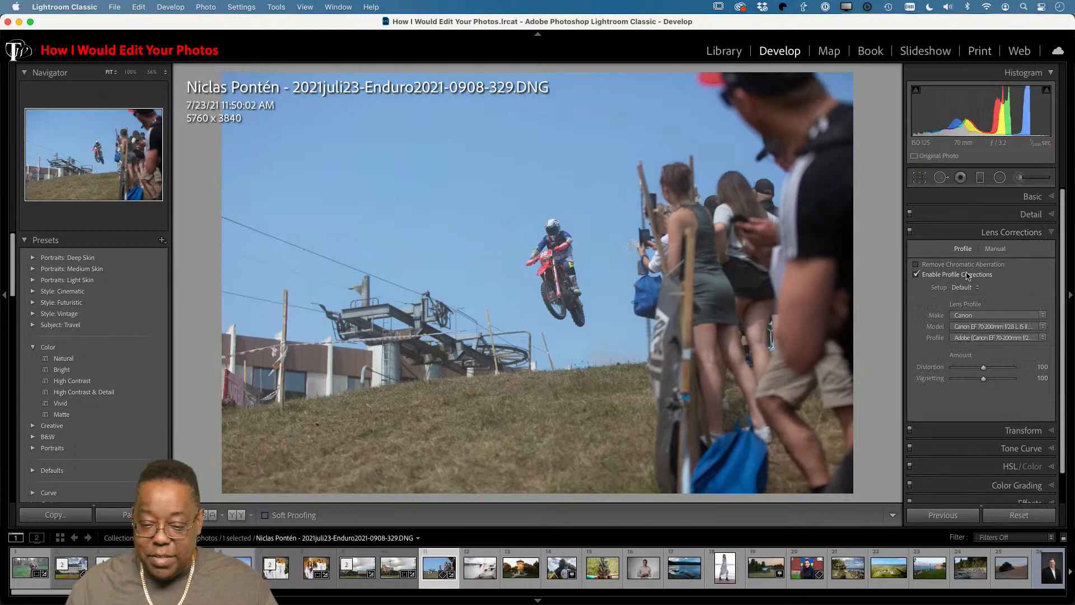
Assign the Adobe Landscape profile to the motocross photo and apply Auto tone.
click(1030, 196)
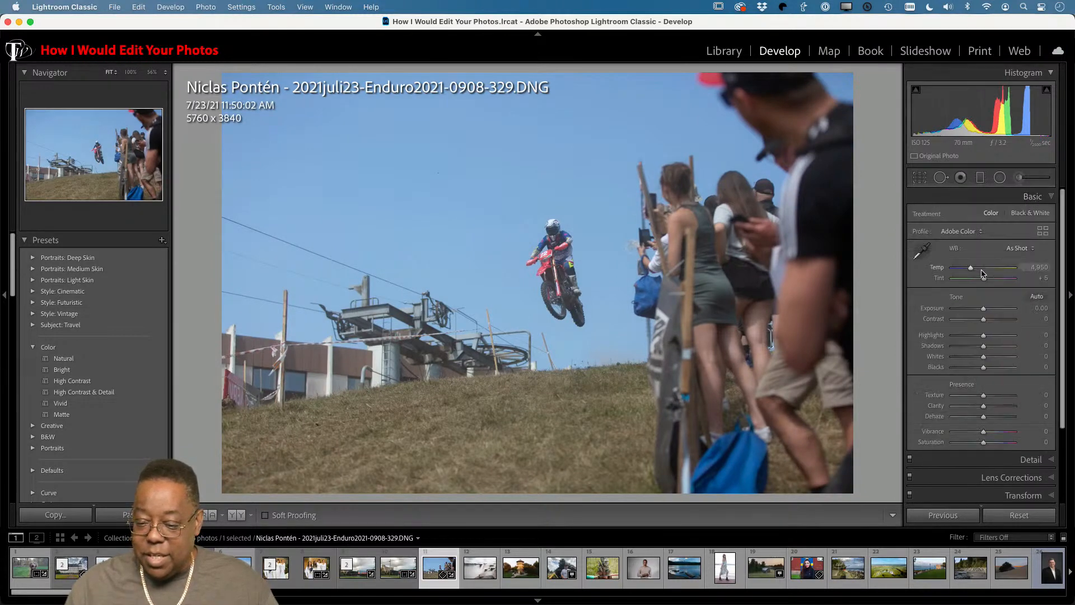
click(964, 232)
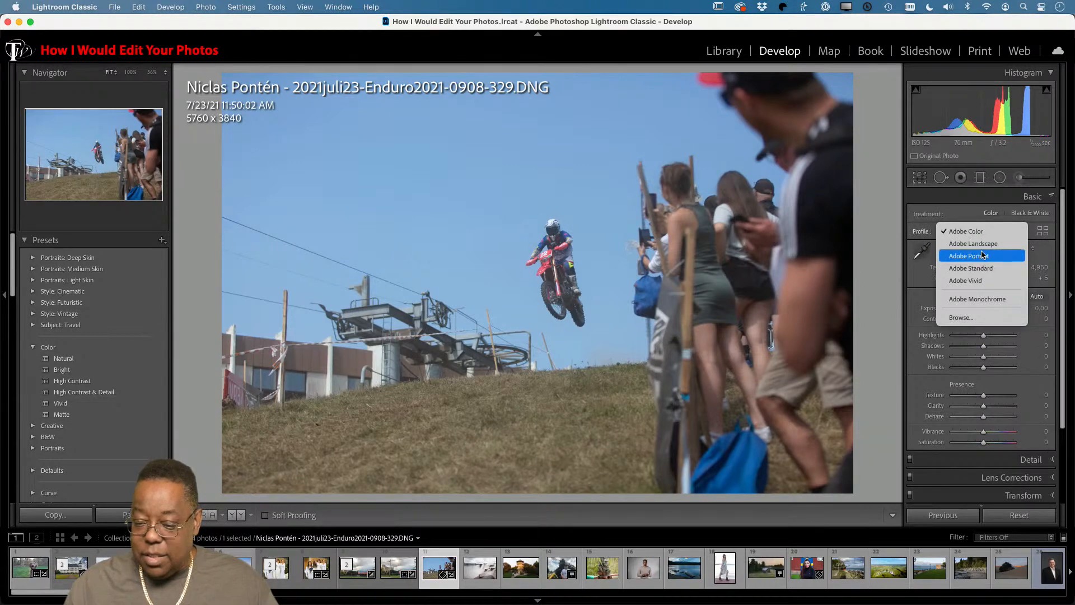
click(975, 244)
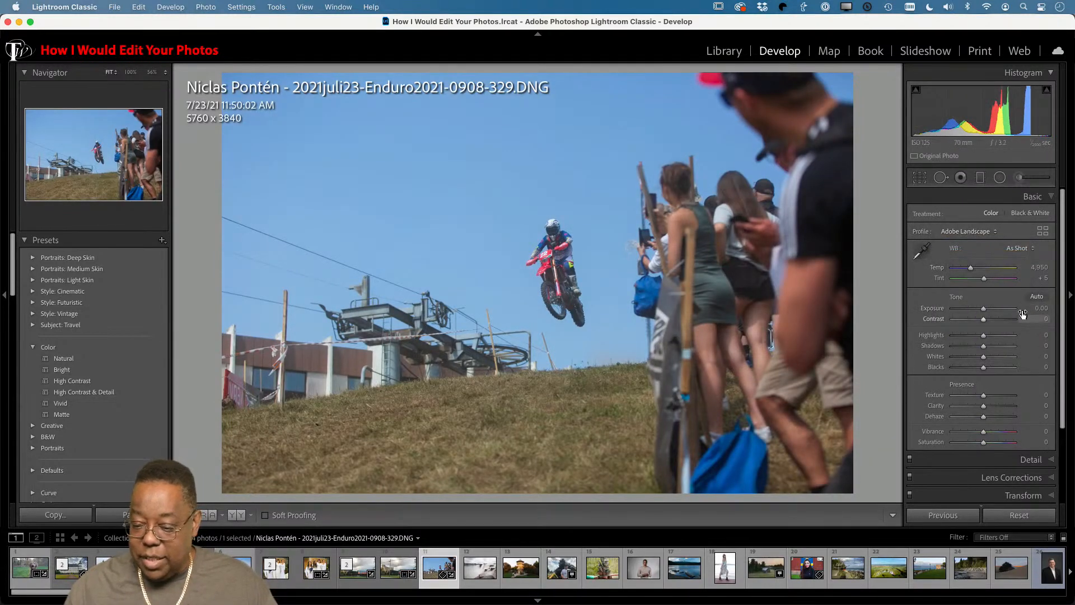
click(1036, 297)
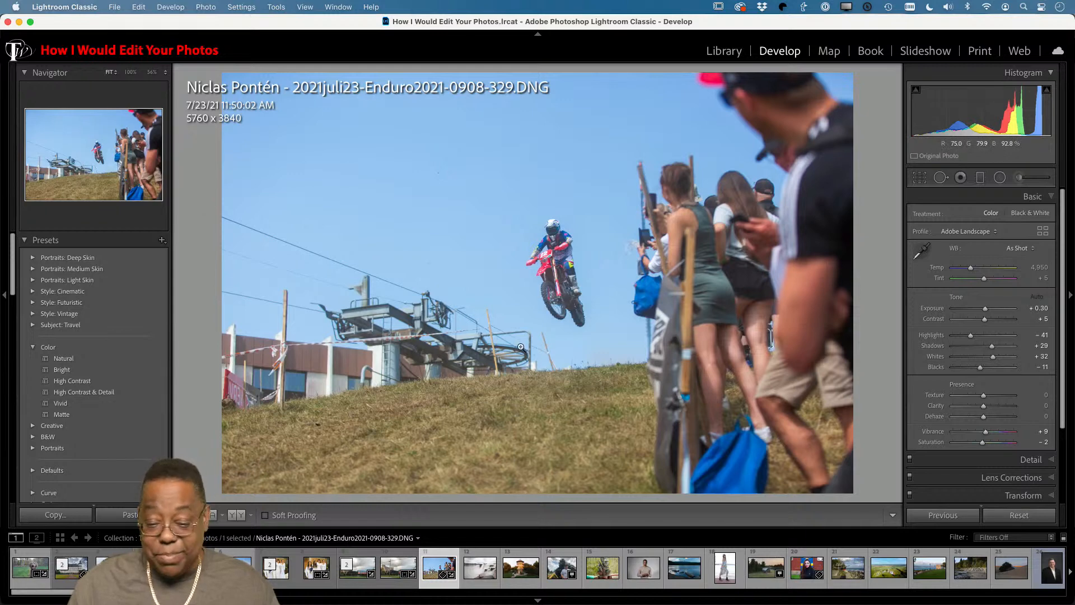
Try to crop the chairlift side off the motocross photo, keeping the rider and spectators.
key(r)
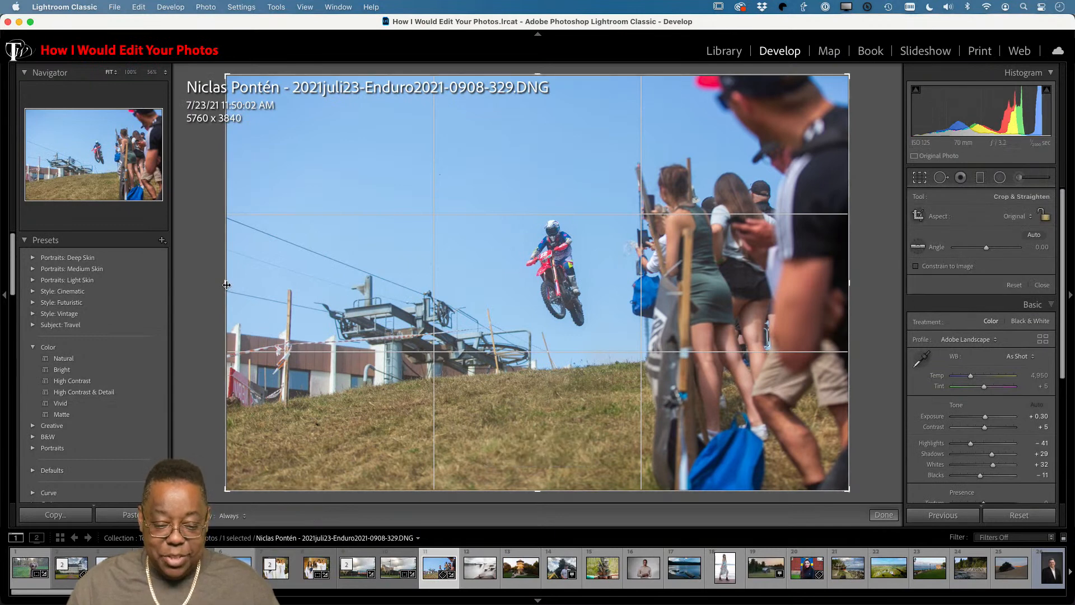
drag(227, 285, 375, 286)
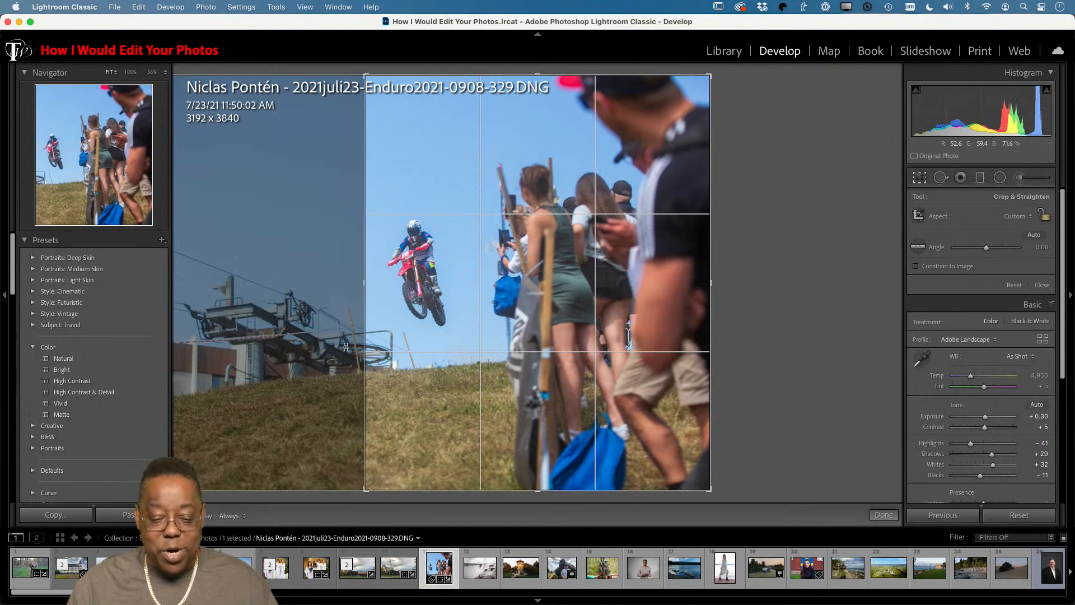
key(d)
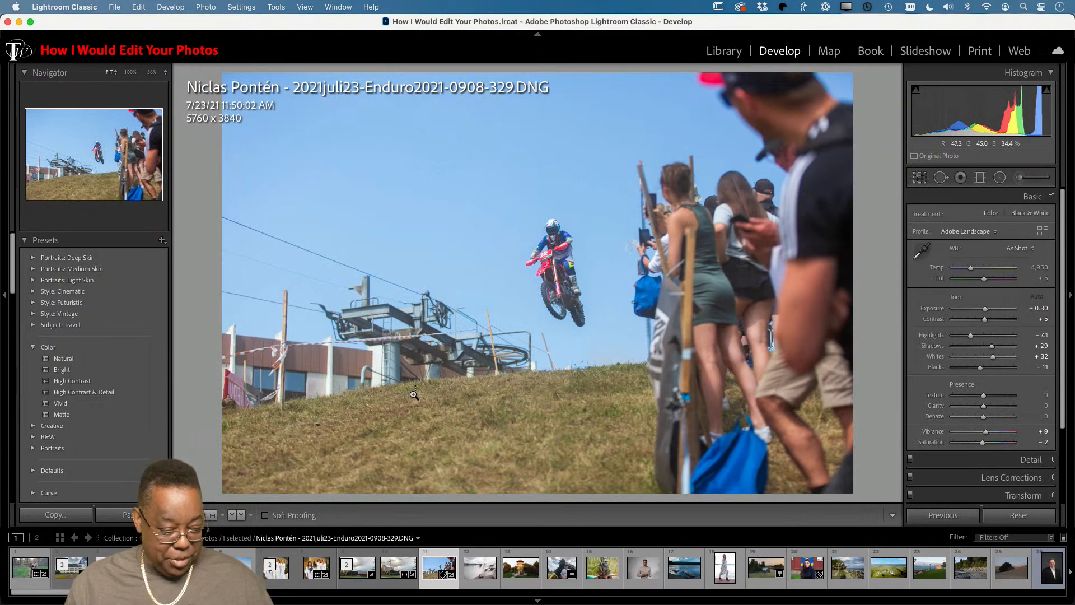
Open the motocross photo in Photoshop and select the grassy hill using the Quick Selection tool with a size 300 brush.
key(super+apostrophe)
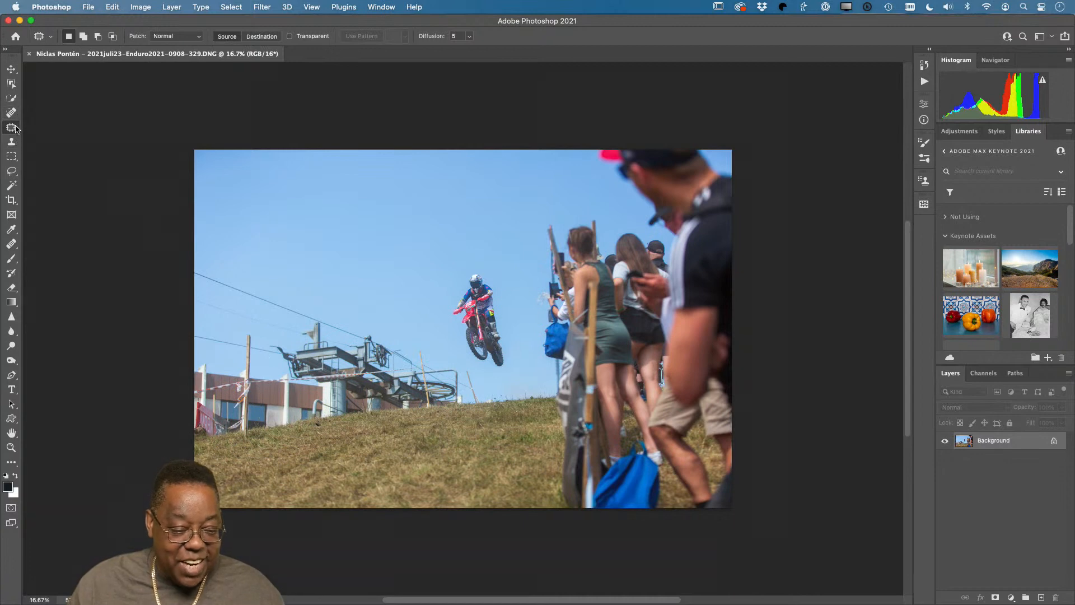
click(11, 99)
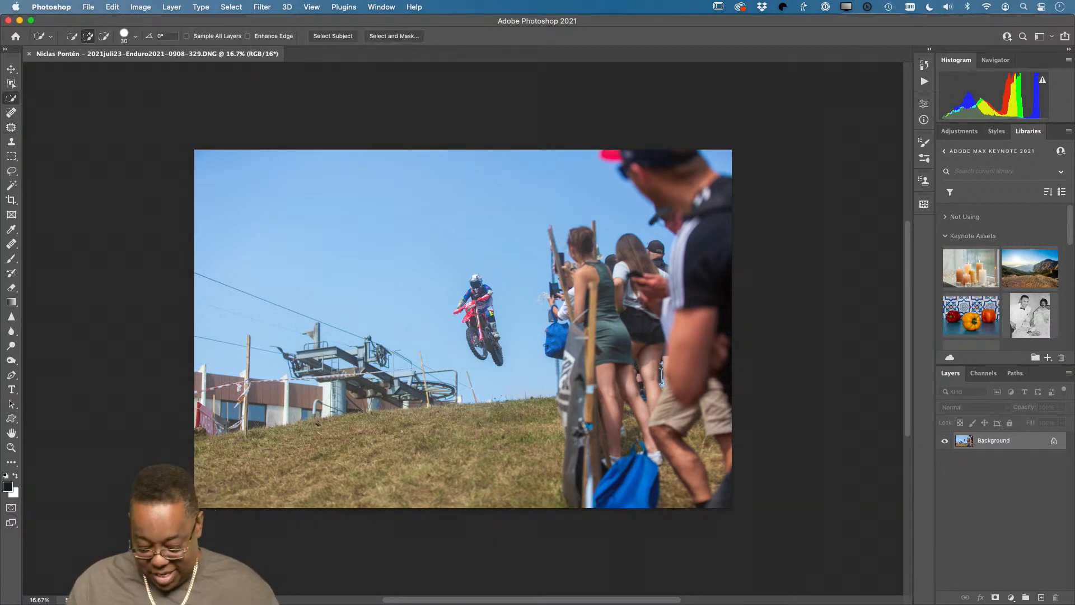
key(bracketright)
key(bracketright)
key(bracketright)
key(bracketright)
key(bracketright)
key(bracketright)
key(bracketright)
key(bracketright)
key(bracketright)
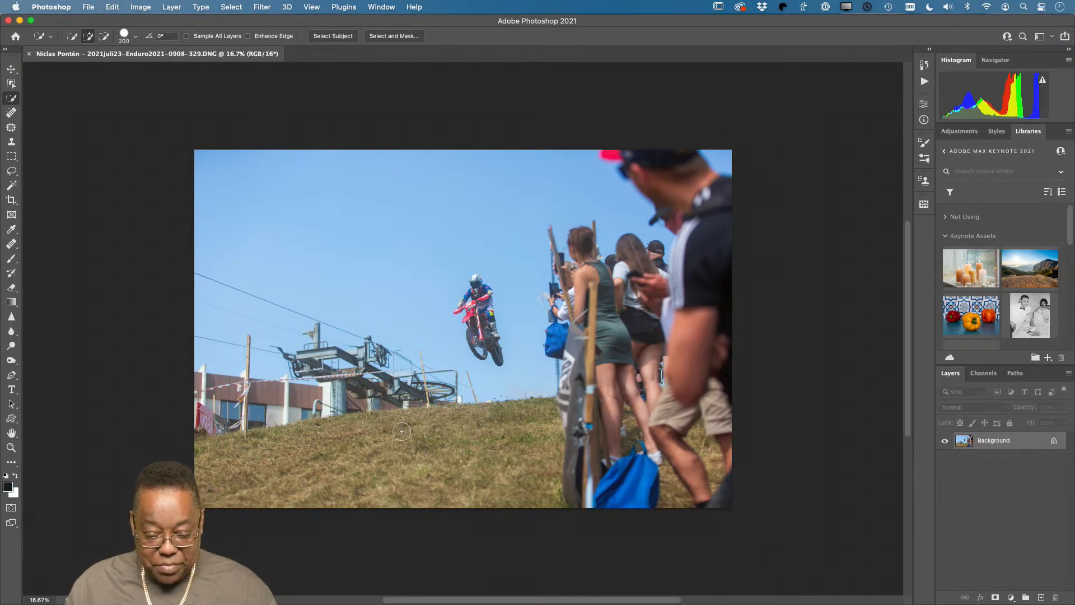
key(bracketright)
key(bracketright)
mouse_move(402, 431)
mouse_down()
mouse_move(225, 478)
mouse_move(503, 485)
mouse_move(519, 466)
mouse_up()
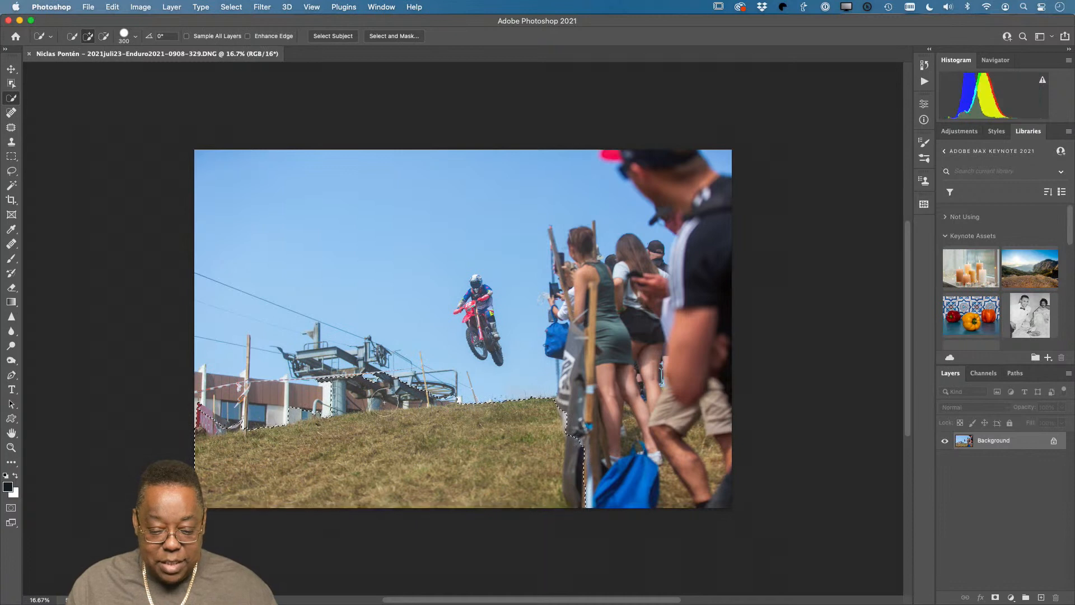
Subtract the chairlift and building areas from the hill selection, then invert the selection.
key(alt)
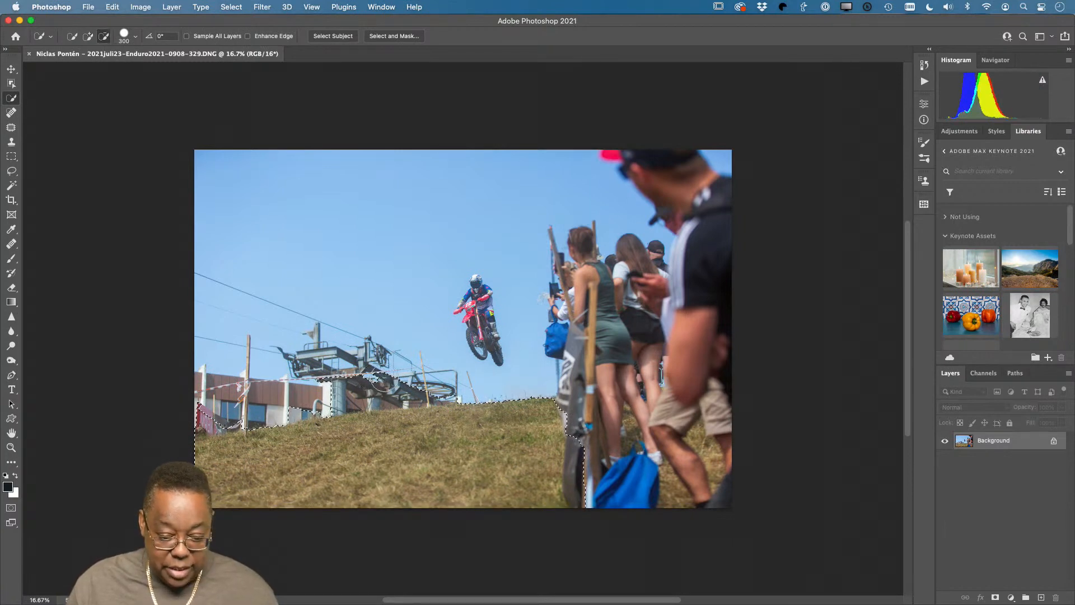
mouse_move(386, 378)
mouse_down()
mouse_move(309, 390)
mouse_move(418, 394)
mouse_up()
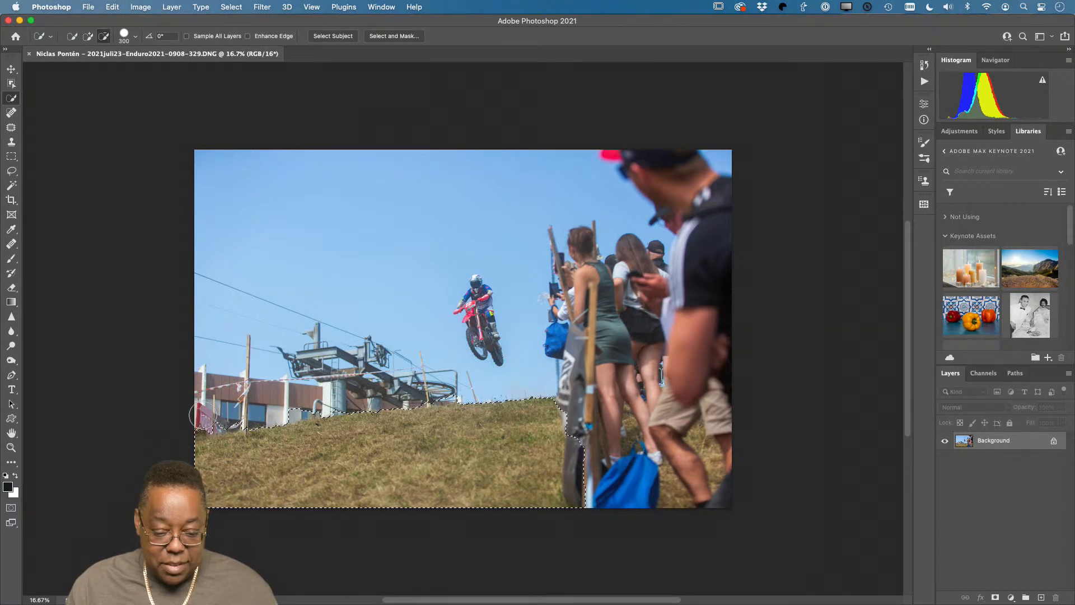
drag(271, 410, 383, 393)
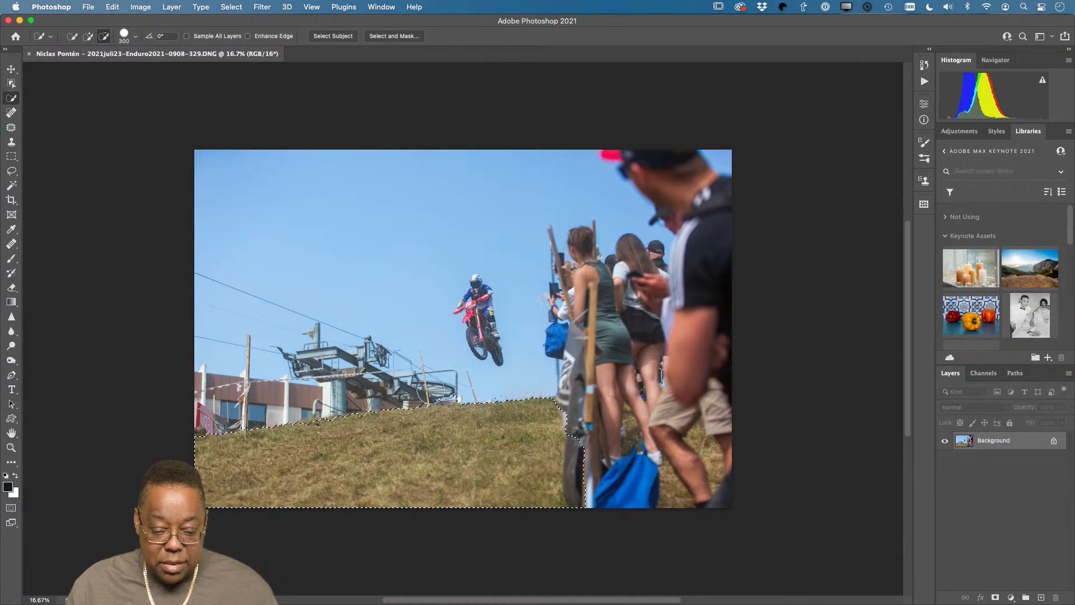
drag(471, 387, 476, 386)
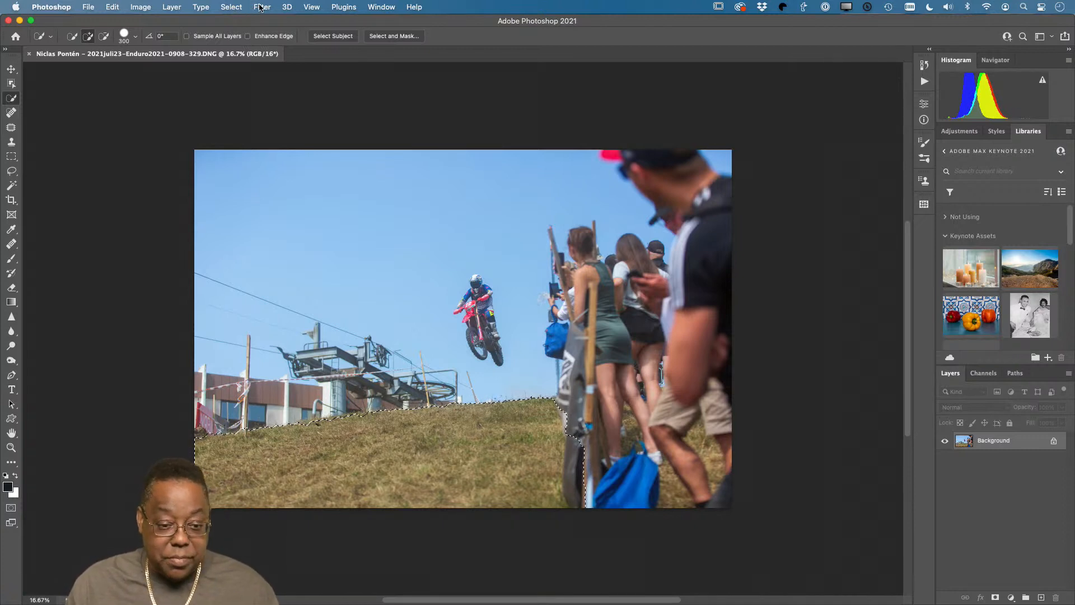
click(232, 7)
click(246, 54)
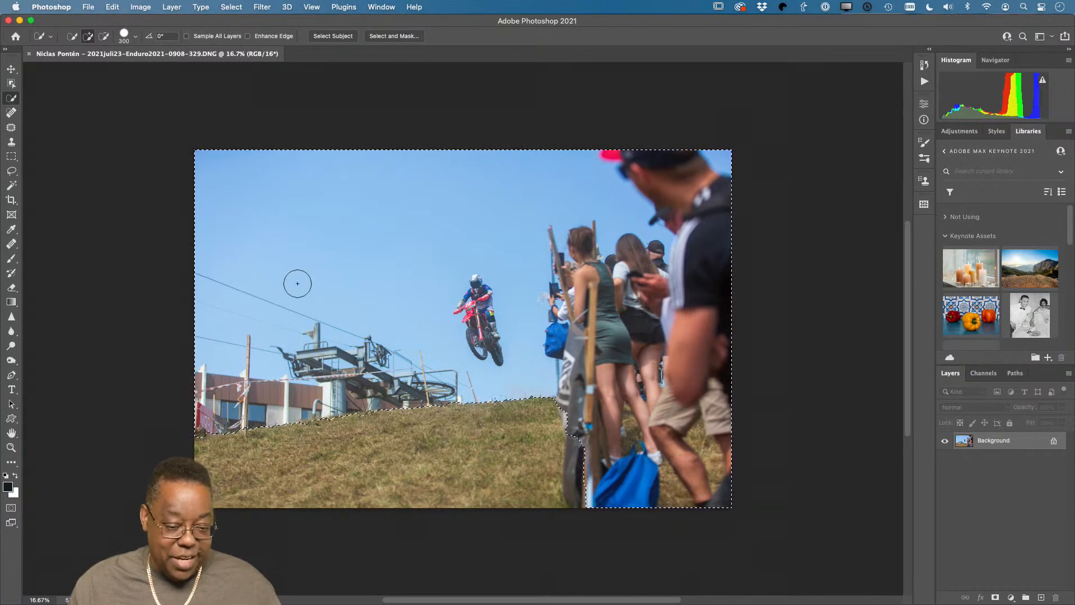
Switch to the Clone Stamp tool and set its mode to Normal and its opacity to 100%.
key(s)
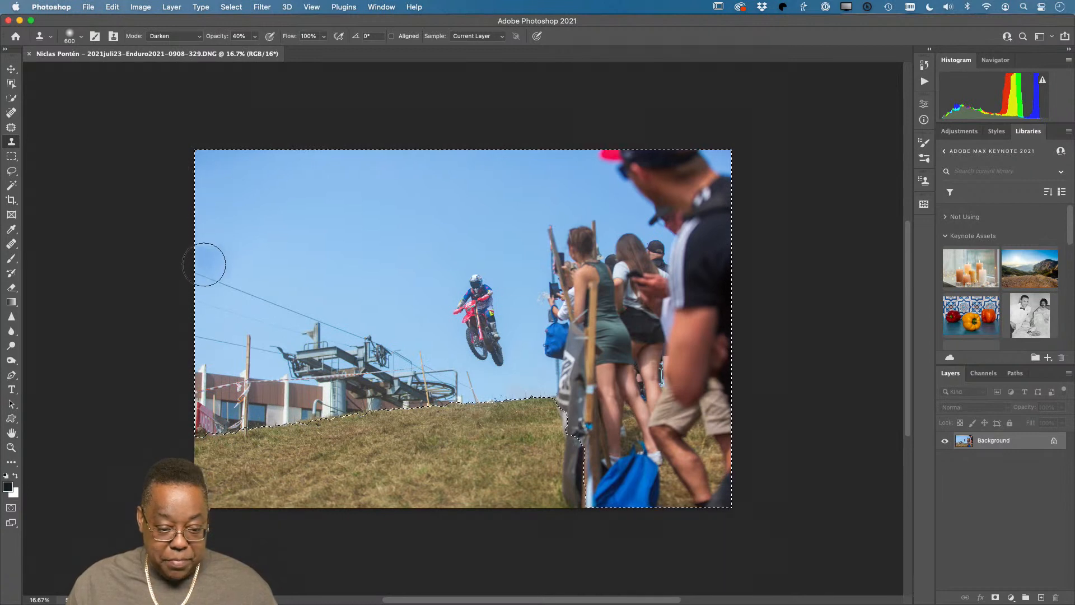
drag(204, 265, 204, 271)
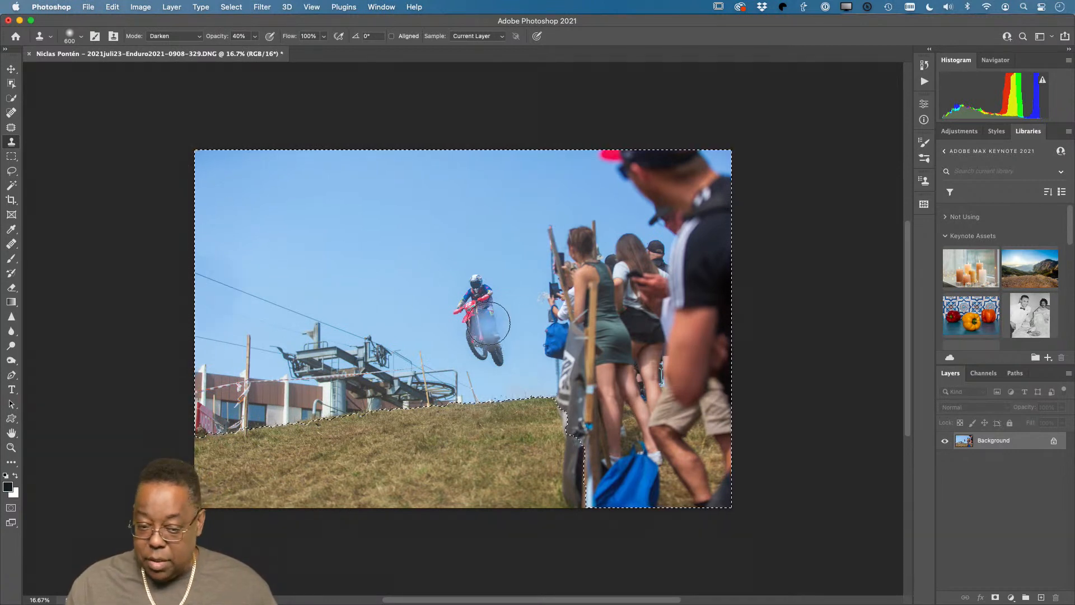
click(179, 36)
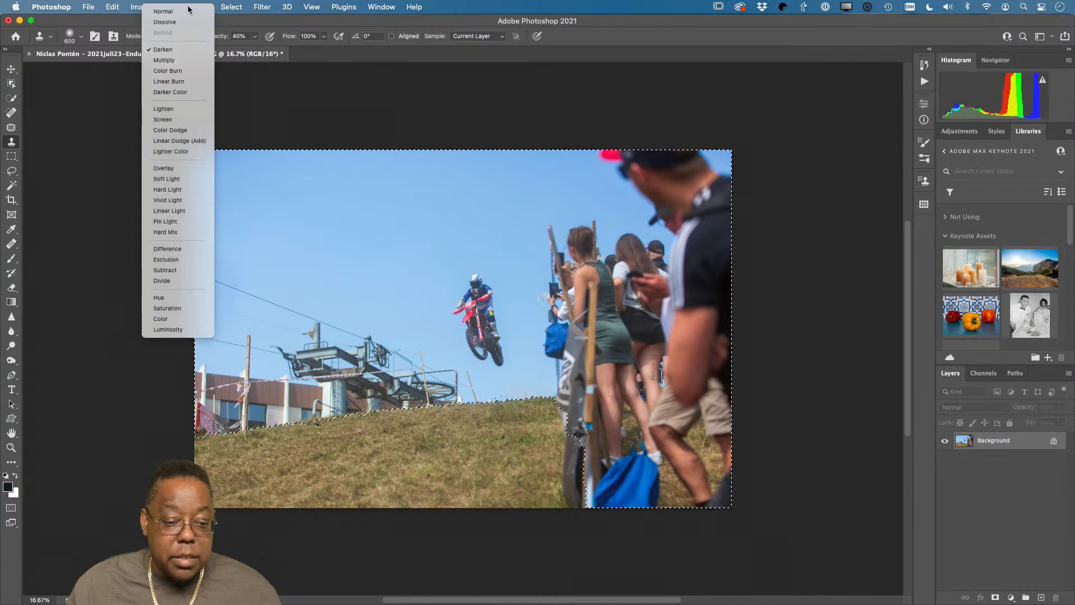
click(189, 10)
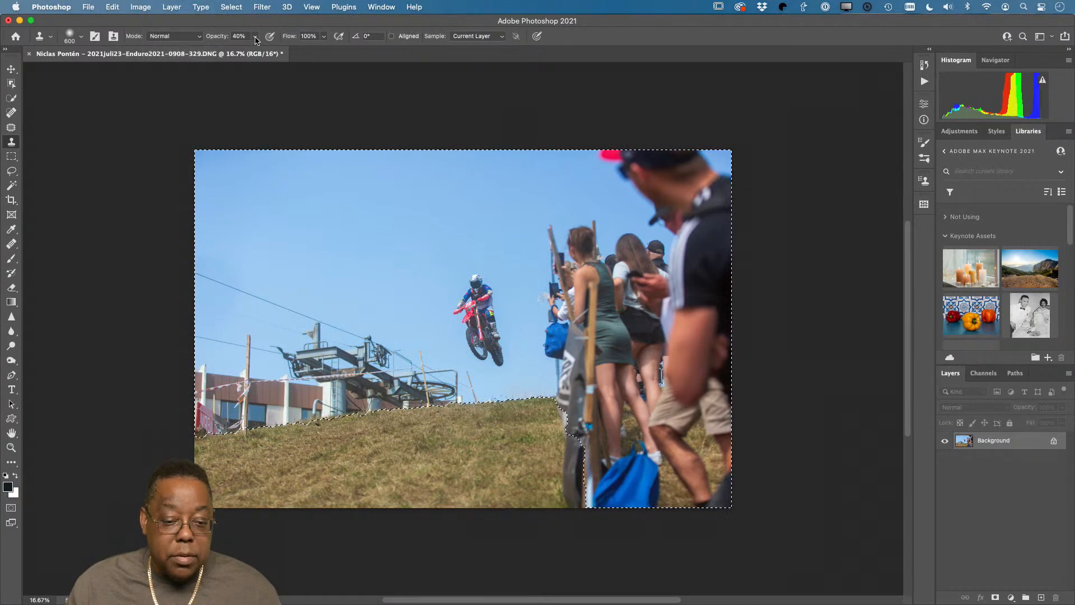
click(255, 36)
drag(253, 49, 356, 64)
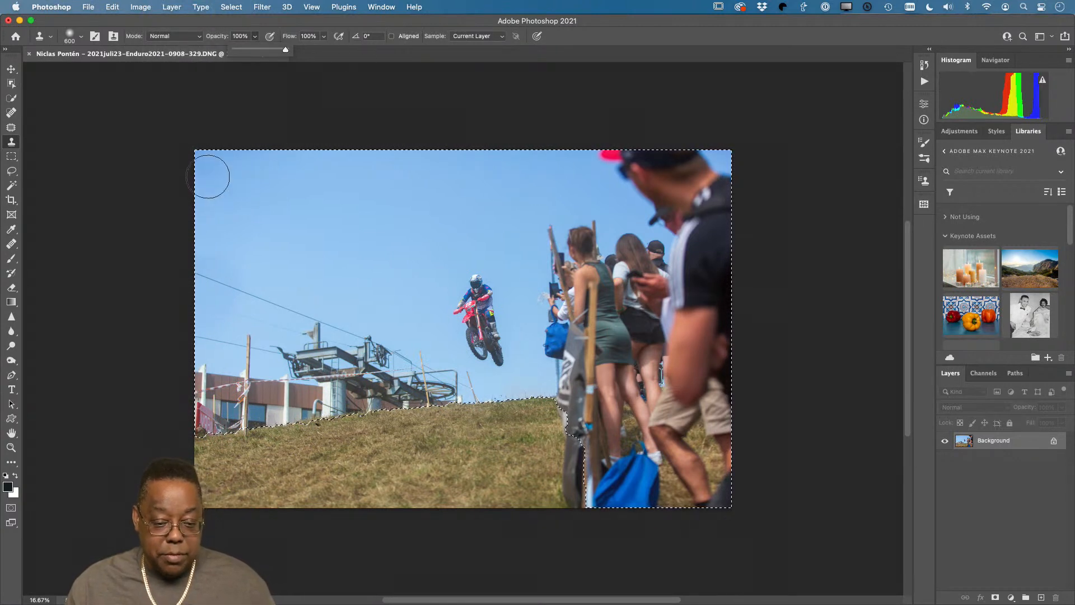
Try to clone sky from near the photo's upper-left corner over the cables and building.
alt+click(215, 174)
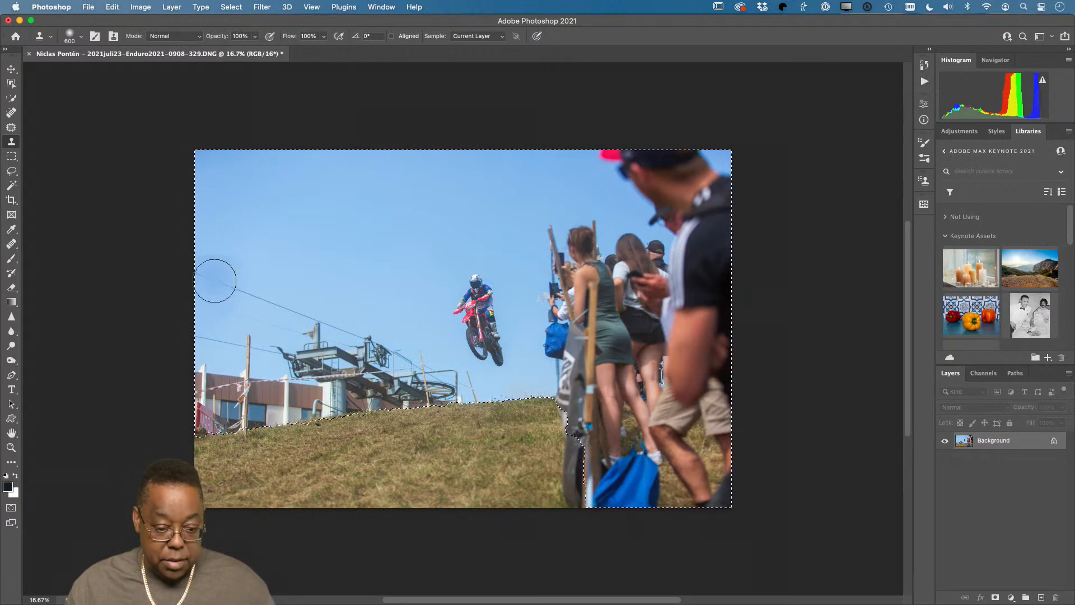
mouse_move(213, 280)
mouse_down()
mouse_move(227, 298)
mouse_move(205, 305)
mouse_move(223, 274)
mouse_move(213, 381)
mouse_up()
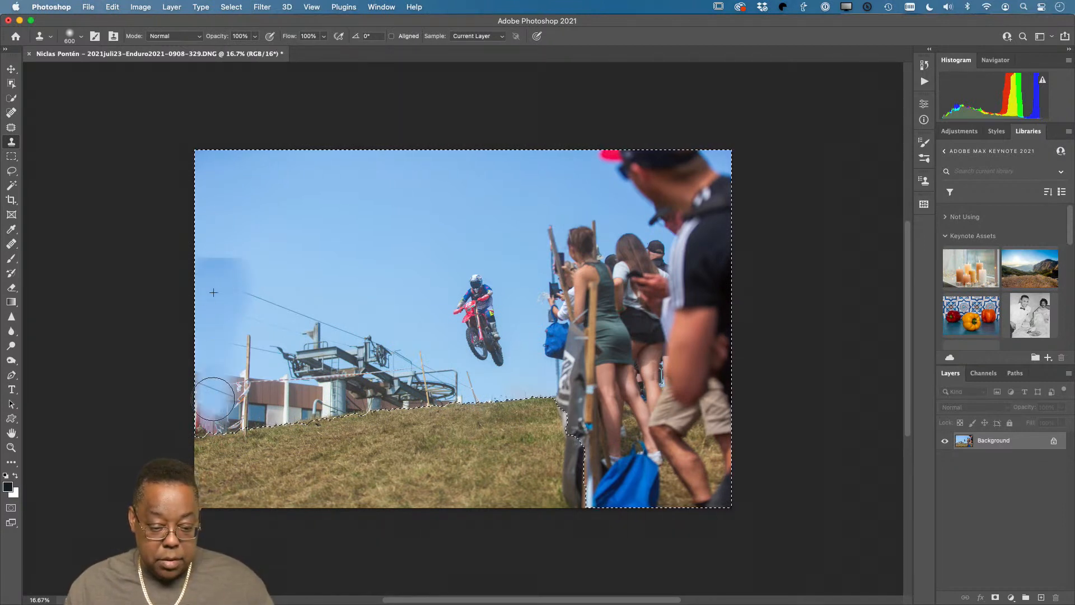
mouse_move(203, 420)
mouse_down()
mouse_move(210, 354)
mouse_move(269, 359)
mouse_move(275, 370)
mouse_move(226, 399)
mouse_move(297, 383)
mouse_move(223, 384)
mouse_up()
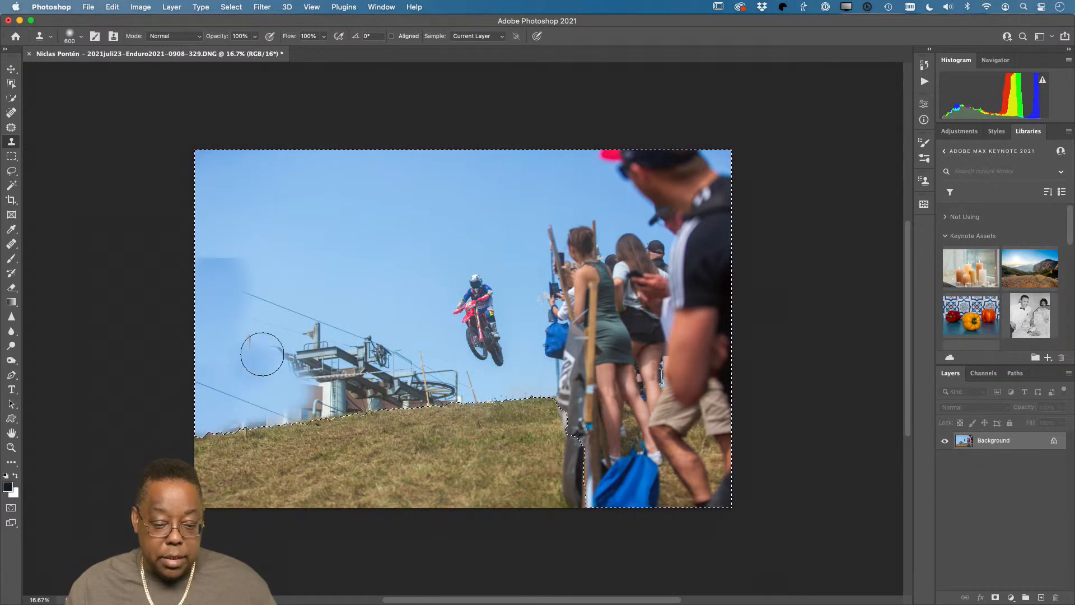
key(super+z)
key(super+z)
key(super+z)
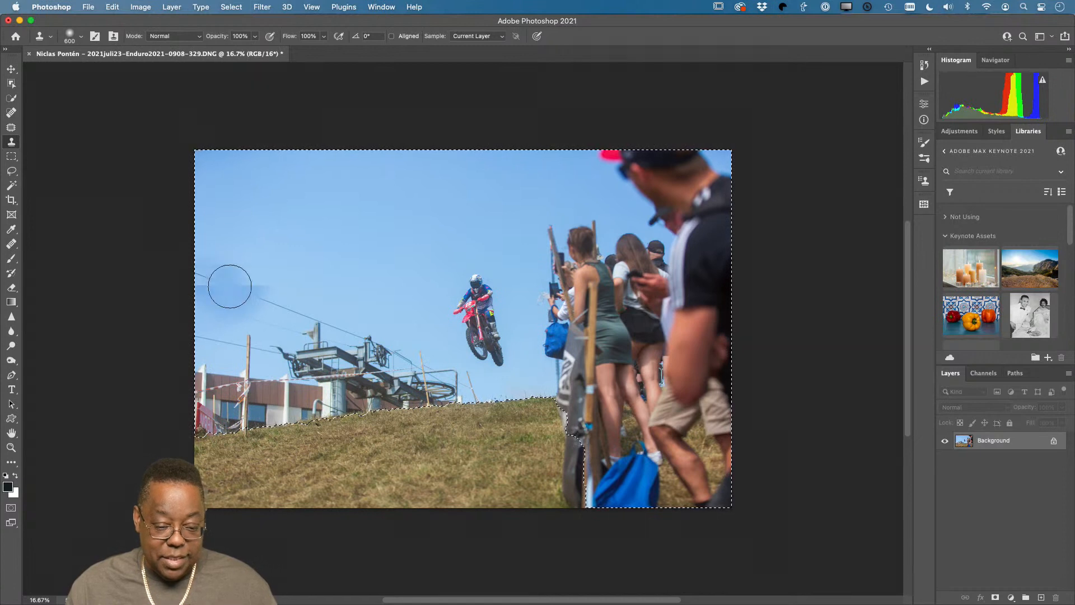
drag(228, 285, 260, 301)
key(super+z)
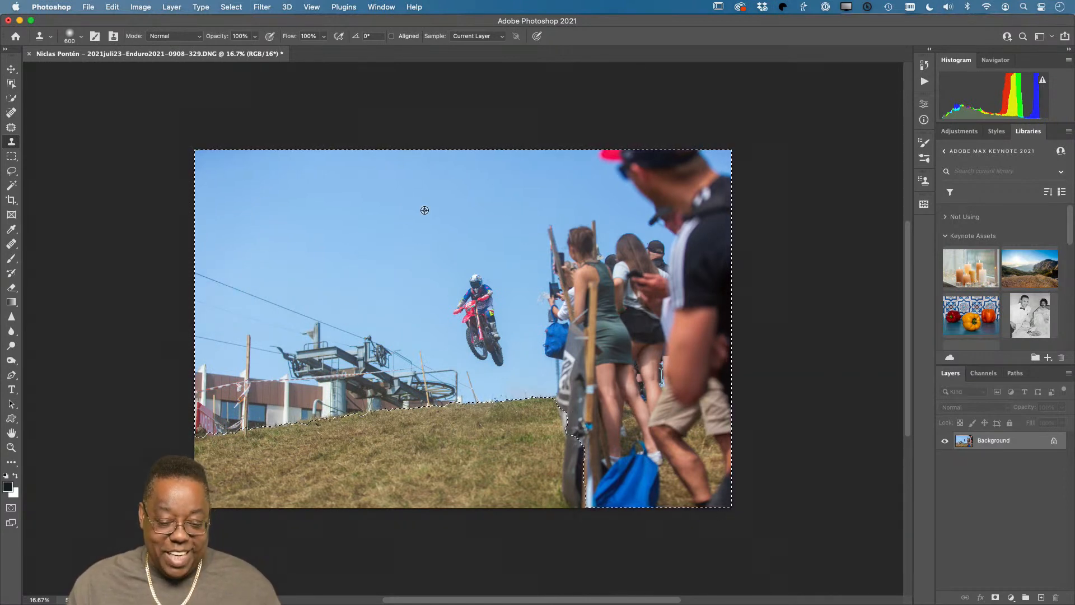
Clone sky sampled from above the rider over the cables, building and chairlift, then clear the selection.
alt+click(431, 233)
mouse_move(258, 287)
mouse_down()
mouse_move(217, 278)
mouse_move(309, 301)
mouse_move(254, 300)
mouse_up()
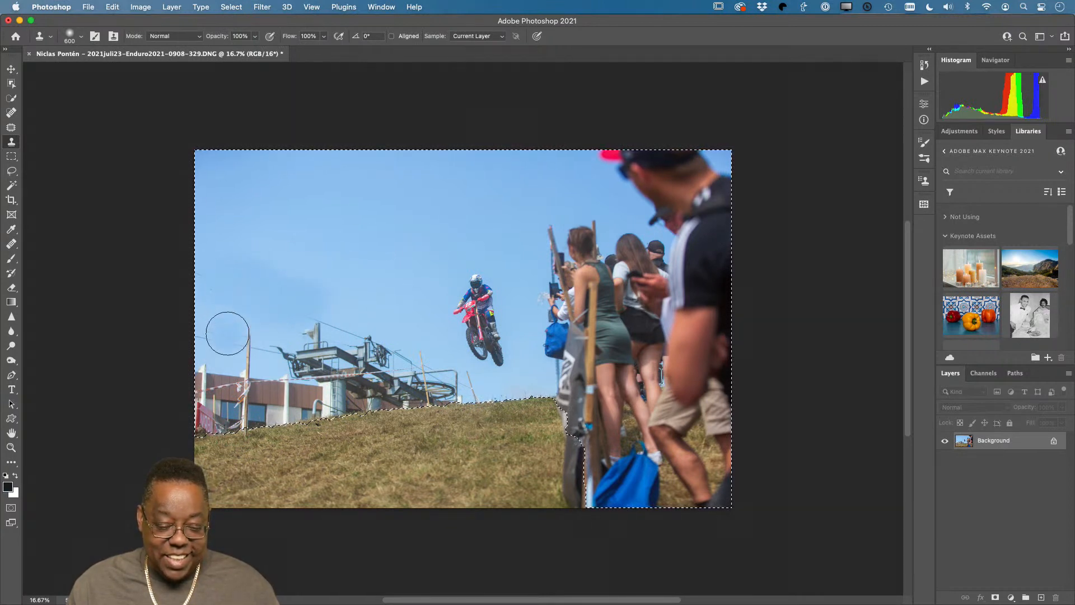
mouse_move(220, 334)
mouse_down()
mouse_move(192, 419)
mouse_move(216, 378)
mouse_move(193, 411)
mouse_up()
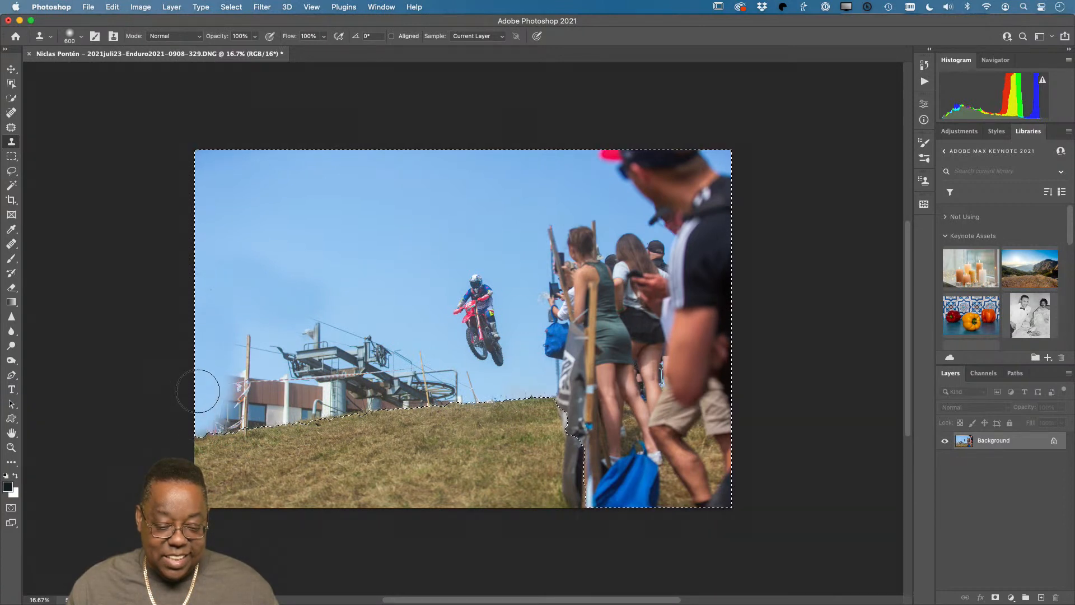
mouse_move(331, 286)
mouse_down()
mouse_move(269, 355)
mouse_move(254, 395)
mouse_move(254, 359)
mouse_move(240, 389)
mouse_move(224, 369)
mouse_move(227, 411)
mouse_up()
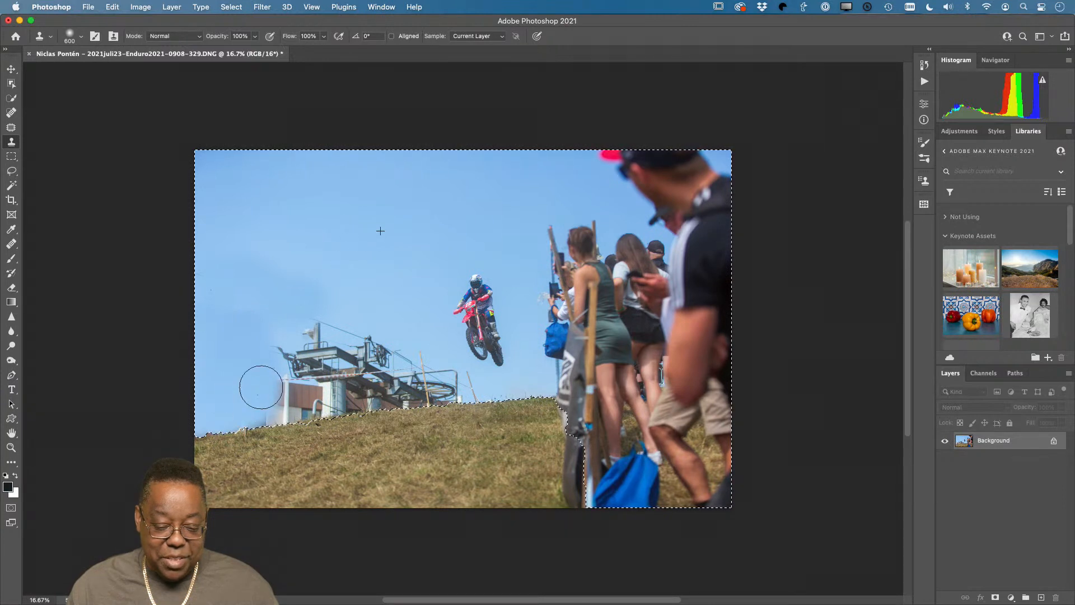
mouse_move(267, 380)
mouse_down()
mouse_move(287, 357)
mouse_move(297, 383)
mouse_up()
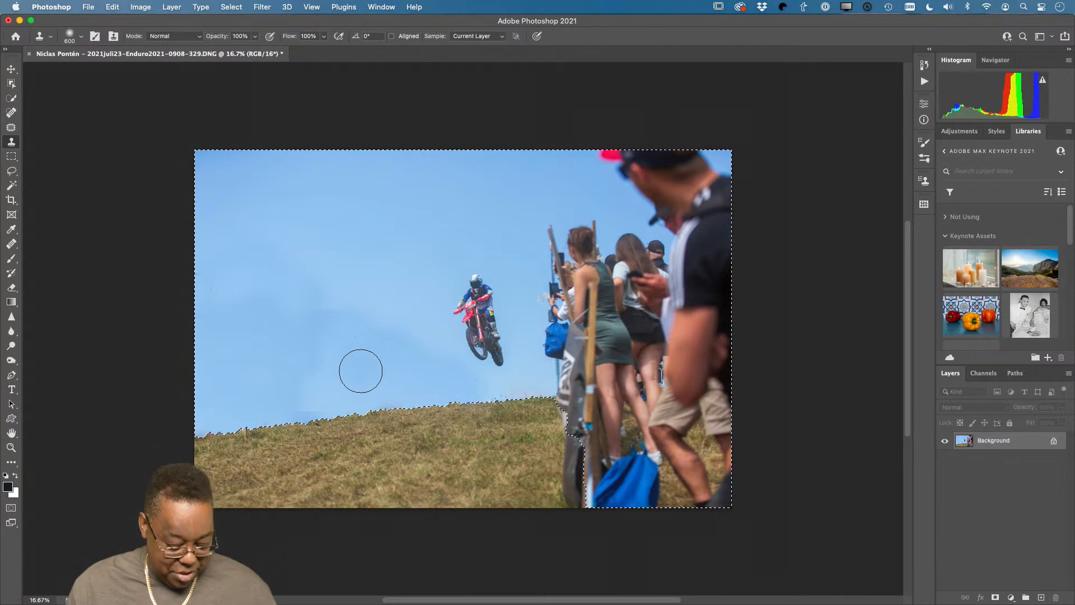
key(super+d)
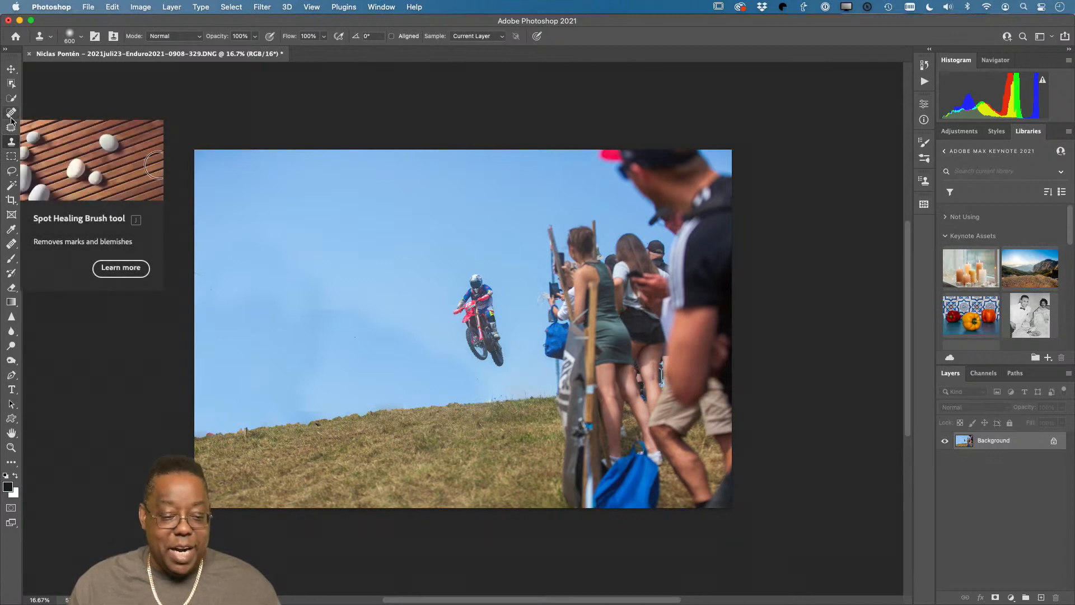
Patch the uneven cloned areas beside the rider and above the hill with clean sky using the Patch tool.
click(9, 99)
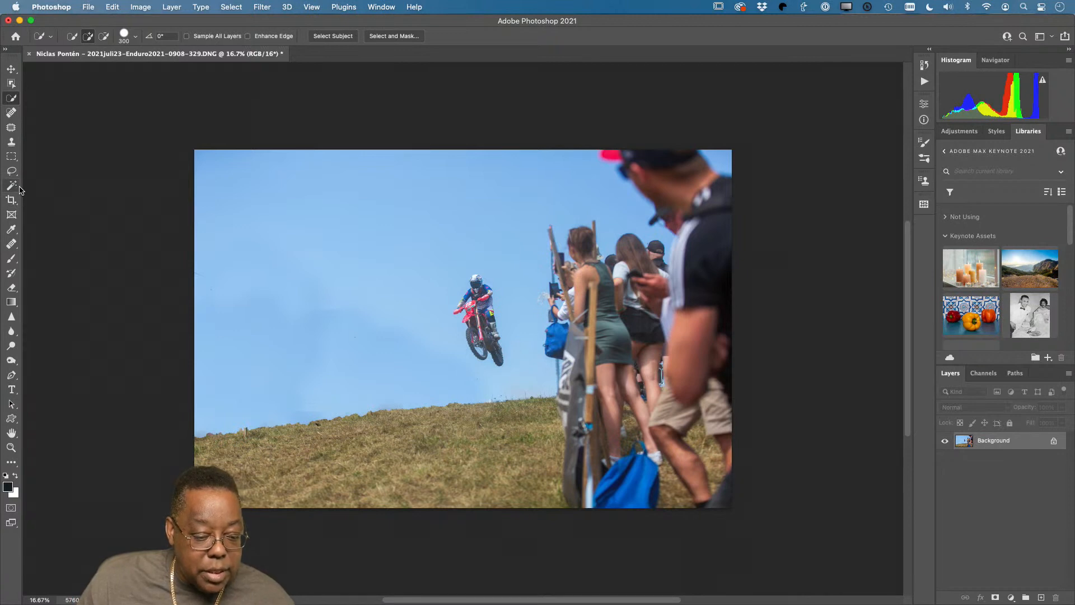
click(13, 187)
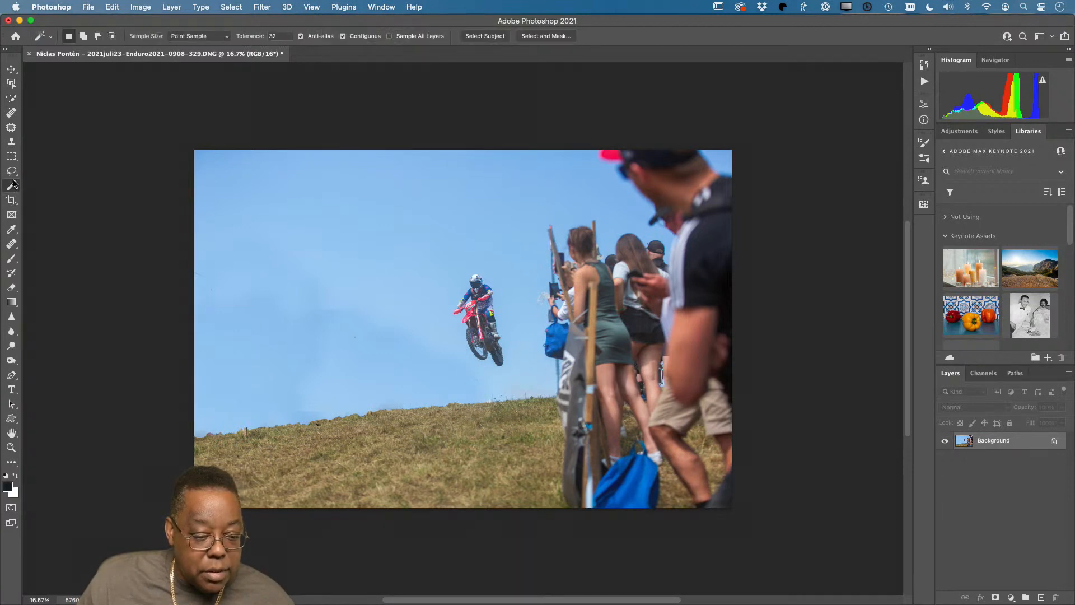
click(12, 127)
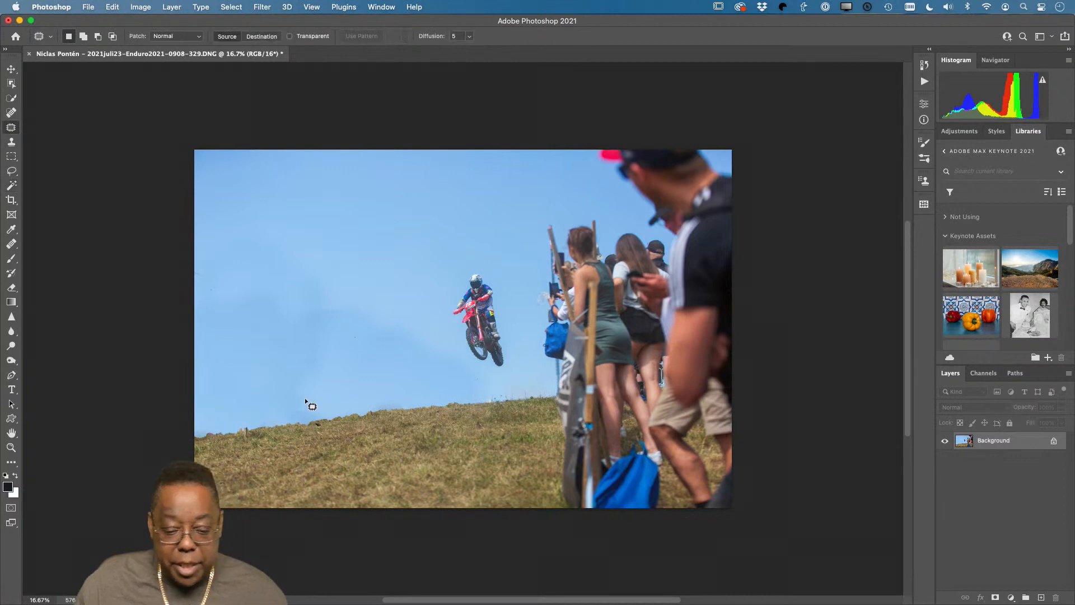
mouse_move(382, 301)
mouse_down()
mouse_move(296, 276)
mouse_move(236, 276)
mouse_move(217, 309)
mouse_move(309, 358)
mouse_move(382, 372)
mouse_move(429, 340)
mouse_move(388, 294)
mouse_move(403, 249)
mouse_up()
click(434, 373)
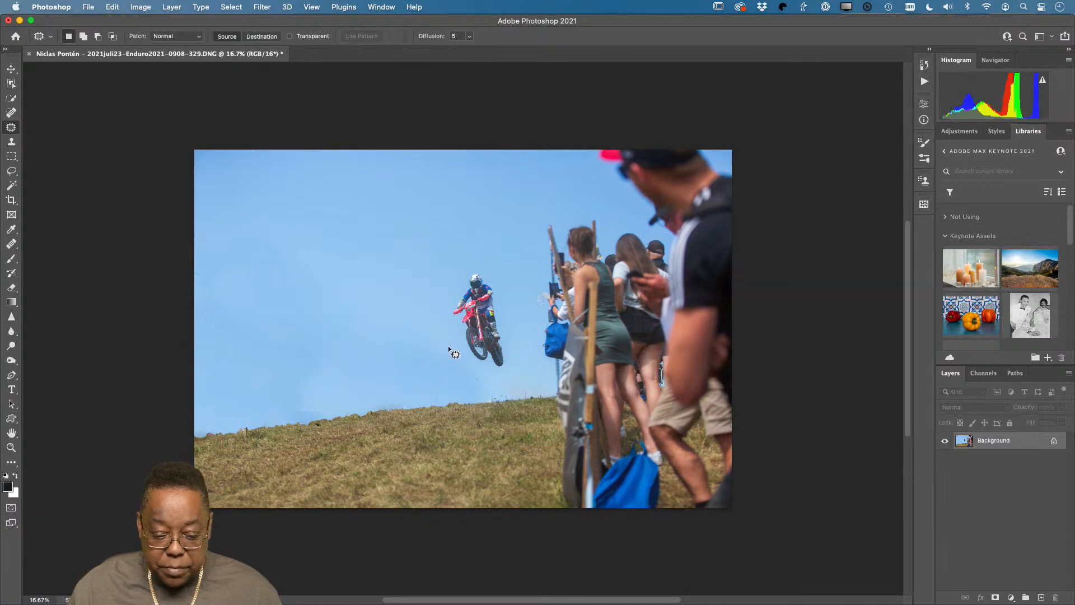
mouse_move(450, 348)
mouse_down()
mouse_move(400, 311)
mouse_move(361, 332)
mouse_move(430, 385)
mouse_move(482, 399)
mouse_move(490, 388)
mouse_move(462, 351)
mouse_move(439, 336)
mouse_move(417, 353)
mouse_move(318, 235)
mouse_up()
click(291, 306)
mouse_move(312, 382)
mouse_down()
mouse_move(253, 402)
mouse_move(273, 418)
mouse_move(325, 412)
mouse_move(338, 395)
mouse_move(319, 328)
mouse_move(285, 333)
mouse_move(268, 382)
mouse_move(302, 390)
mouse_move(368, 291)
mouse_up()
click(352, 297)
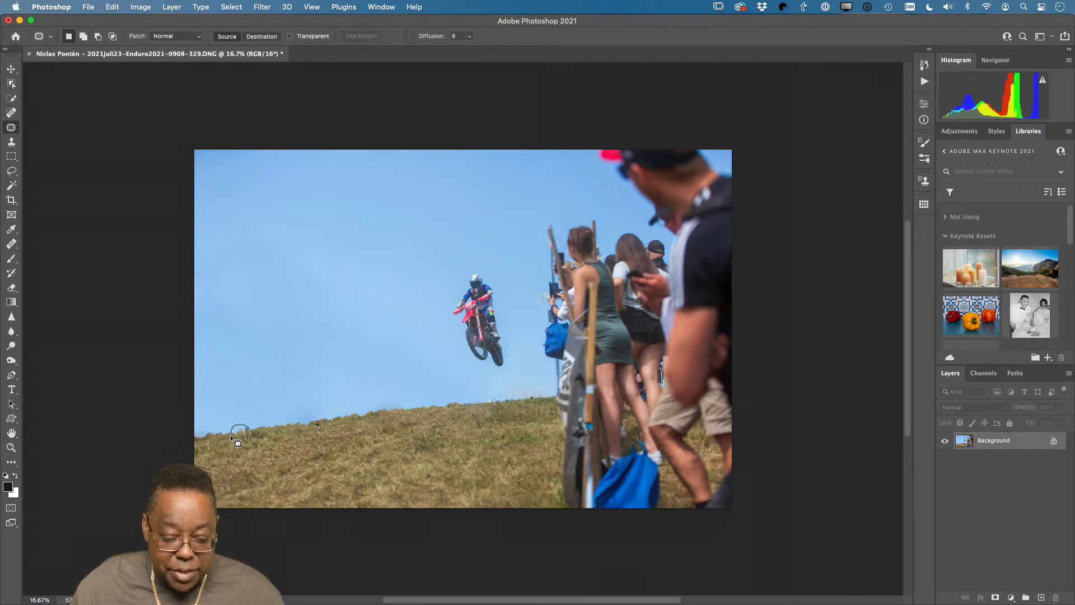
Patch the leftover post stub and the smudge along the hill's crest, then clear the selection.
drag(231, 438, 274, 440)
click(285, 460)
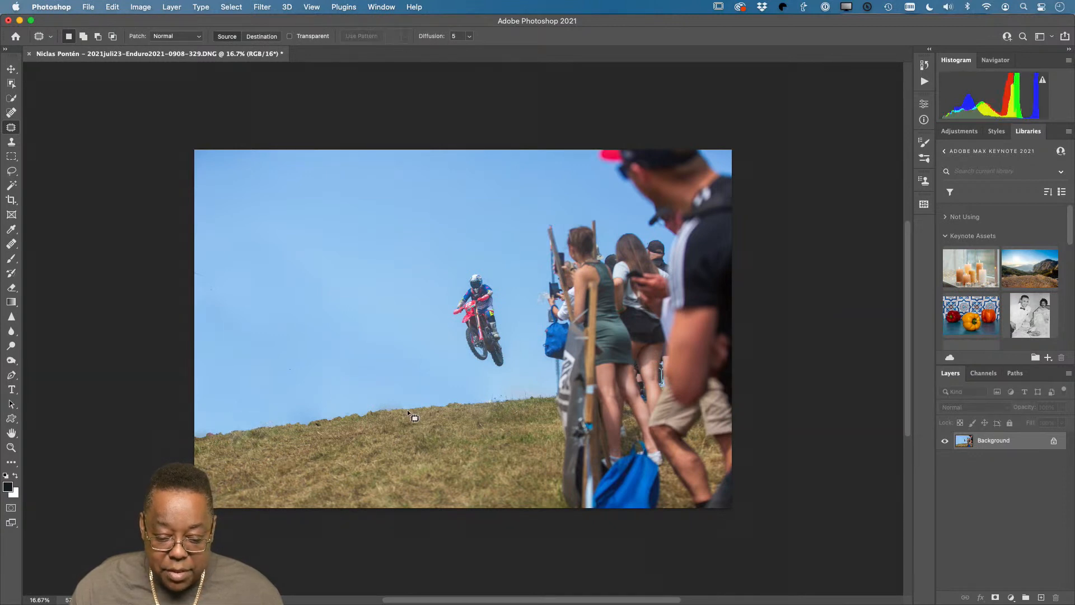
mouse_move(410, 407)
mouse_down()
mouse_move(367, 414)
mouse_move(388, 426)
mouse_move(415, 411)
mouse_up()
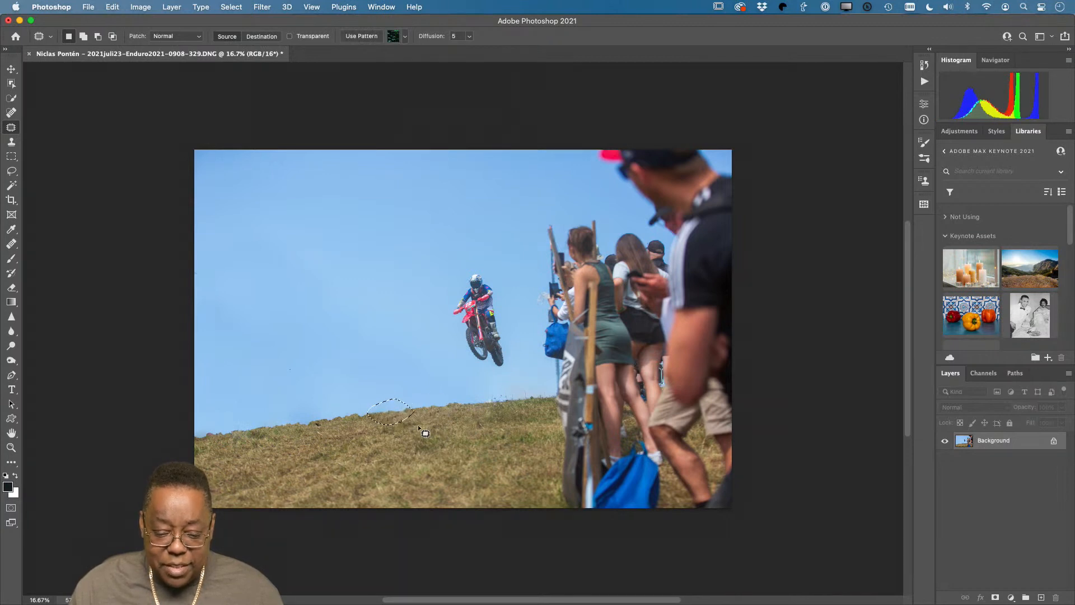
click(428, 370)
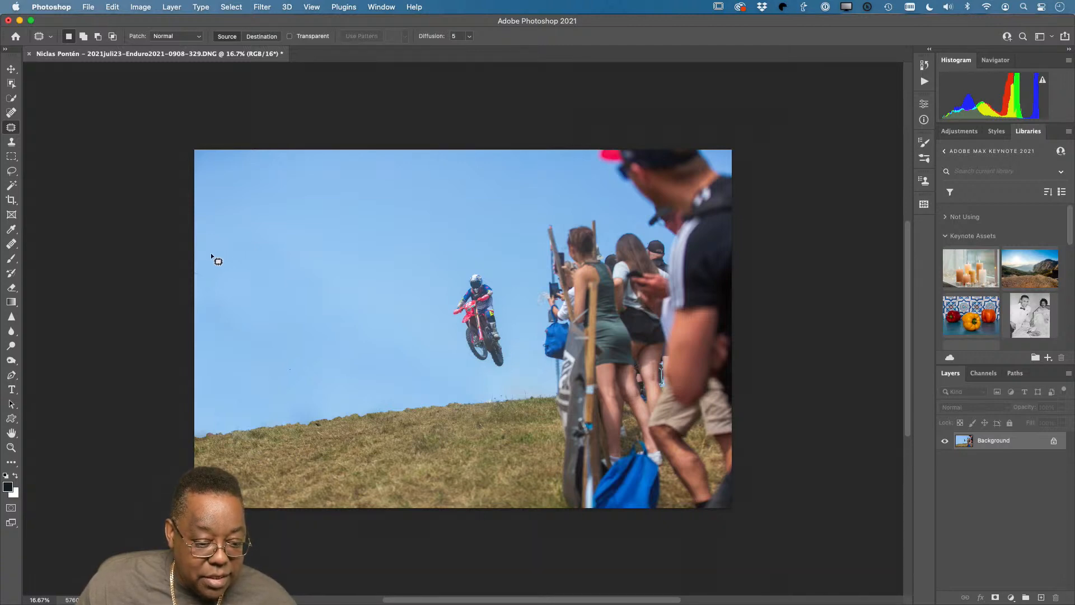
Search the application's tools for "content" and activate the Content-Aware Move Tool.
scroll(112, 205, right, 2)
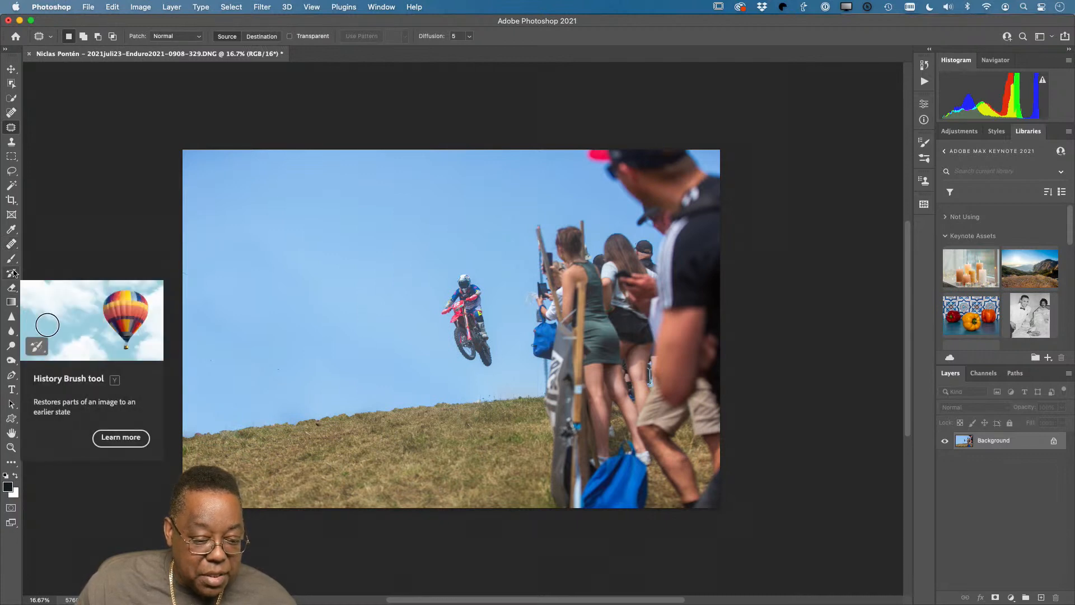
click(12, 171)
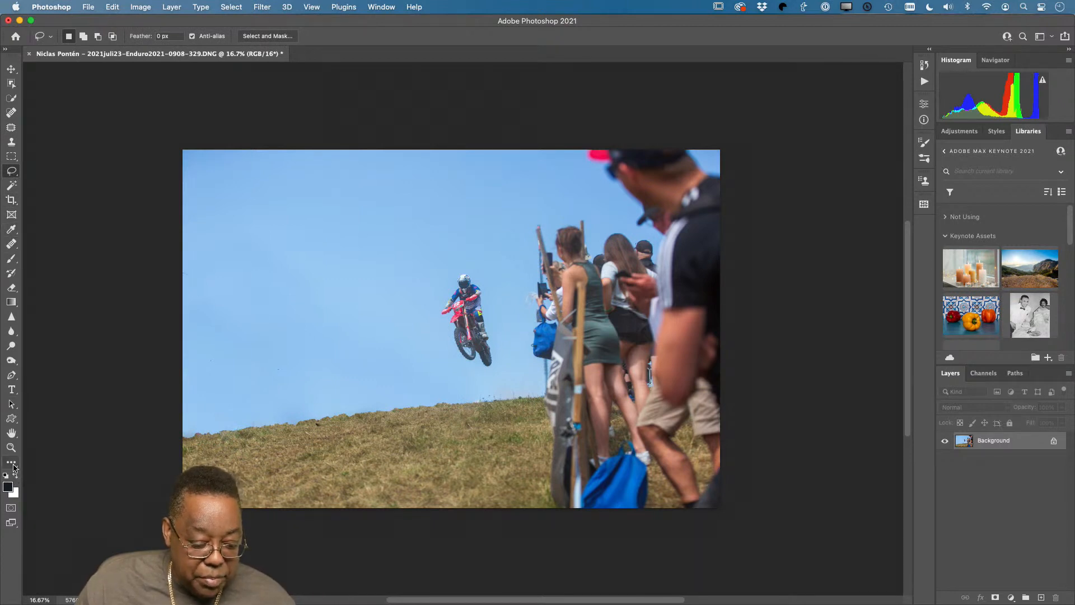
key(s)
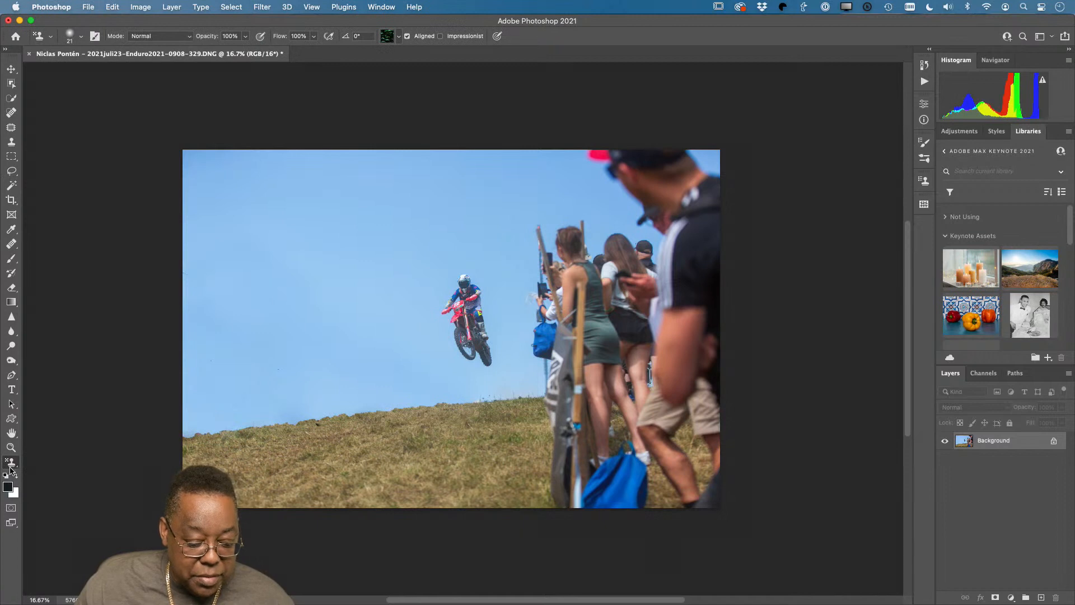
right_click(11, 468)
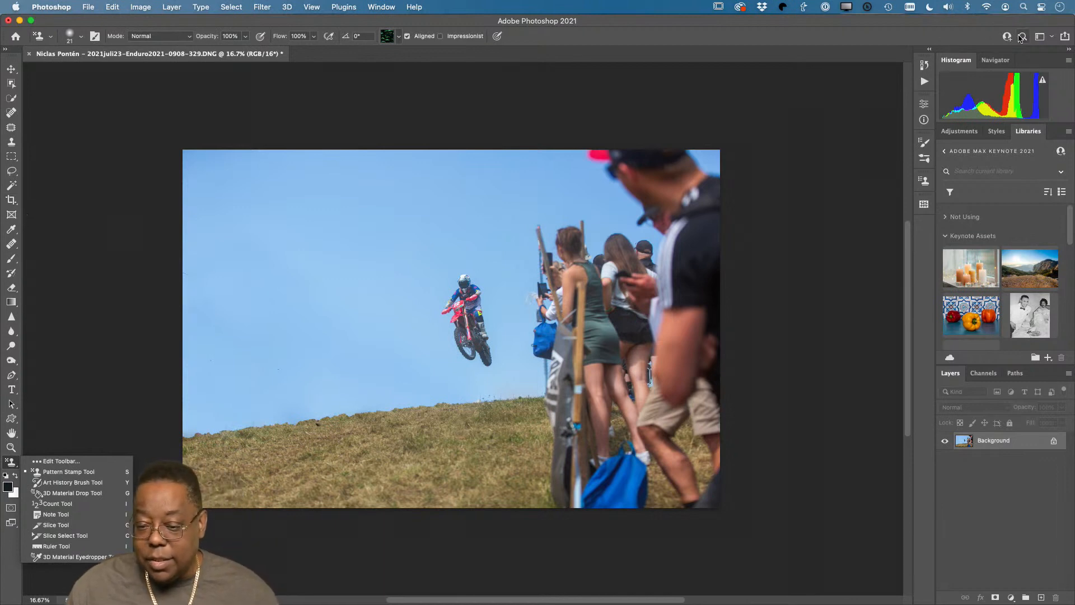
click(1023, 36)
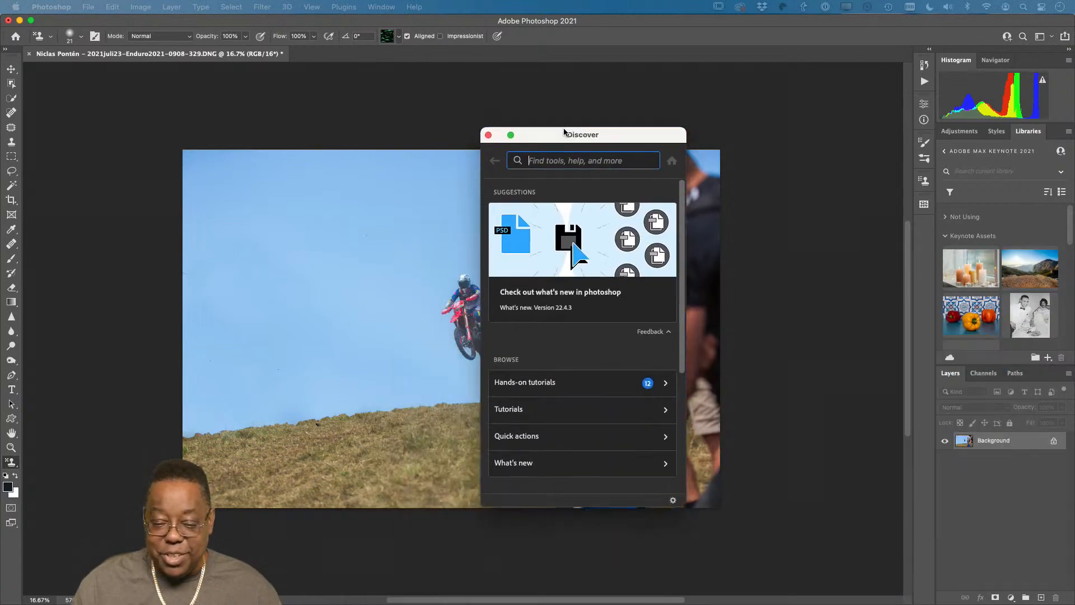
text(cont)
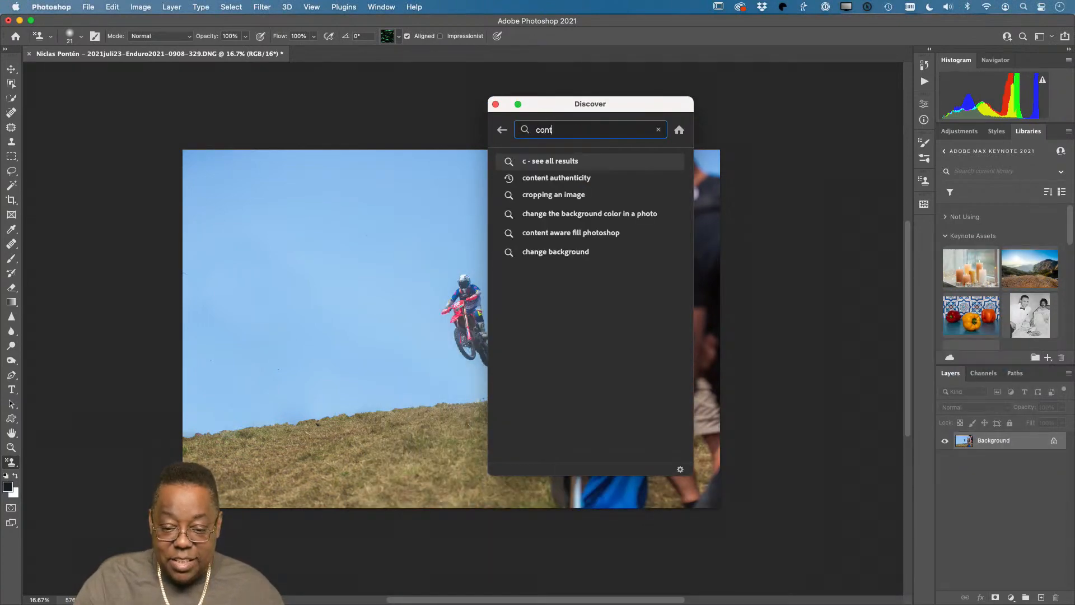
text(ent)
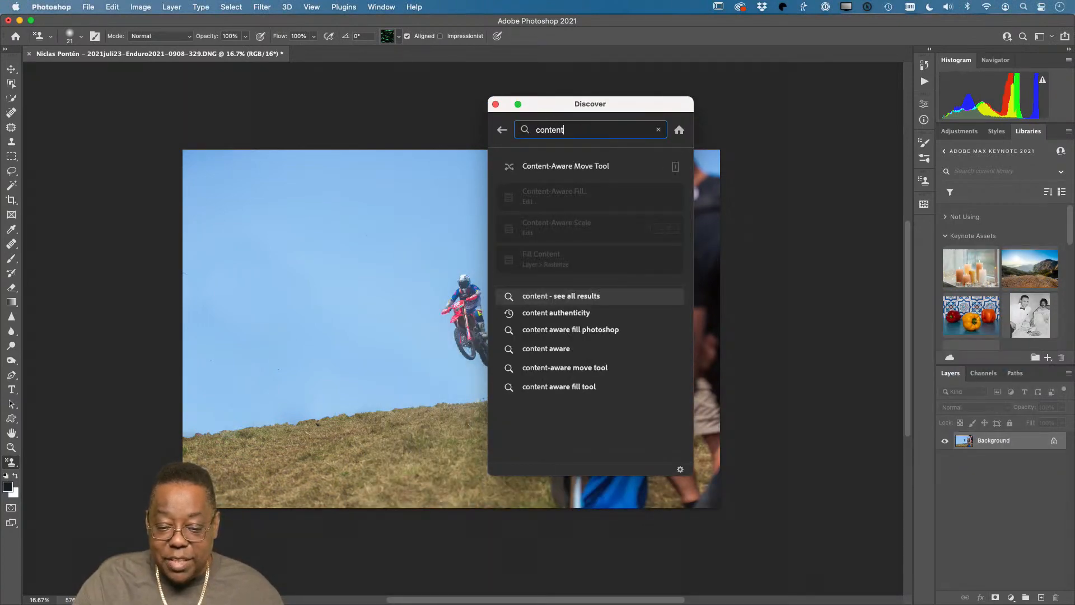
click(557, 166)
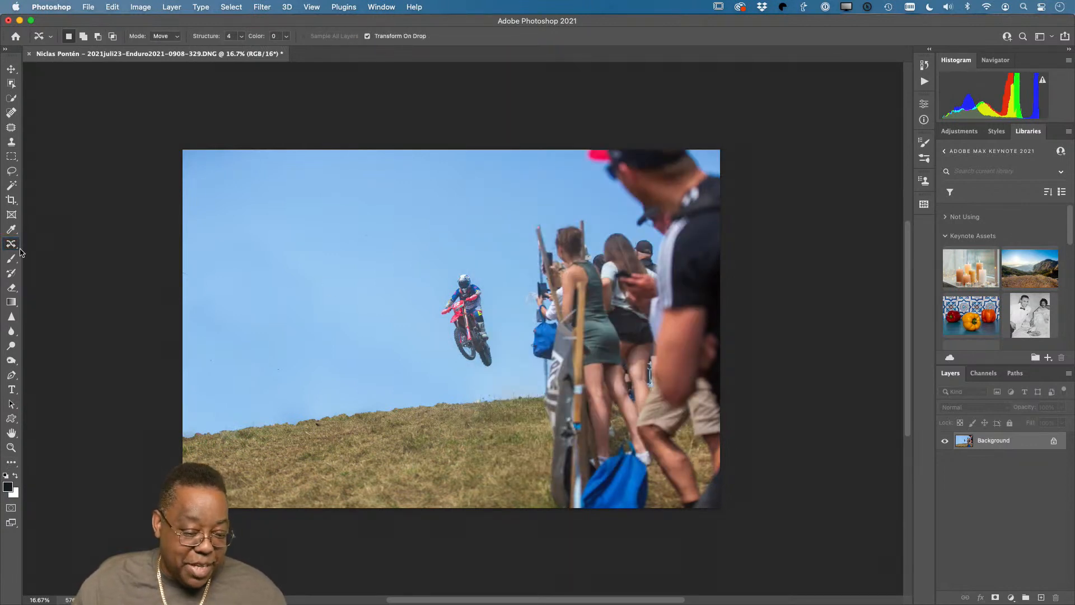
Outline the rider, move him up and left into the open sky with Content-Aware Move, enlarge him slightly, and deselect.
mouse_move(496, 303)
mouse_down()
mouse_move(459, 254)
mouse_move(443, 272)
mouse_move(437, 338)
mouse_move(467, 377)
mouse_move(489, 375)
mouse_move(507, 315)
mouse_up()
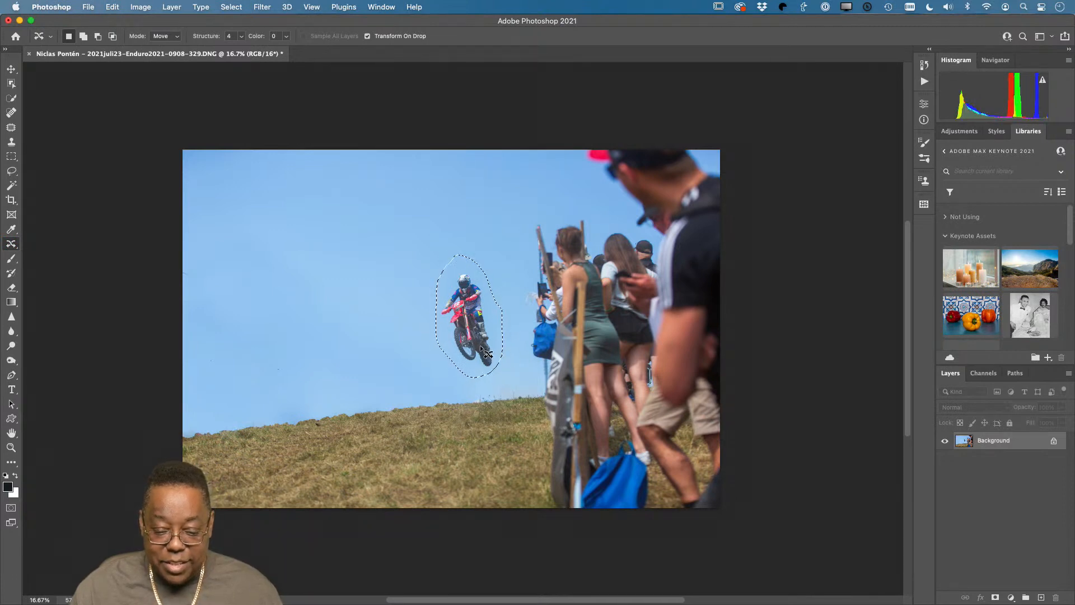
drag(477, 346, 382, 276)
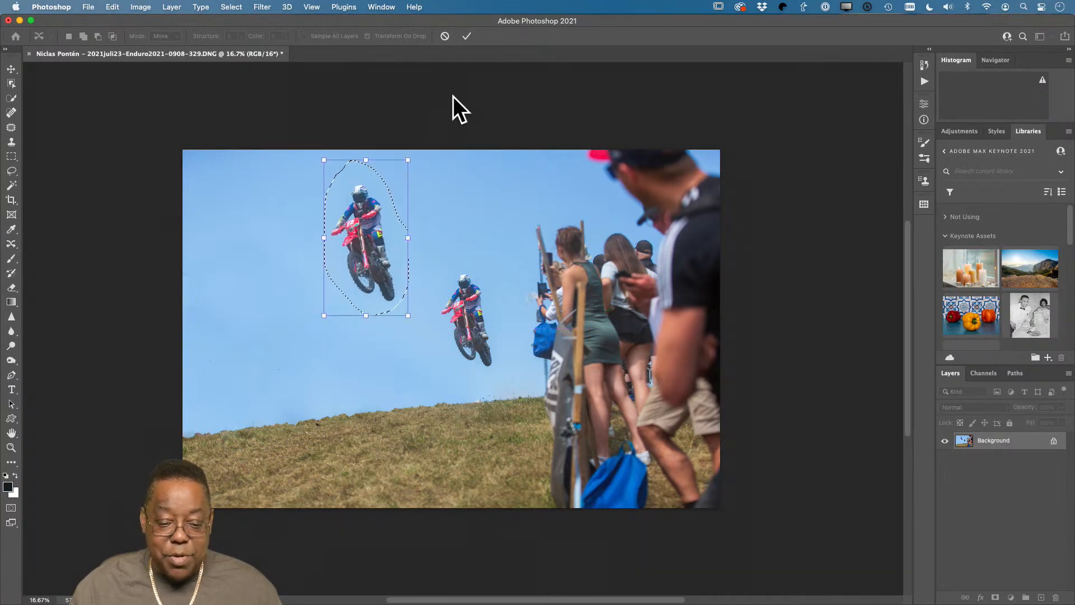
click(467, 37)
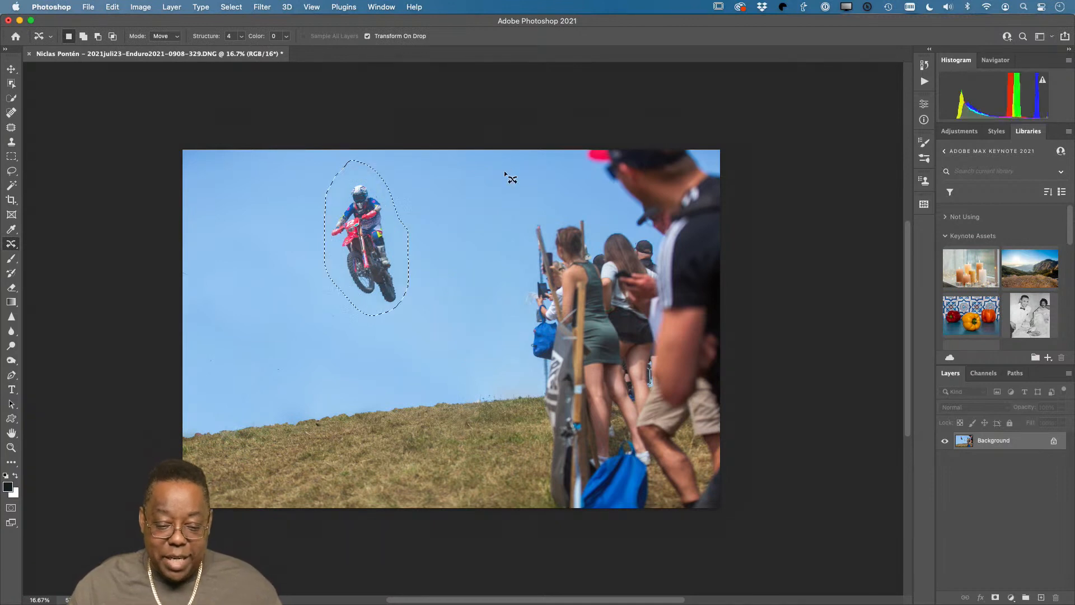
key(super+d)
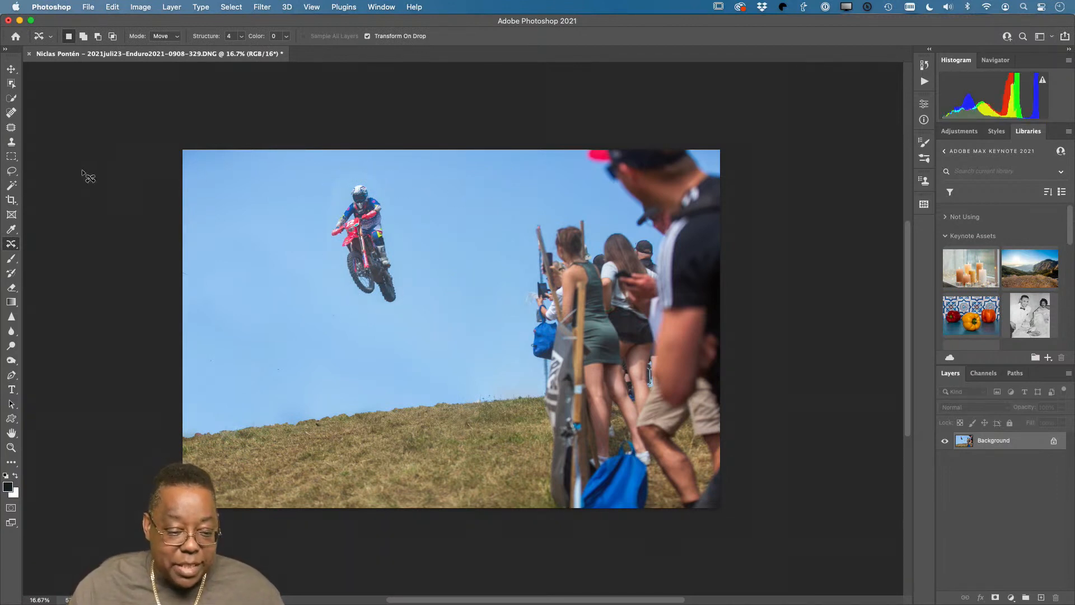
Patch the uneven sky just left of the rider's helmet with clean sky using the Patch tool, and deselect.
click(11, 127)
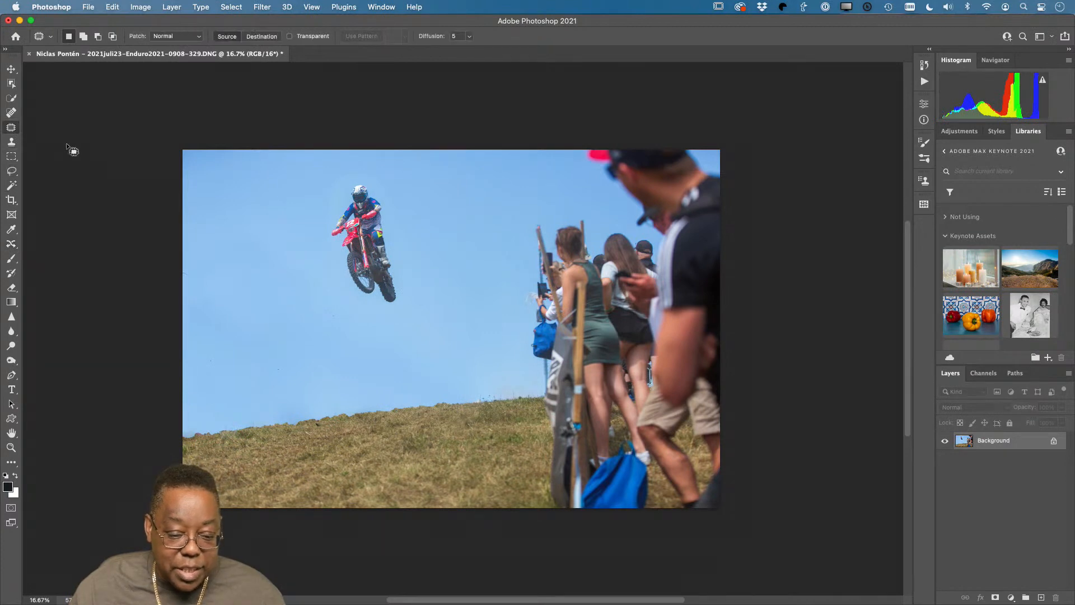
mouse_move(337, 173)
mouse_down()
mouse_move(324, 205)
mouse_move(339, 210)
mouse_move(348, 178)
mouse_move(257, 180)
mouse_up()
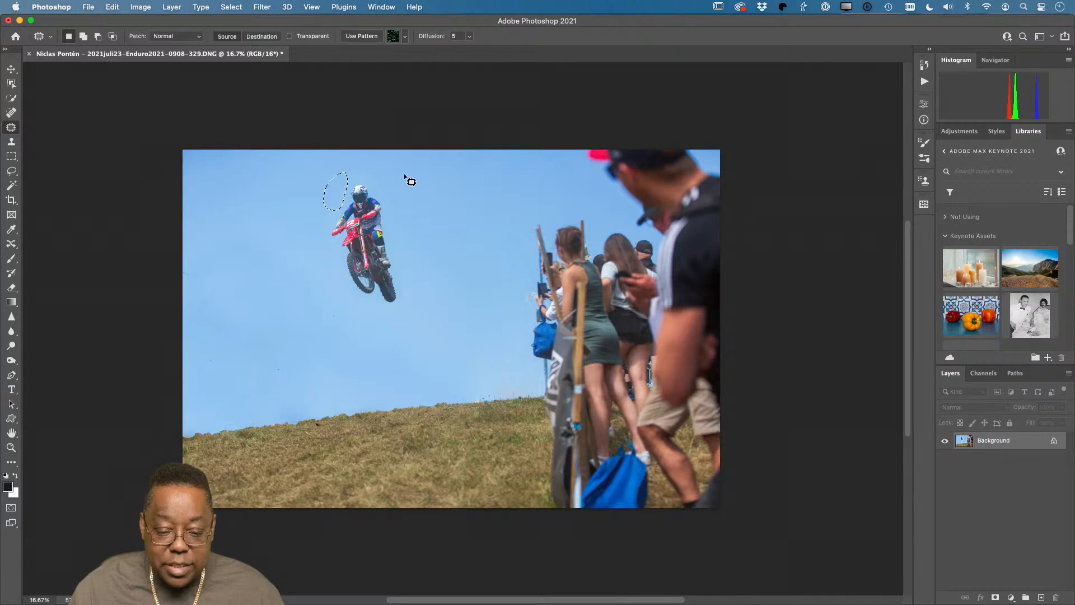
mouse_move(403, 175)
mouse_down()
mouse_move(355, 167)
mouse_move(384, 201)
mouse_move(425, 194)
mouse_up()
click(443, 216)
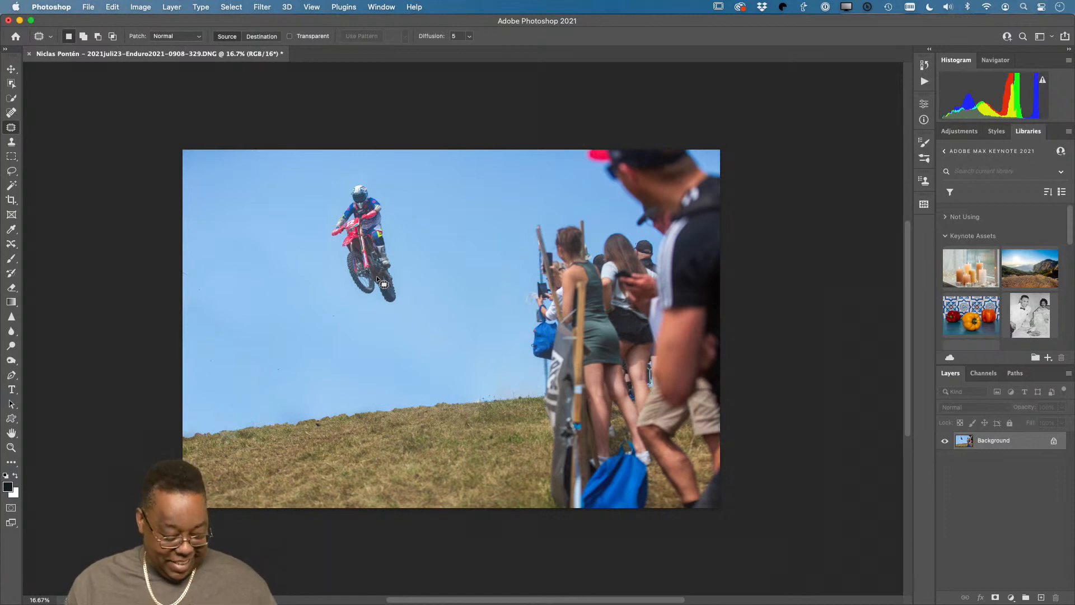
Save the retouched motocross photo, close it, and switch back to Lightroom Classic.
key(super+s)
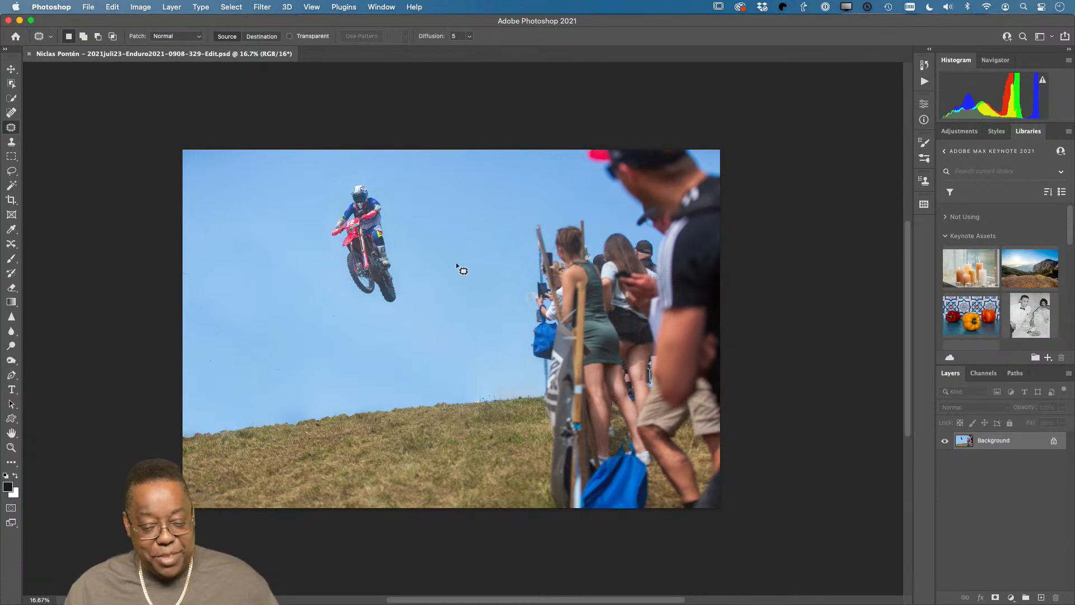
key(super+w)
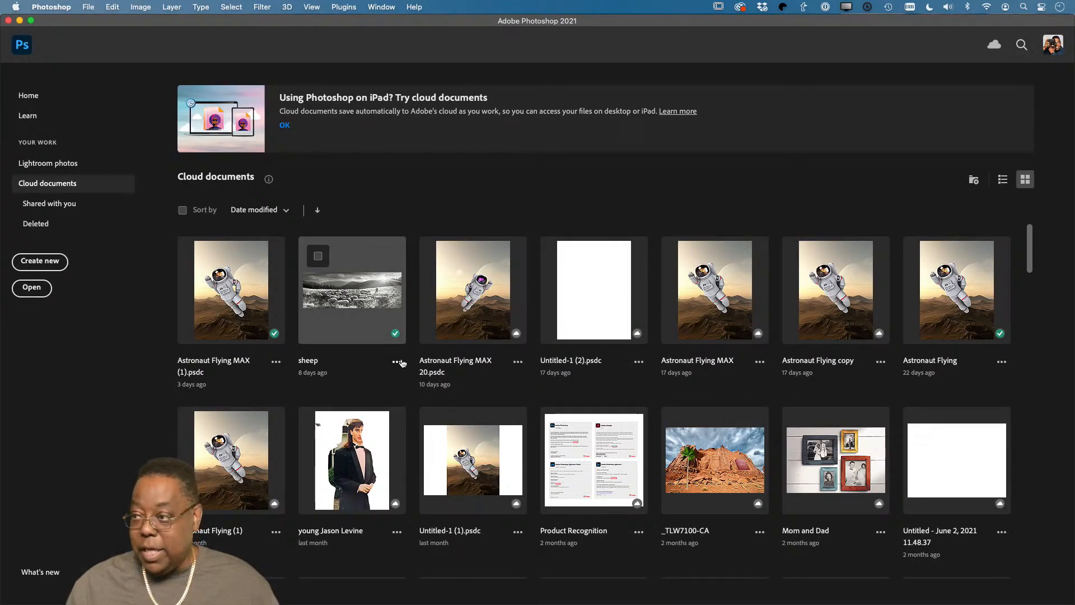
key(super+Tab)
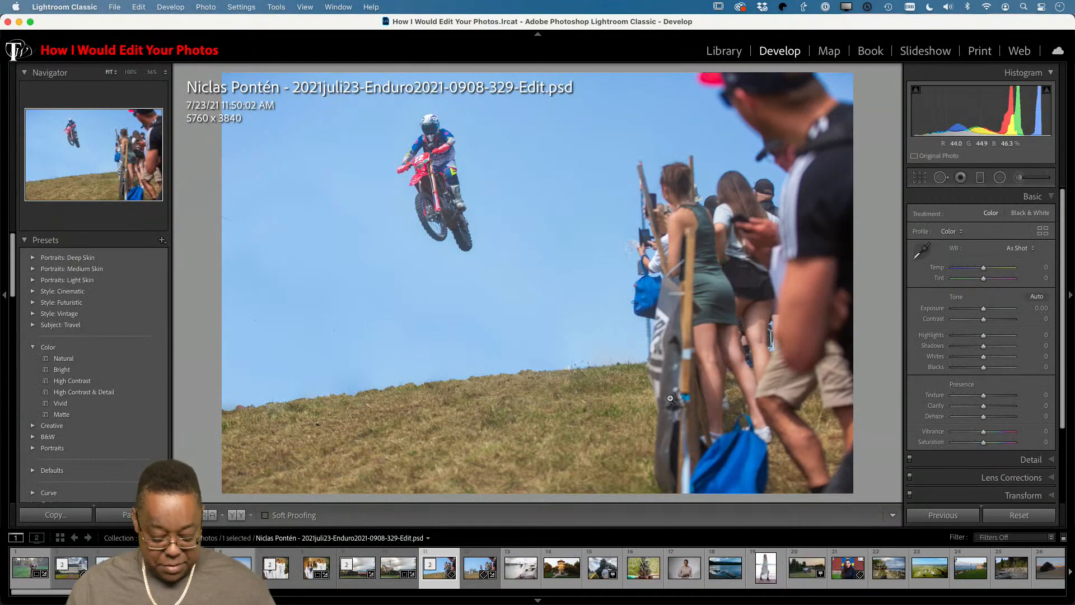
Compare the original motocross photo with the retouched version at full screen, alternating between them.
key(g)
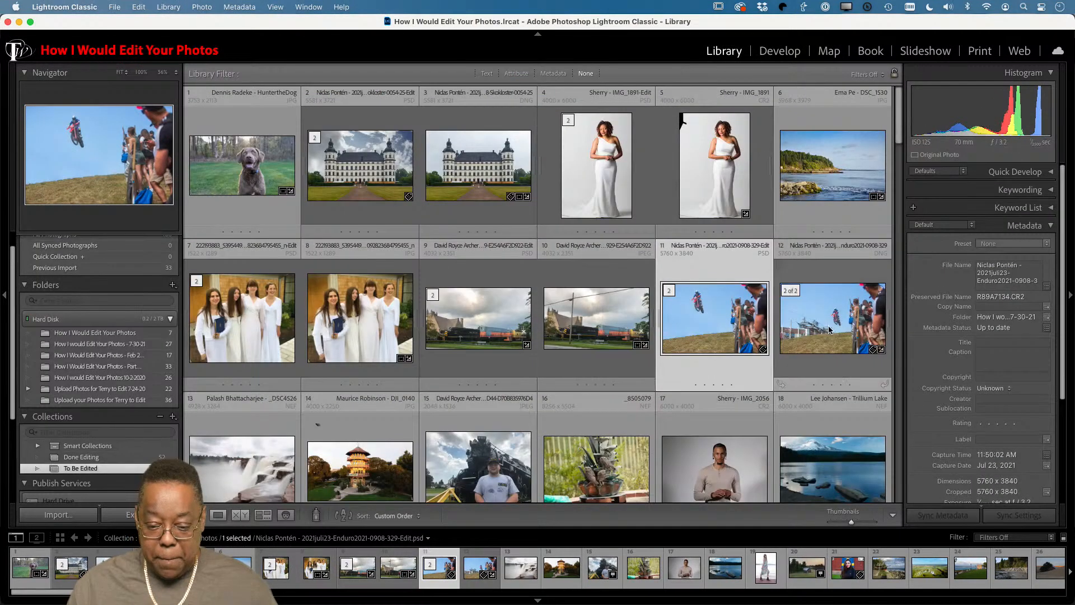
click(836, 322)
key(f)
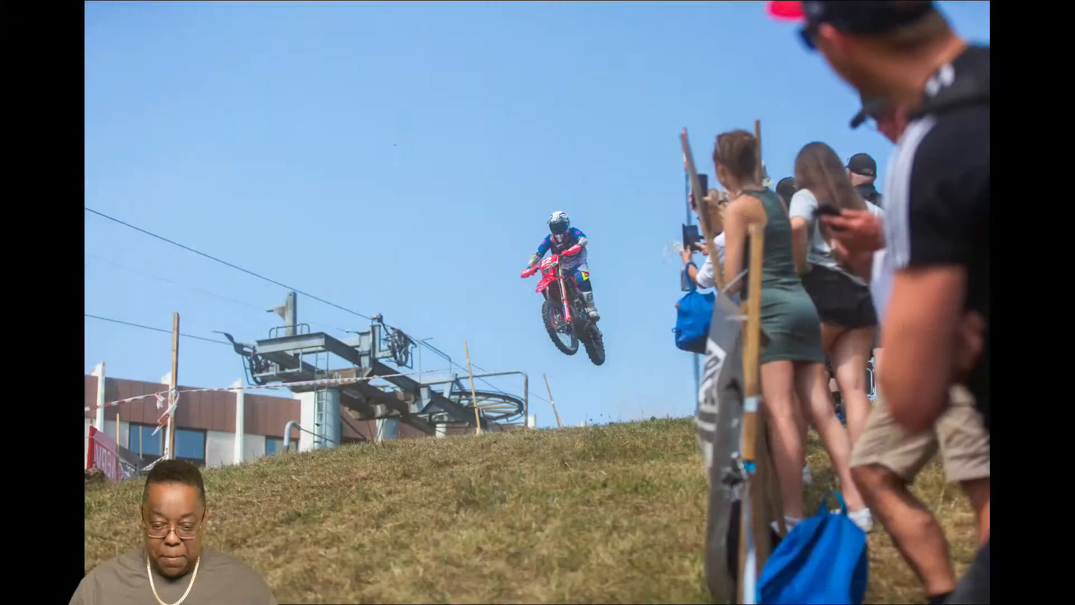
key(Right)
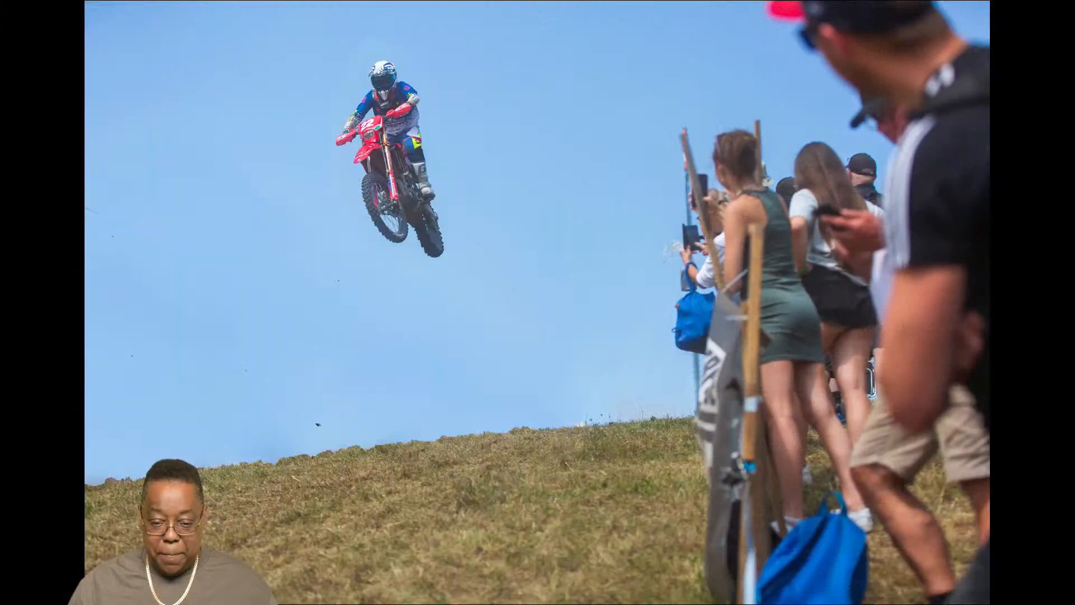
key(Left)
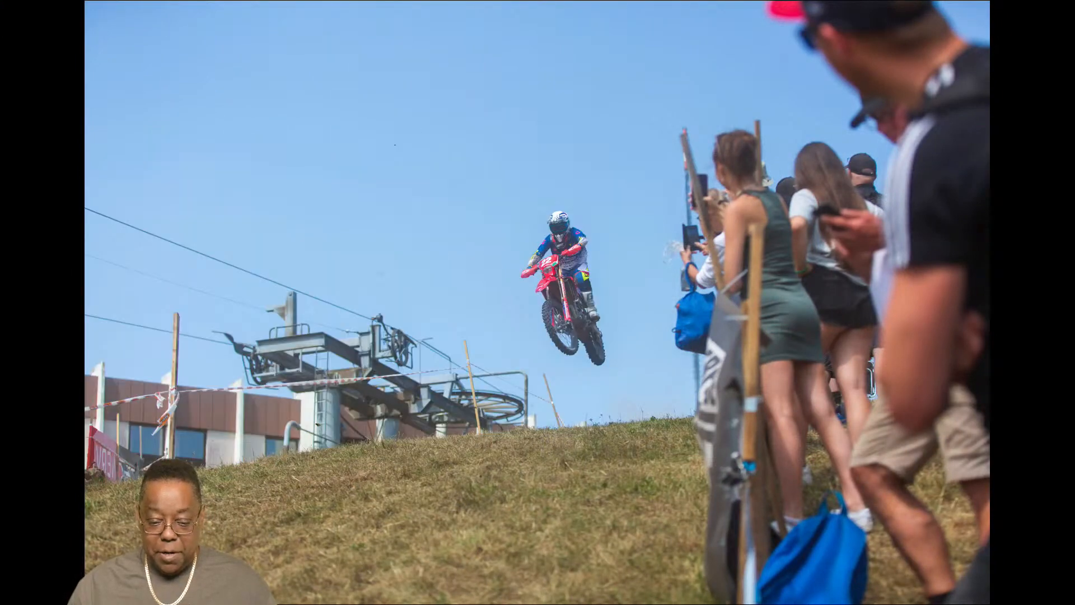
key(Right)
key(Left)
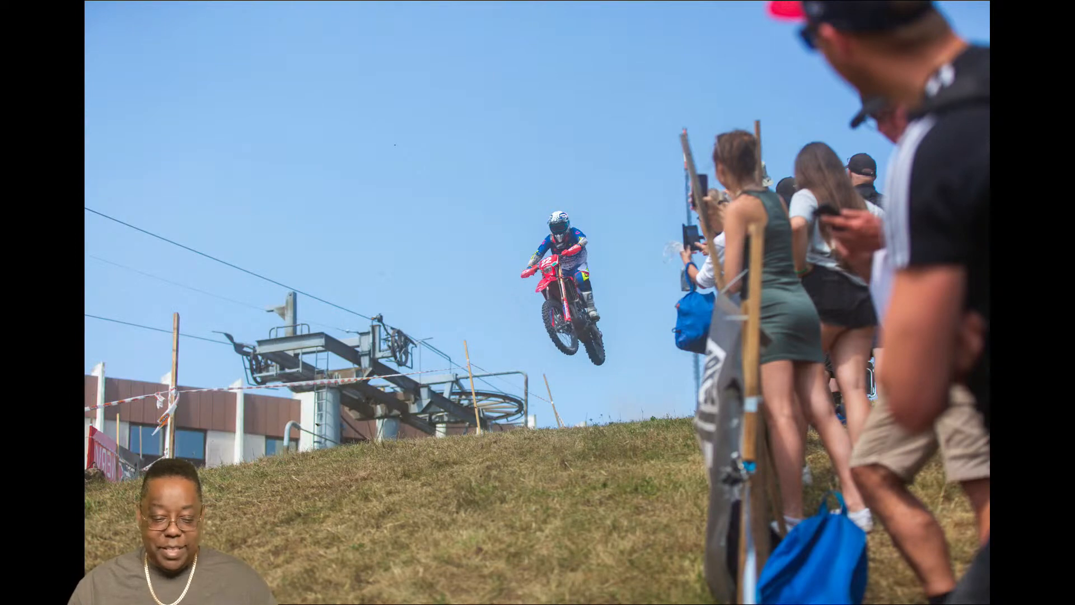
key(Right)
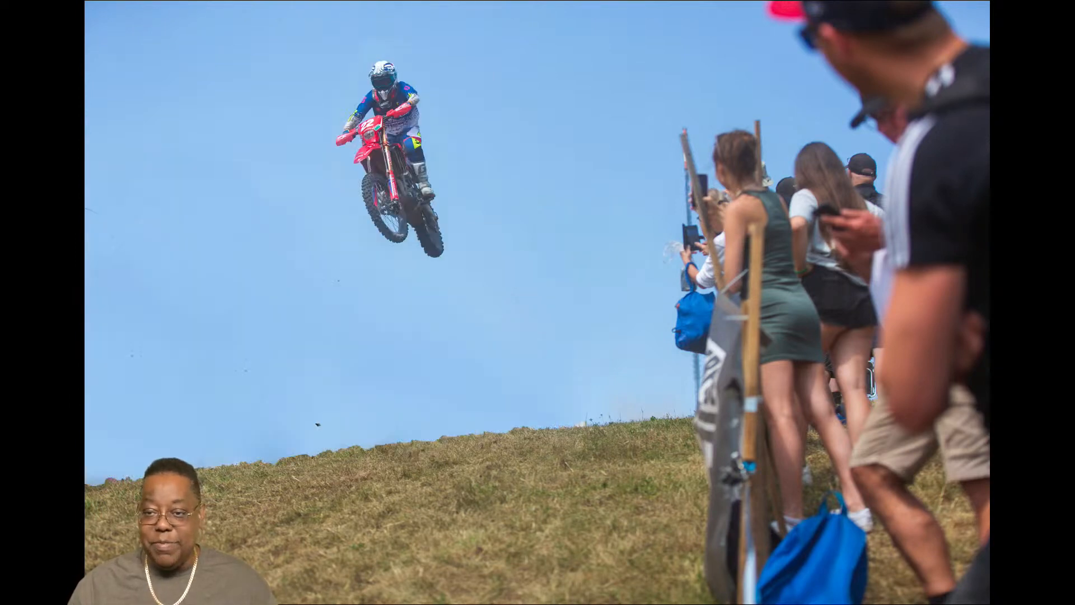
key(Left)
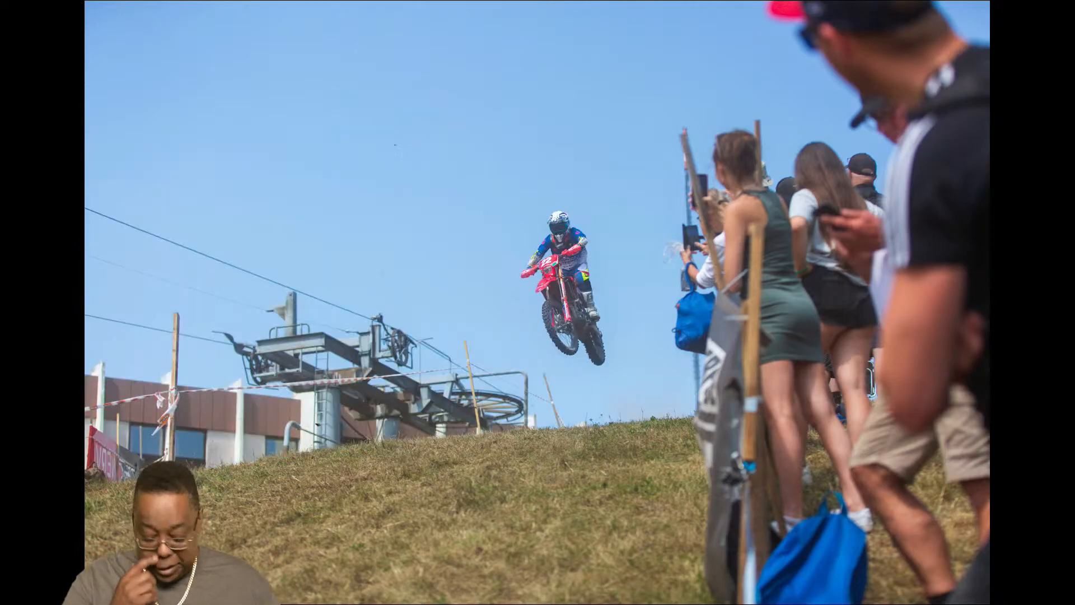
key(Escape)
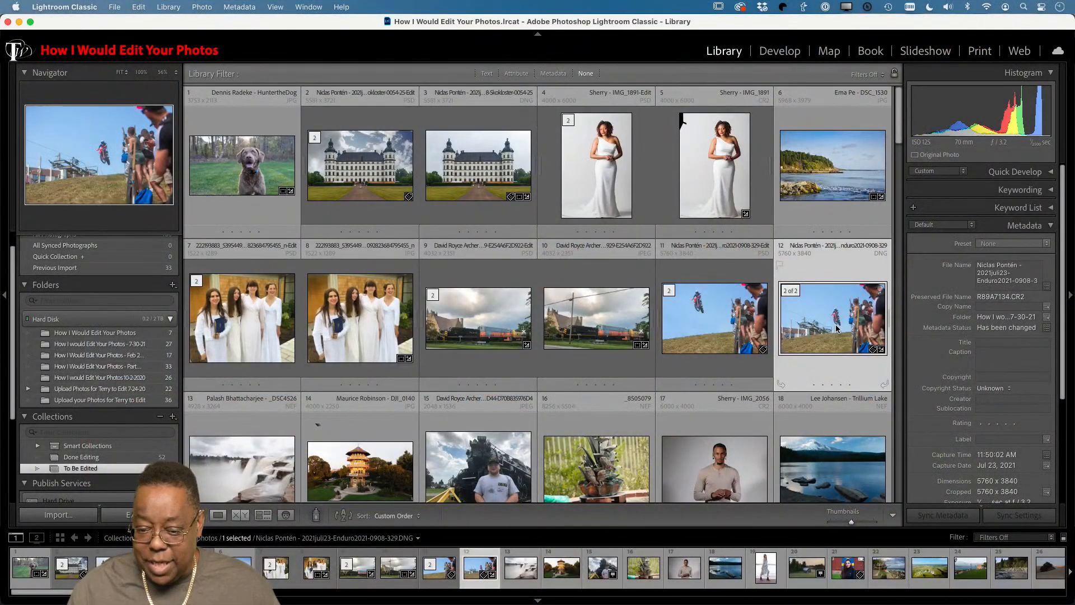
Open the waterfall photo _DSC4526.NEF in the Develop module and enable its lens profile corrections.
scroll(714, 336, down, 3)
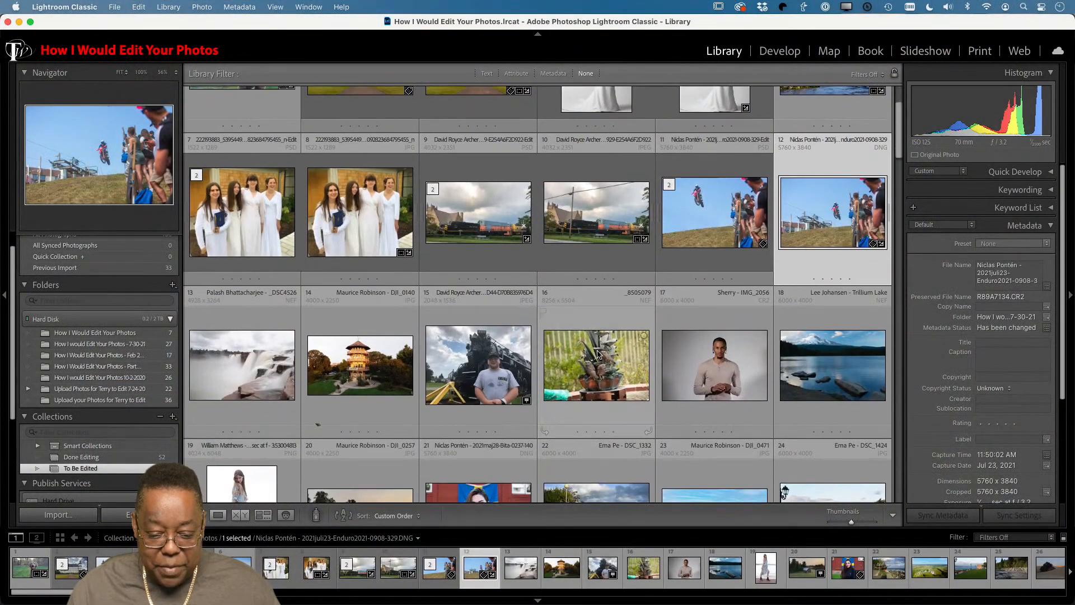
click(232, 379)
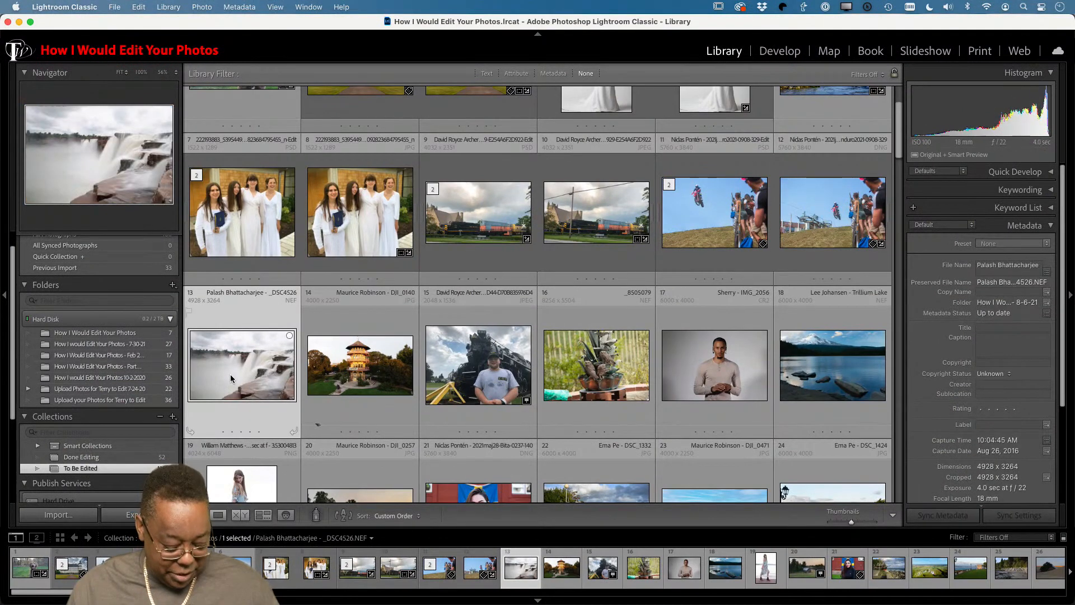
key(d)
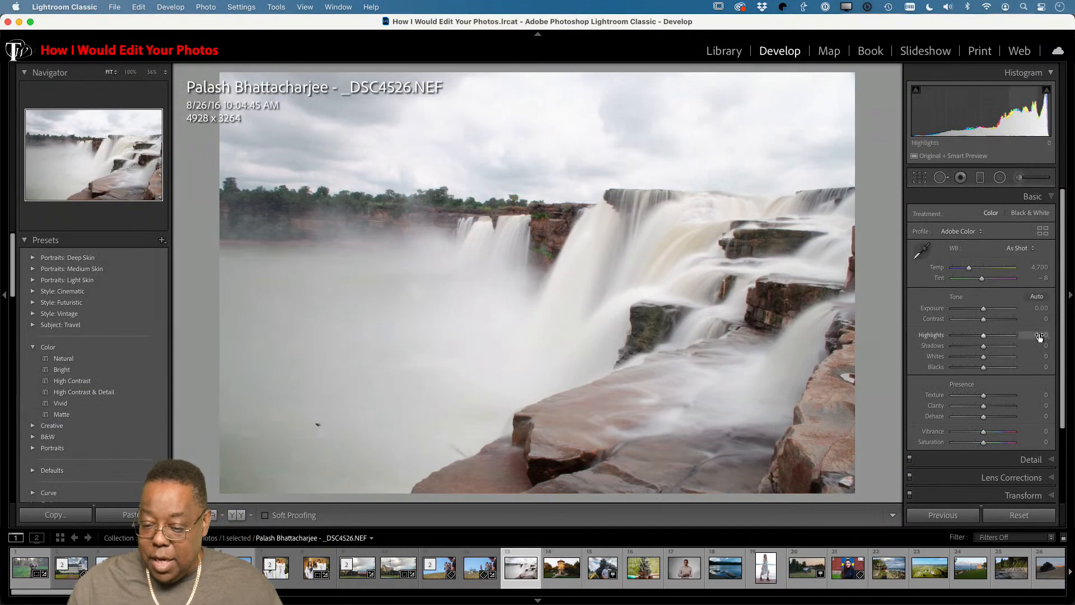
scroll(1014, 406, down, 4)
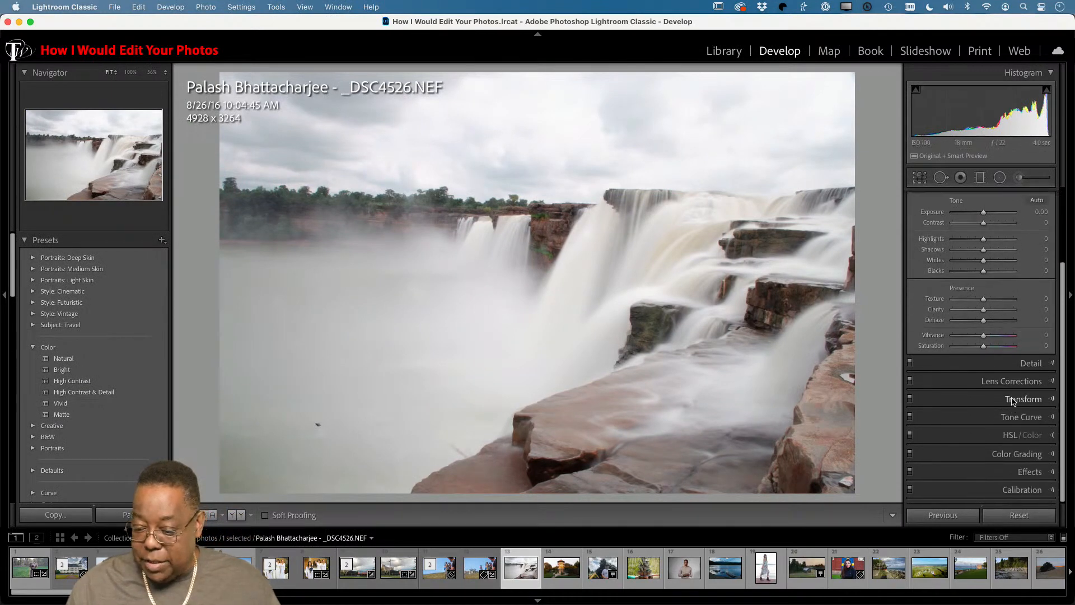
click(1011, 384)
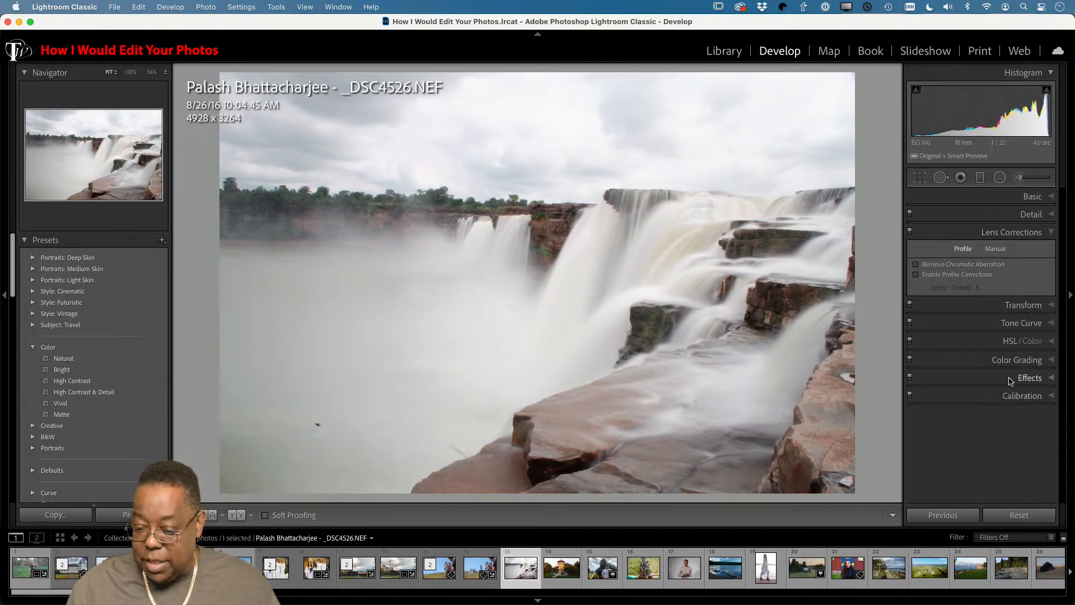
click(944, 278)
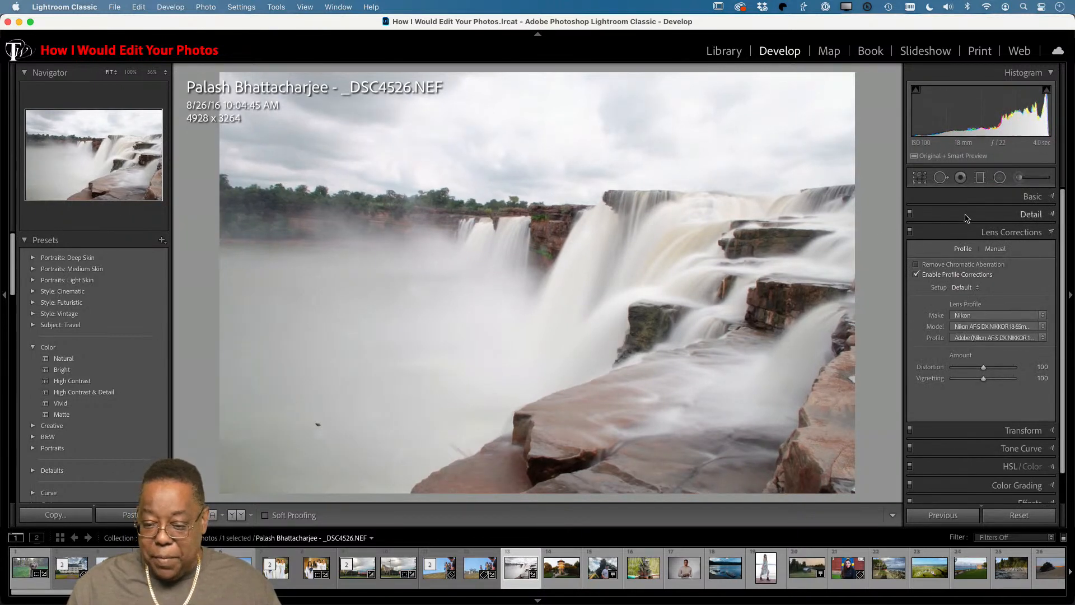
Straighten the waterfall photo to an angle of -2.86 along the distant shoreline and apply the crop.
click(920, 177)
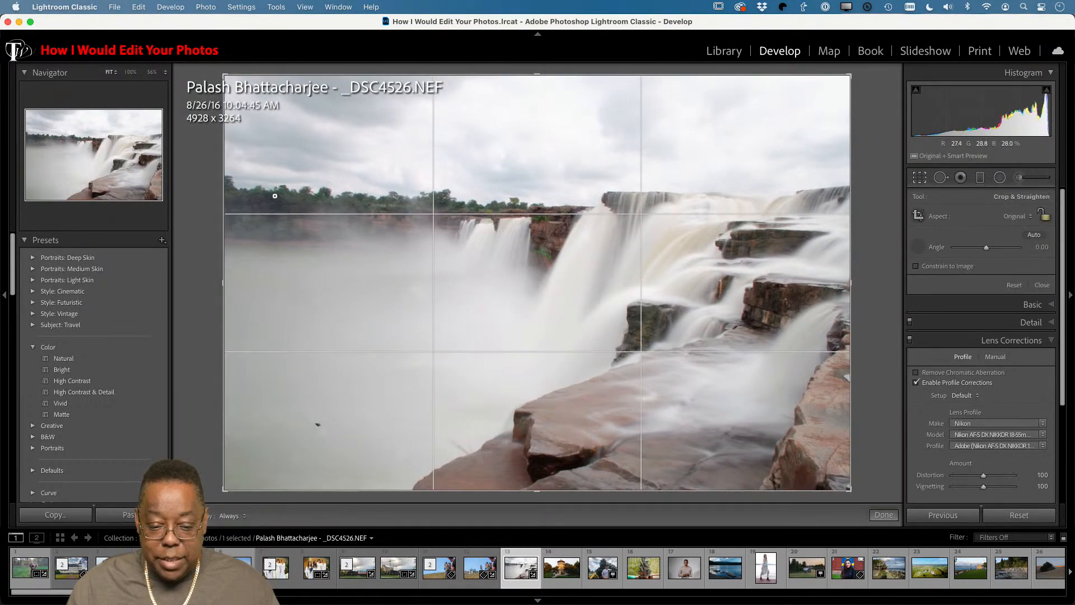
drag(275, 196, 543, 210)
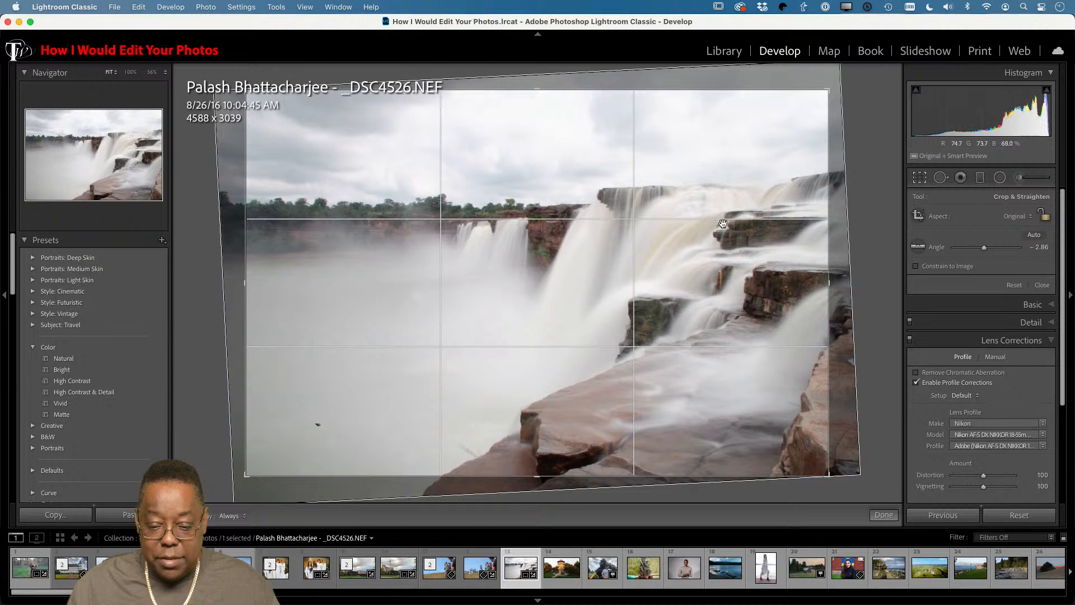
key(Return)
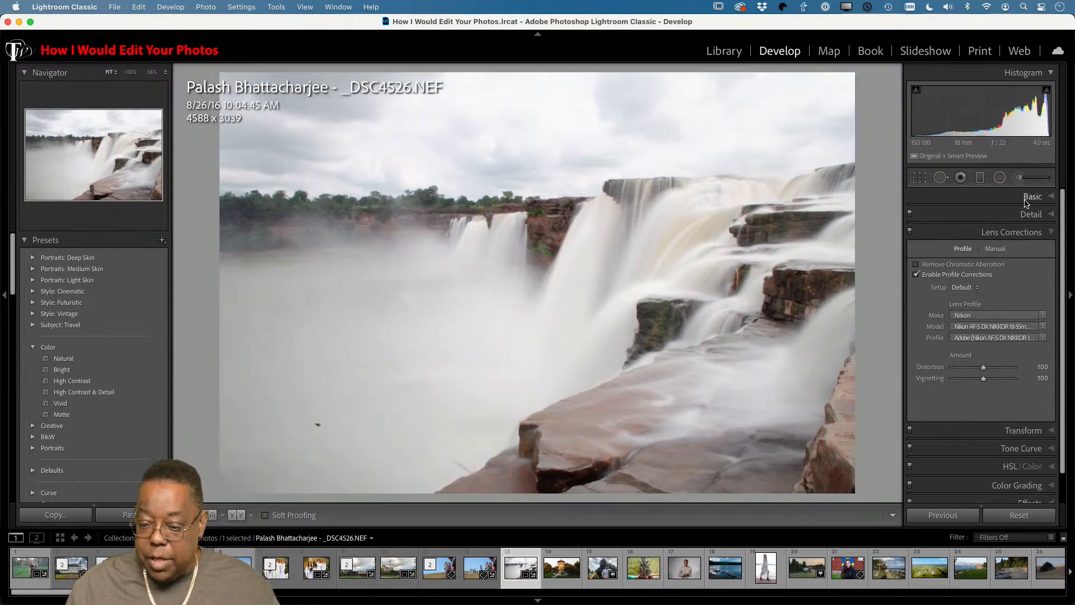
Try to set the white balance by sampling the water beside the dark rocks, and undo it.
click(1032, 196)
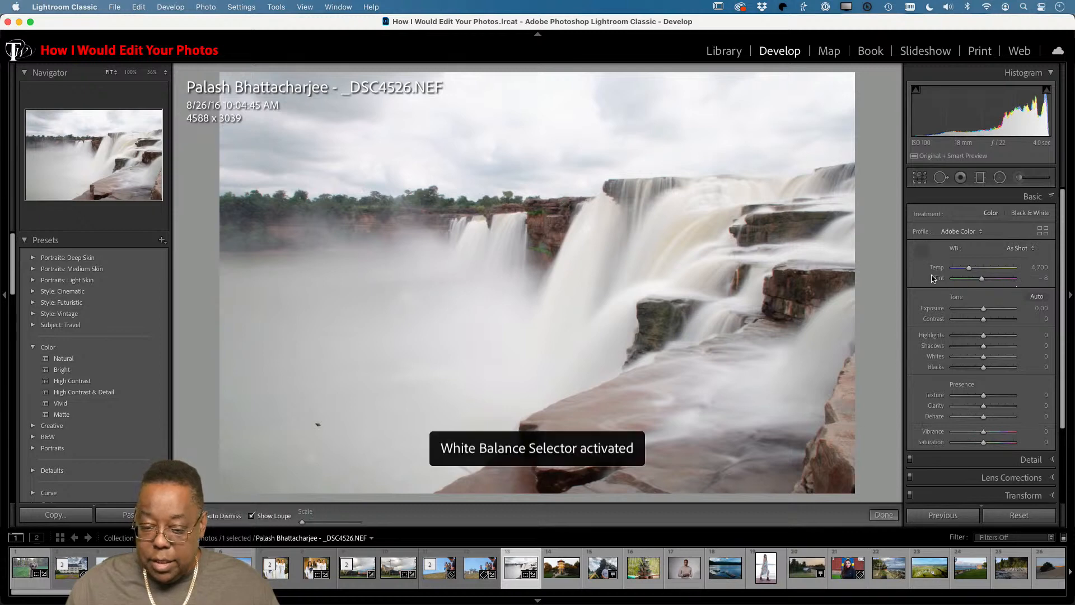
click(922, 251)
click(738, 248)
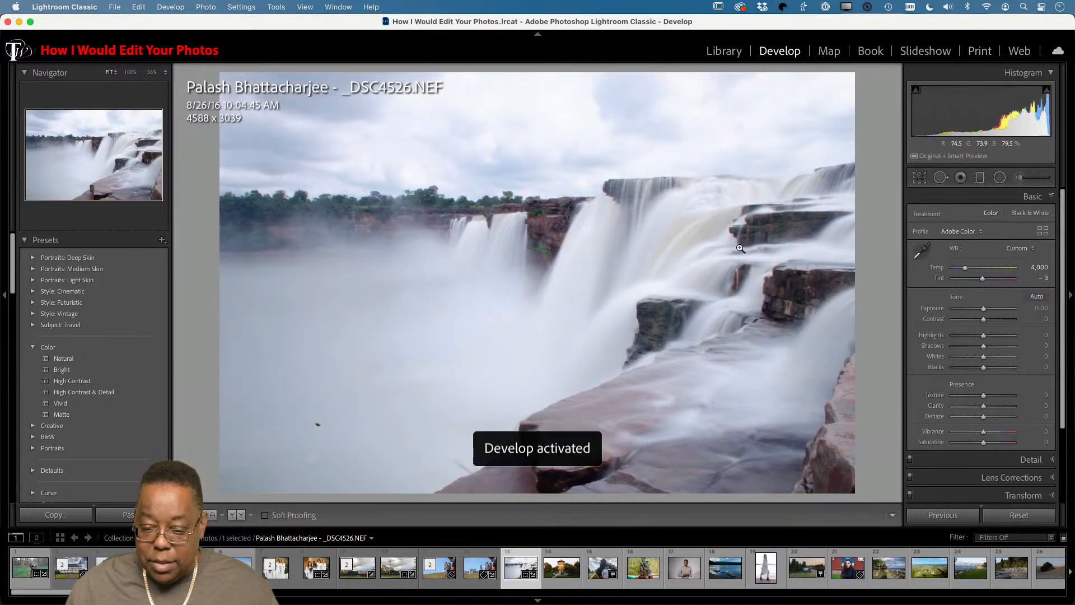
key(super+z)
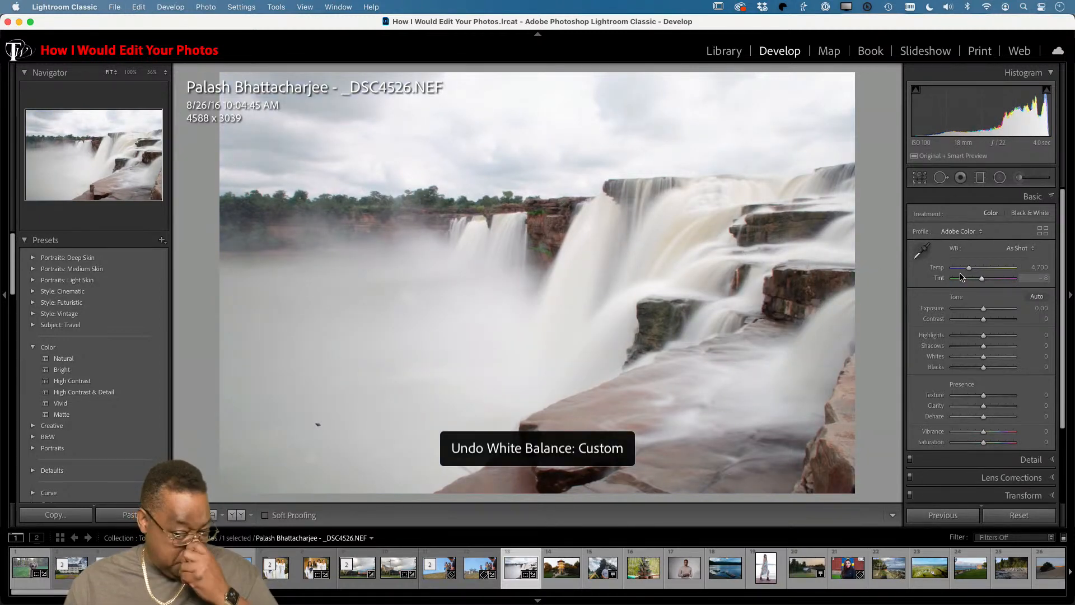
Try the Cloudy white balance preset on the waterfall photo, and settle on Daylight.
click(1008, 248)
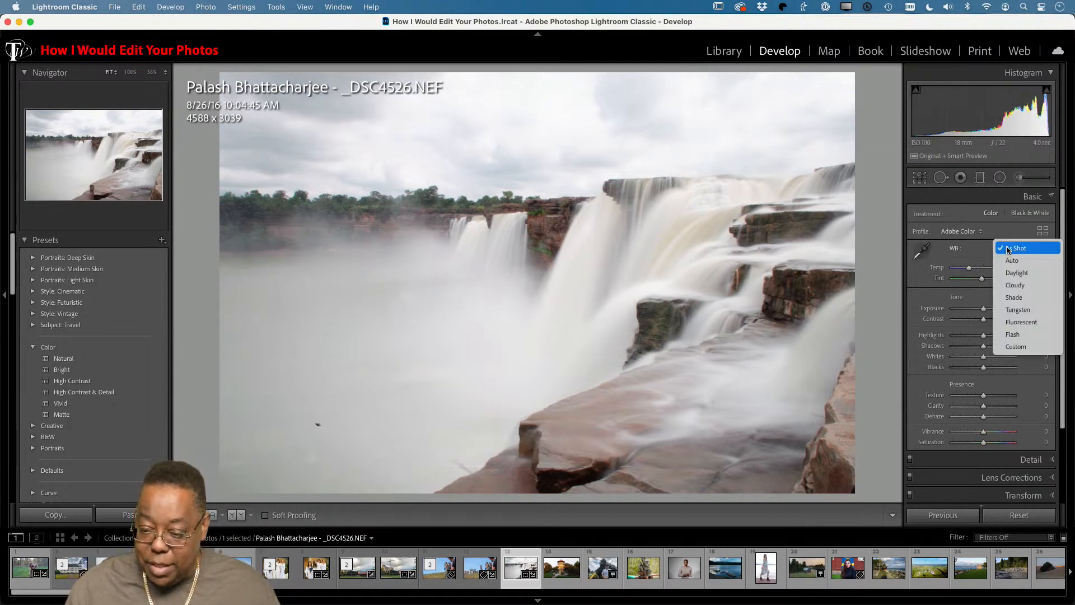
click(1015, 284)
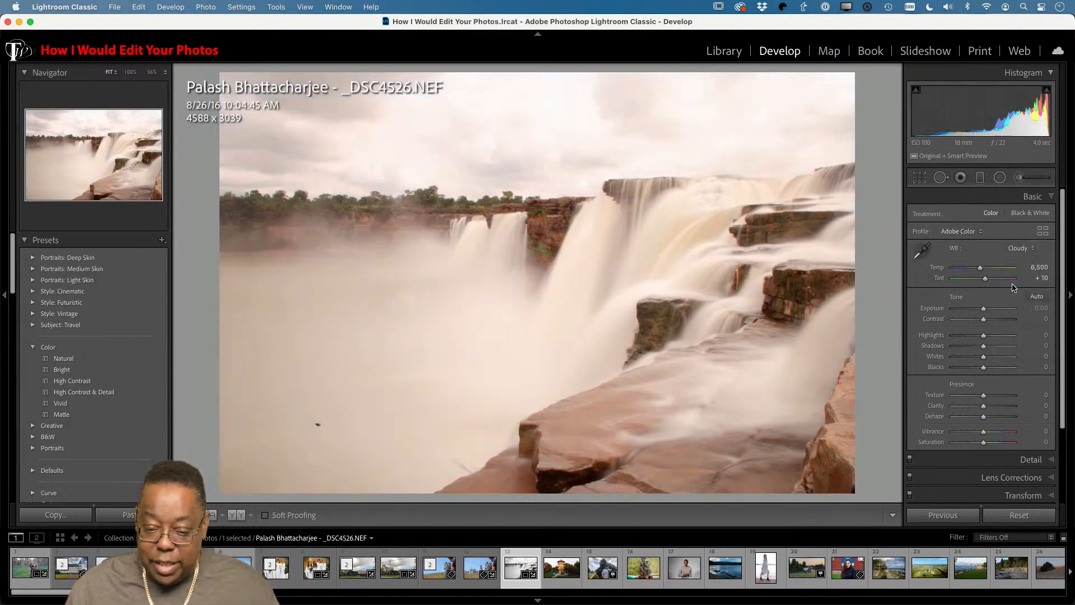
click(1018, 248)
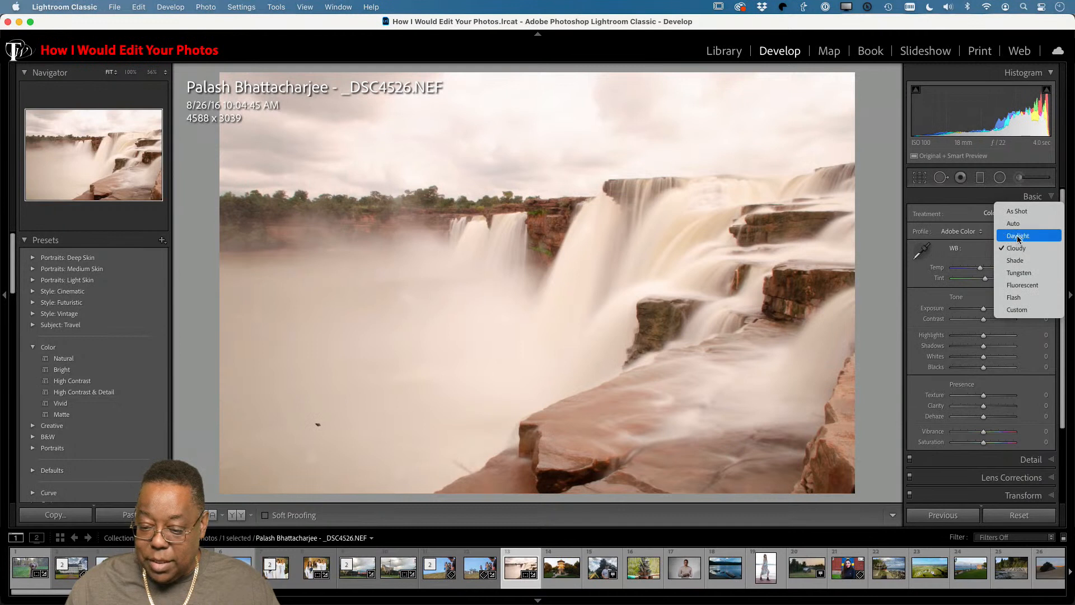
click(1015, 238)
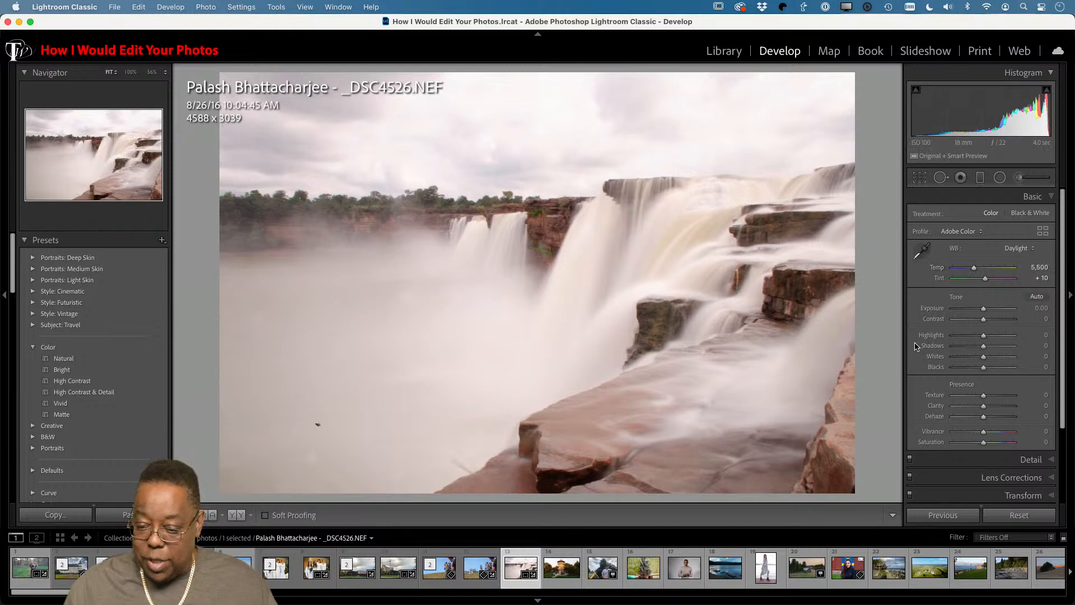
Apply automatic tone adjustments to the waterfall photo and reset Exposure to 0.00.
click(1037, 297)
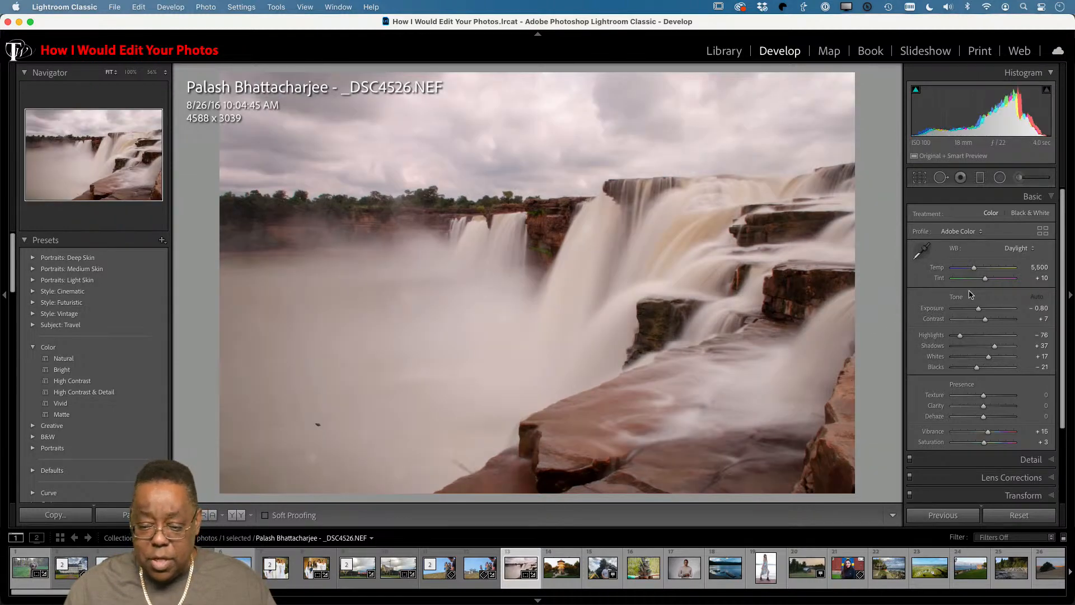
double_click(980, 311)
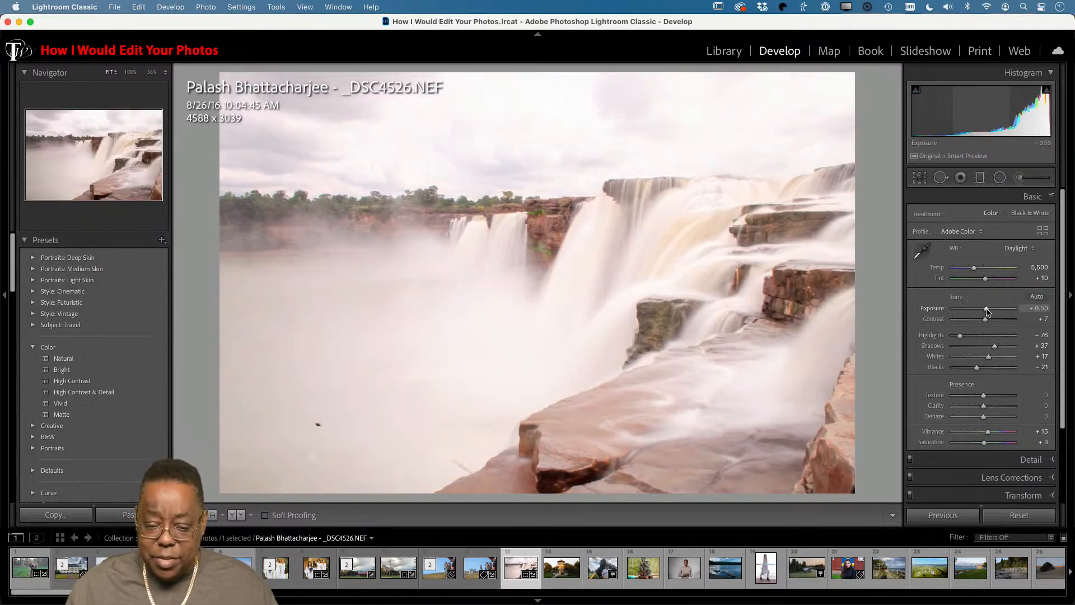
drag(984, 312, 985, 312)
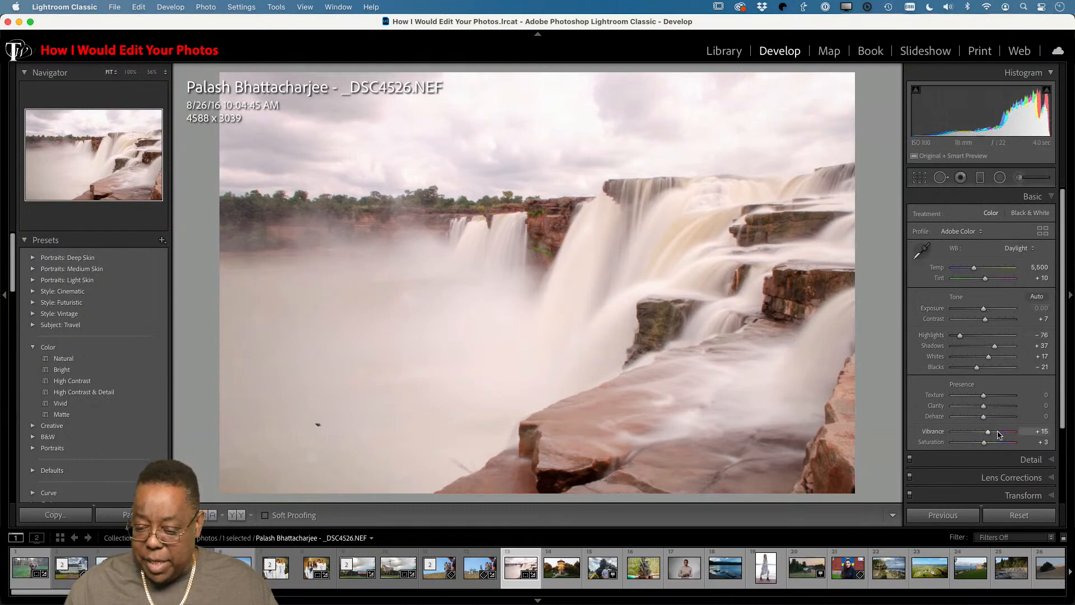
Set Dehaze to +31 and cool the white balance temperature to 5,207.
drag(987, 419, 993, 419)
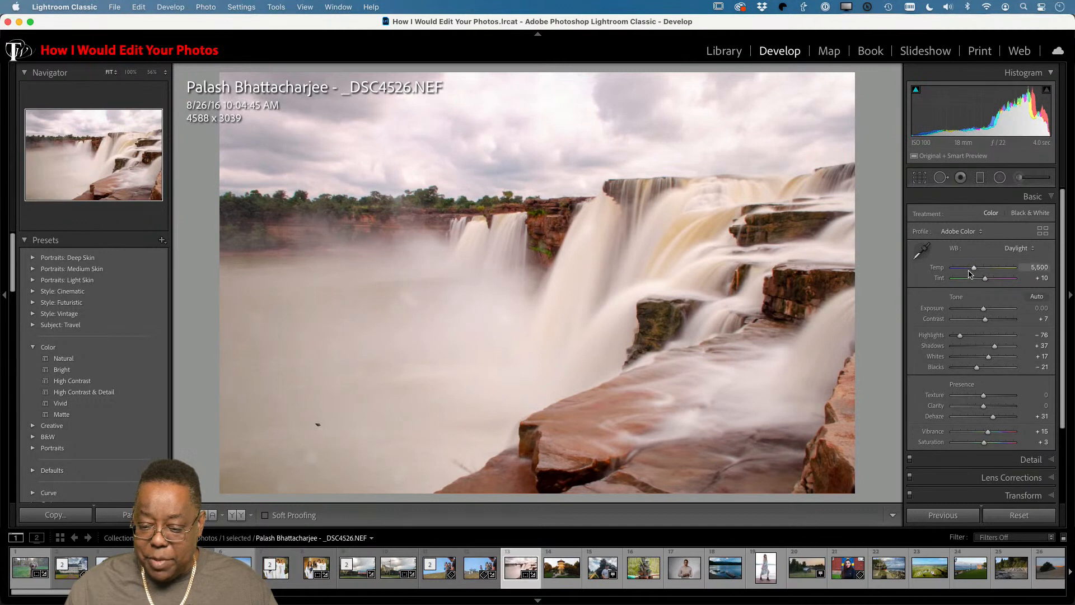
drag(973, 270, 973, 269)
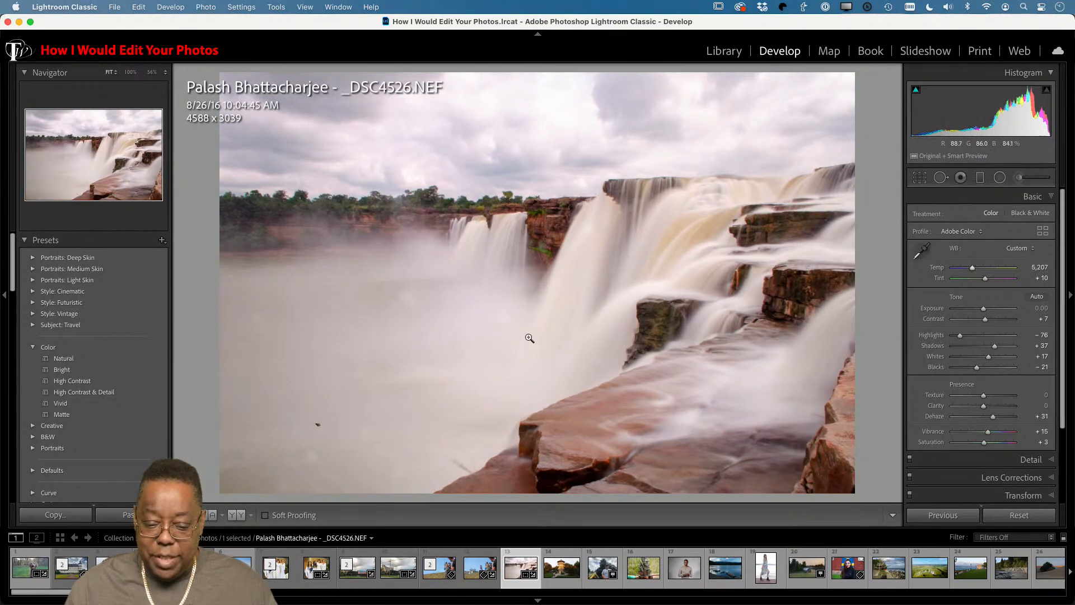
Paint an Adjustment Brush mask with Temp -57 over the yellowish water of the main waterfall.
click(1021, 178)
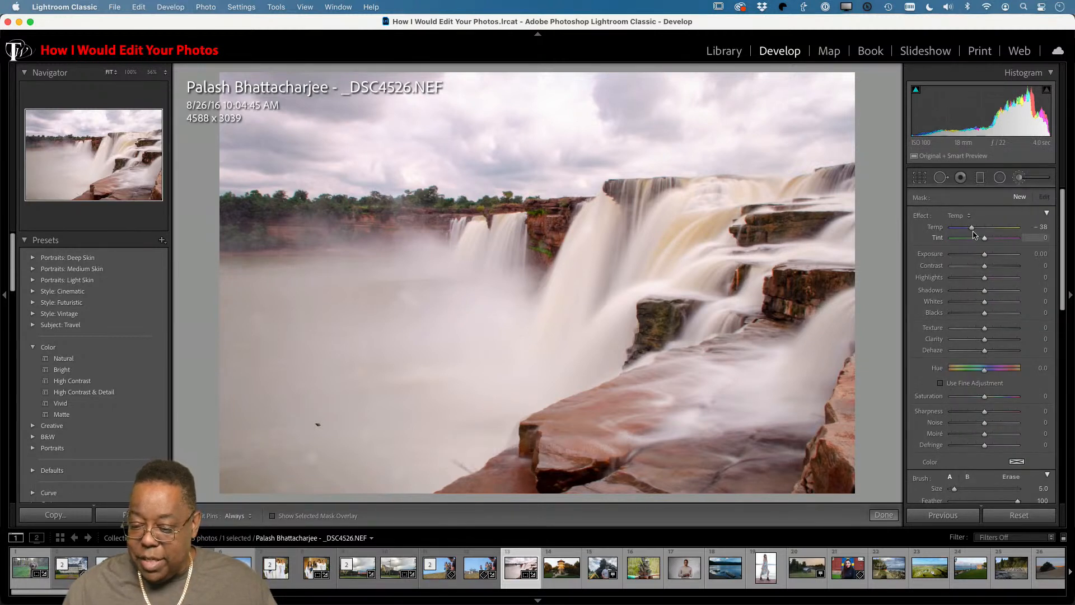
drag(971, 228, 966, 228)
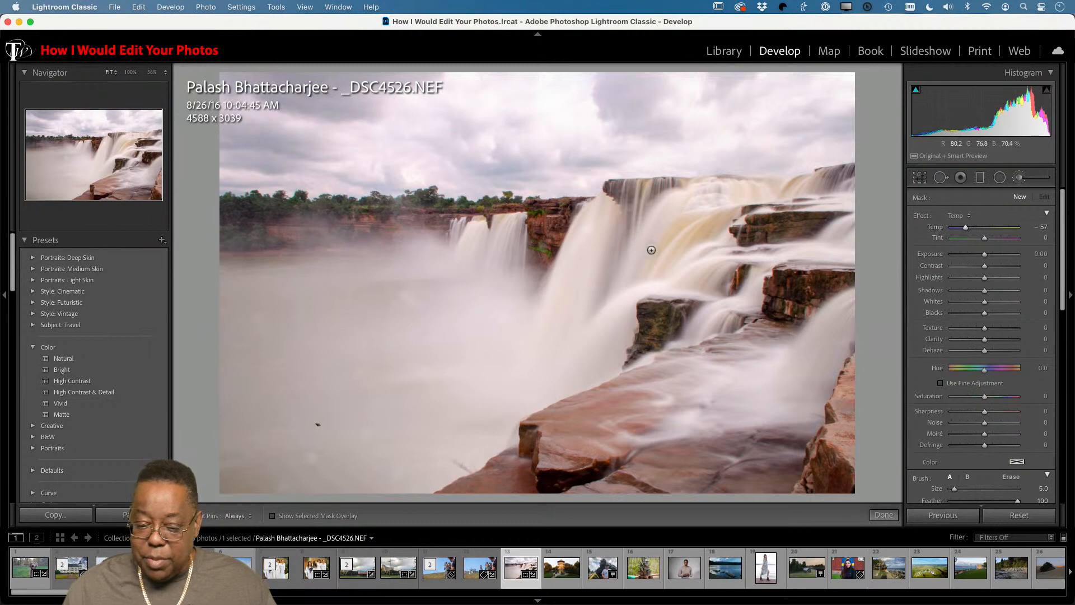
drag(694, 224, 697, 219)
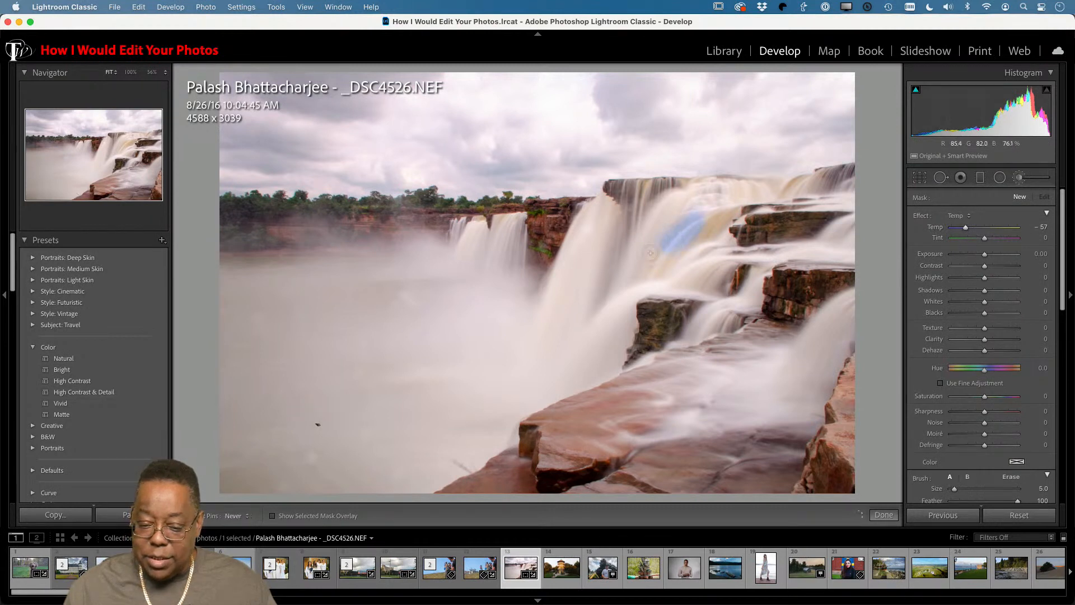
mouse_move(650, 253)
mouse_down()
mouse_move(700, 225)
mouse_move(659, 272)
mouse_move(636, 275)
mouse_move(736, 202)
mouse_move(678, 224)
mouse_move(680, 198)
mouse_move(615, 288)
mouse_up()
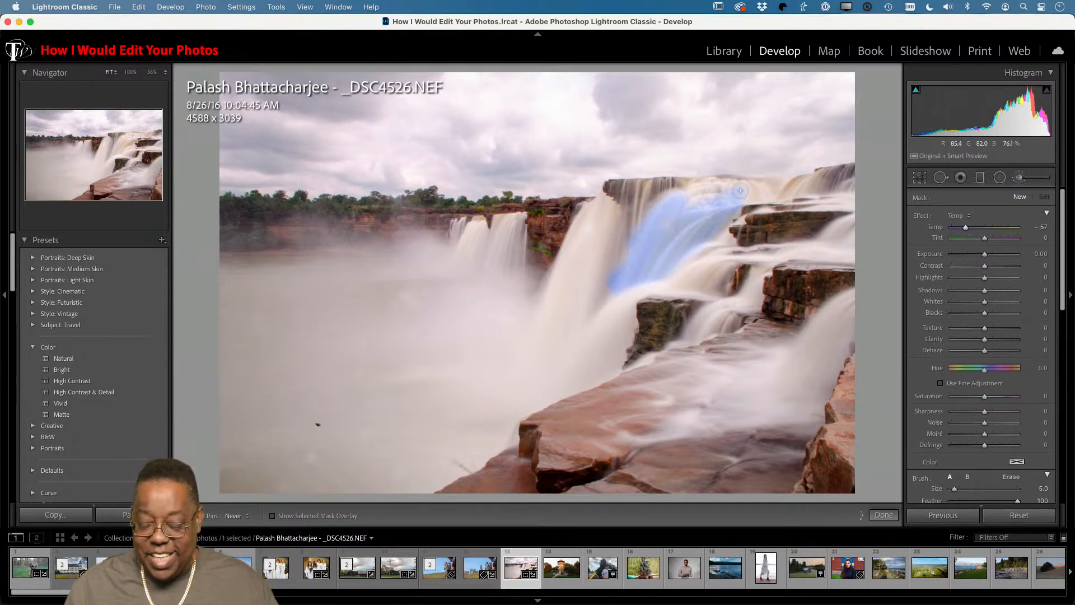
drag(741, 191, 742, 193)
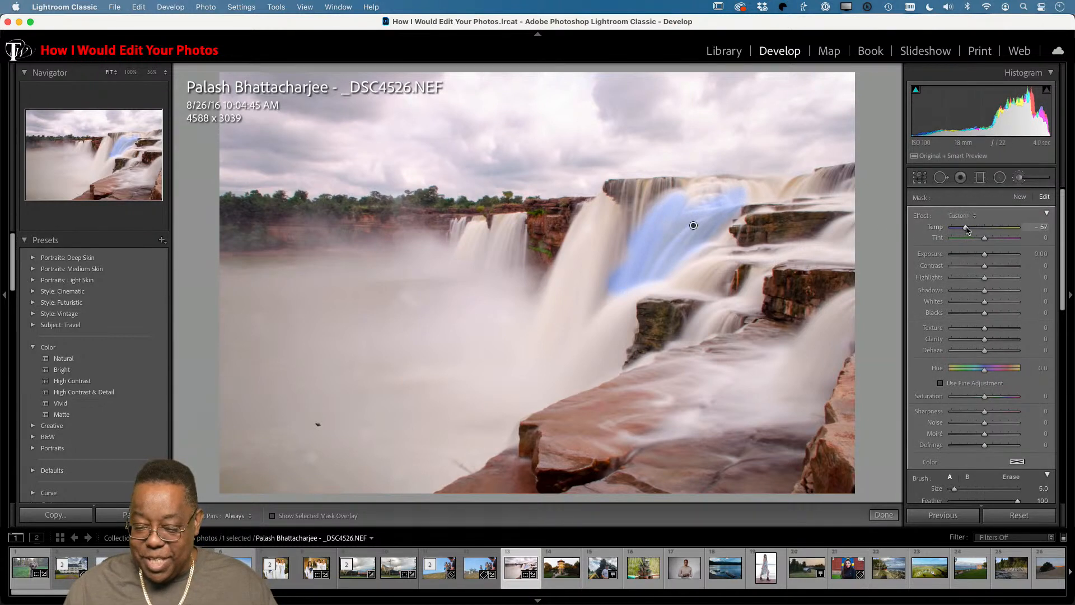
Reset the brushed waterfall adjustment's Temp to 0 and set its Saturation to -49.
drag(975, 229, 981, 230)
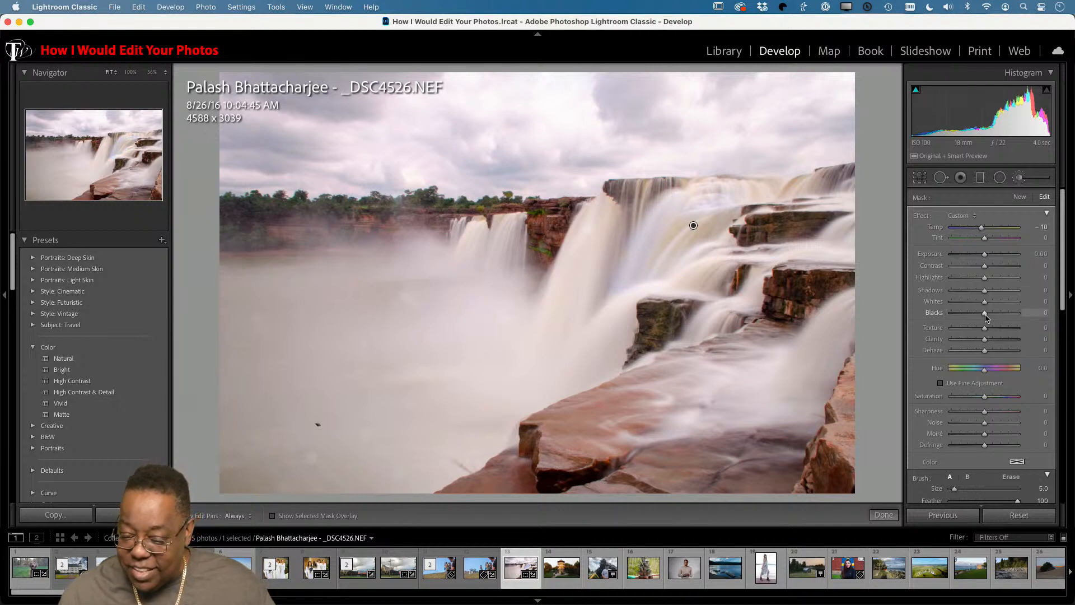
drag(985, 399, 972, 403)
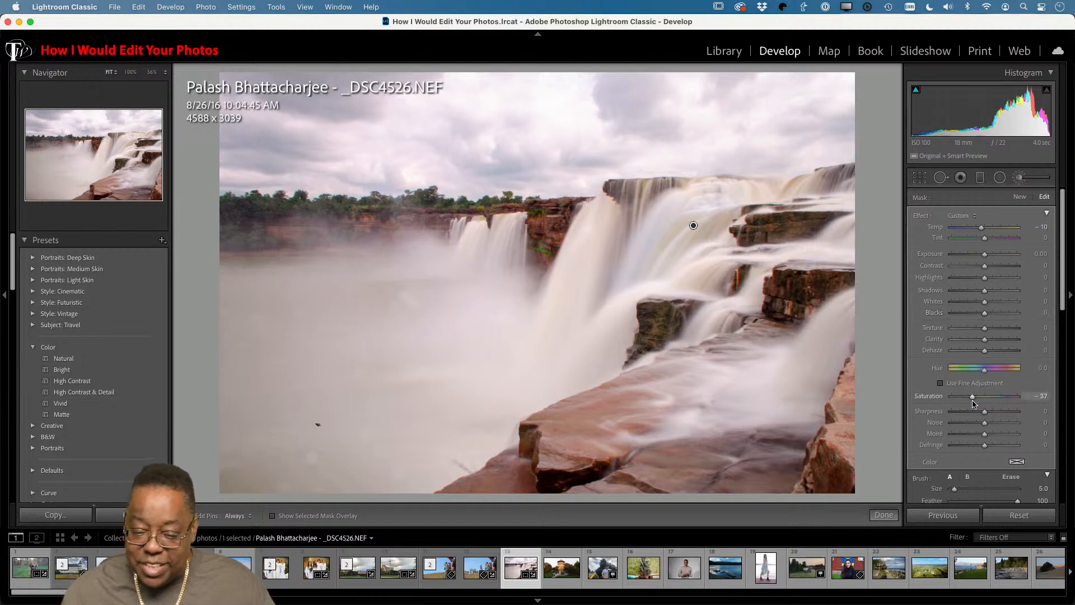
double_click(982, 231)
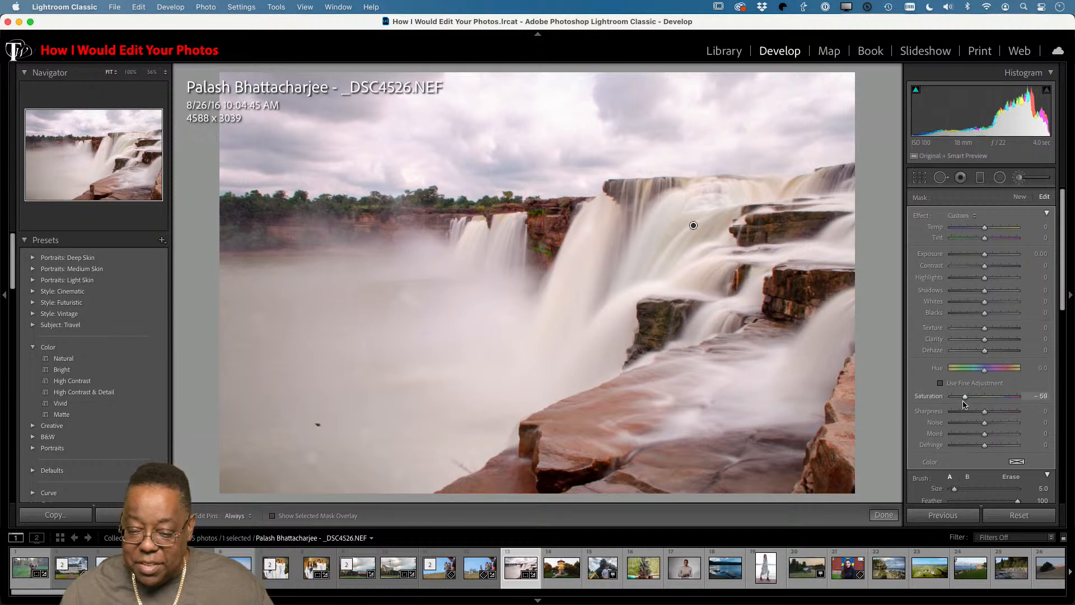
drag(964, 404, 968, 403)
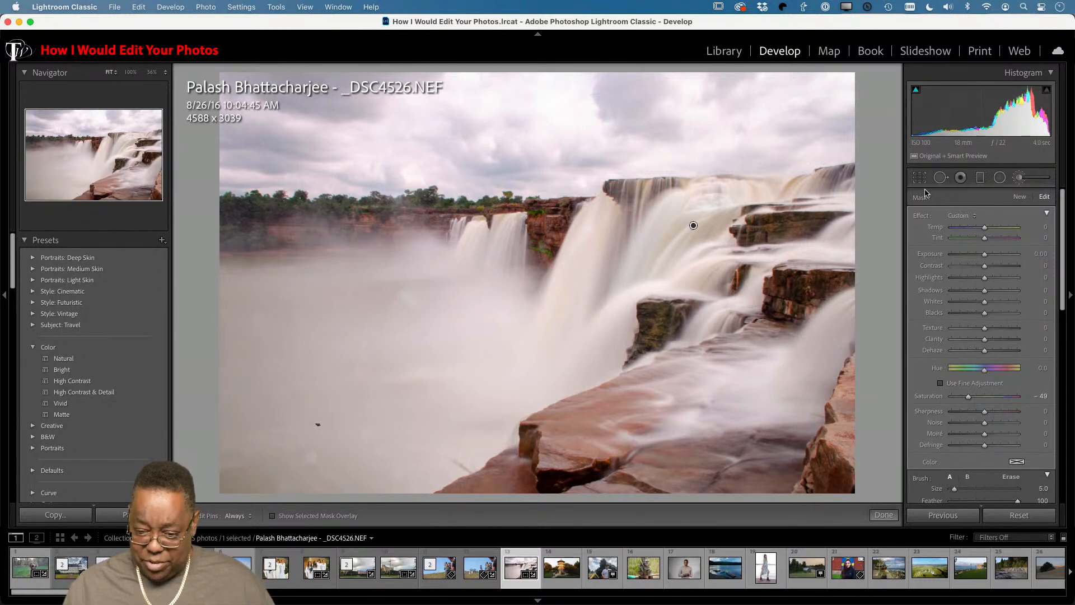
Rotate the waterfall photo's crop to an angle of -1.18 and widen it on both sides to 4866 x 3039.
click(920, 178)
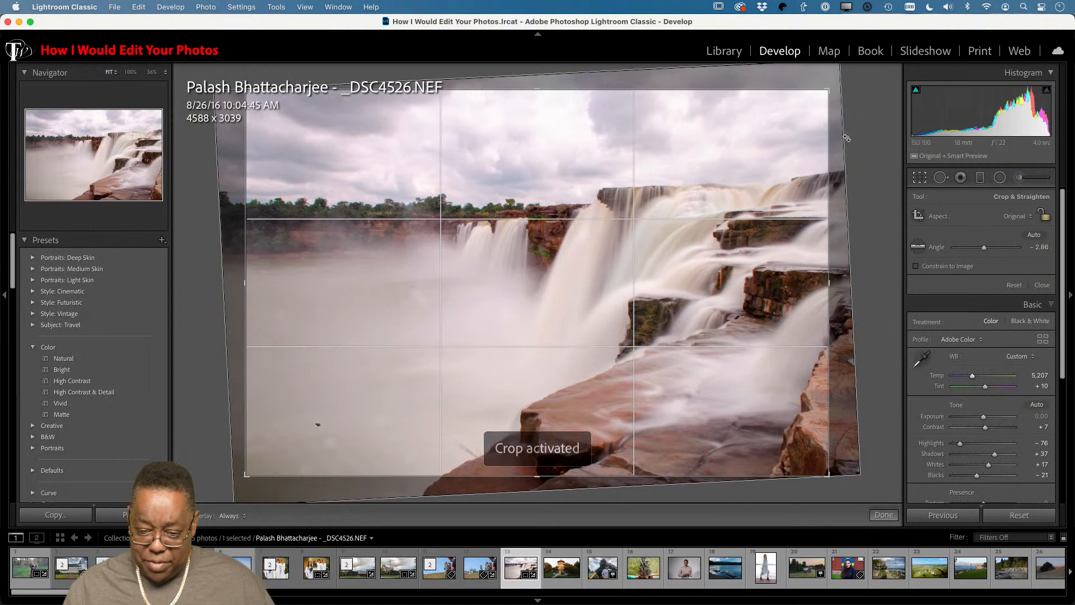
drag(858, 132, 857, 140)
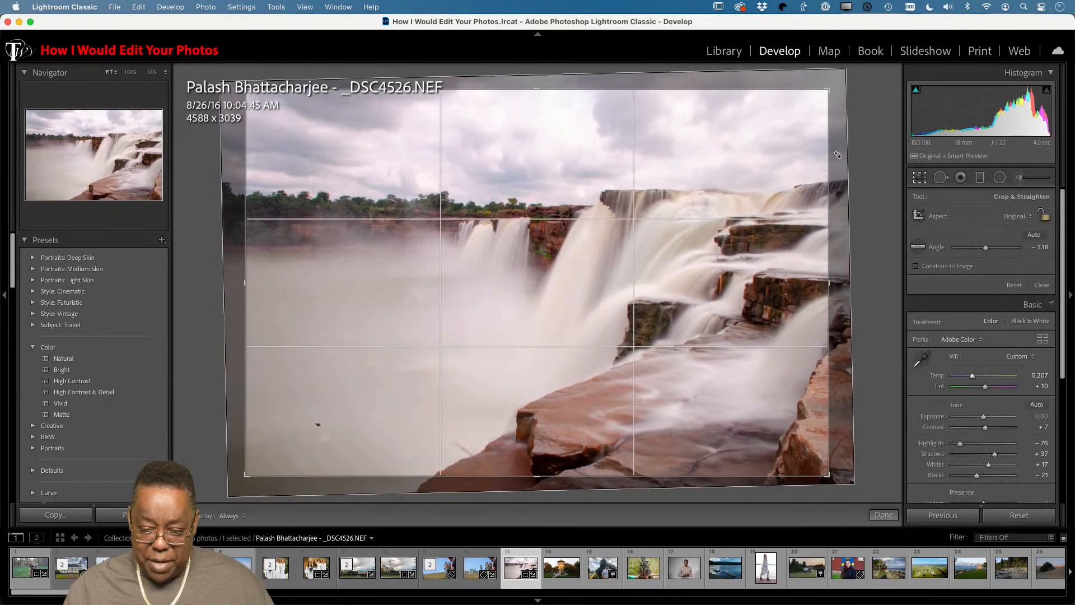
drag(845, 283, 861, 283)
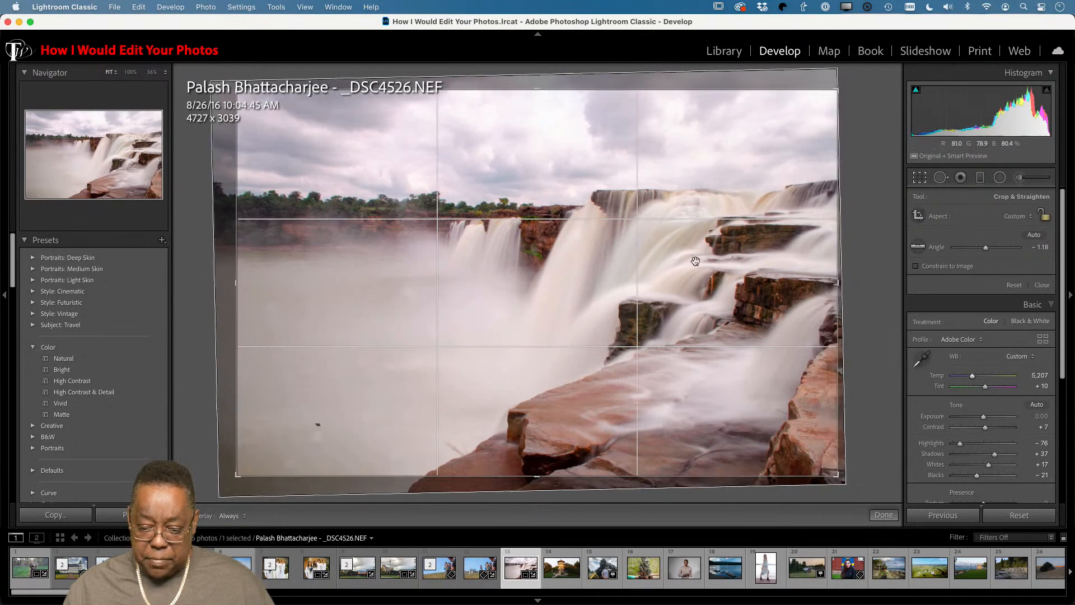
drag(239, 277, 222, 283)
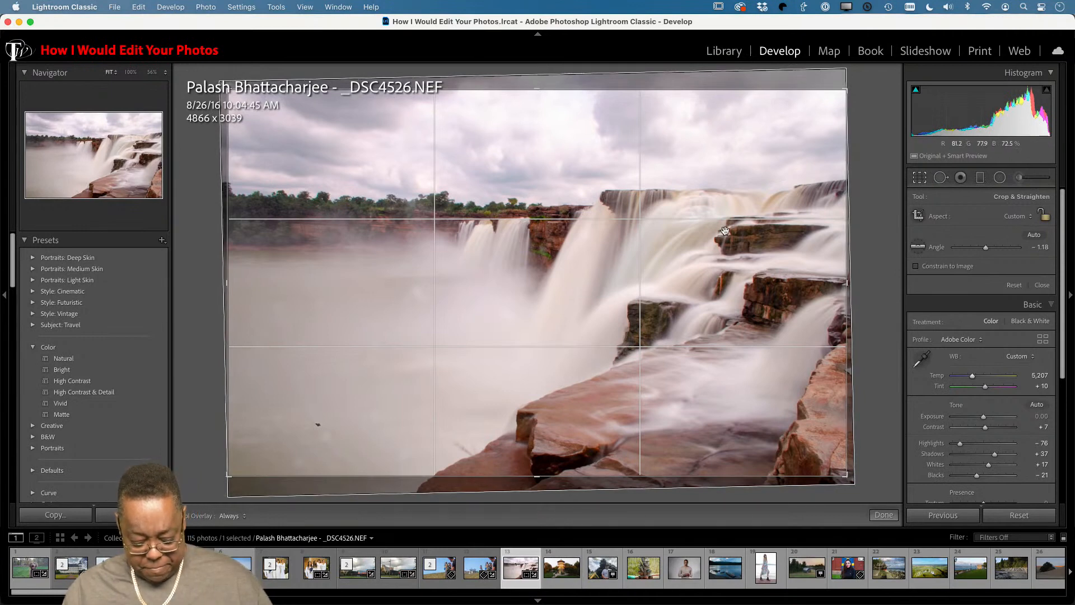
key(d)
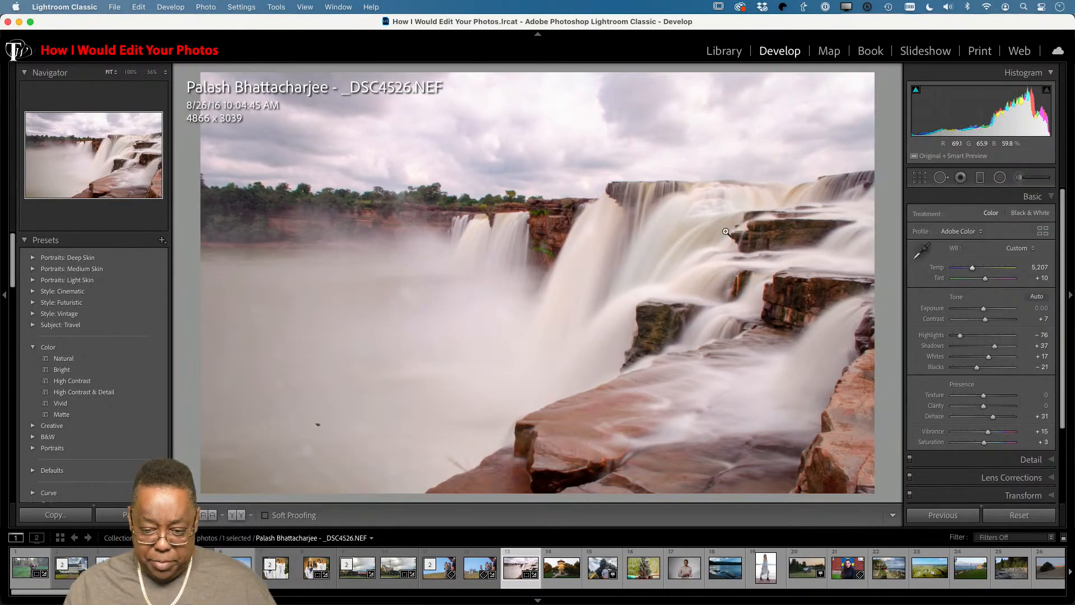
Open the pagoda photo DJI_0140.jpg for developing, apply automatic tone adjustments, and set Blacks to 0.
key(g)
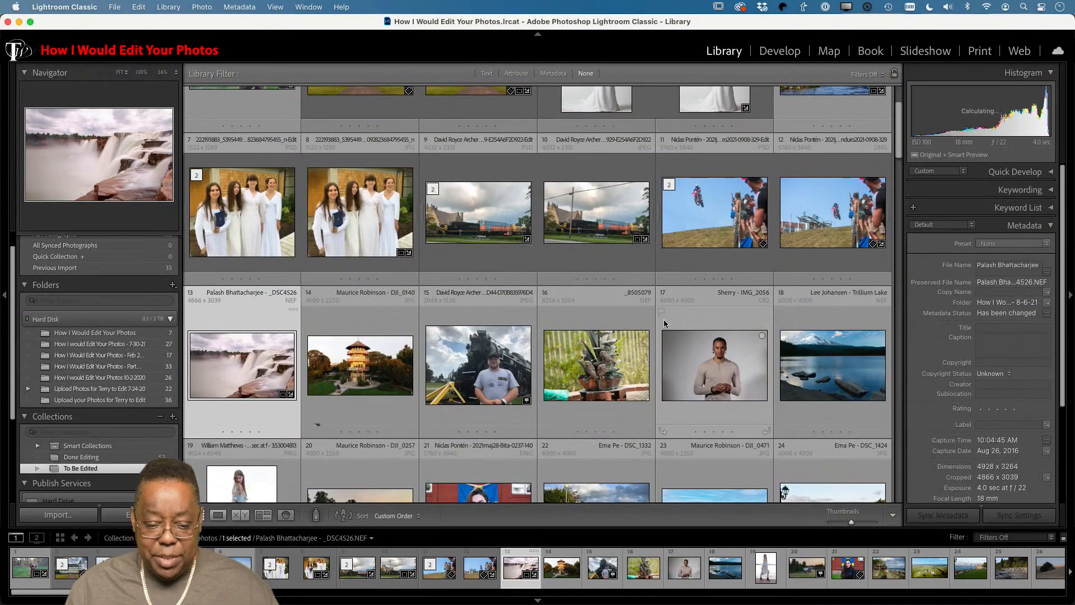
click(374, 369)
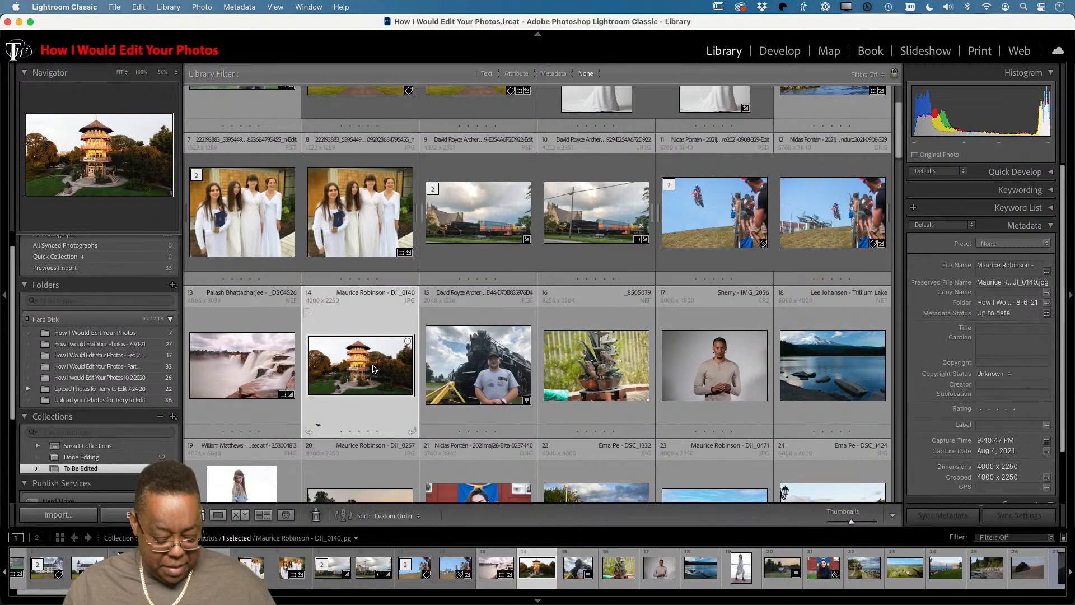
key(d)
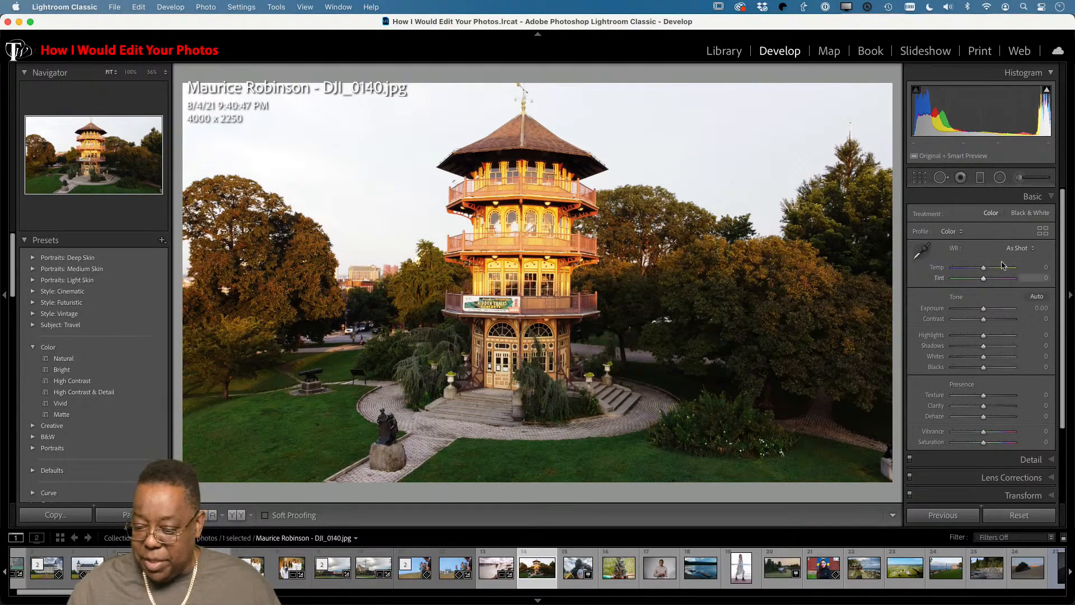
click(1037, 296)
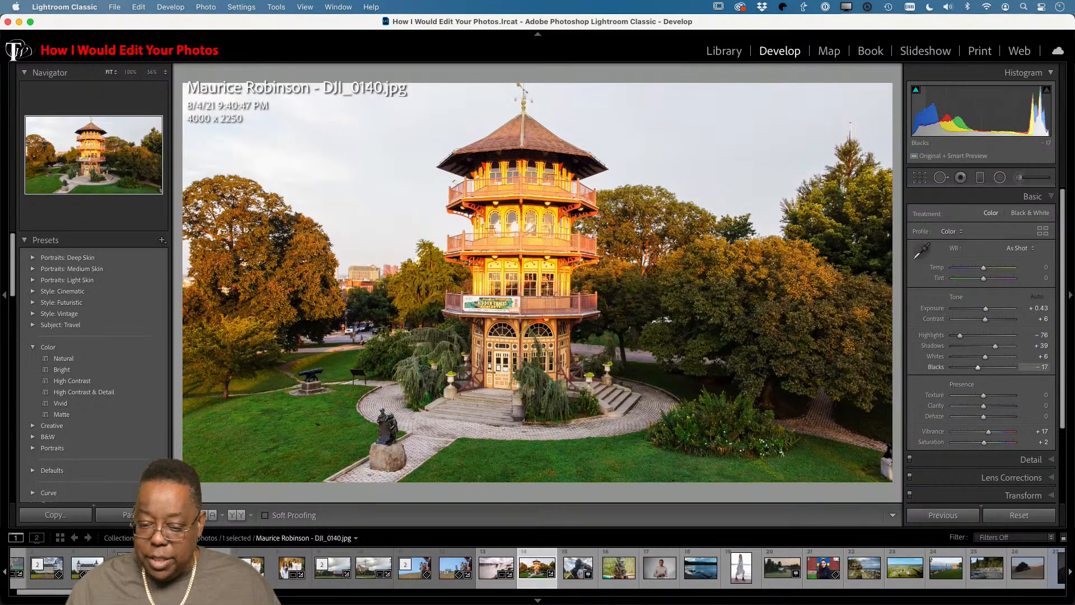
drag(938, 115, 968, 122)
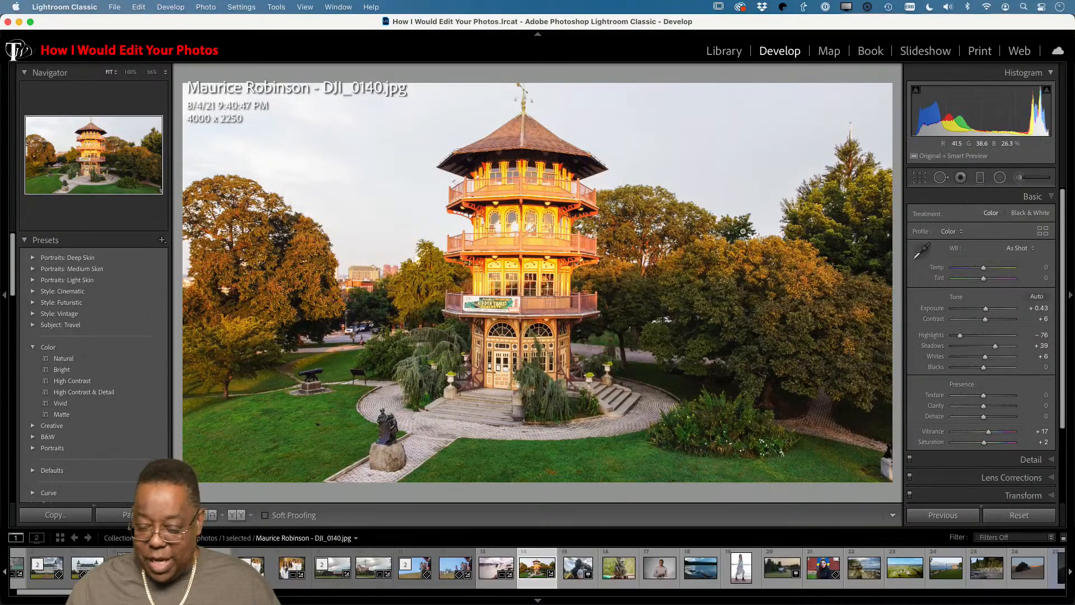
Add a graduated filter from the top of the pagoda photo down over the sky with Temp -73.
click(982, 178)
drag(489, 84, 495, 275)
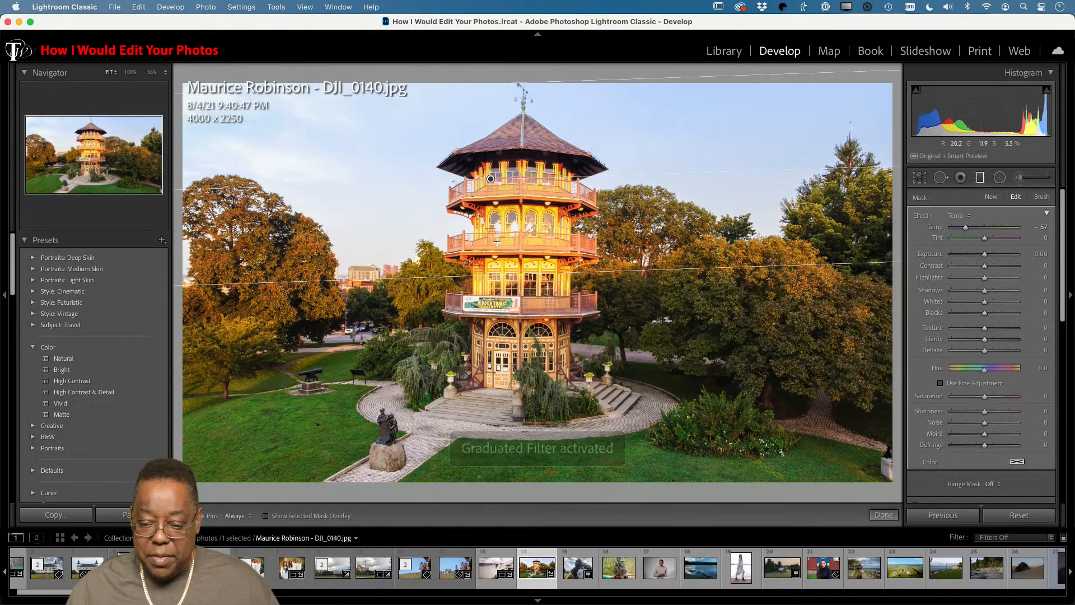
drag(965, 228, 962, 234)
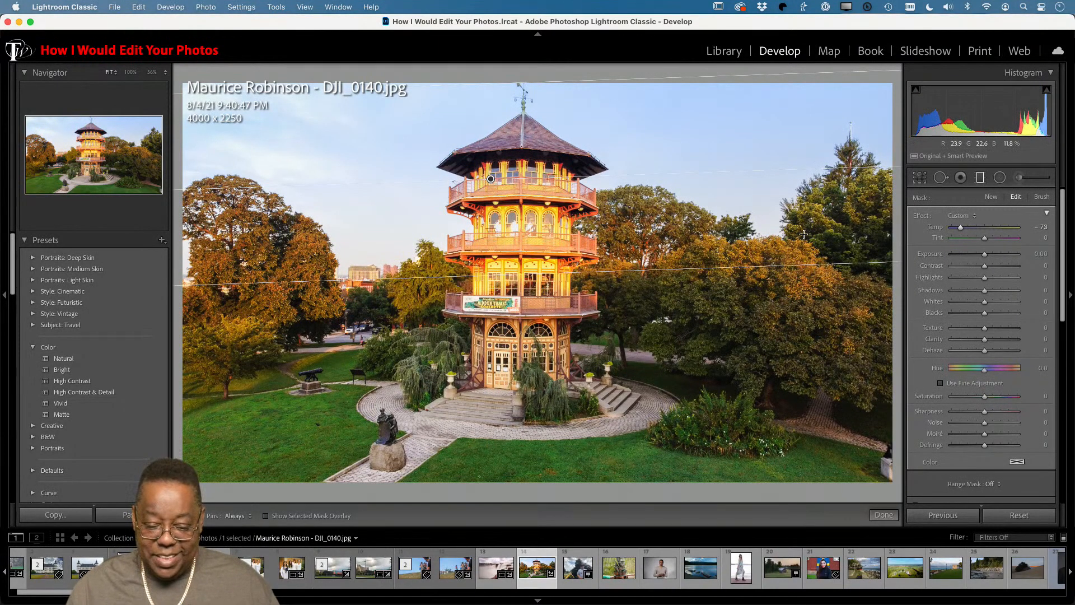
Compare the edited pagoda photo with its original version several times.
key(g)
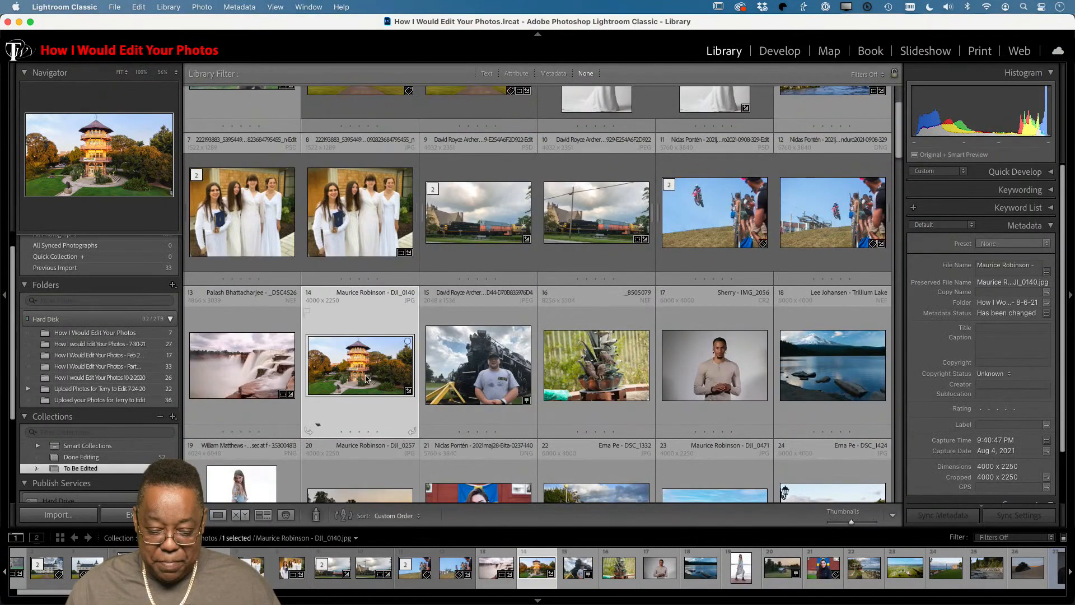
key(d)
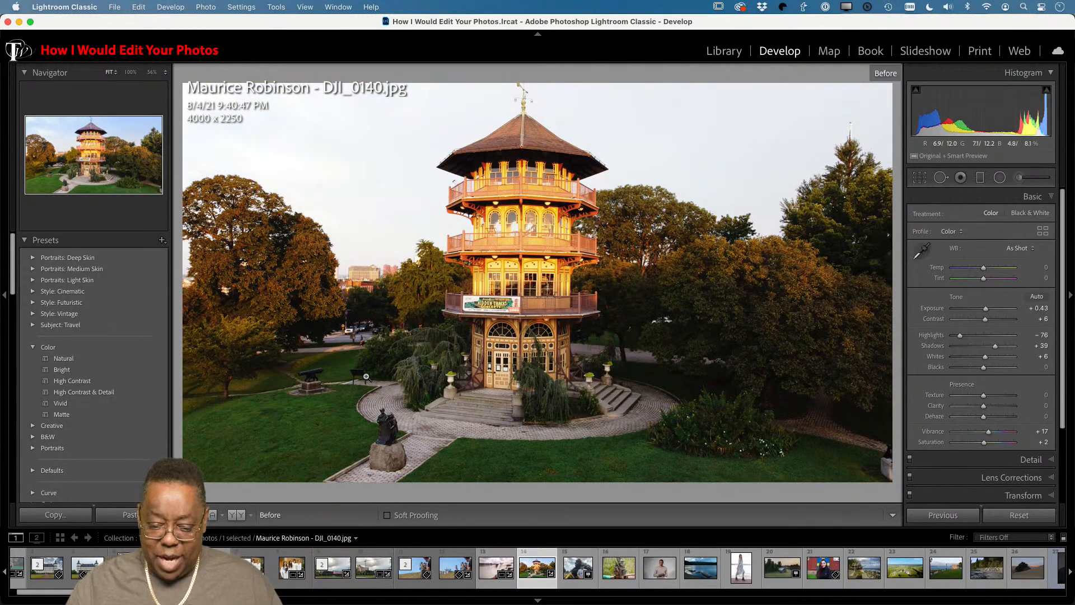
key(backslash)
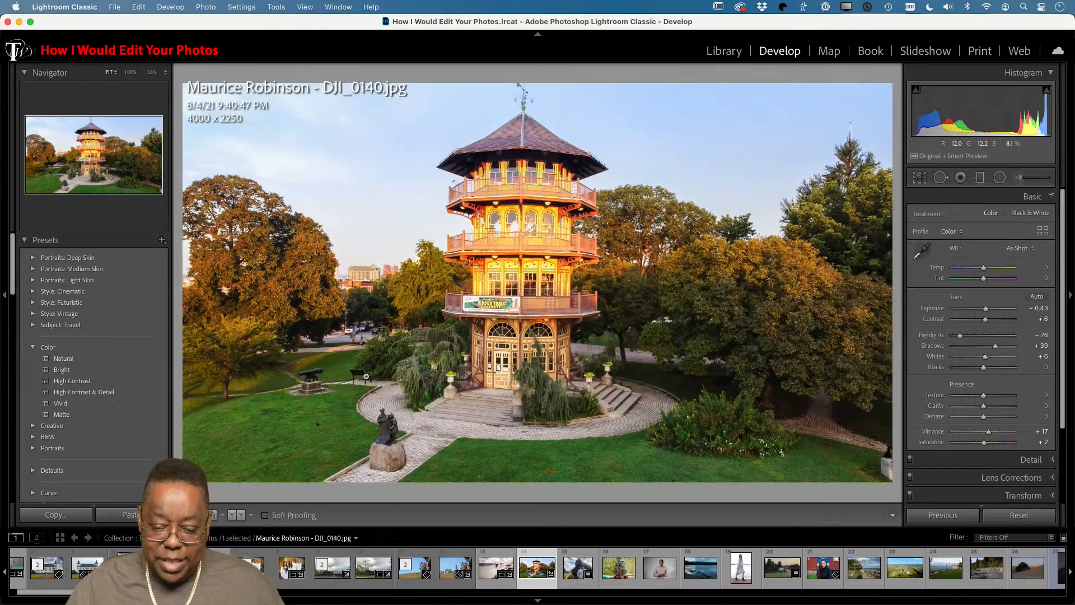
key(backslash)
key(backslash)
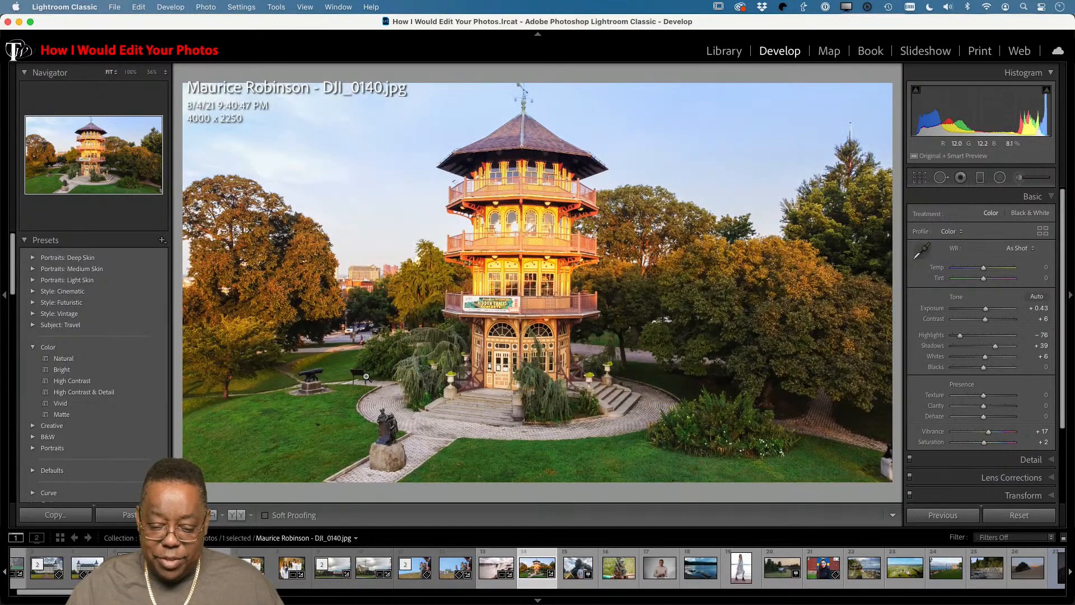
key(backslash)
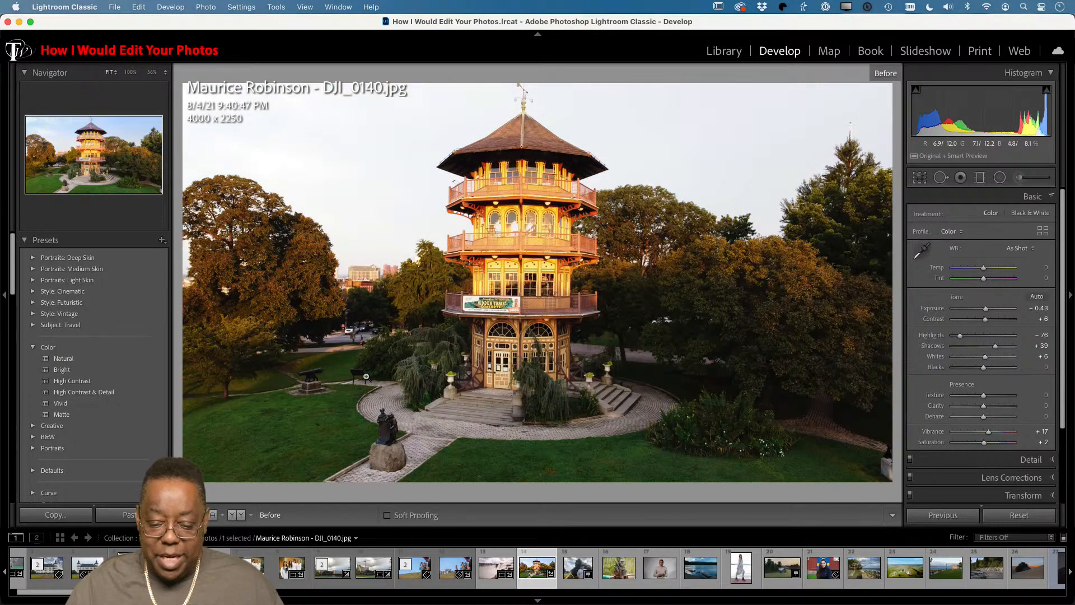
key(backslash)
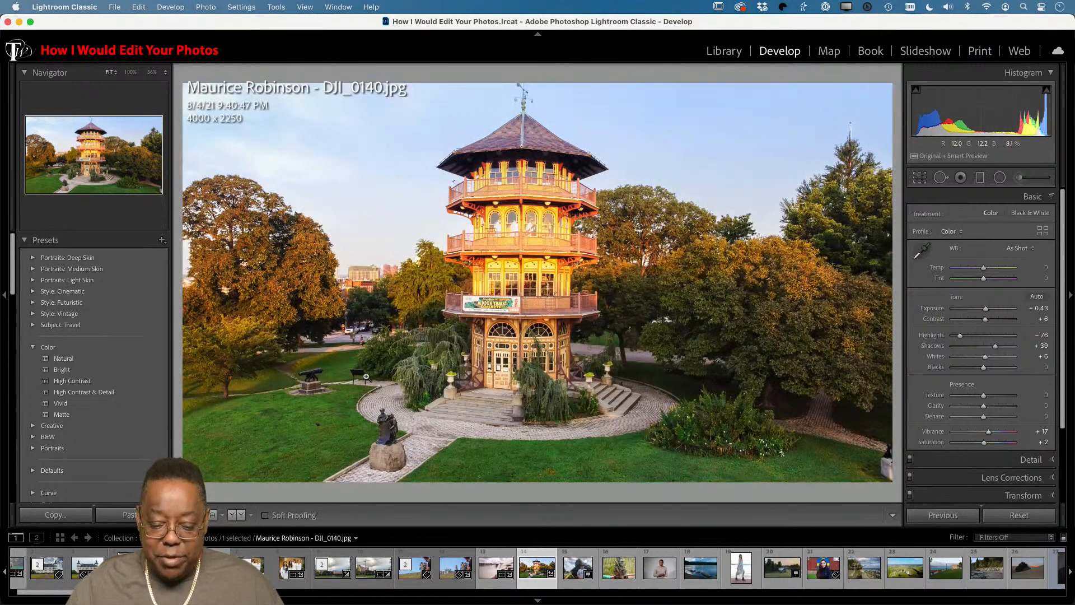
key(backslash)
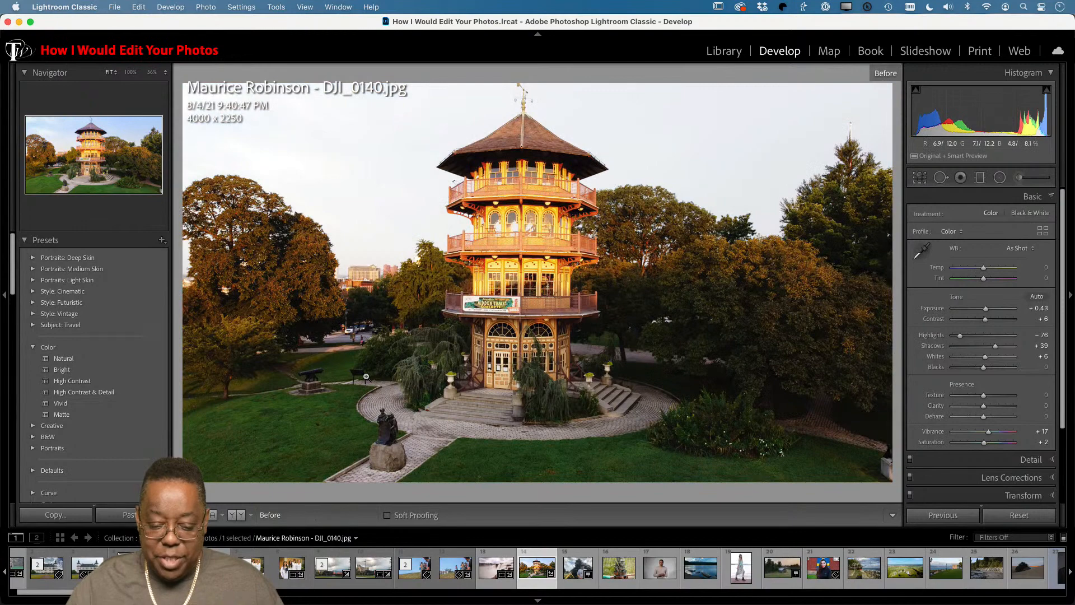
key(backslash)
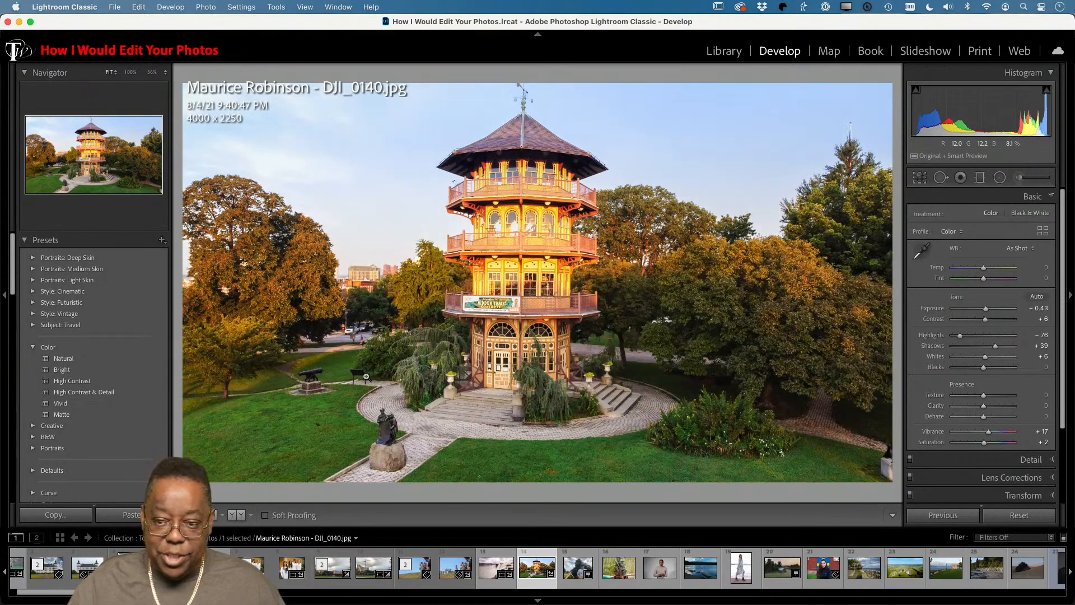
key(backslash)
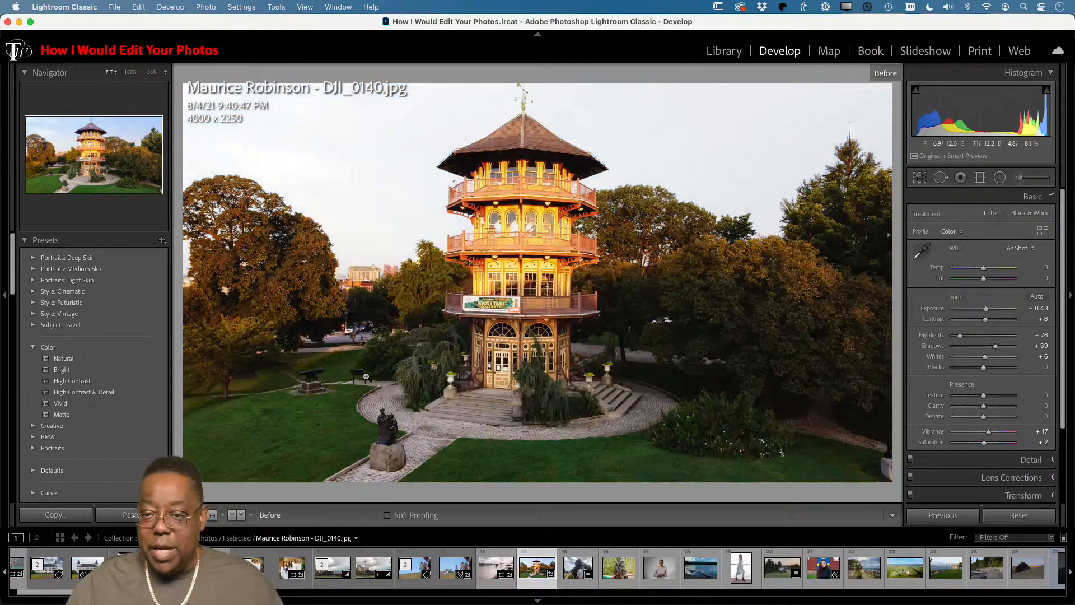
key(backslash)
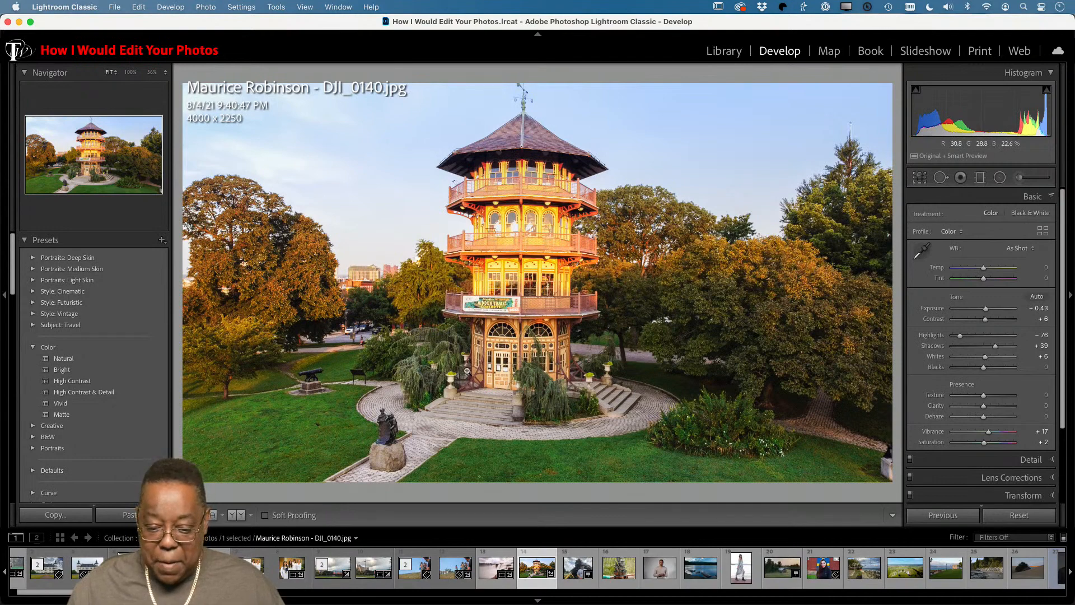
Open the photo of the man in front of locomotive 757 for developing and apply automatic tone adjustments.
key(g)
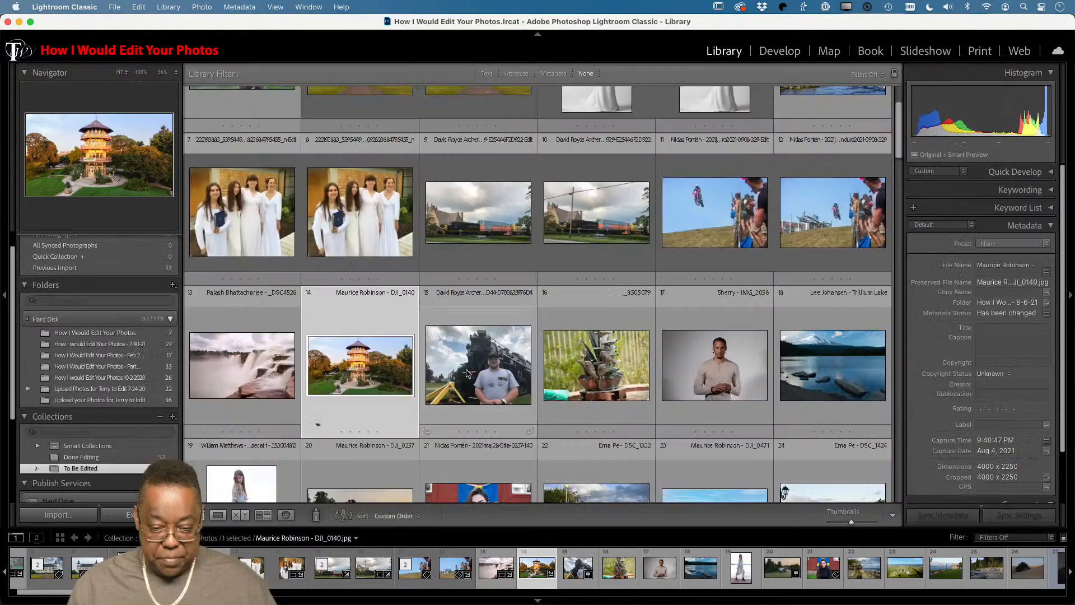
click(504, 375)
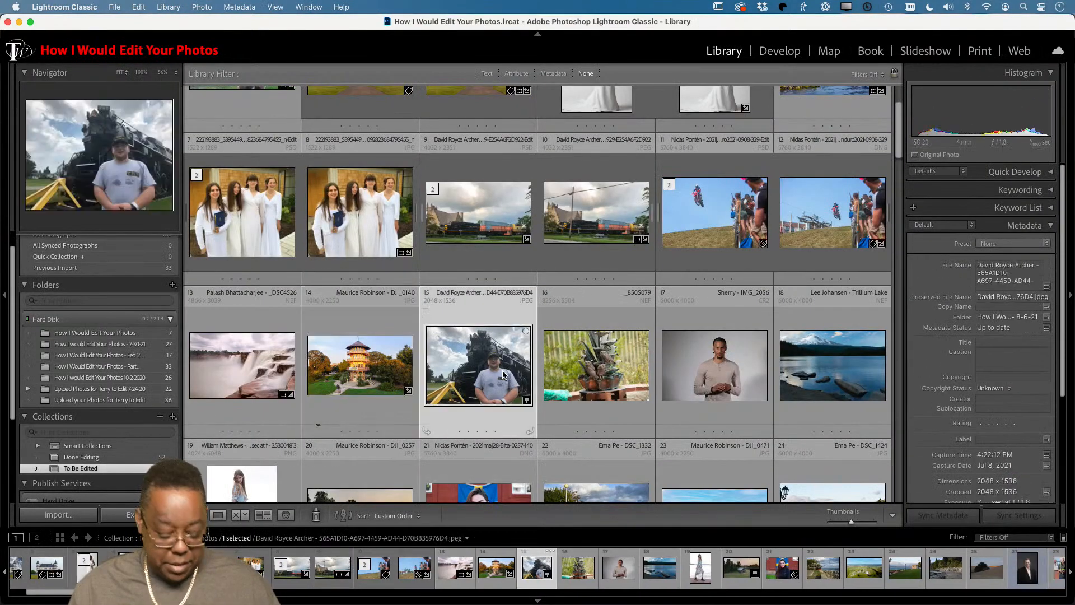
key(d)
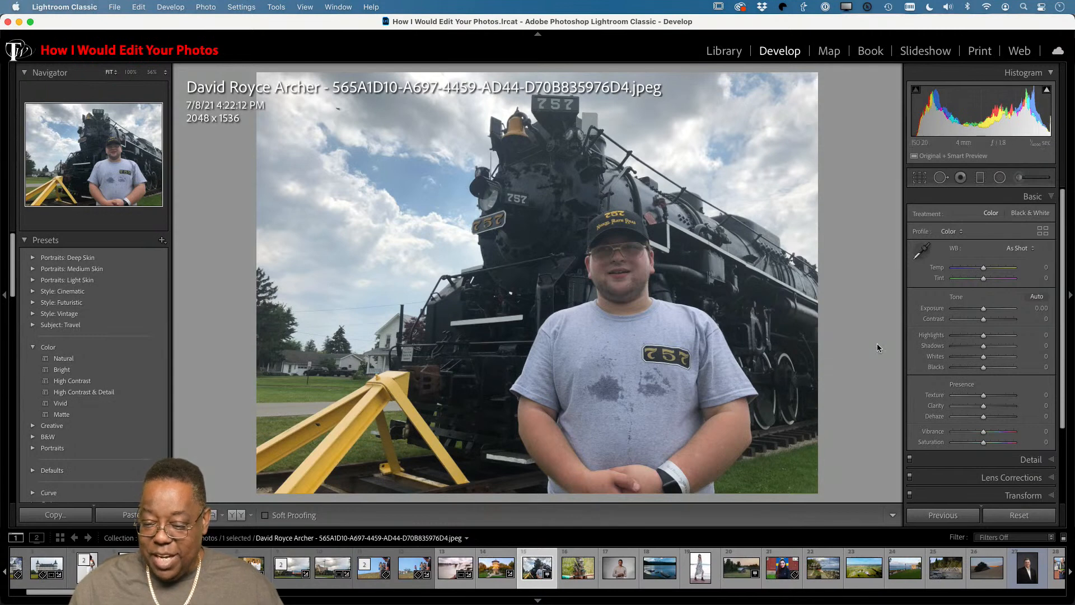
click(1037, 297)
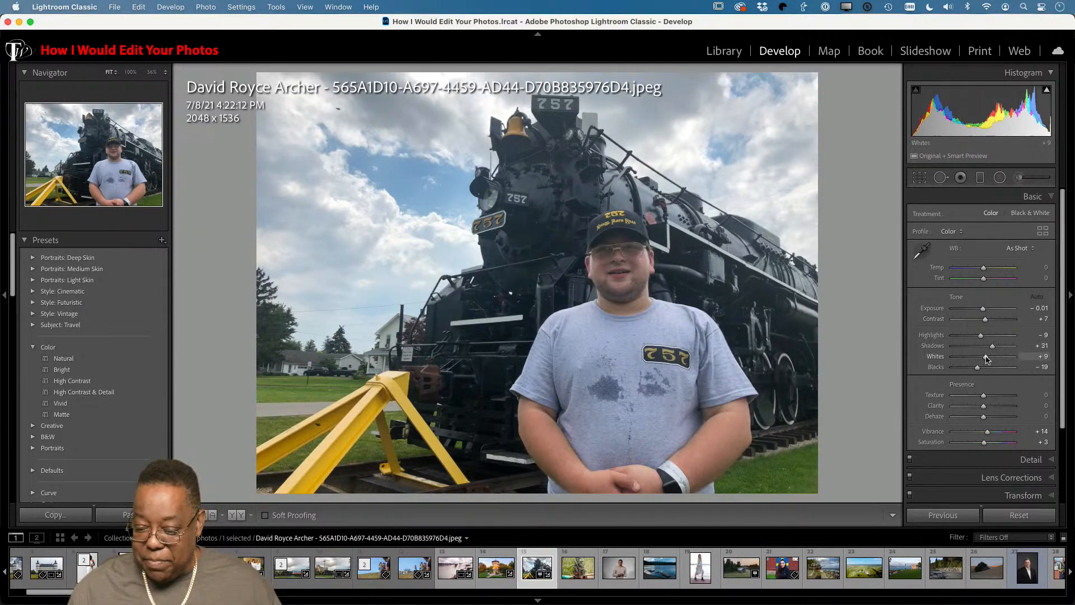
Set Shadows to +61 and open a copy of the locomotive portrait with Lightroom adjustments in Photoshop.
drag(996, 350, 1006, 348)
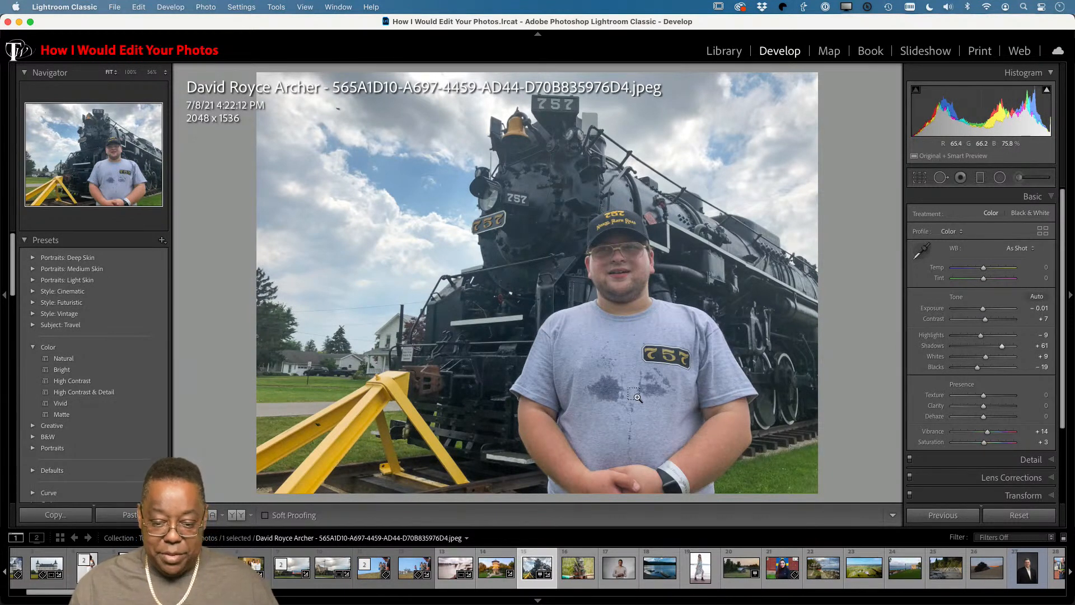
key(super+e)
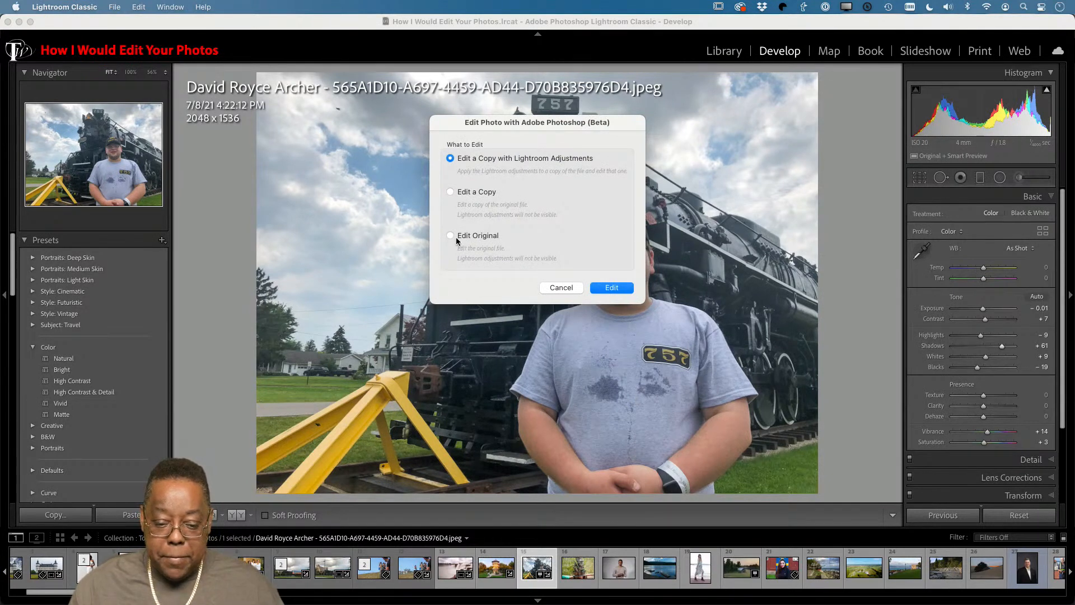
click(611, 287)
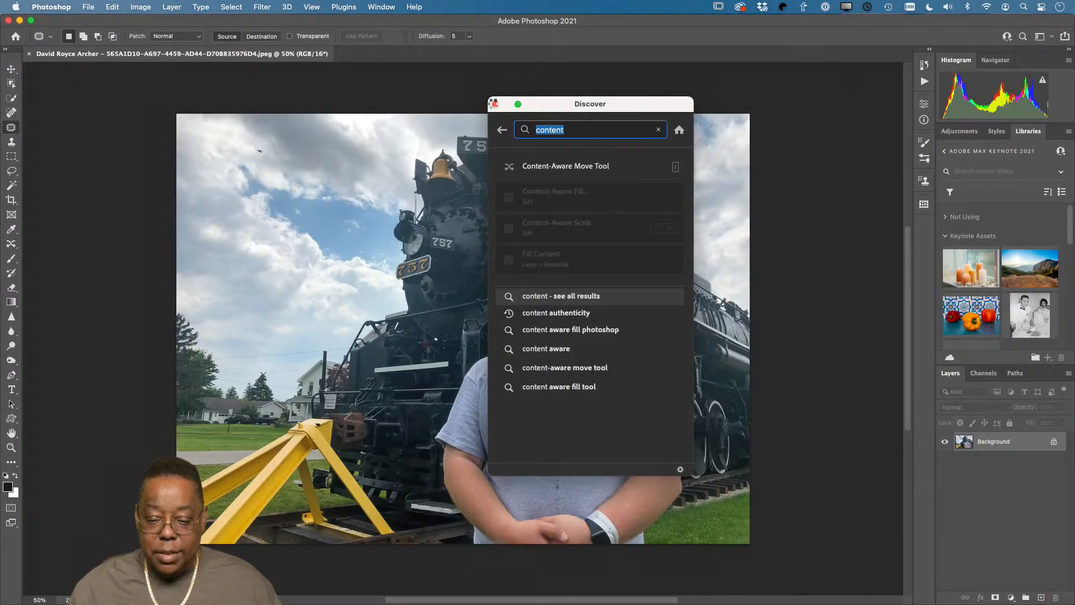
click(496, 105)
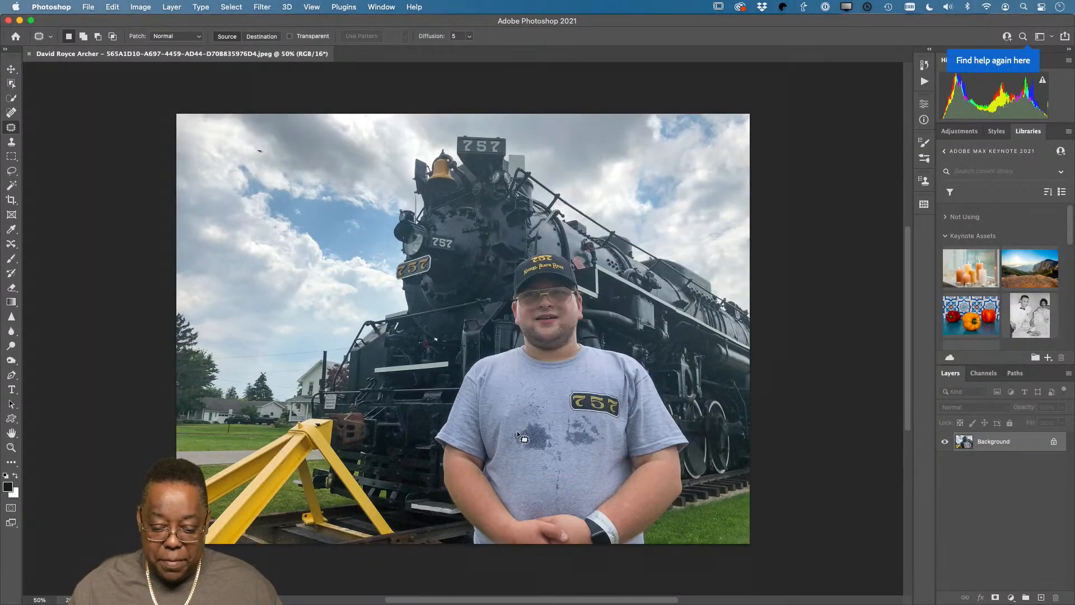
Patch the vertical streak of stains low on the front of the man's shirt with clean fabric beside it.
key(z)
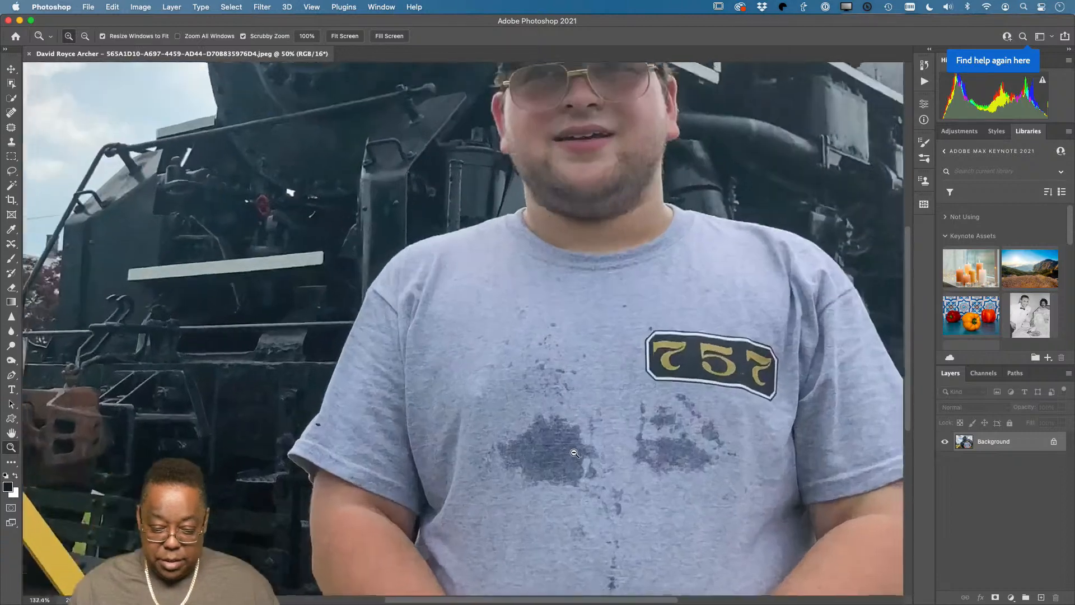
drag(529, 437, 415, 266)
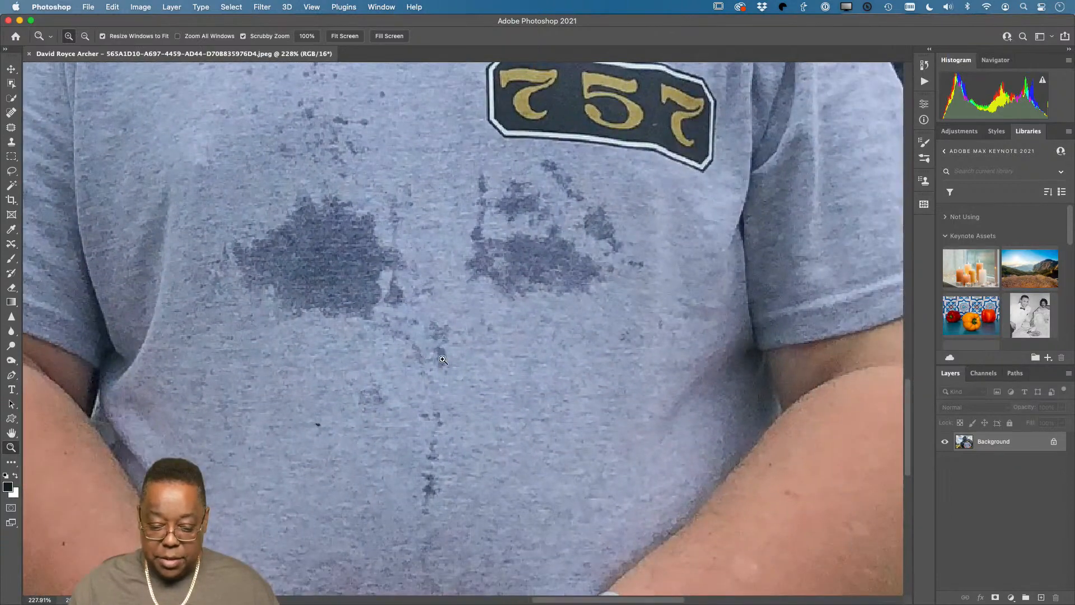
click(12, 143)
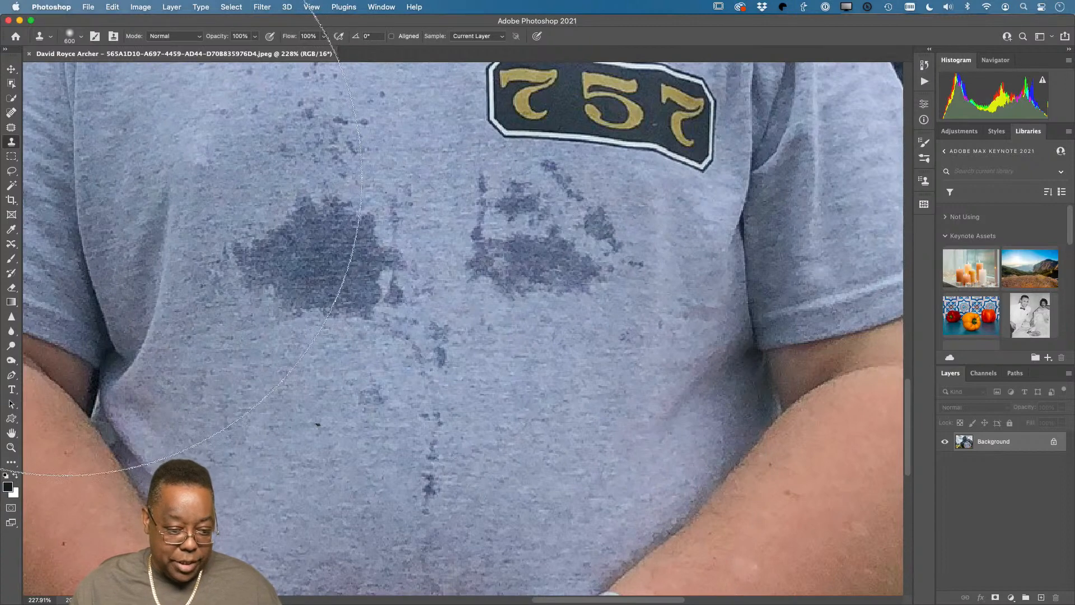
click(10, 128)
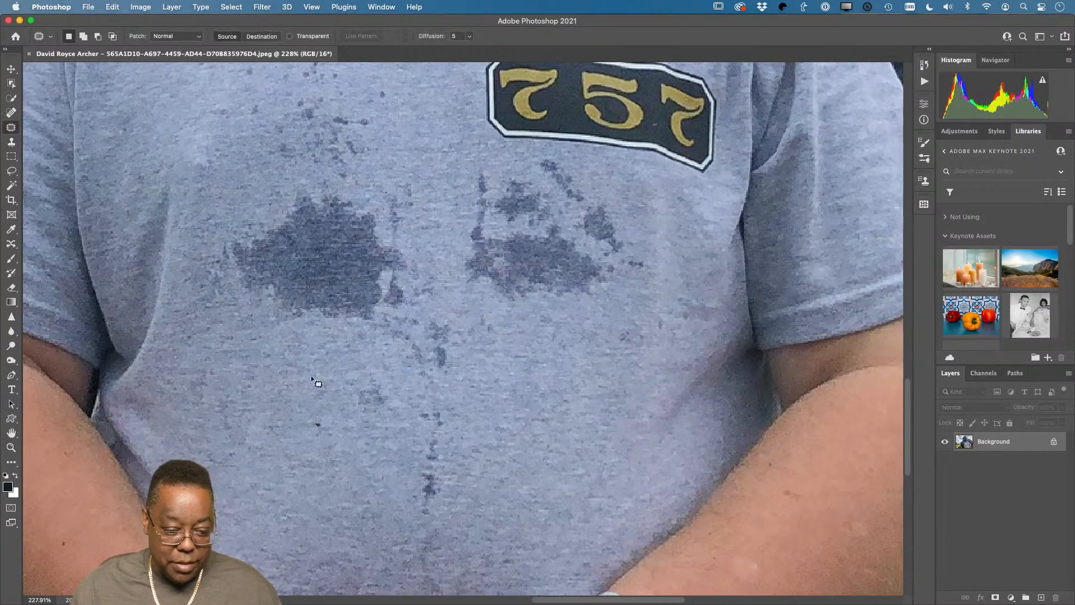
mouse_move(447, 405)
mouse_down()
mouse_move(412, 501)
mouse_move(443, 569)
mouse_move(446, 410)
mouse_up()
drag(435, 507, 505, 492)
key(super+d)
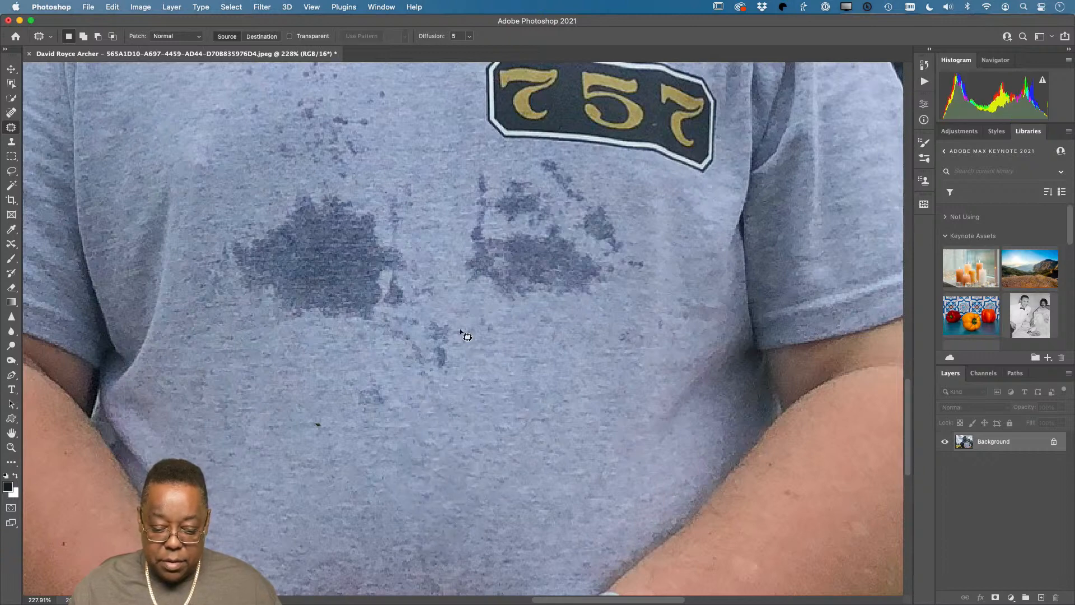
Patch the small marks at the shirt's centre and the large dark stain above them with clean fabric.
mouse_move(465, 335)
mouse_down()
mouse_move(409, 379)
mouse_move(464, 338)
mouse_up()
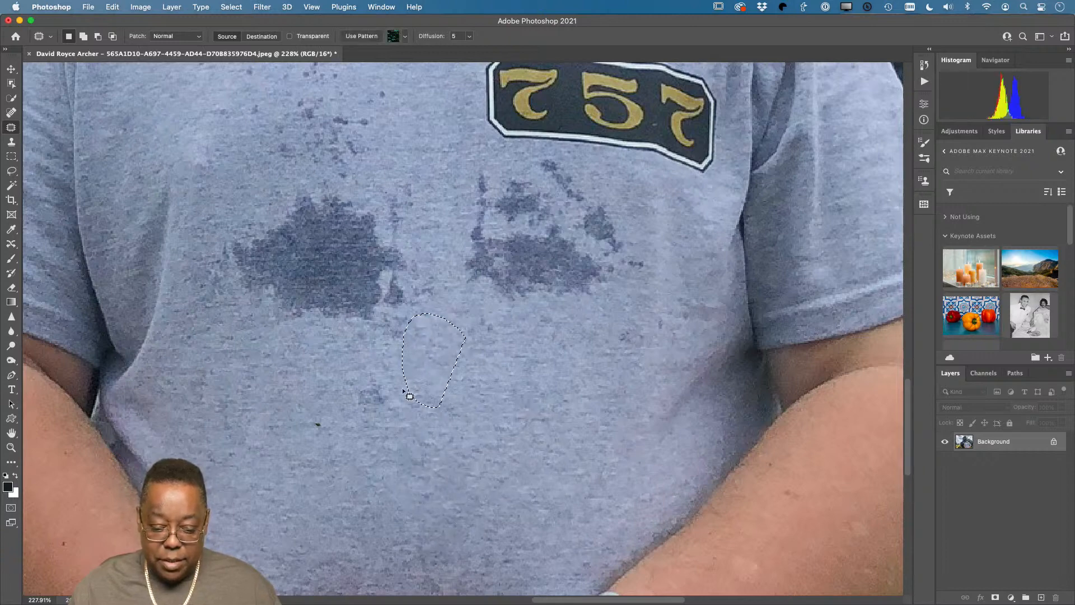
drag(398, 385, 390, 462)
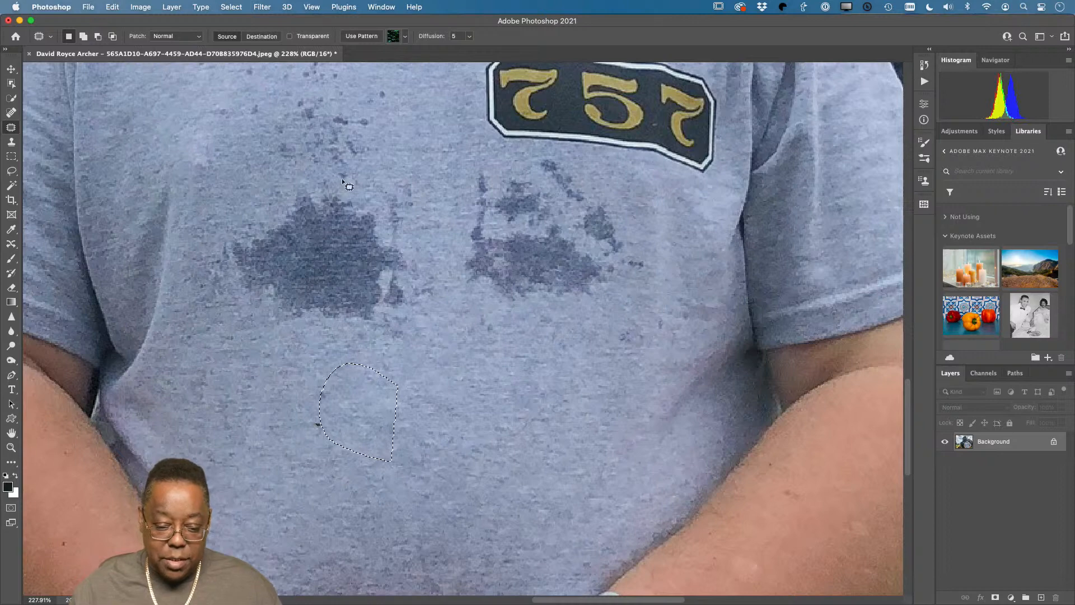
mouse_move(419, 222)
mouse_down()
mouse_move(352, 188)
mouse_move(259, 192)
mouse_move(200, 265)
mouse_move(233, 327)
mouse_move(391, 362)
mouse_move(443, 284)
mouse_move(441, 243)
mouse_move(412, 197)
mouse_move(369, 178)
mouse_move(343, 191)
mouse_move(365, 419)
mouse_up()
key(cmd+d)
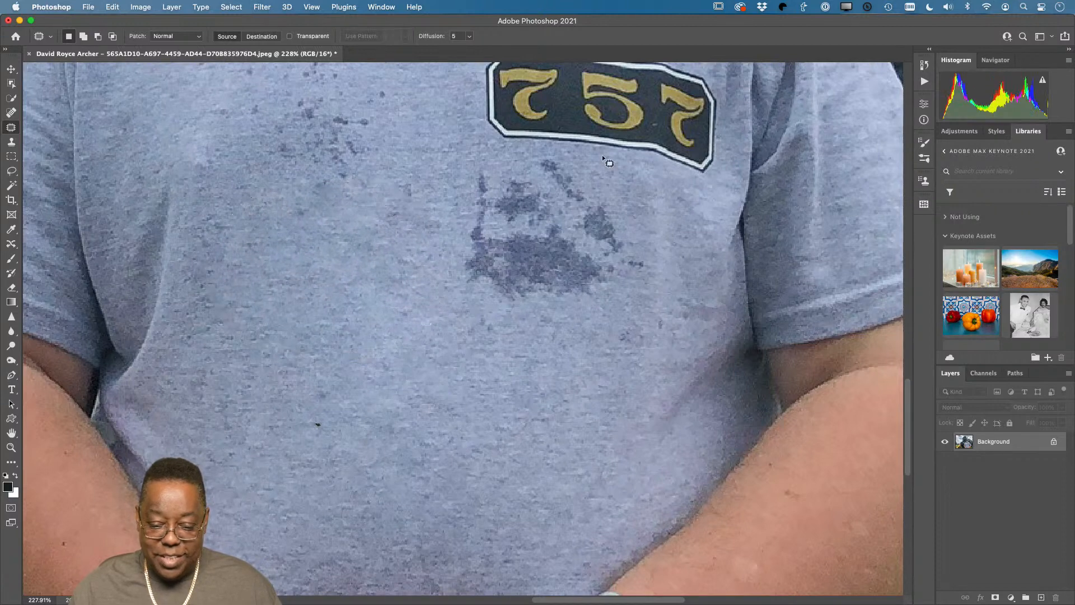
Patch the cluster of dark stains below the shirt's 757 badge with clean fabric from lower on the shirt.
mouse_move(577, 164)
mouse_down()
mouse_move(487, 161)
mouse_move(456, 304)
mouse_move(624, 336)
mouse_move(655, 267)
mouse_move(591, 164)
mouse_up()
drag(598, 235, 577, 408)
key(cmd+d)
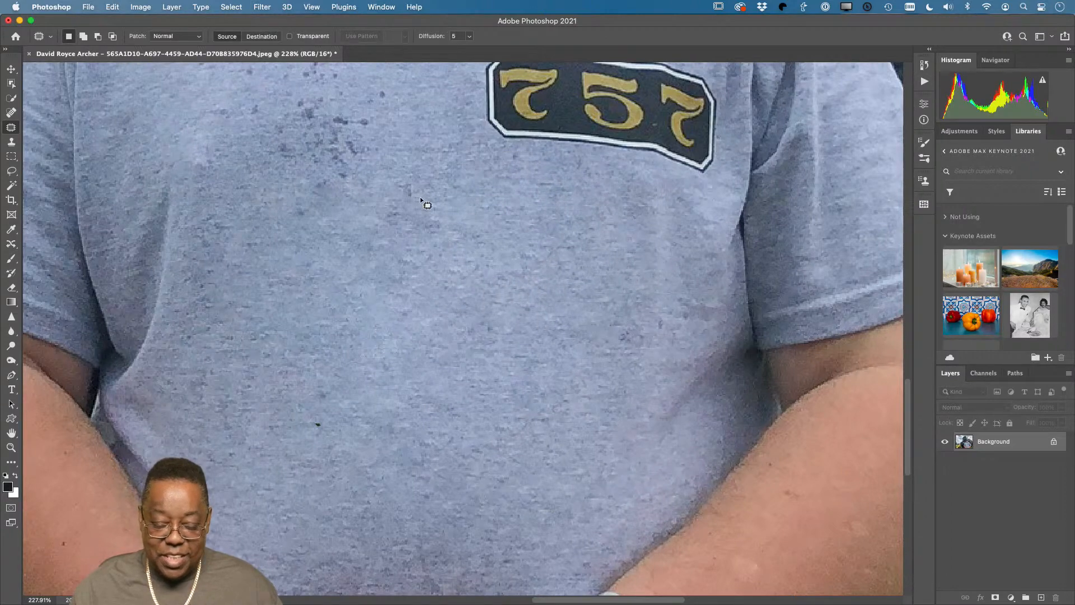
Patch the speckled stains on the chest beside the 757 badge and the uneven fabric below them.
scroll(423, 203, up, 5)
mouse_move(400, 244)
mouse_down()
mouse_move(307, 197)
mouse_move(326, 359)
mouse_move(402, 270)
mouse_move(440, 379)
mouse_up()
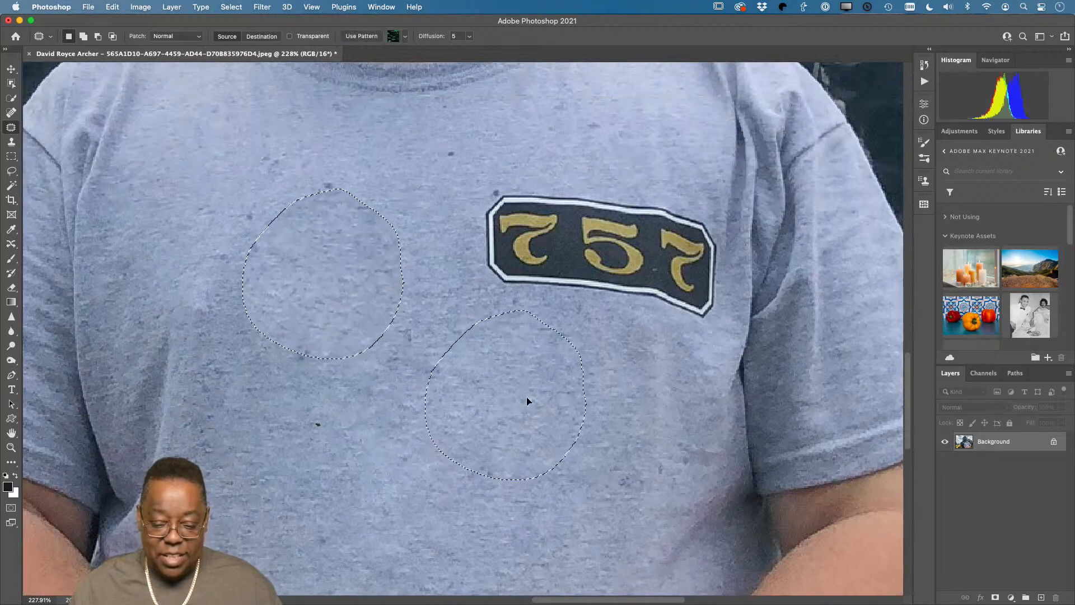
mouse_move(409, 306)
mouse_down()
mouse_move(339, 354)
mouse_move(447, 437)
mouse_up()
mouse_move(311, 297)
mouse_down()
mouse_move(348, 414)
mouse_move(365, 376)
mouse_up()
drag(318, 351, 381, 395)
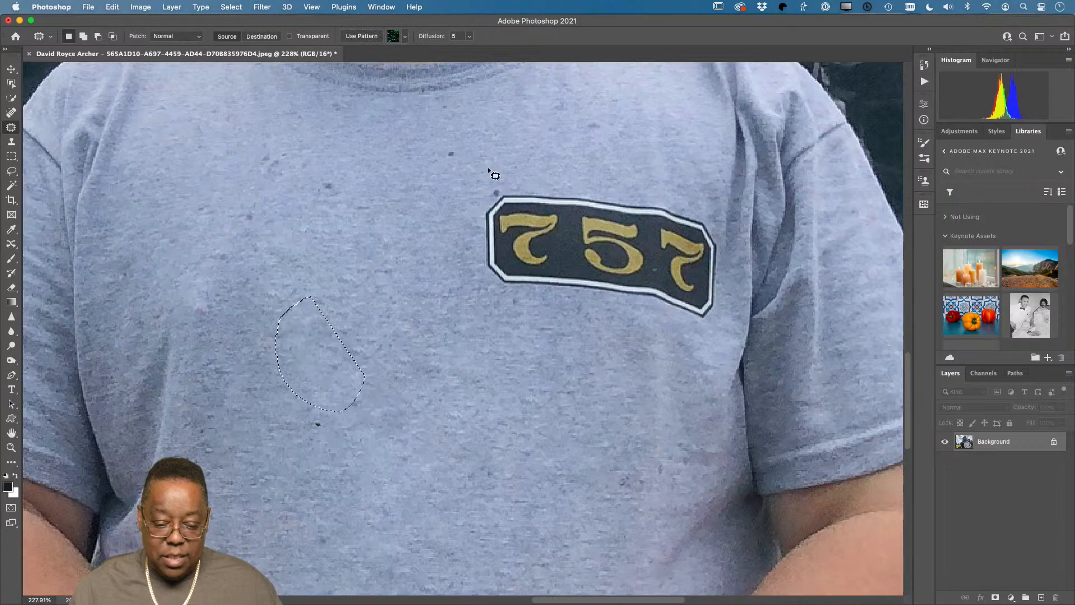
Patch the small spots on the upper chest between the collar and the 757 badge.
mouse_move(473, 137)
mouse_down()
mouse_move(394, 168)
mouse_move(361, 167)
mouse_move(314, 194)
mouse_move(385, 244)
mouse_move(435, 212)
mouse_up()
drag(397, 205, 396, 291)
click(373, 262)
mouse_move(303, 128)
mouse_down()
mouse_move(260, 223)
mouse_move(339, 236)
mouse_move(357, 174)
mouse_up()
drag(339, 186, 382, 250)
click(407, 275)
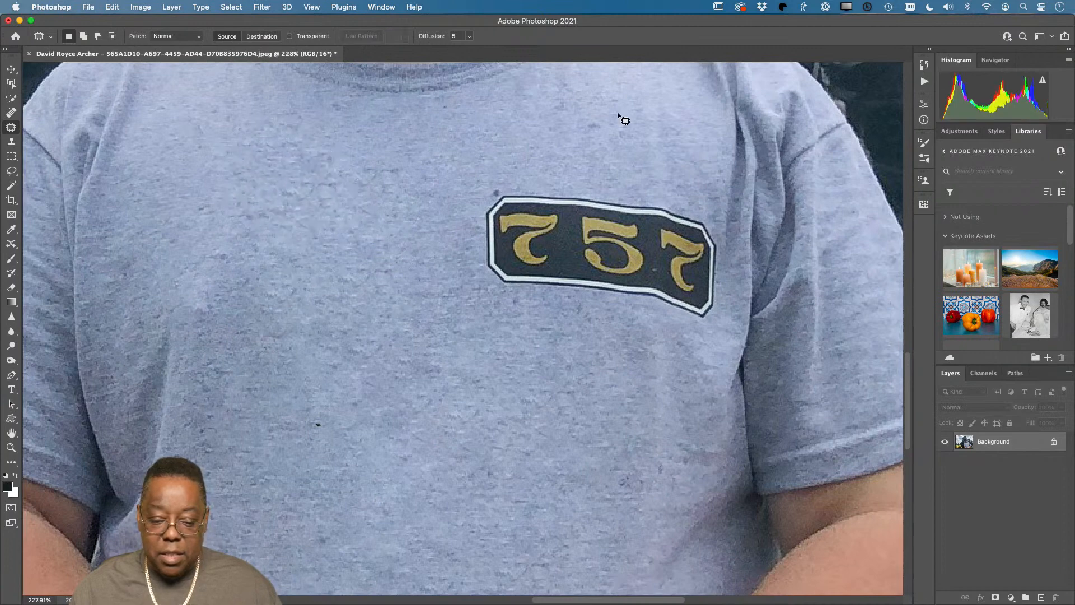
Patch the remaining marks above the 757 badge and at its corner, and clear the selection.
mouse_move(619, 116)
mouse_down()
mouse_move(584, 114)
mouse_move(553, 145)
mouse_move(604, 149)
mouse_move(470, 141)
mouse_up()
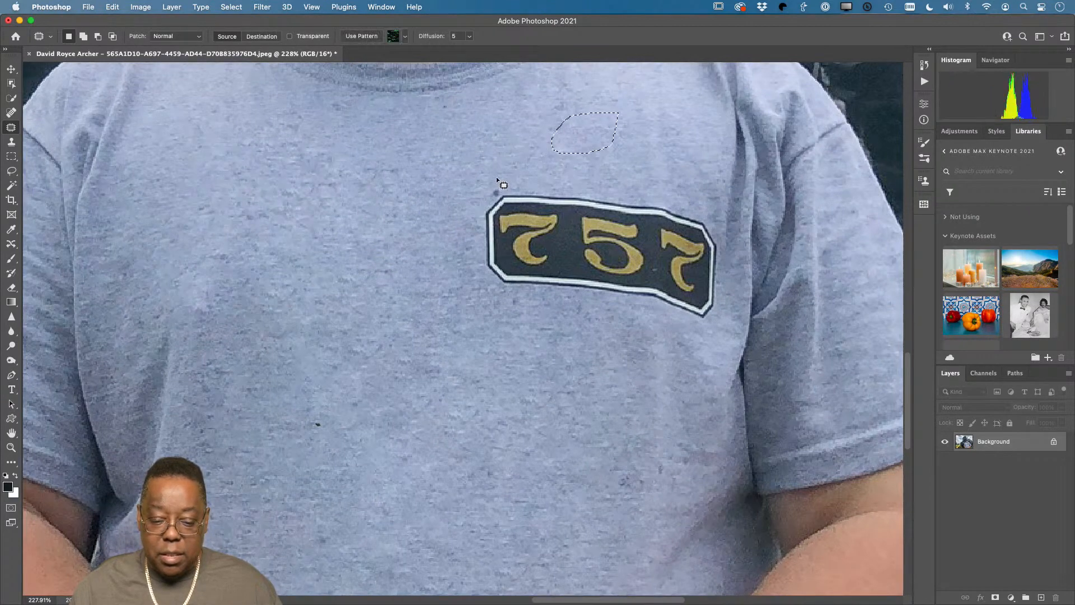
mouse_move(497, 180)
mouse_down()
mouse_move(484, 201)
mouse_move(504, 187)
mouse_move(396, 195)
mouse_up()
key(super+d)
key(super+0)
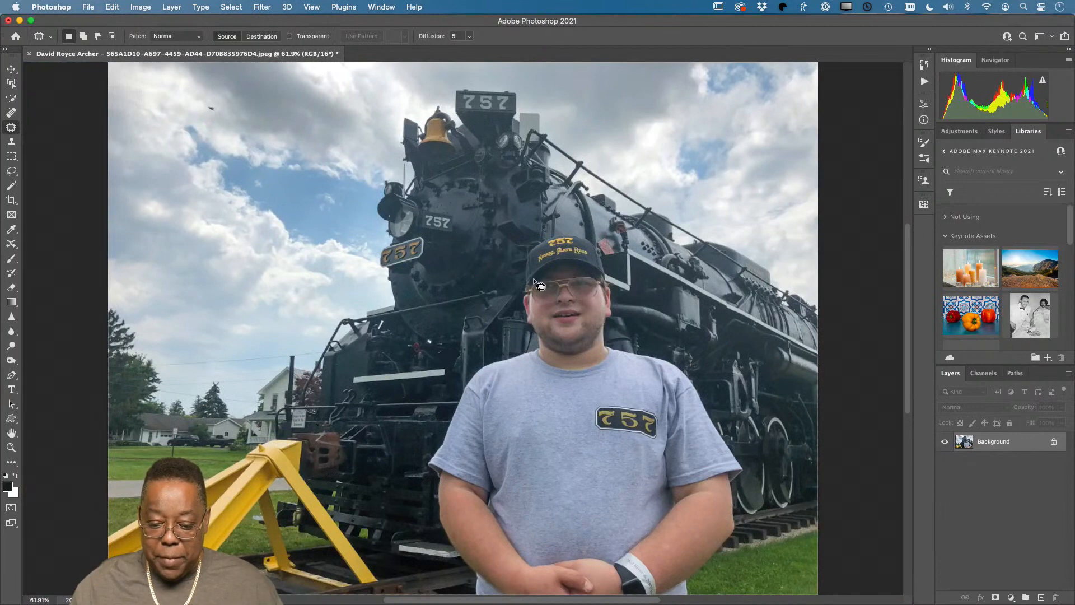
Run the Dodge/Burn action on the retouched portrait.
click(924, 82)
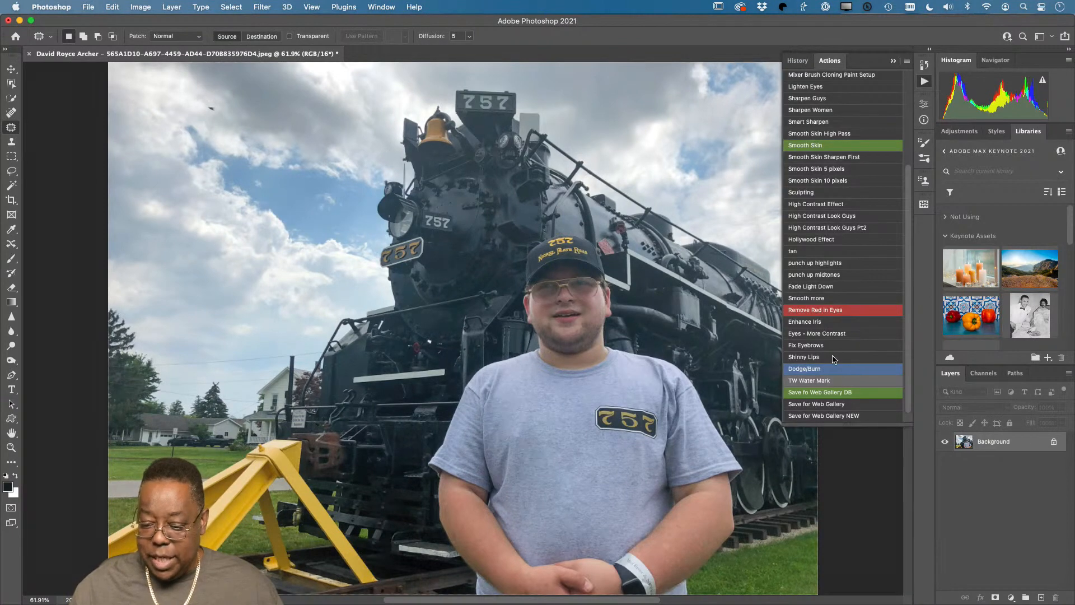
click(825, 370)
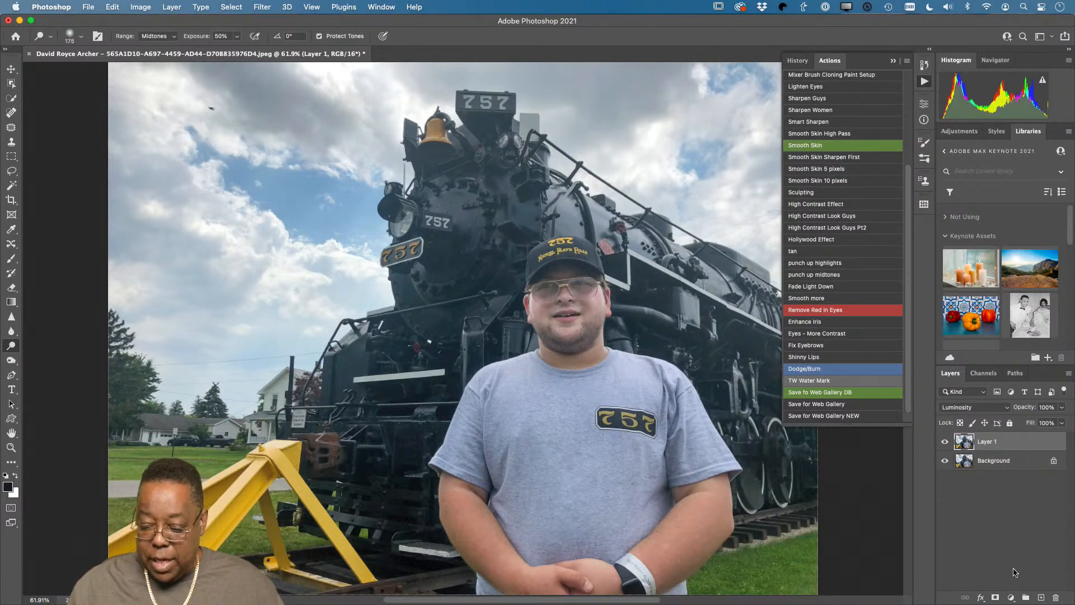
Save and close the retouched portrait, and switch back to Lightroom Classic.
key(super+s)
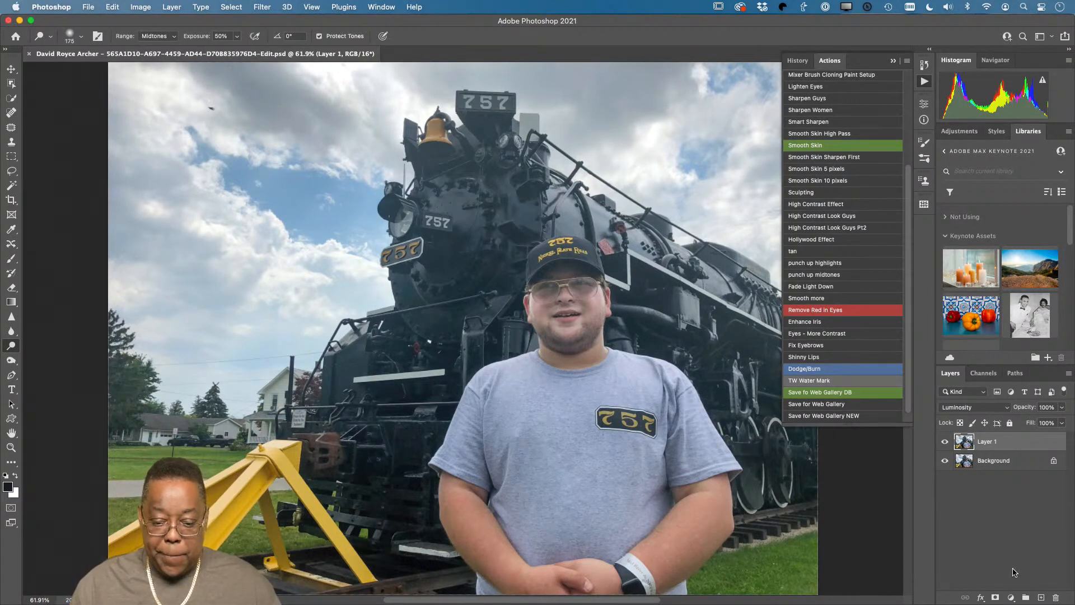
key(super+w)
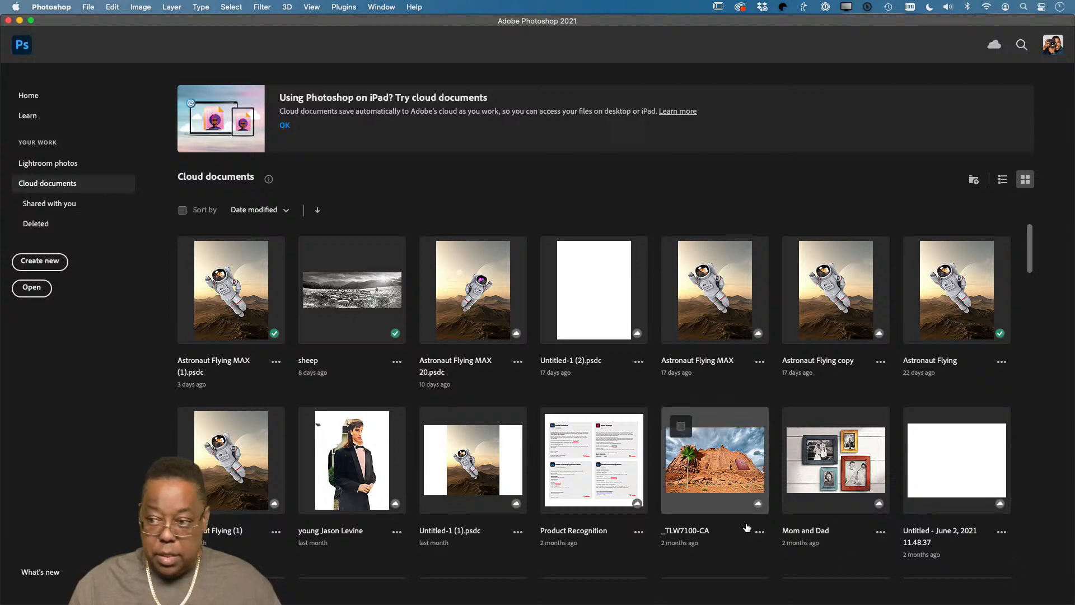
key(super+Tab)
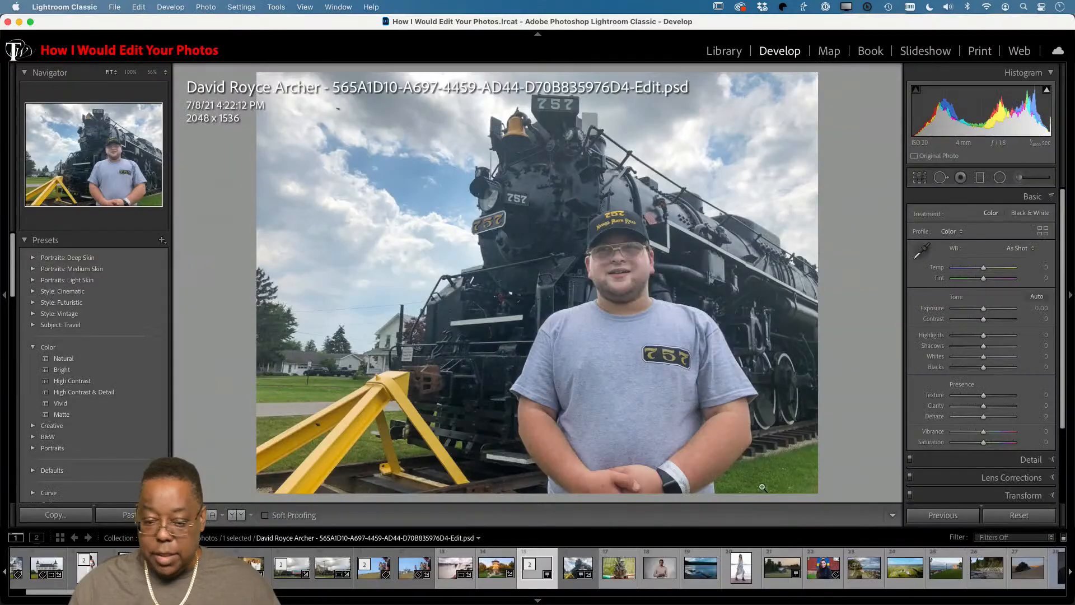
Compare the retouched locomotive portrait with its unretouched version, and return to the Library grid.
key(Left)
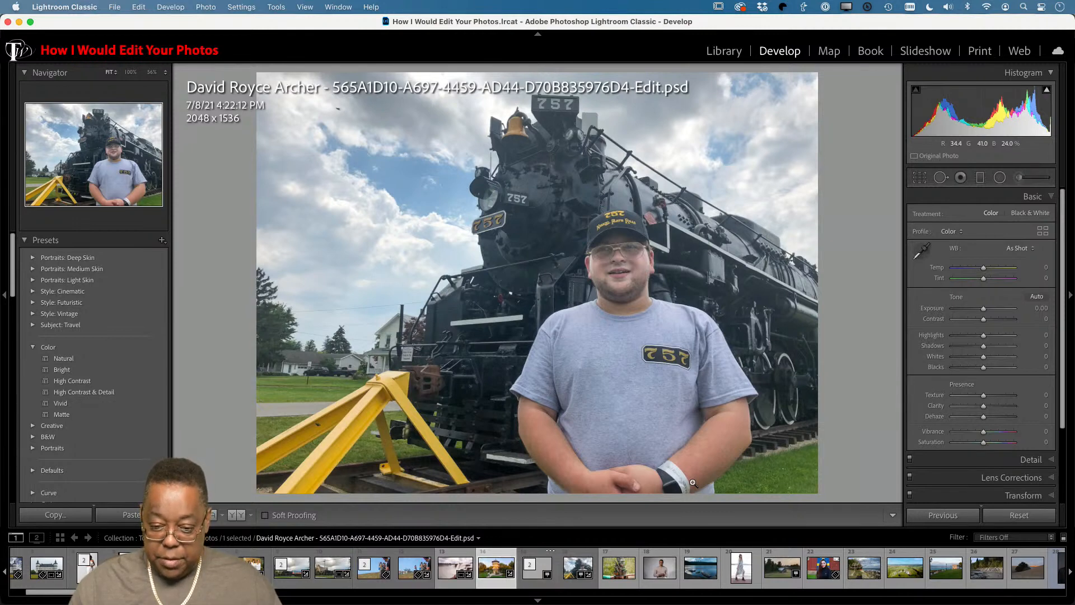
key(Right)
key(Right)
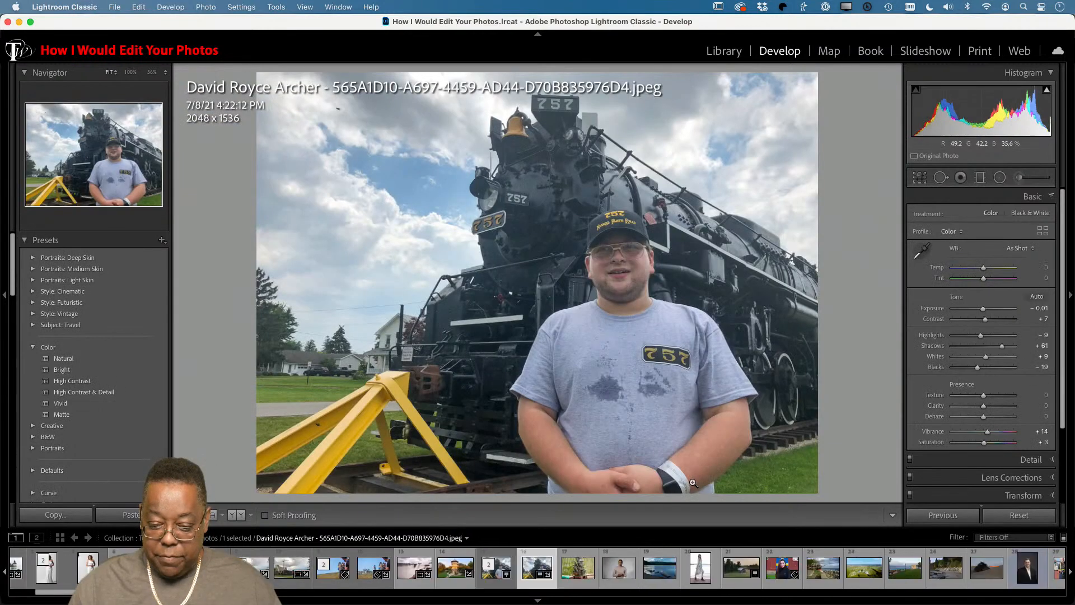
key(Left)
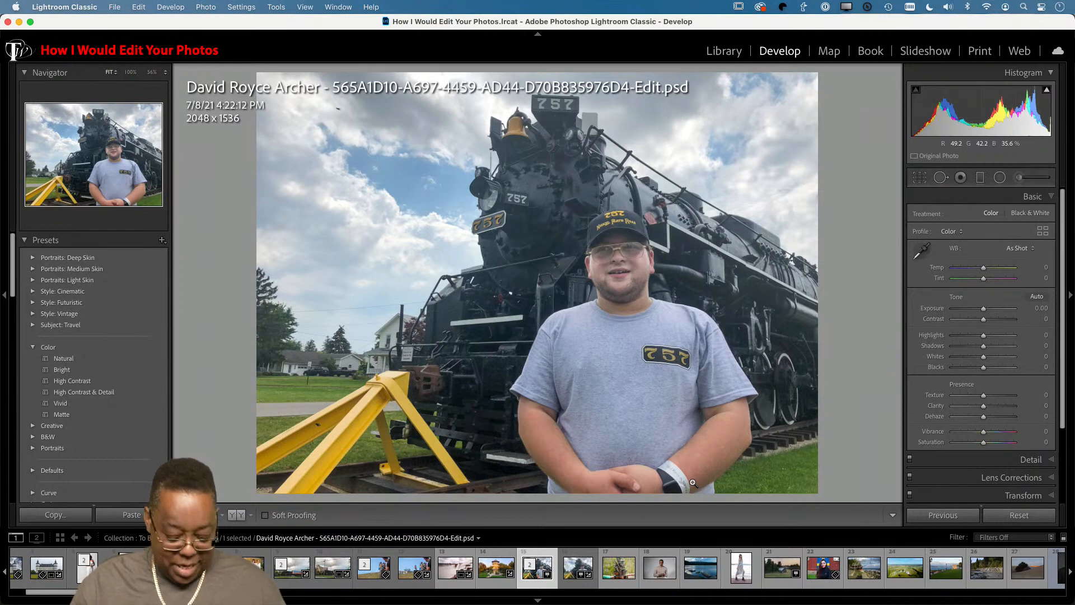
key(g)
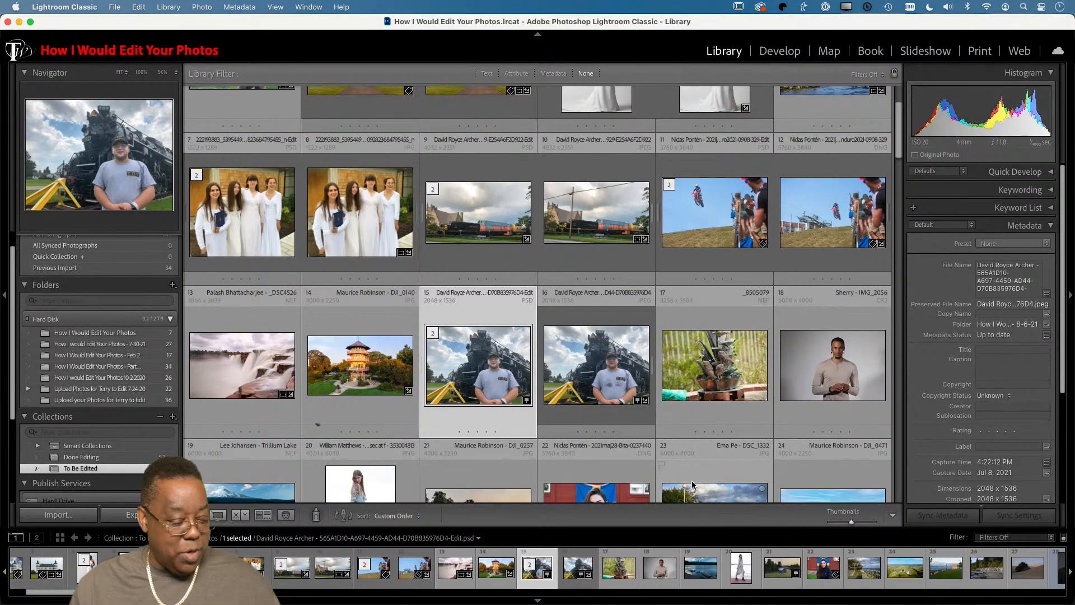